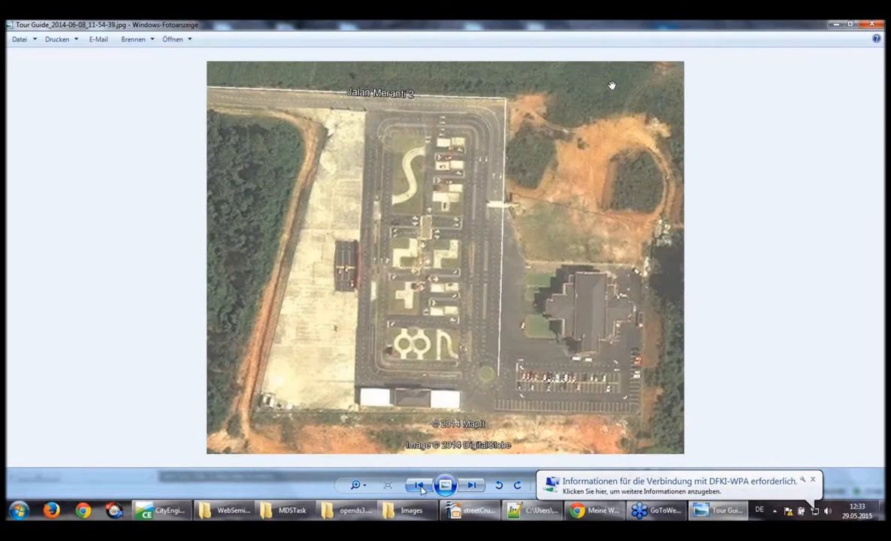
View the previous aerial photo of the driving school site, and switch to CityEngine
left_click(419, 484)
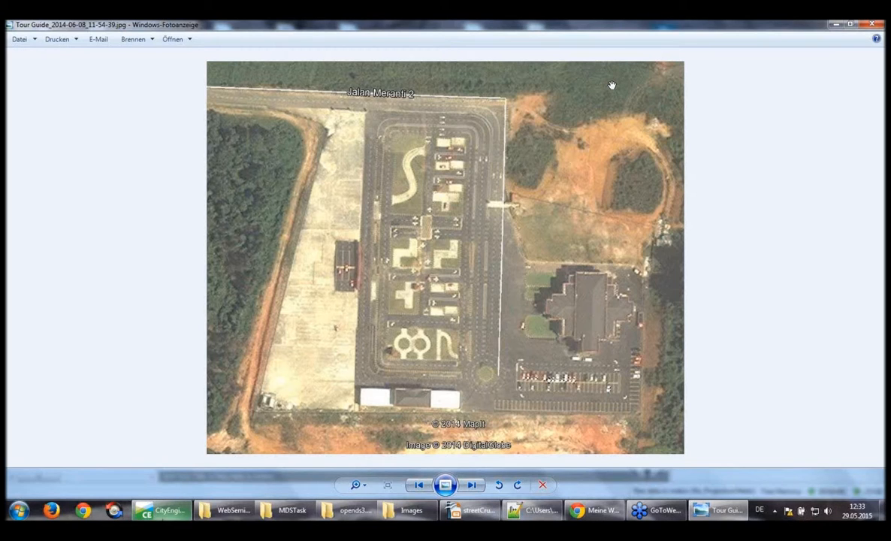
left_click(163, 514)
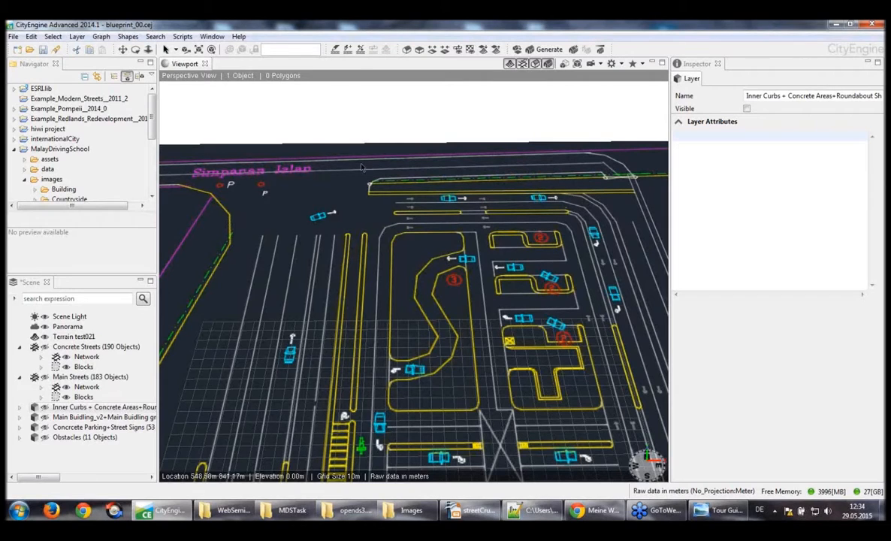
Draw a two-segment street along the blueprint's far road, from the Simpanan Jalan label to the outer corner and down the adjoining side
left_click(348, 50)
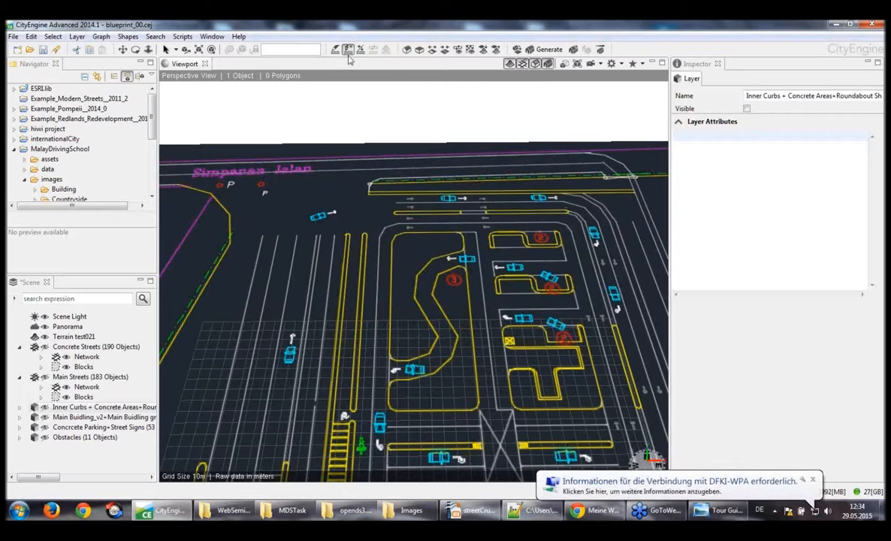
left_click(231, 173)
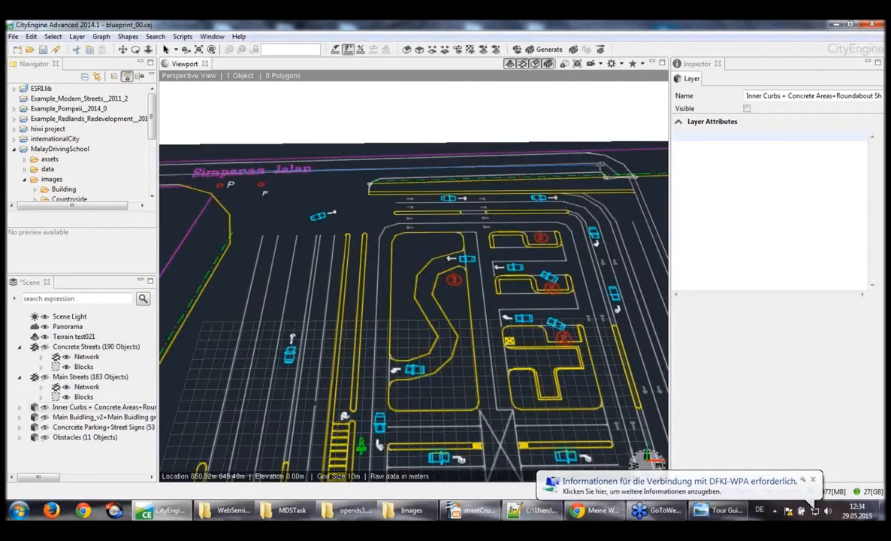
left_click(601, 162)
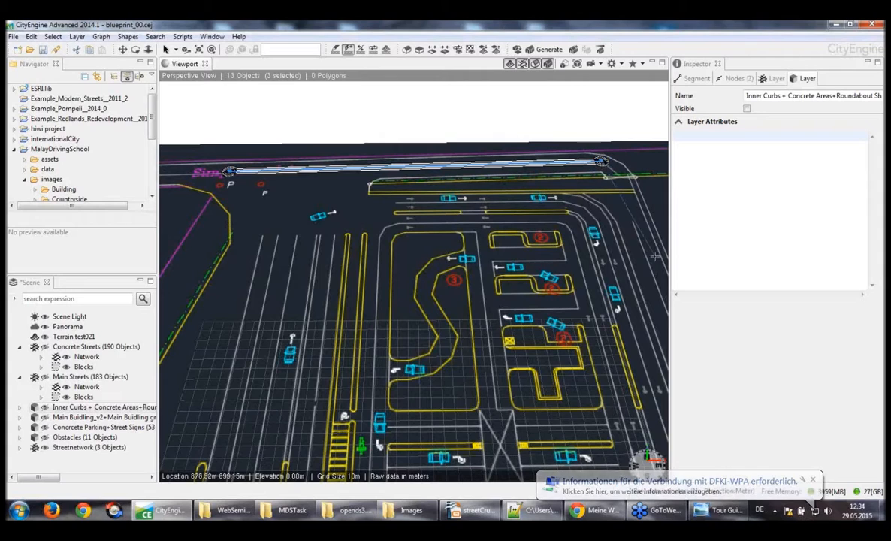
double_click(647, 280)
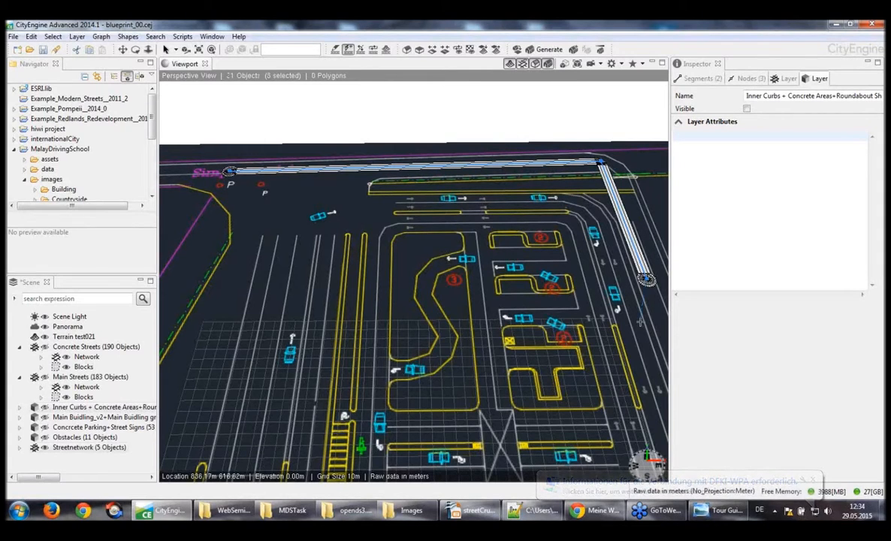
Select all shapes, segments and nodes of the new street and show their shape parameters
left_click_drag(570, 291, 602, 303, "alt")
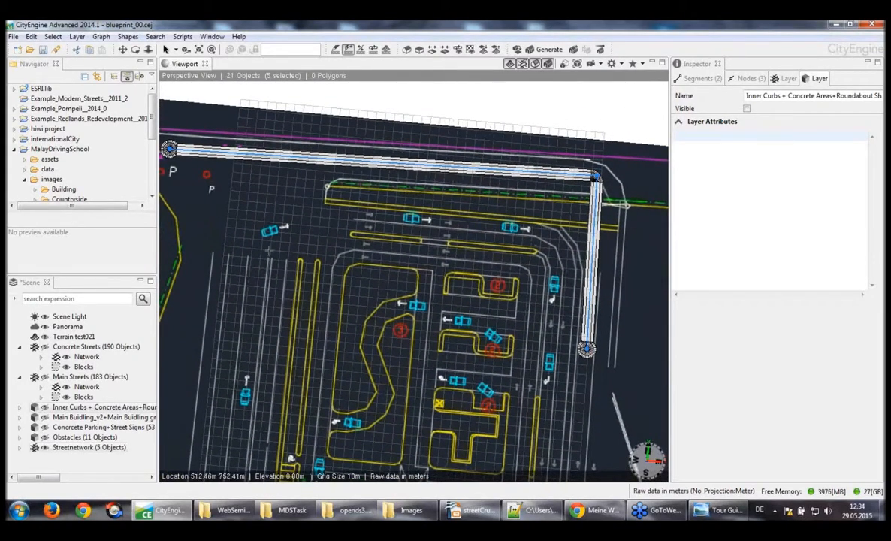
key("w")
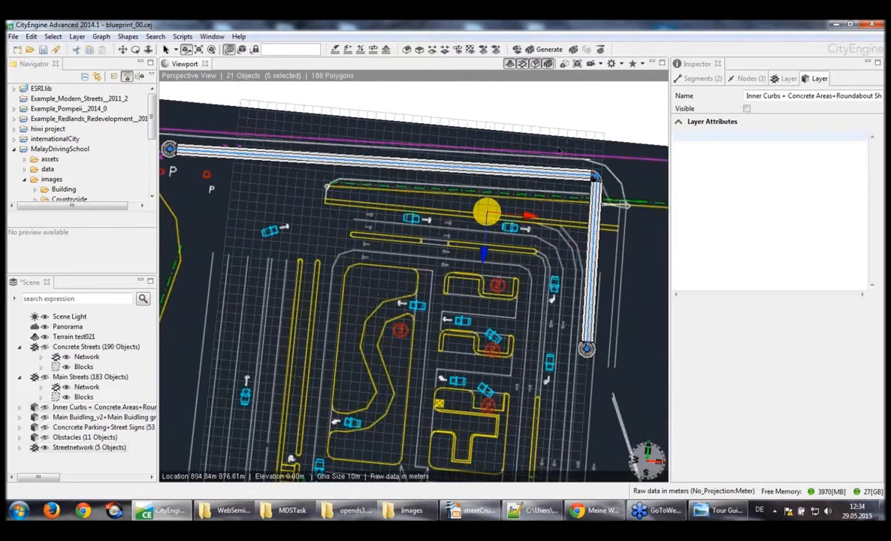
left_click_drag(560, 133, 488, 139)
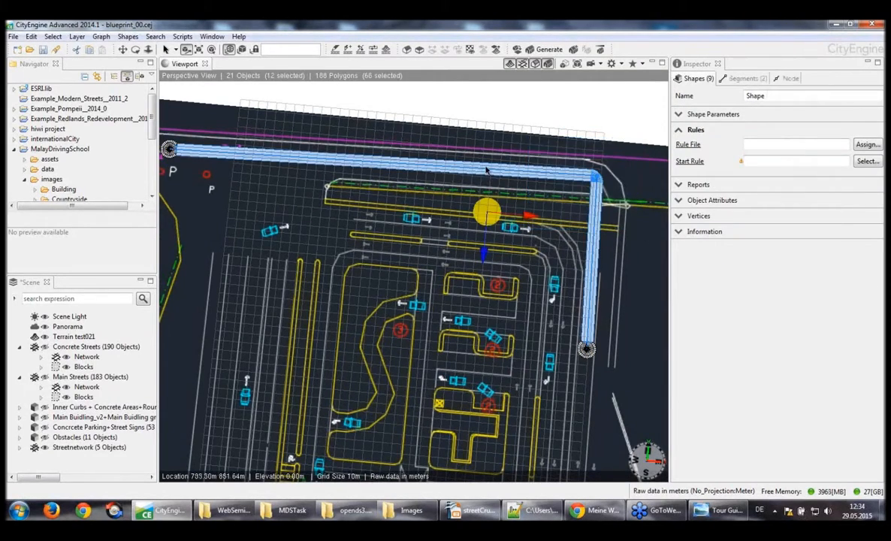
left_click(678, 115)
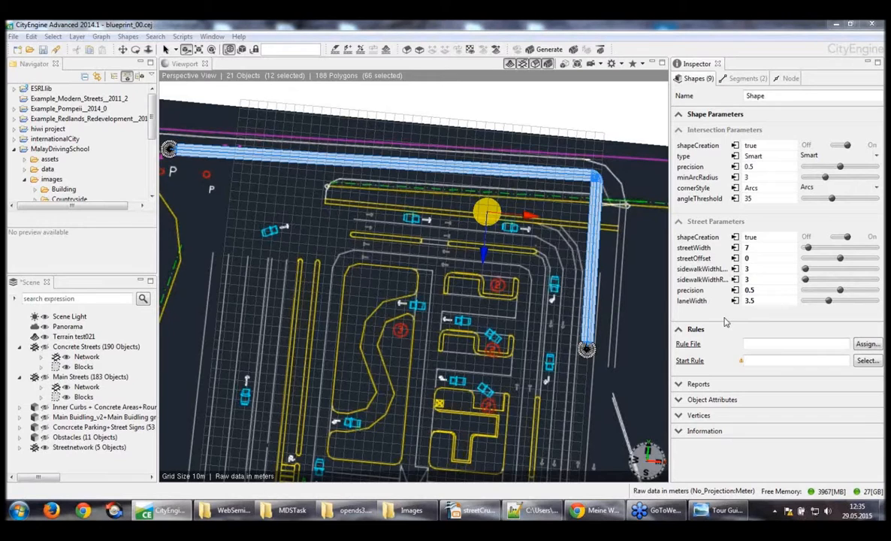
Select the long street segment and try a street width of 46 with a right sidewalk width of 10
left_click(453, 170)
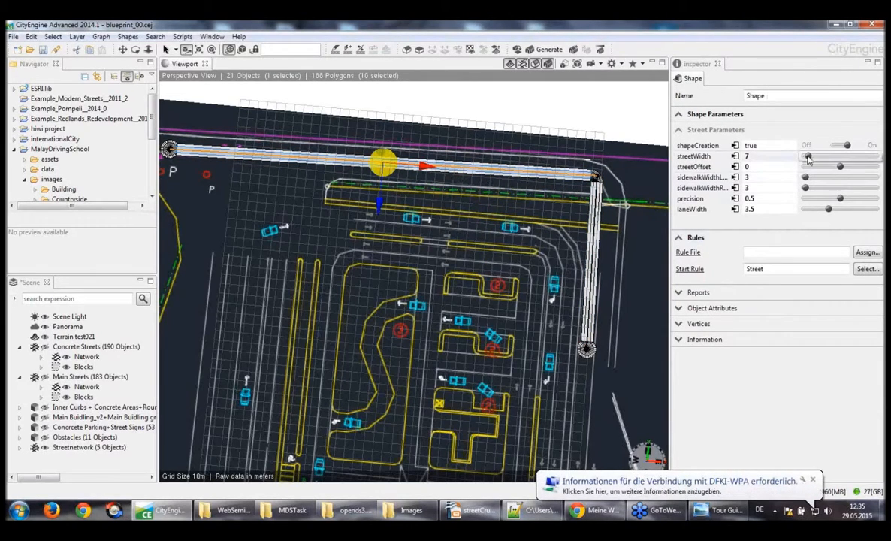
left_click_drag(808, 156, 838, 156)
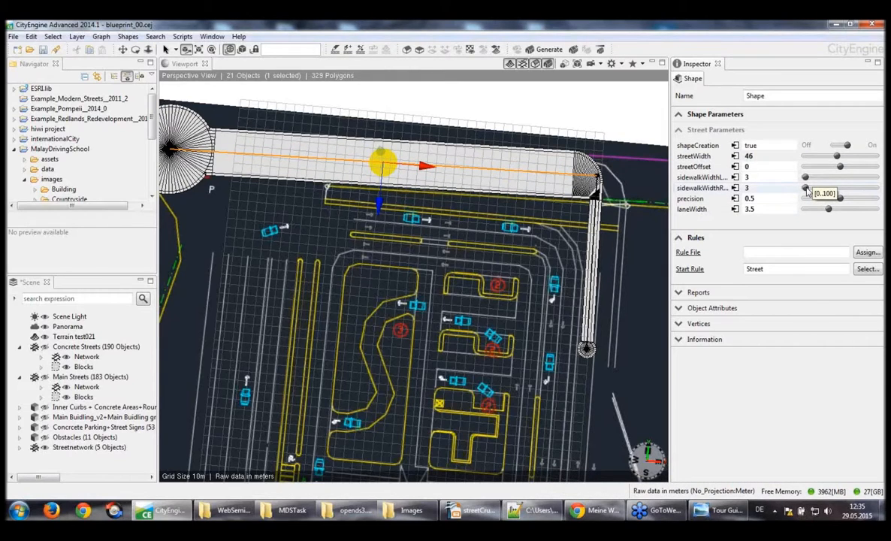
mouse_move(805, 189)
left_mouse_down()
mouse_move(845, 190)
mouse_move(812, 192)
left_mouse_up()
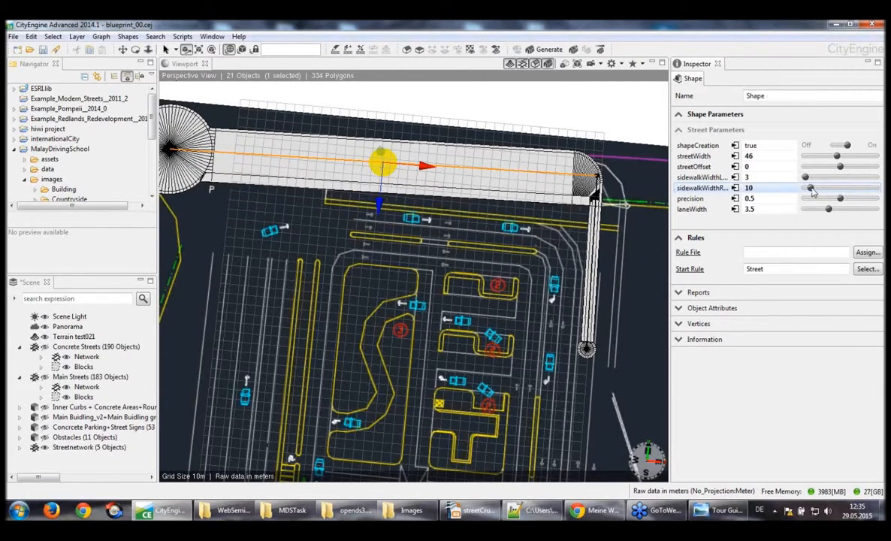
Set the long street's right sidewalk width to 3 and its street width to 10
left_click(783, 186)
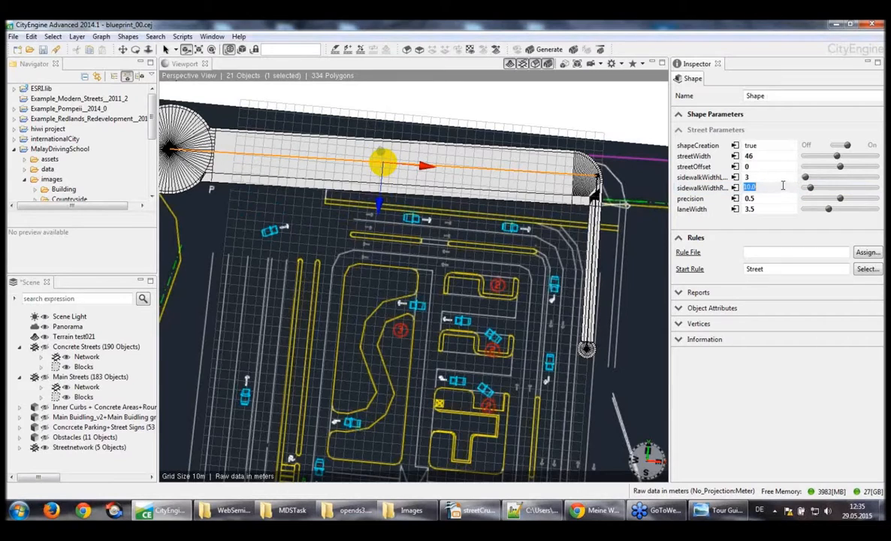
type("3")
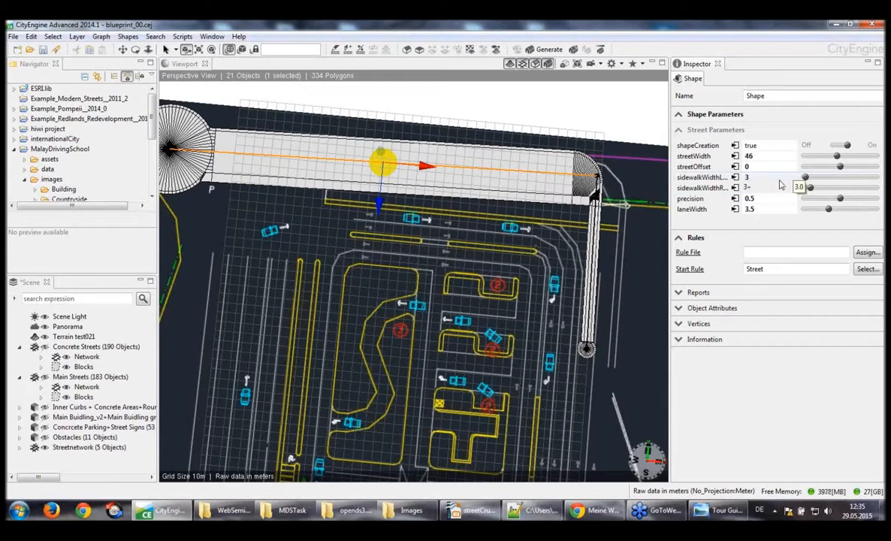
key("Return")
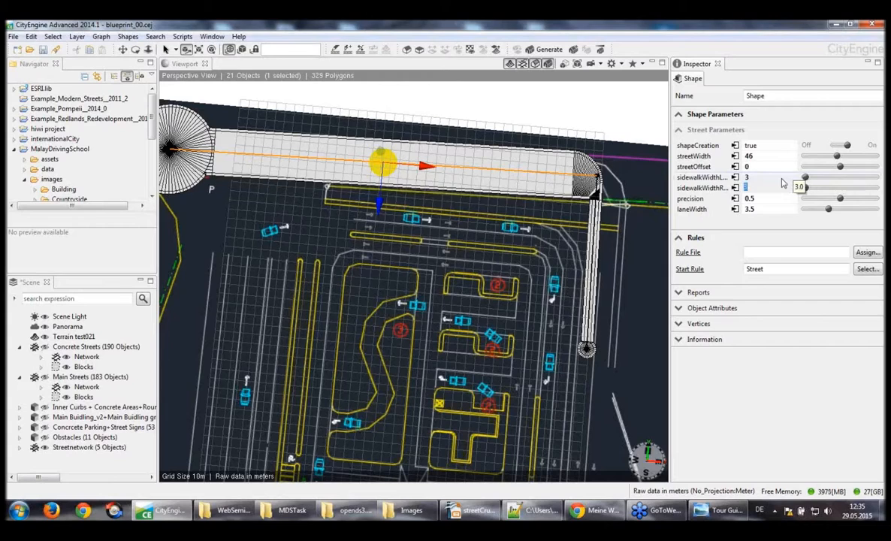
left_click(774, 155)
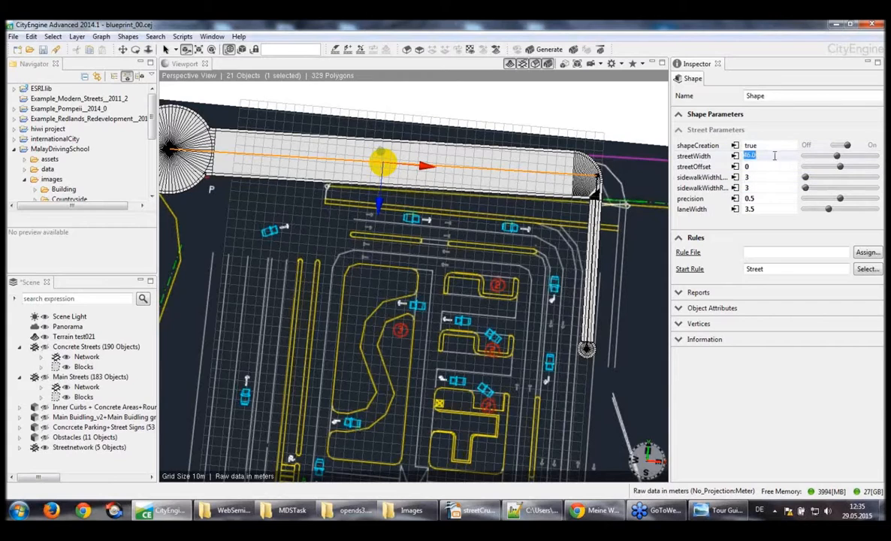
type("10")
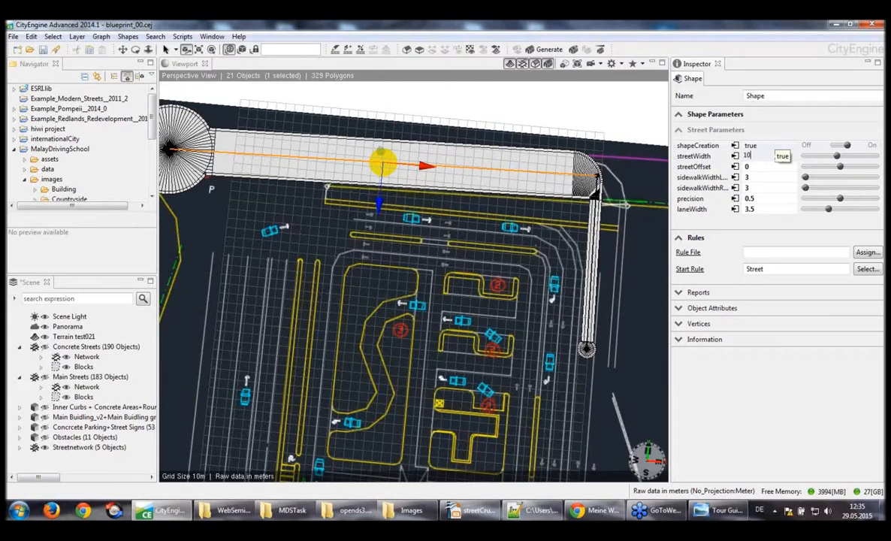
key("Return")
Using Edit Streets/Curves, widen the long street to about 22.2 with sidewalks of about 6.66 and bend it into an S-curve
scroll(551, 165, "up", 4)
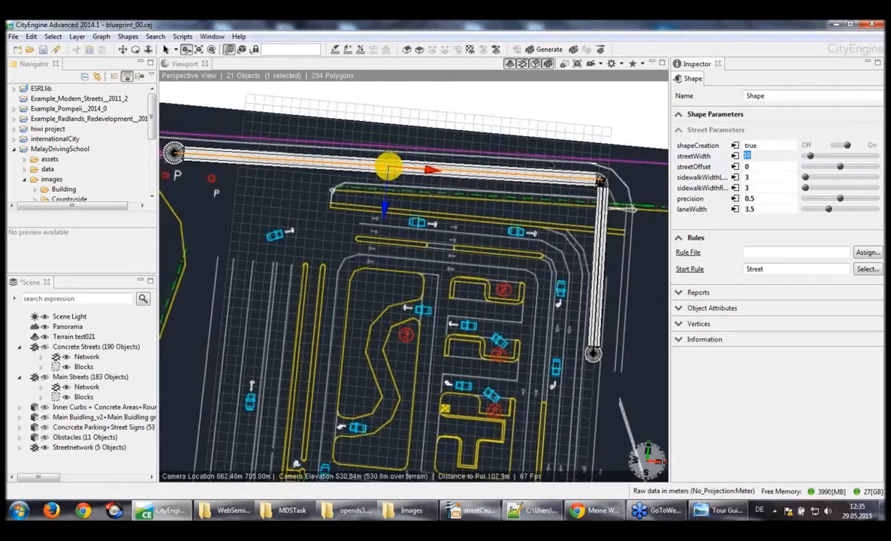
left_click_drag(551, 165, 551, 142, "alt")
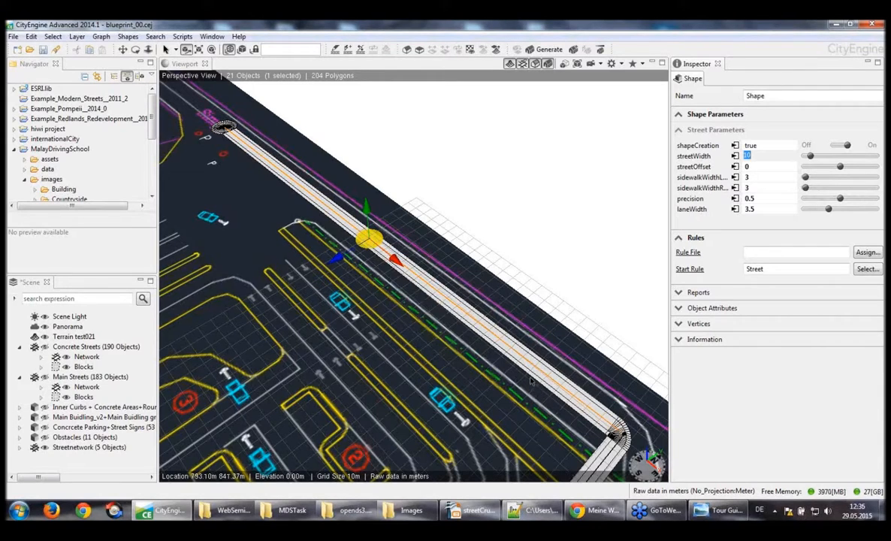
left_click(360, 50)
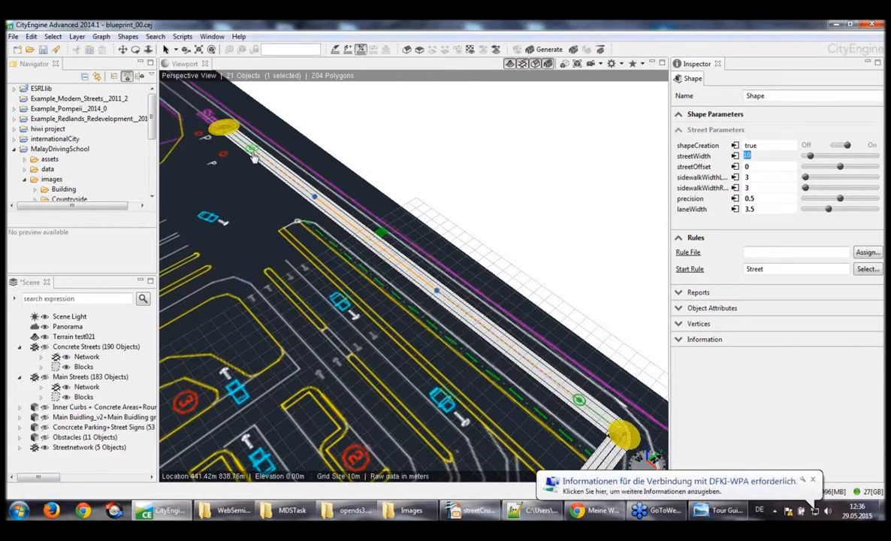
left_click(387, 237)
mouse_move(388, 236)
left_mouse_down()
mouse_move(424, 218)
mouse_move(392, 228)
left_mouse_up()
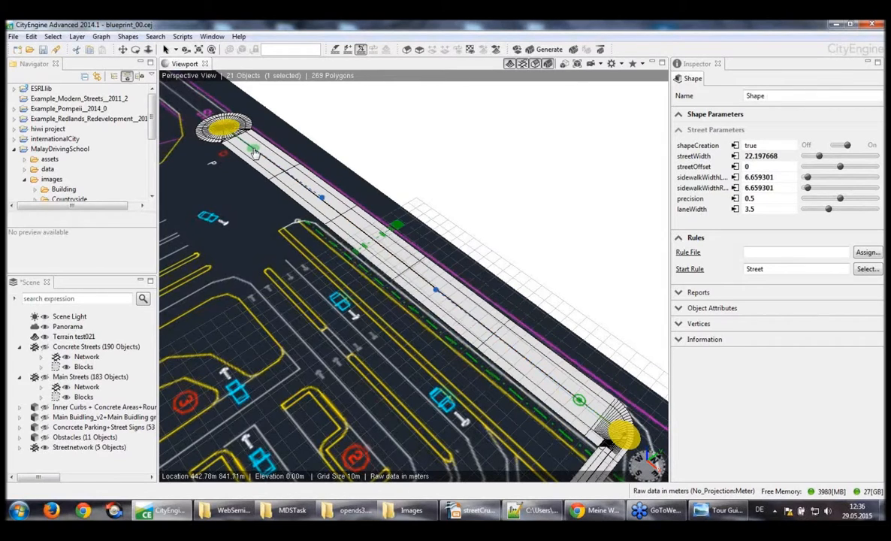
left_click_drag(253, 153, 351, 155)
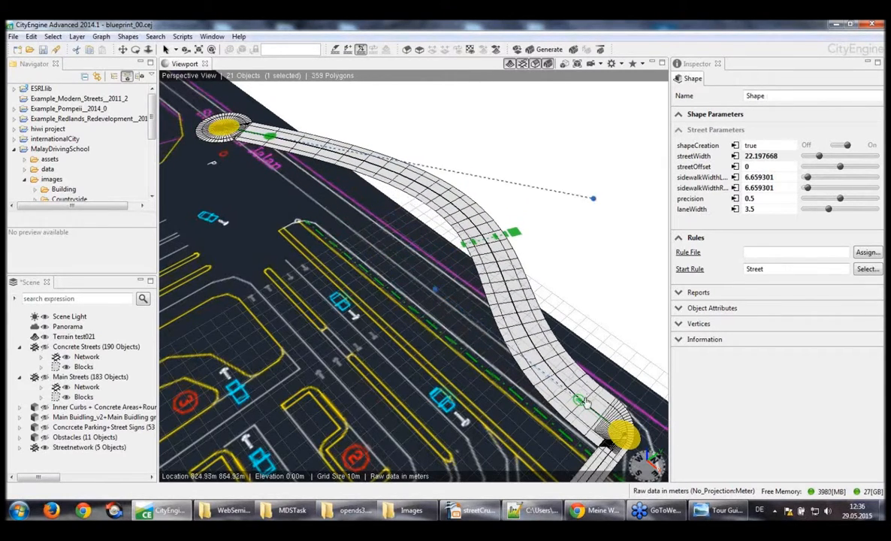
left_click_drag(577, 403, 525, 412)
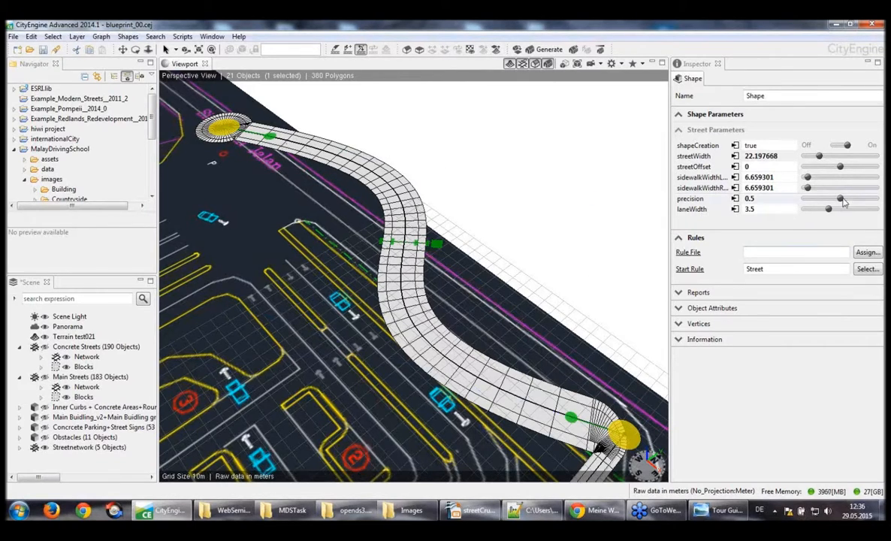
Try a slightly lower precision on the curved street and restore it to 0.5
mouse_move(841, 200)
left_mouse_down()
mouse_move(806, 201)
mouse_move(838, 201)
left_mouse_up()
left_click(783, 195)
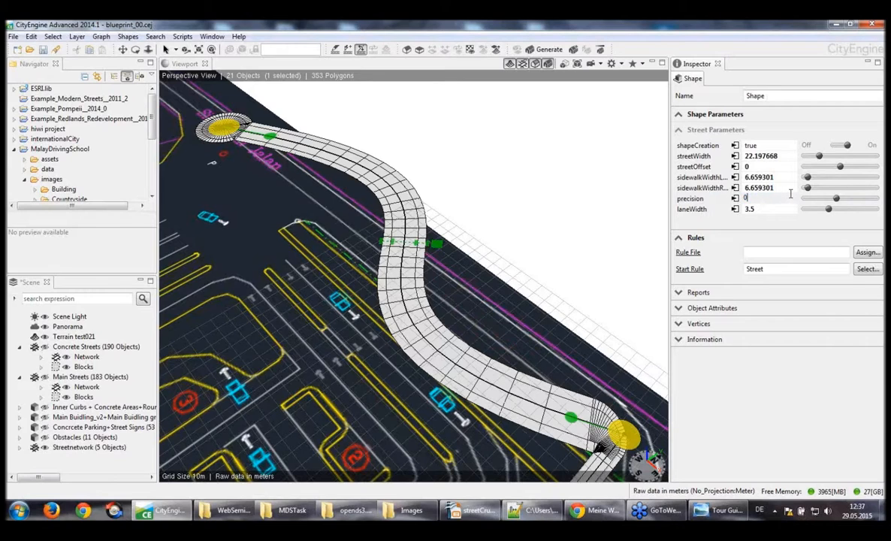
type("0.5")
key("Return")
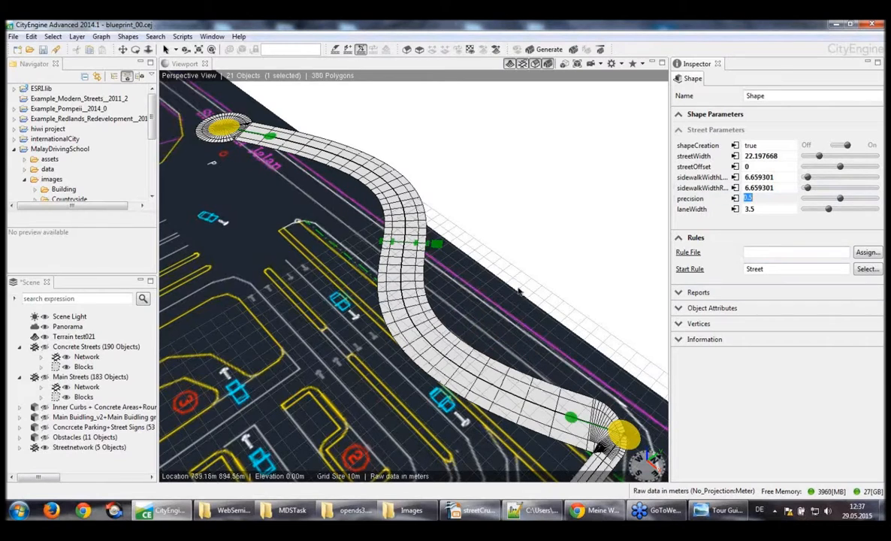
Select the curved street again and set its street width to 10
left_click_drag(519, 291, 568, 309, "alt")
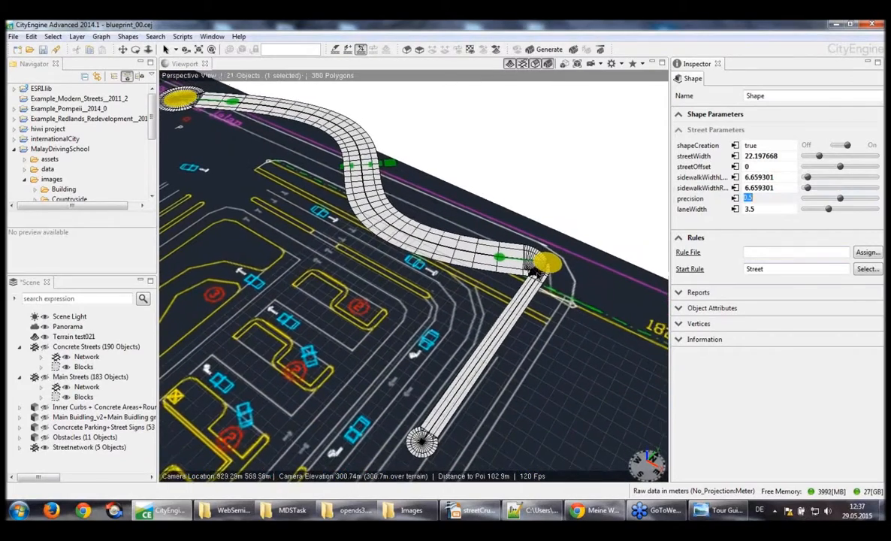
left_click_drag(536, 275, 550, 298, "alt")
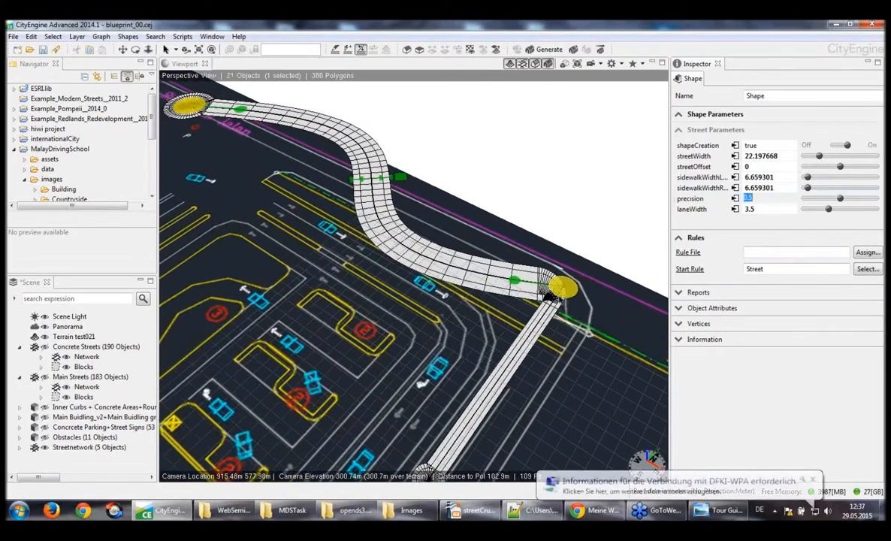
left_click(564, 293)
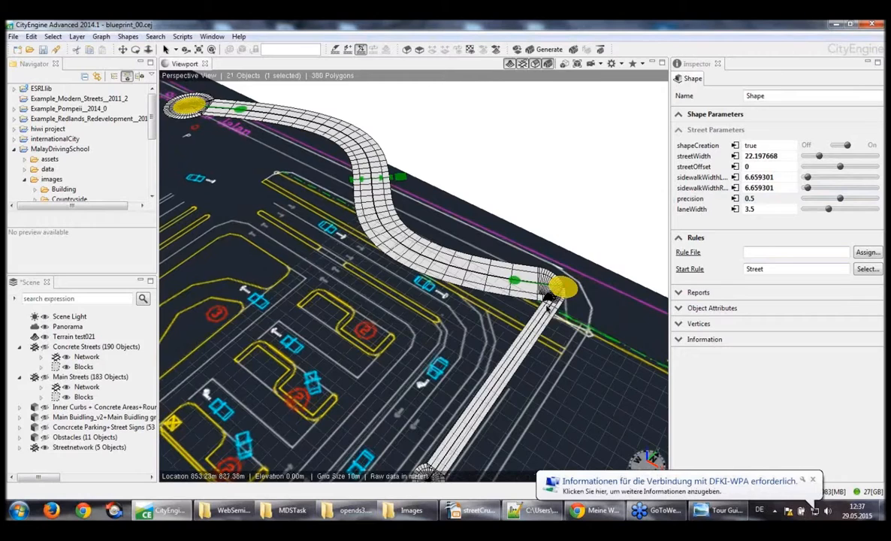
left_click(549, 299)
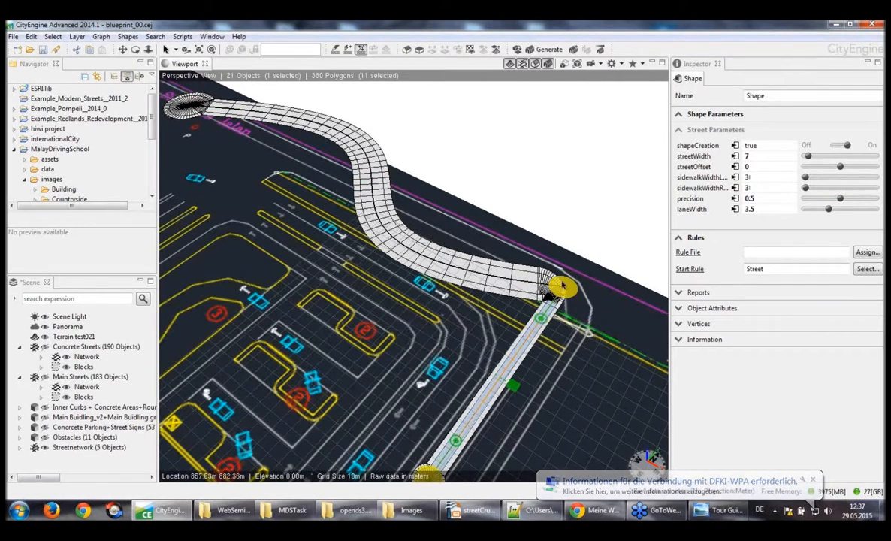
left_click(504, 286)
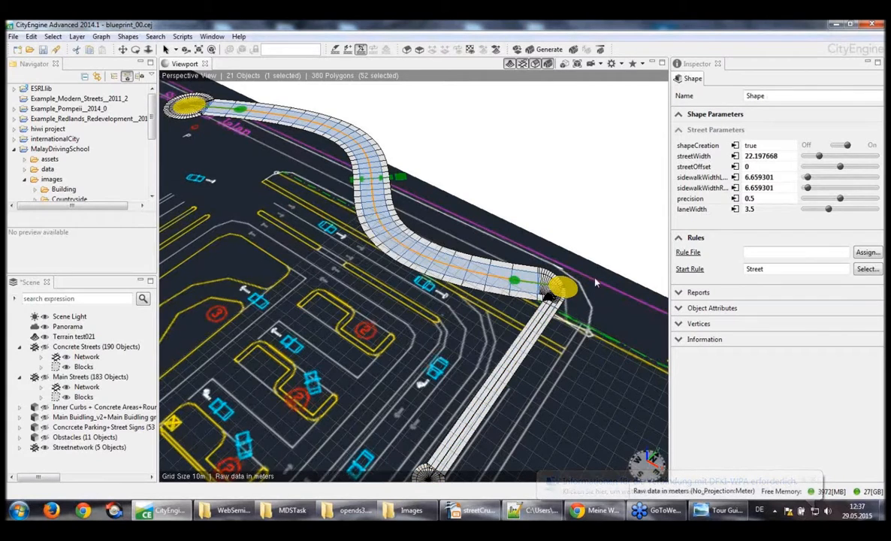
left_click(786, 156)
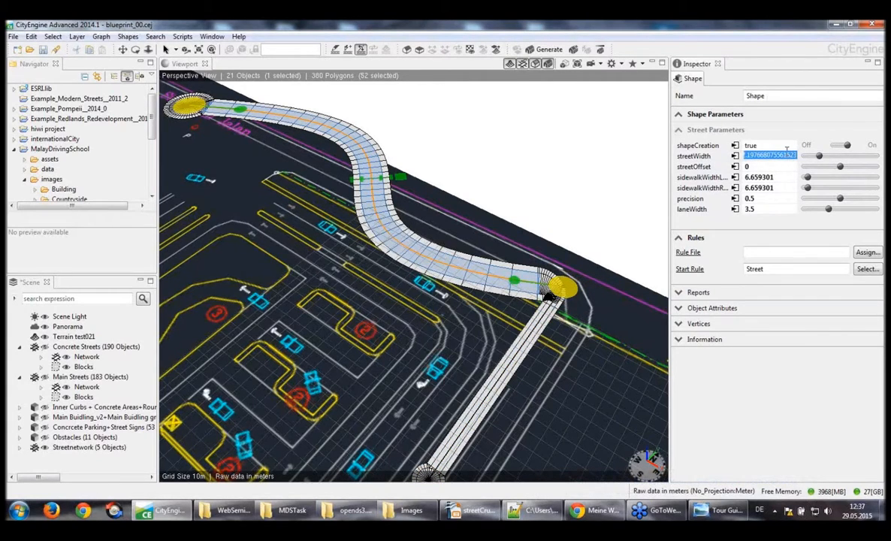
type("10")
key("Return")
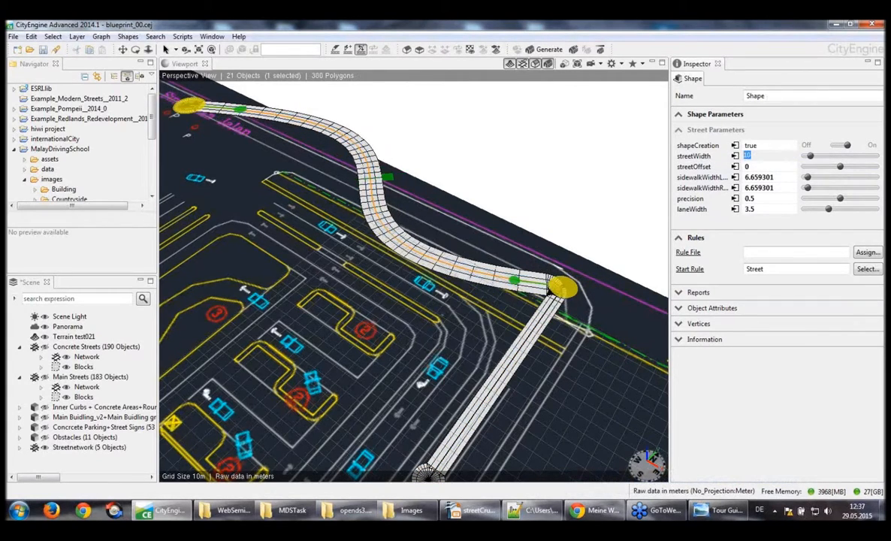
Set the S-curved street's left and right sidewalk widths to 3
left_click(772, 178)
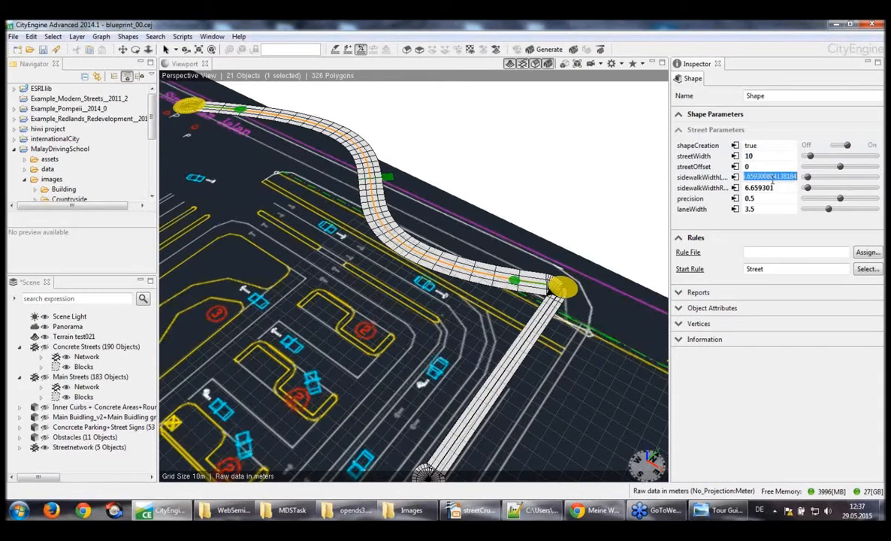
type("3")
key("Return")
left_click(755, 188)
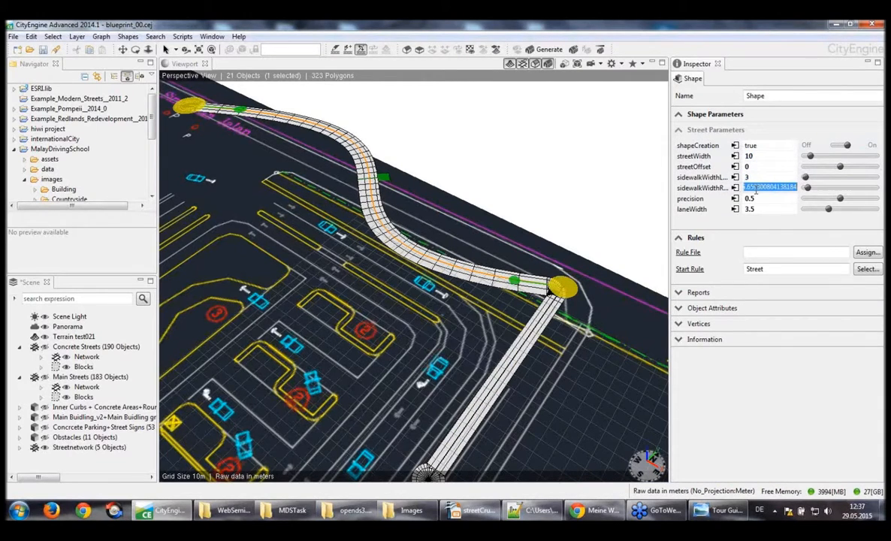
type("3")
key("Return")
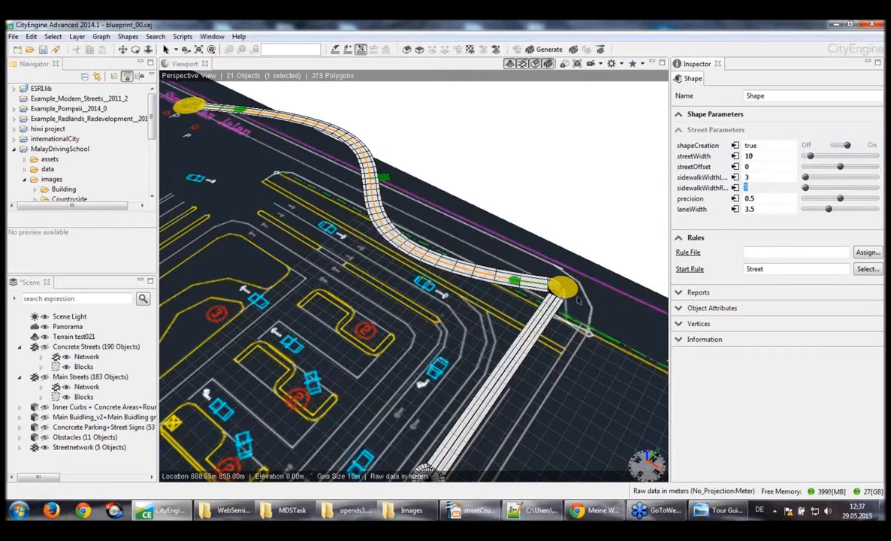
Select the shorter street joined to the curved one and set its street width to 10
left_click(550, 317)
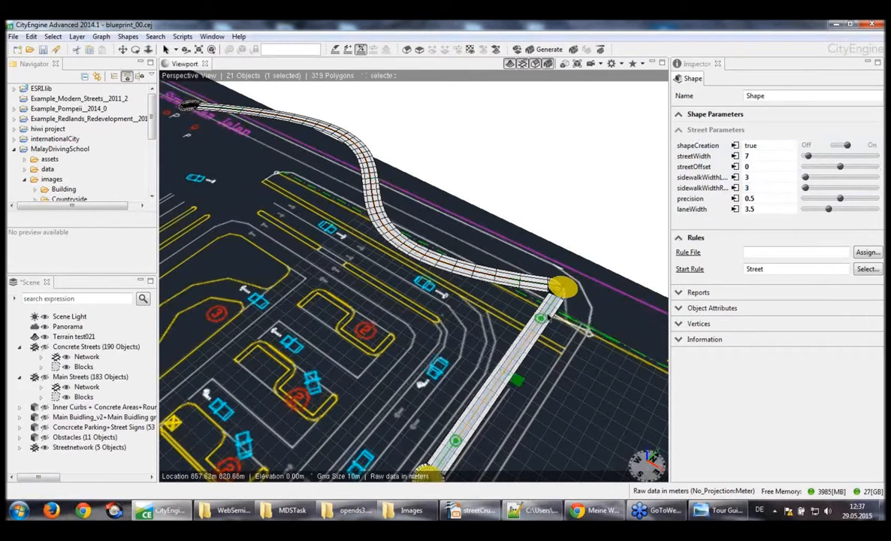
left_click(768, 157)
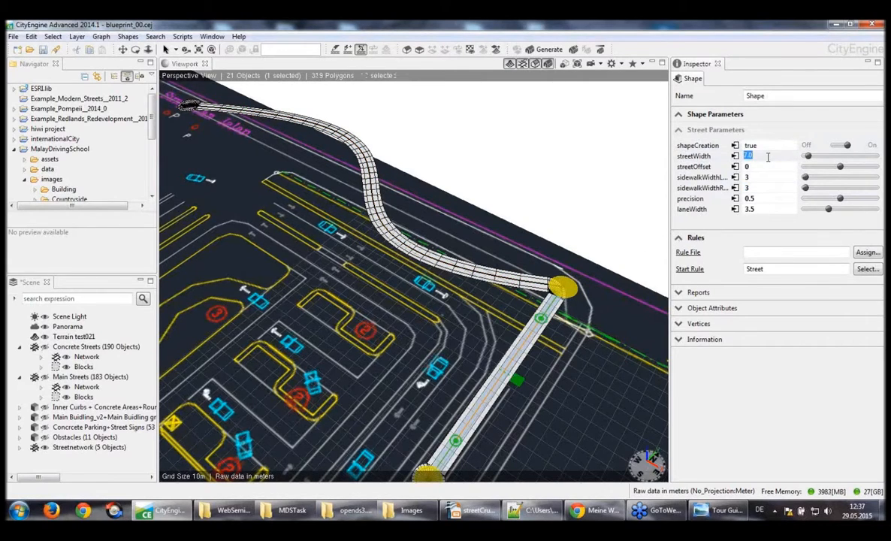
type("10")
key("Return")
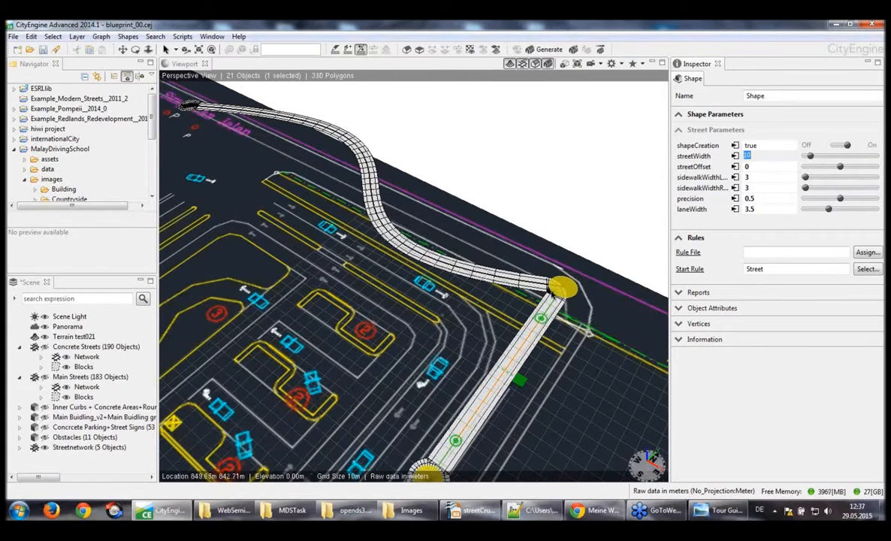
Bend the shorter street into a wide C-shaped curve by moving the curve handles at both of its ends
left_click_drag(552, 291, 447, 261, "alt")
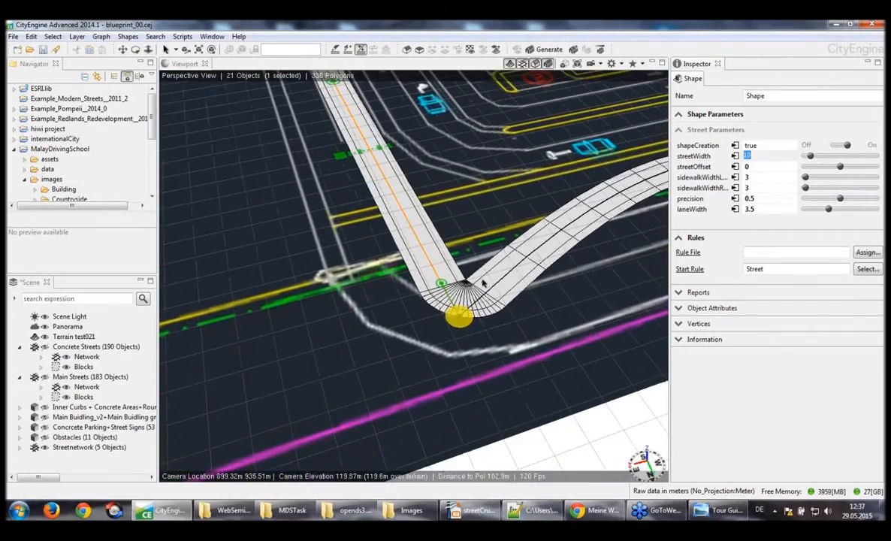
left_click(442, 285)
left_click_drag(443, 285, 358, 392)
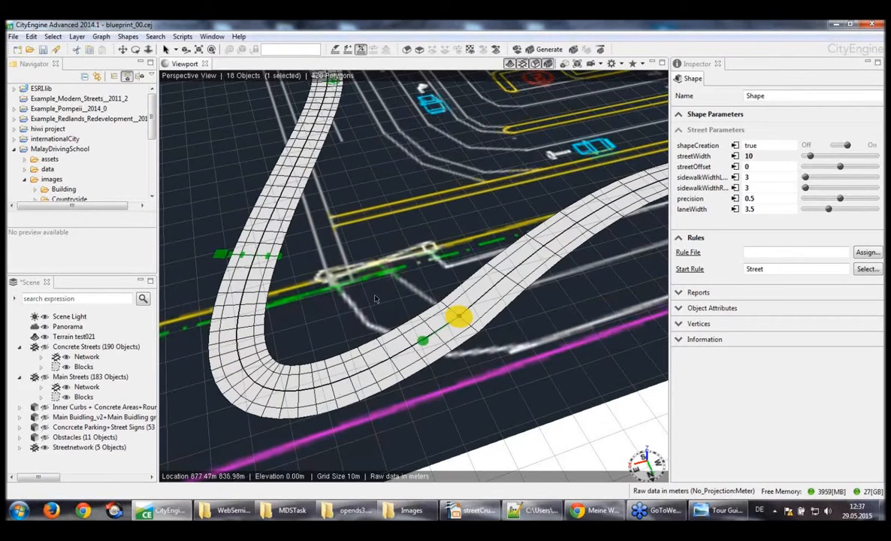
scroll(378, 299, "down", 3)
middle_click_drag(378, 299, 377, 374)
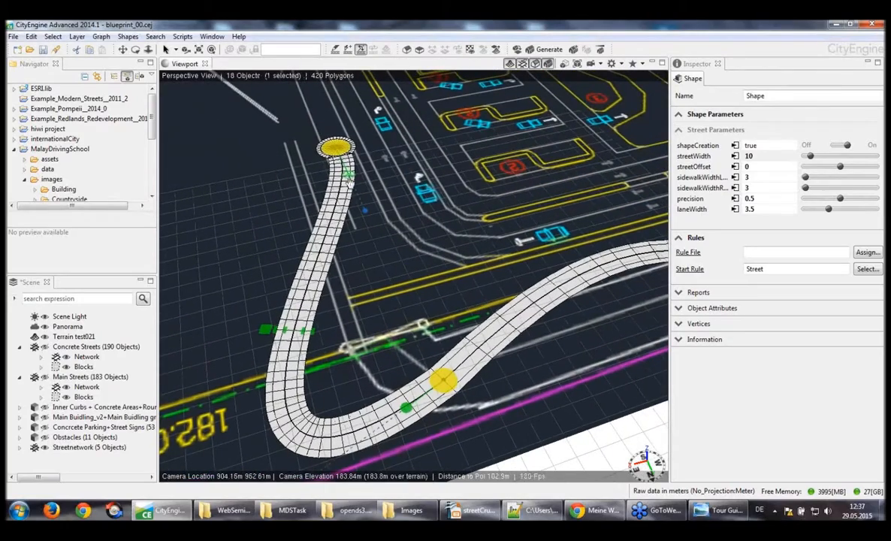
left_click_drag(349, 179, 288, 153)
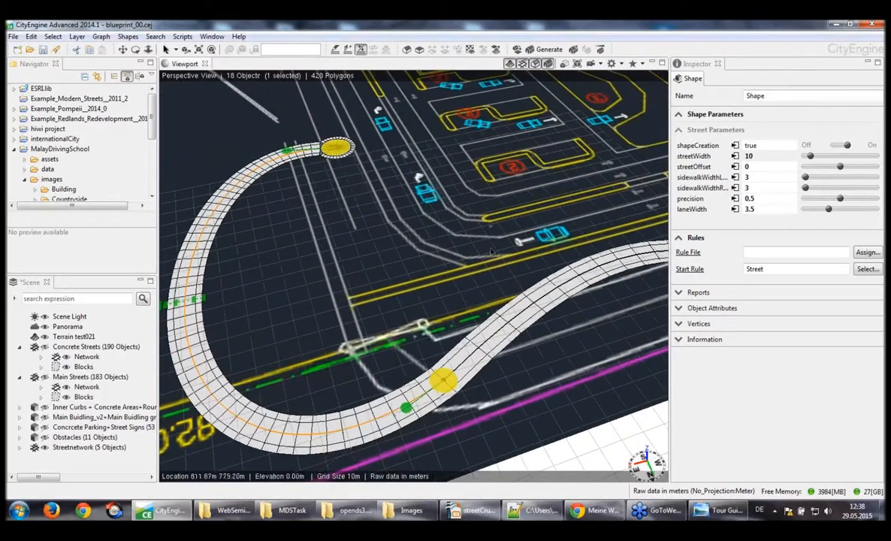
Raise the curve handle at the C-shaped street's free end to lift the street above the terrain, and view the slope from several sides
scroll(492, 252, "down", 4)
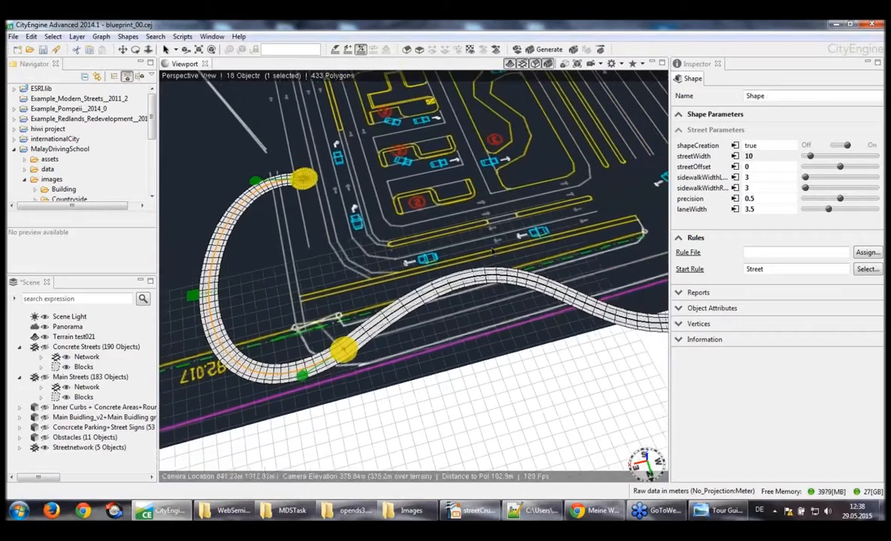
scroll(493, 253, "down", 4)
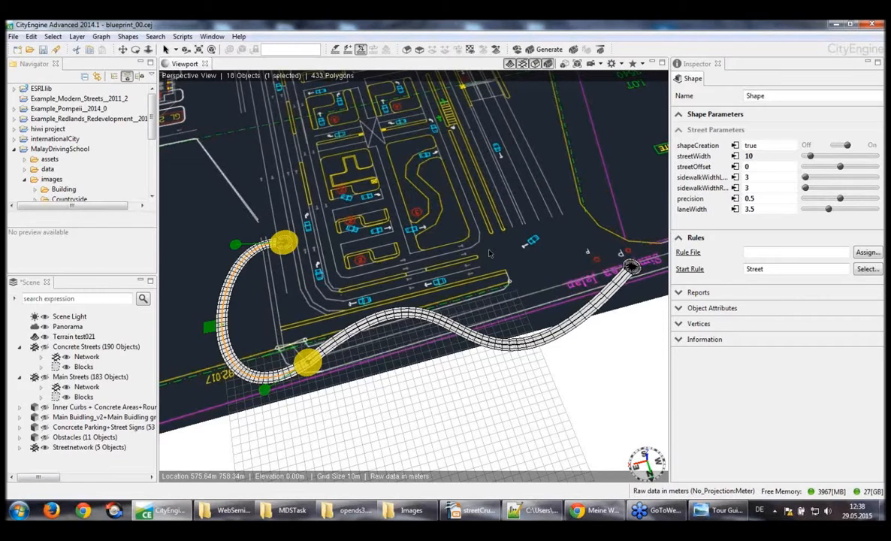
scroll(490, 253, "up", 4)
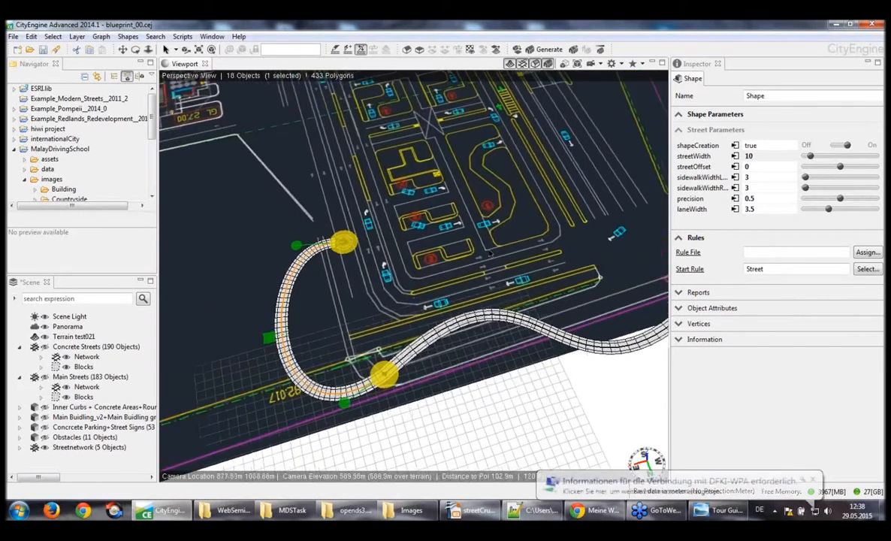
left_click_drag(490, 253, 544, 237, "alt")
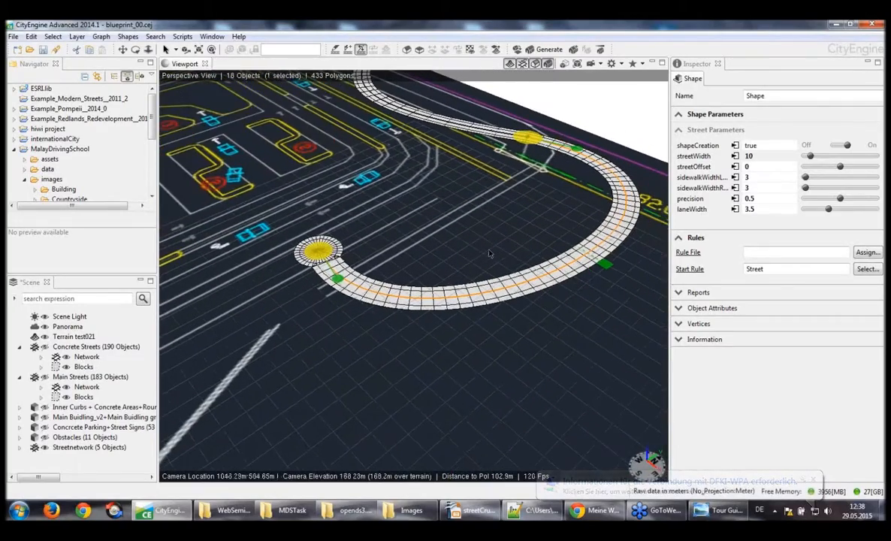
scroll(490, 253, "up", 4)
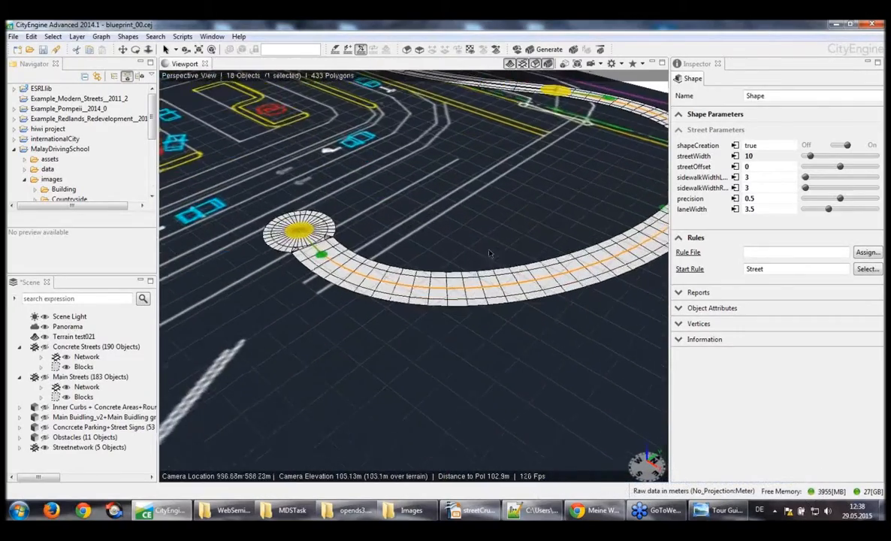
left_click_drag(490, 253, 289, 349, "alt")
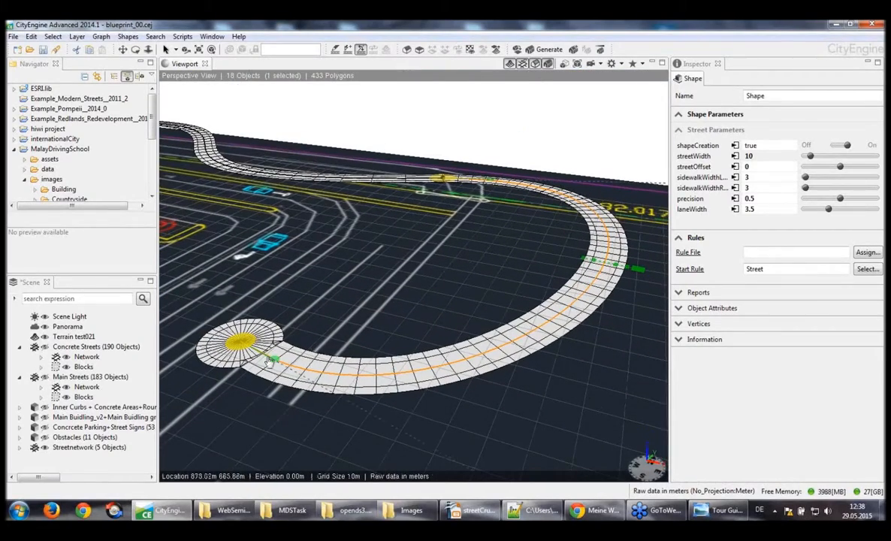
mouse_move(286, 386)
left_mouse_down("alt")
mouse_move(255, 351)
mouse_move(274, 374)
left_mouse_up("alt")
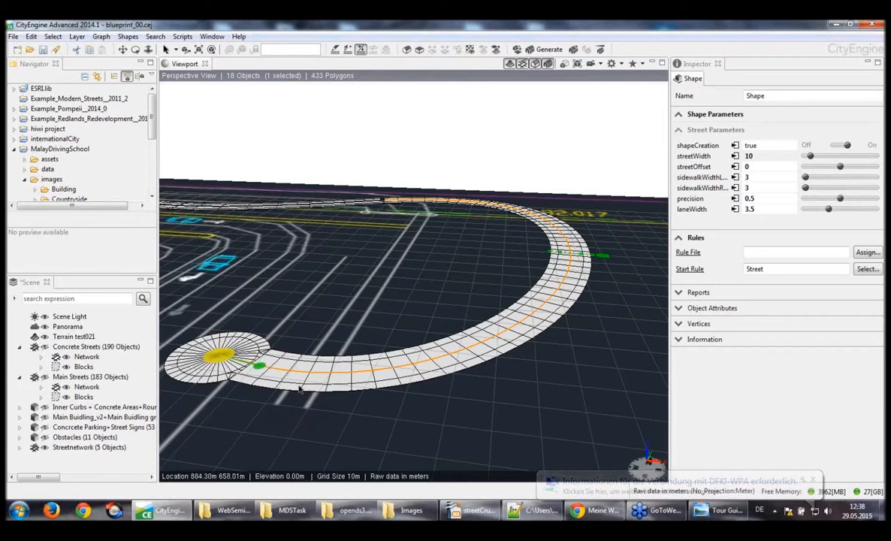
left_click_drag(310, 393, 299, 390, "alt")
middle_click_drag(299, 390, 300, 387, "alt")
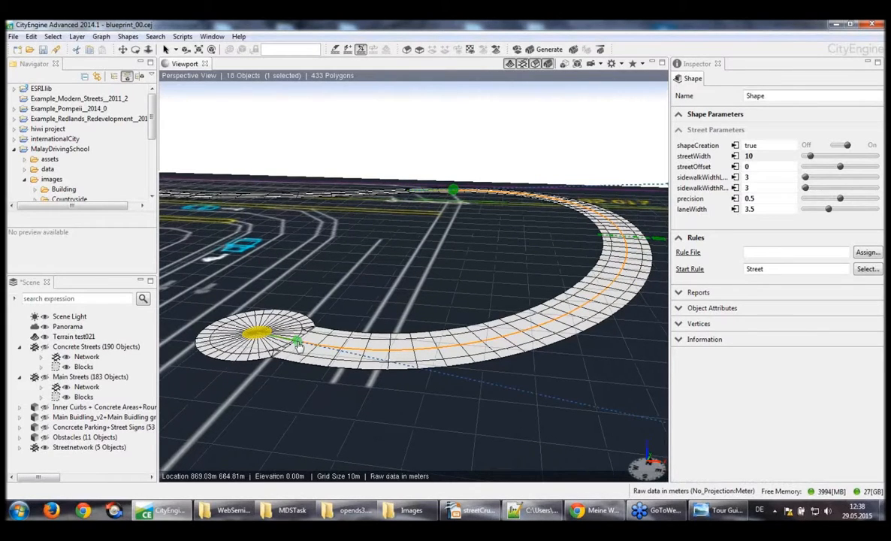
left_click_drag(299, 346, 300, 312)
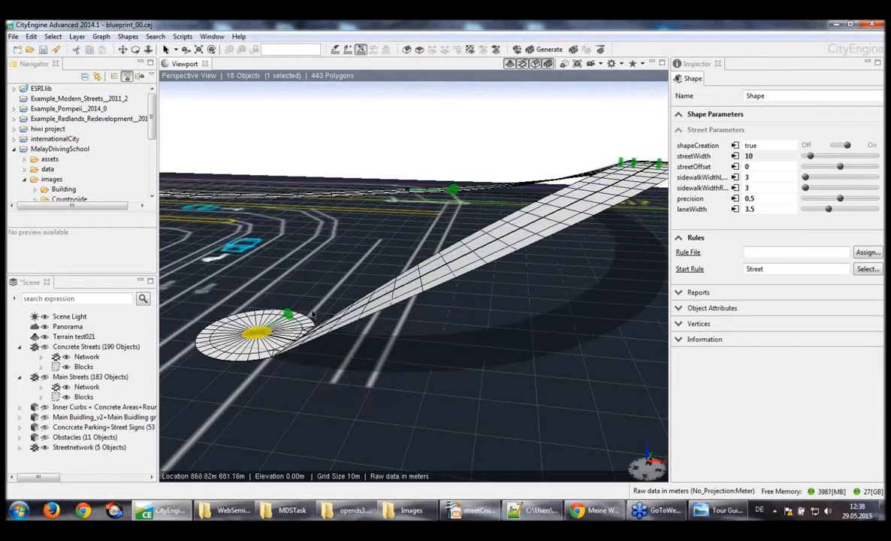
middle_click_drag(313, 315, 276, 305, "alt")
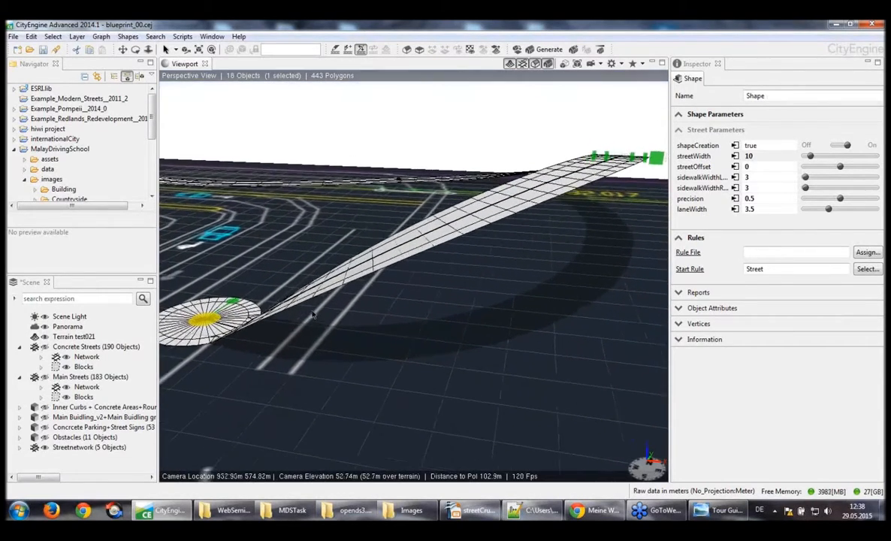
left_click_drag(312, 314, 263, 331, "alt")
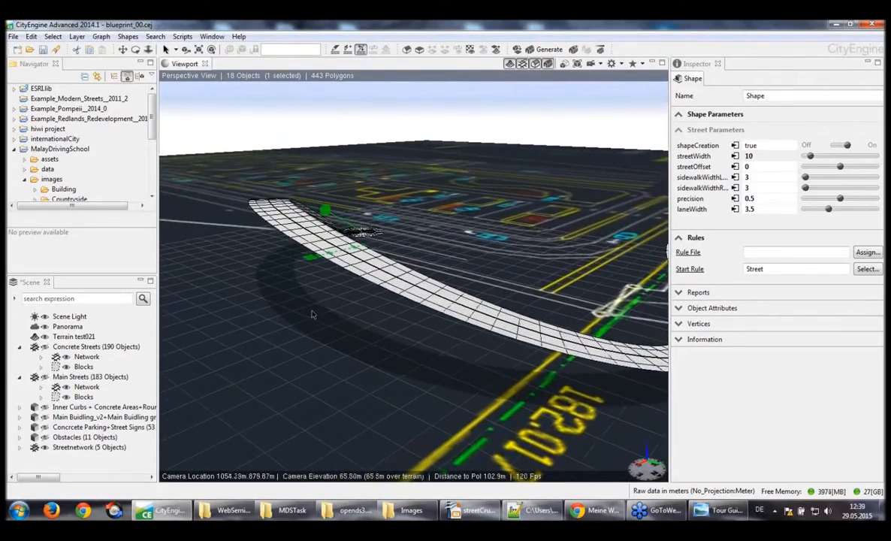
mouse_move(313, 315)
left_mouse_down("alt")
mouse_move(301, 334)
mouse_move(316, 316)
left_mouse_up("alt")
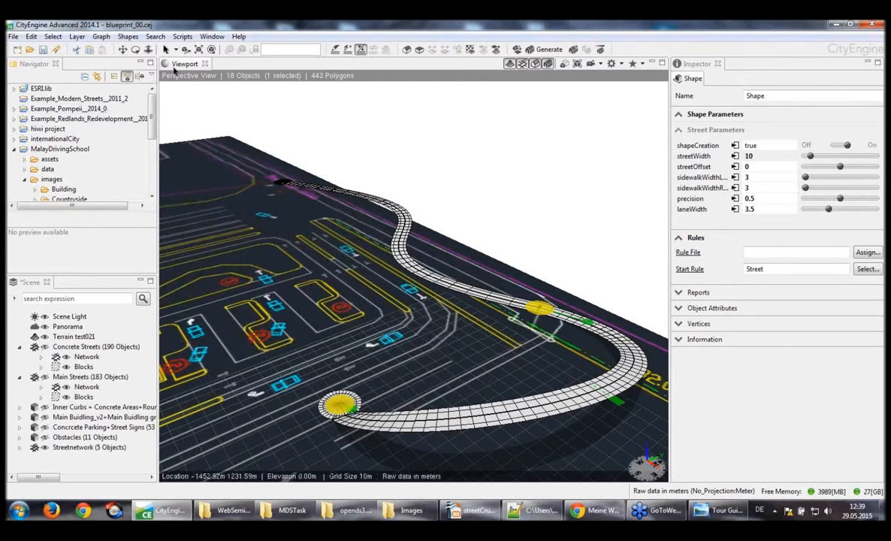
Select both drawn streets with all their segments and nodes and delete them from the blueprint
left_click_drag(630, 429, 294, 182)
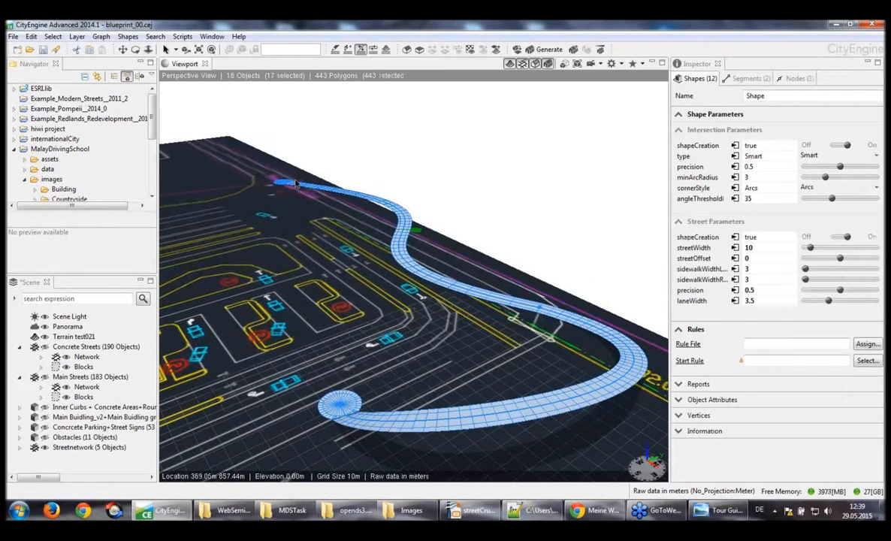
key("Delete")
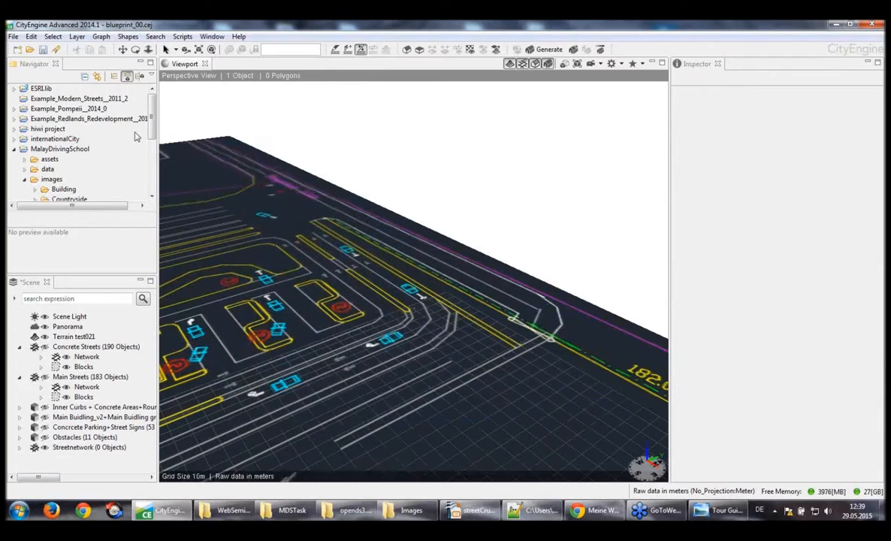
Make the existing Main Streets and Concrete Streets layers visible over the whole blueprint
left_click_drag(379, 281, 400, 272, "alt")
scroll(401, 272, "down", 5)
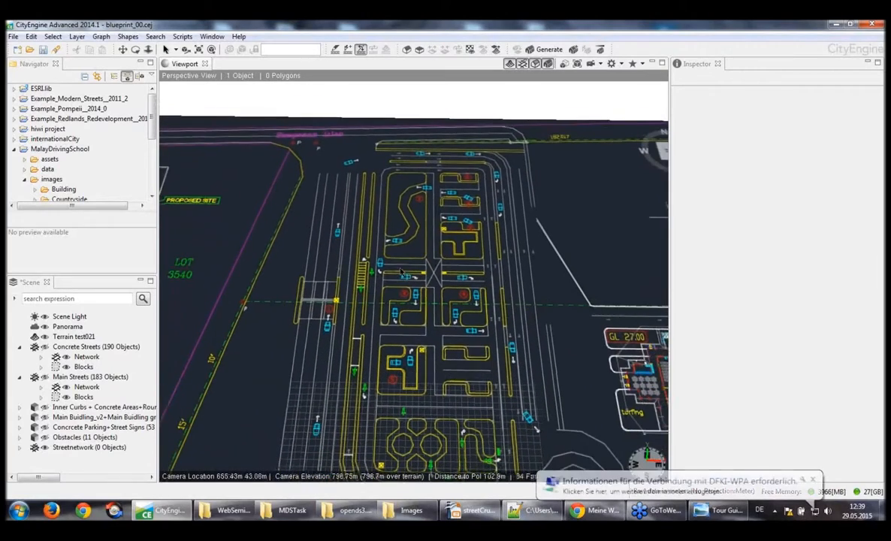
scroll(401, 272, "down", 5)
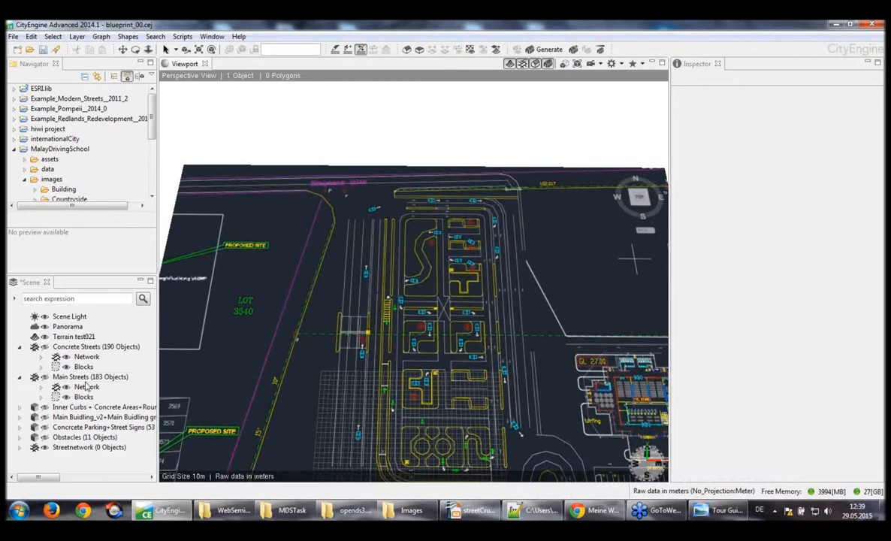
left_click(45, 377)
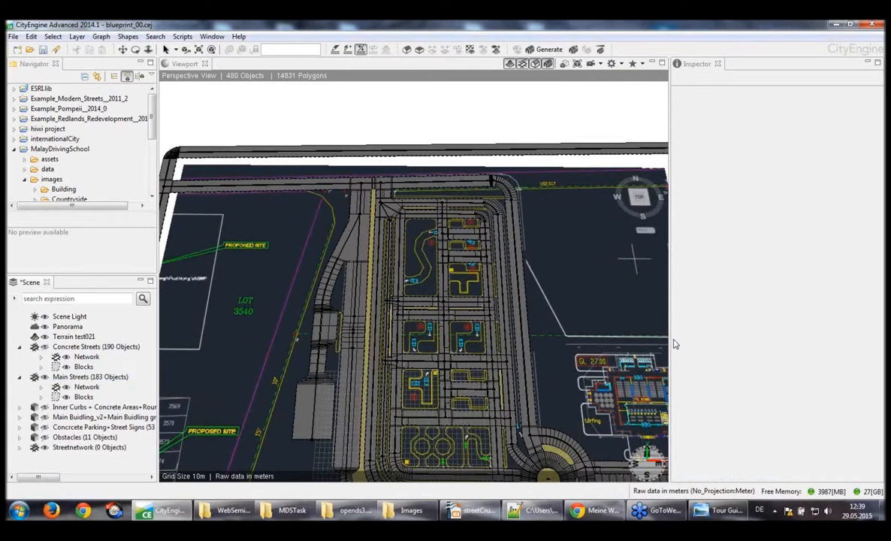
scroll(676, 345, "down", 4)
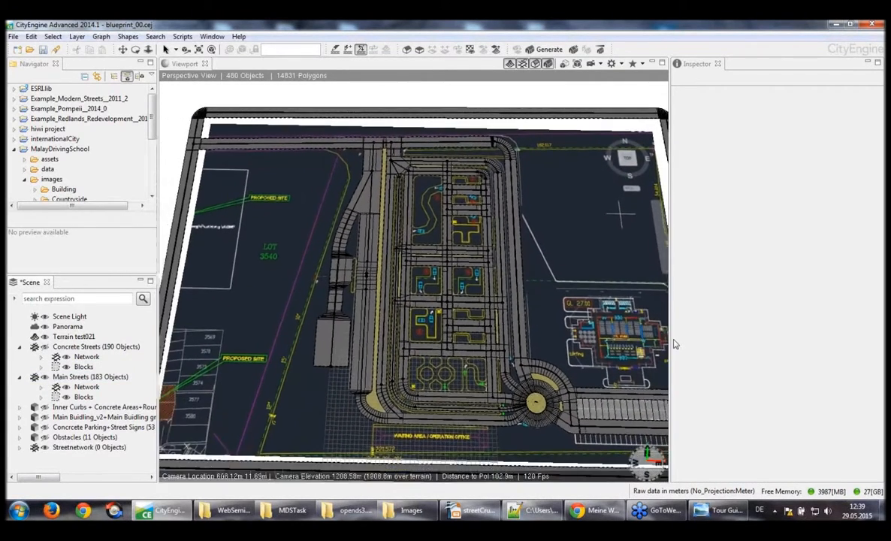
scroll(676, 344, "down", 4)
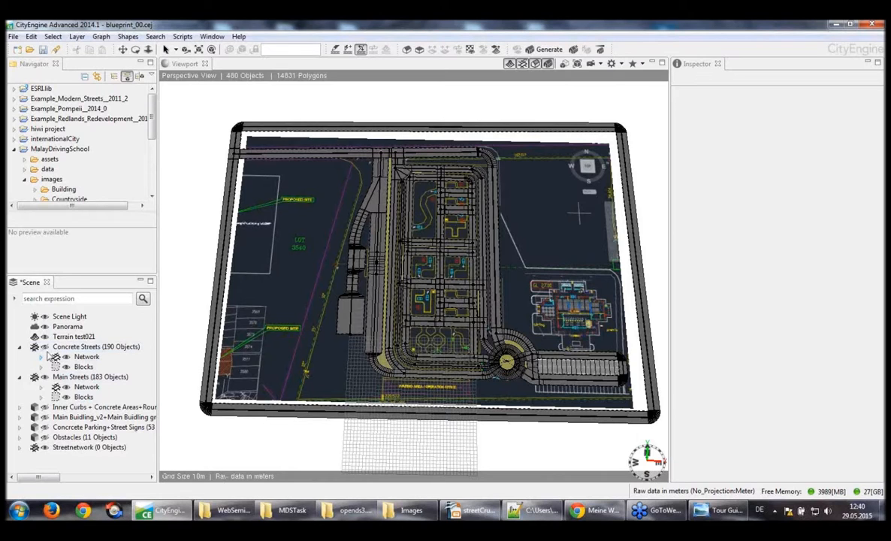
left_click(46, 349)
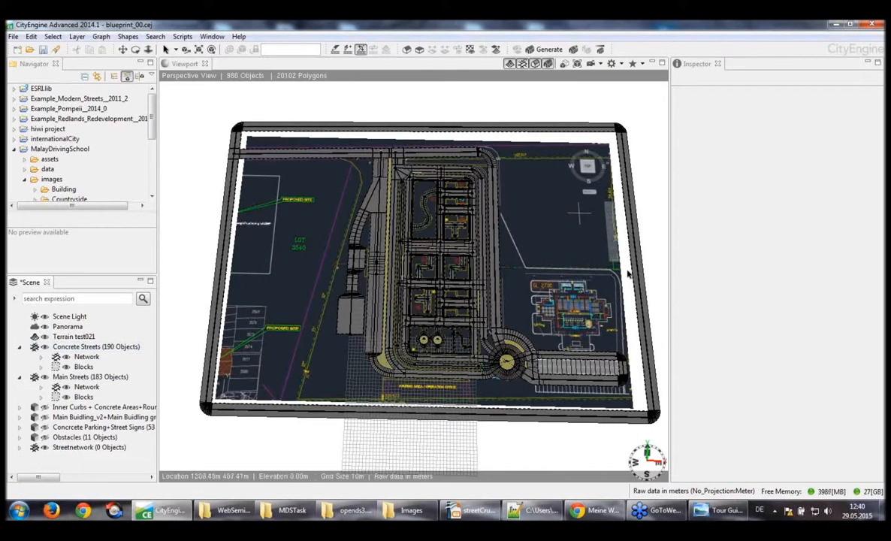
Hide the generated models around the training area so only the street shapes and graph network are displayed
scroll(624, 281, "up", 5)
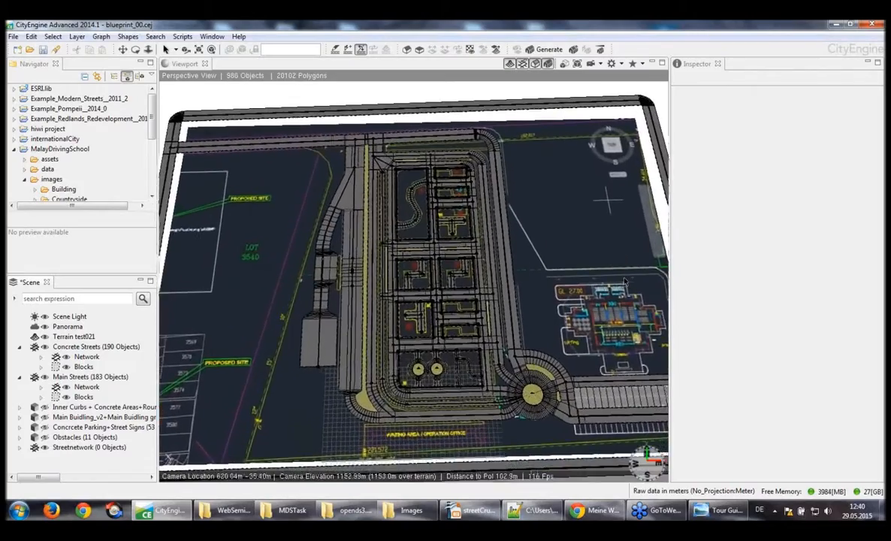
scroll(623, 282, "up", 5)
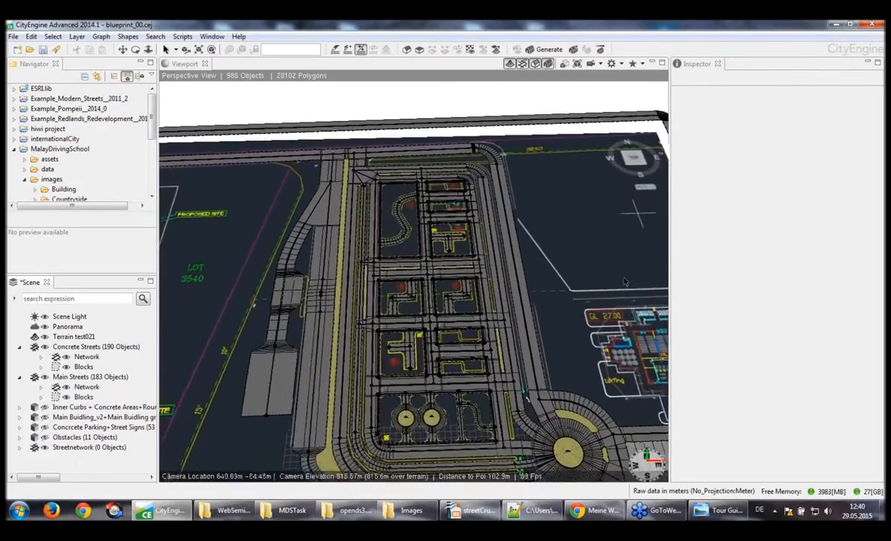
scroll(623, 281, "up", 5)
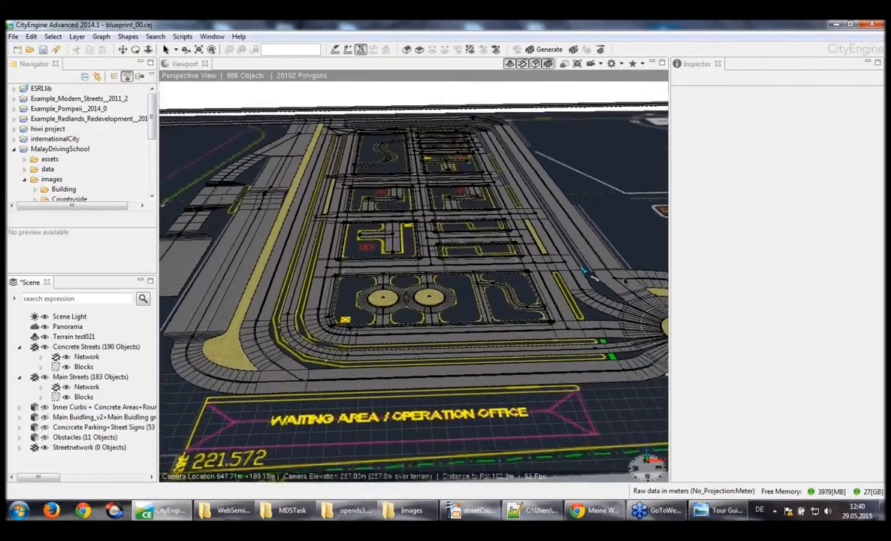
scroll(625, 282, "up", 2)
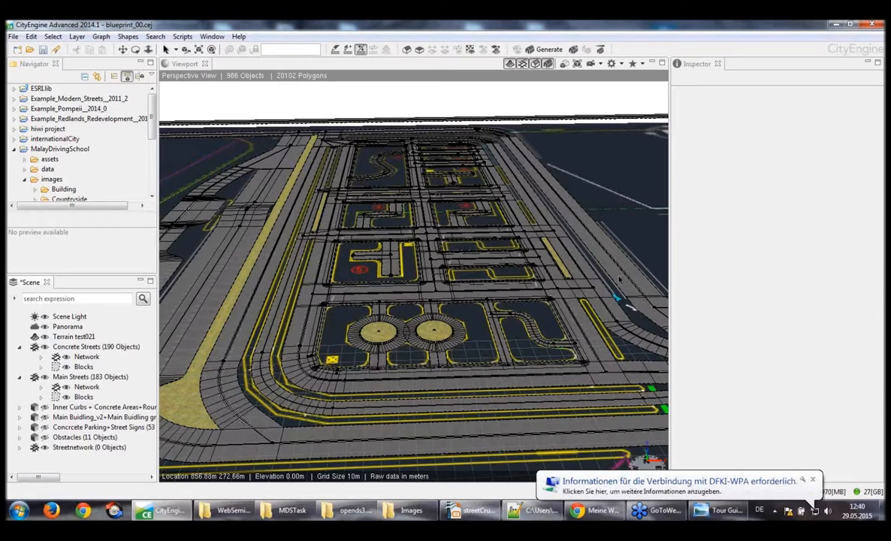
left_click(549, 66)
left_click_drag(638, 181, 641, 213, "alt")
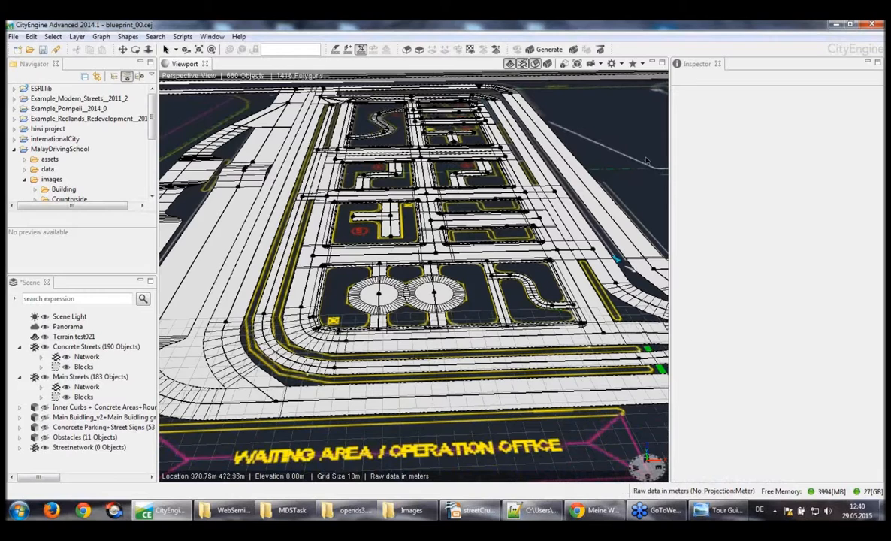
Examine the raised hump in the wide outer street from near ground level, select its segment, return to an overview and clear the selection
left_click_drag(646, 158, 647, 156, "alt")
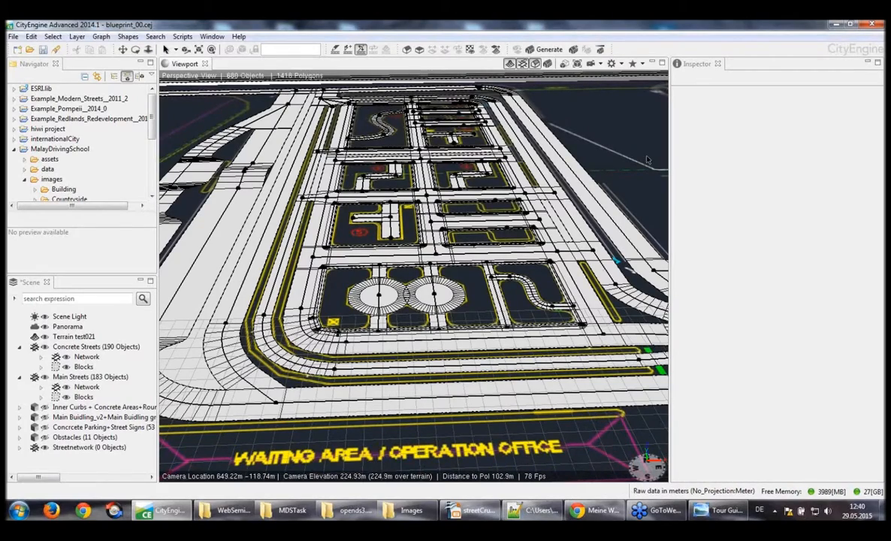
left_click_drag(647, 159, 240, 473, "alt")
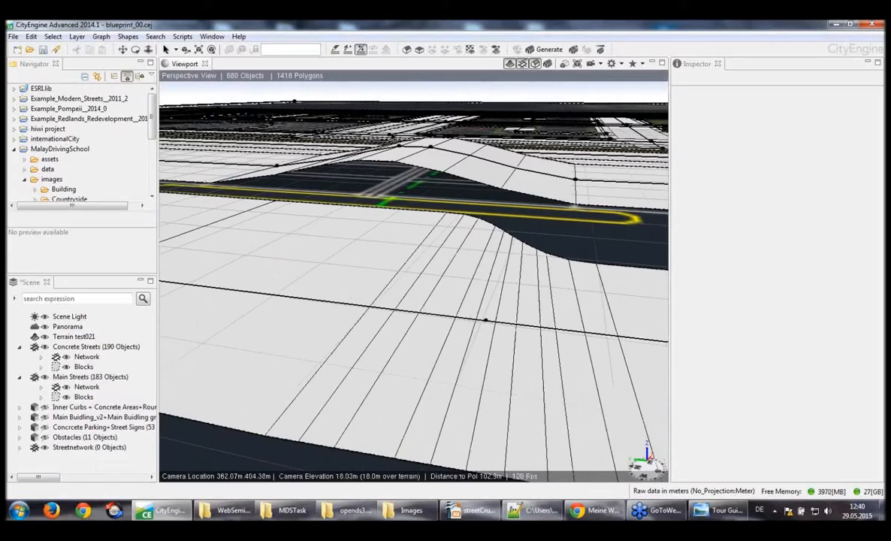
left_click_drag(394, 134, 467, 174)
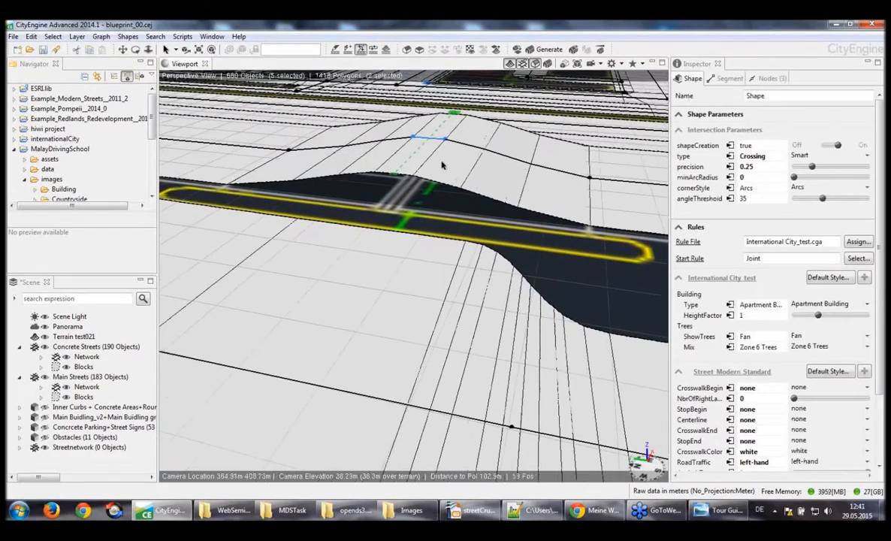
left_click(469, 175)
key("f")
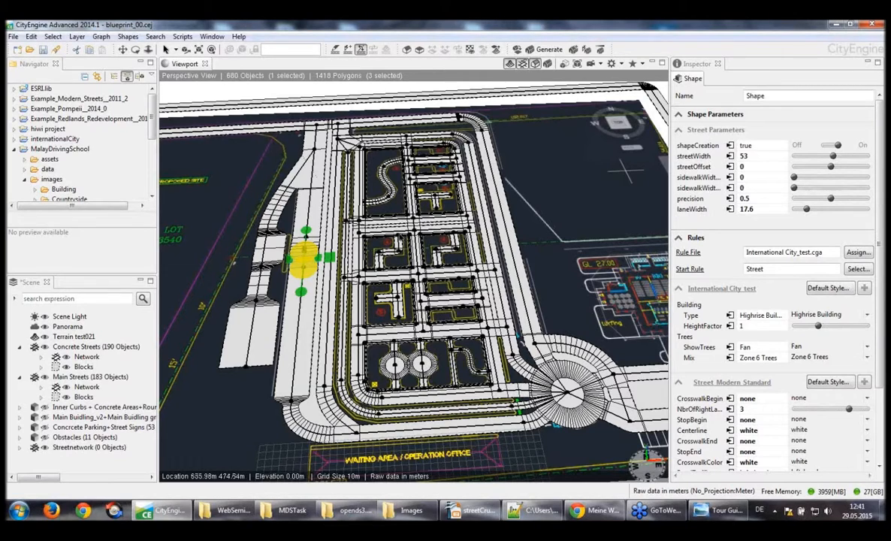
left_click(227, 211)
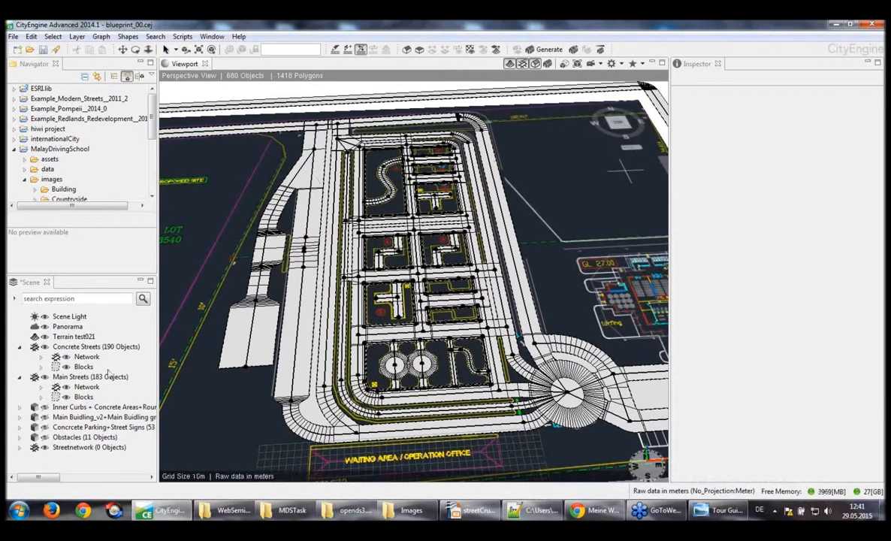
Display the generated street models with the Main Streets blocks and the Terrain test021 layer hidden
left_click(65, 399)
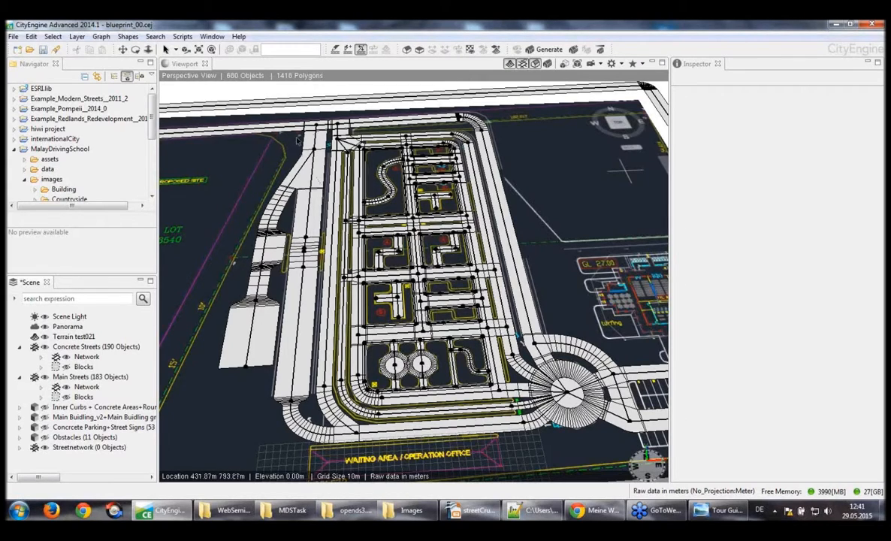
left_click(536, 66)
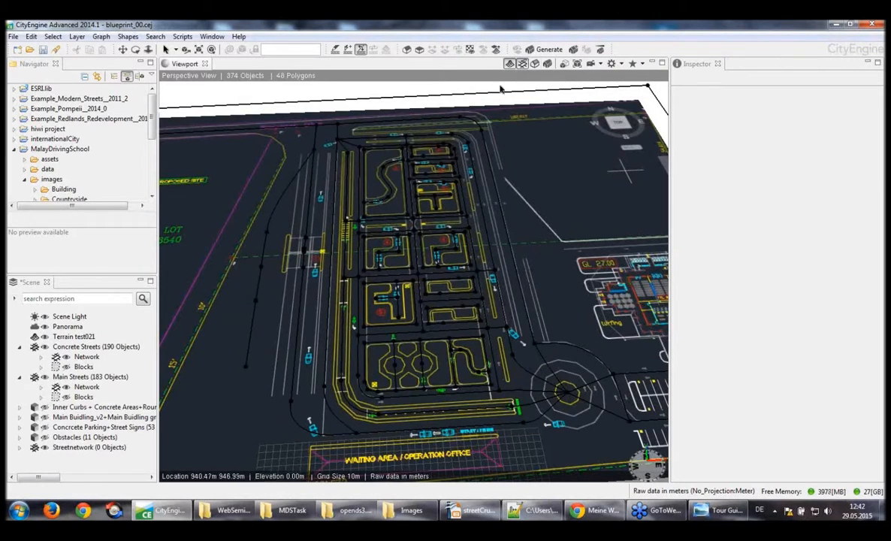
left_click(535, 66)
left_click(548, 65)
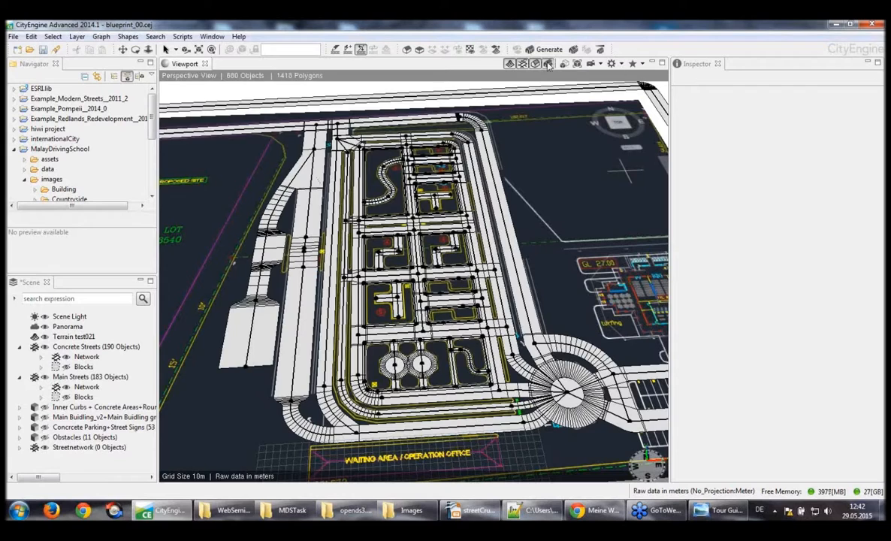
left_click_drag(552, 235, 551, 224, "alt")
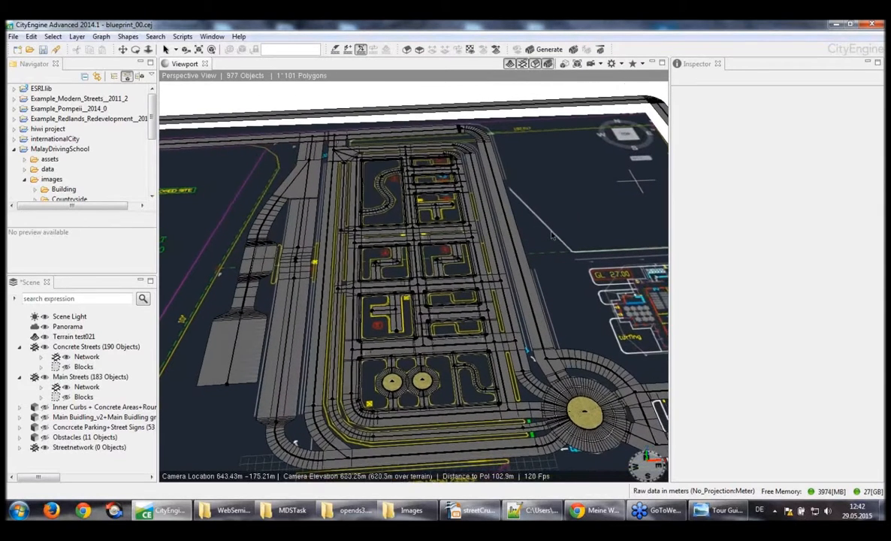
left_click(46, 338)
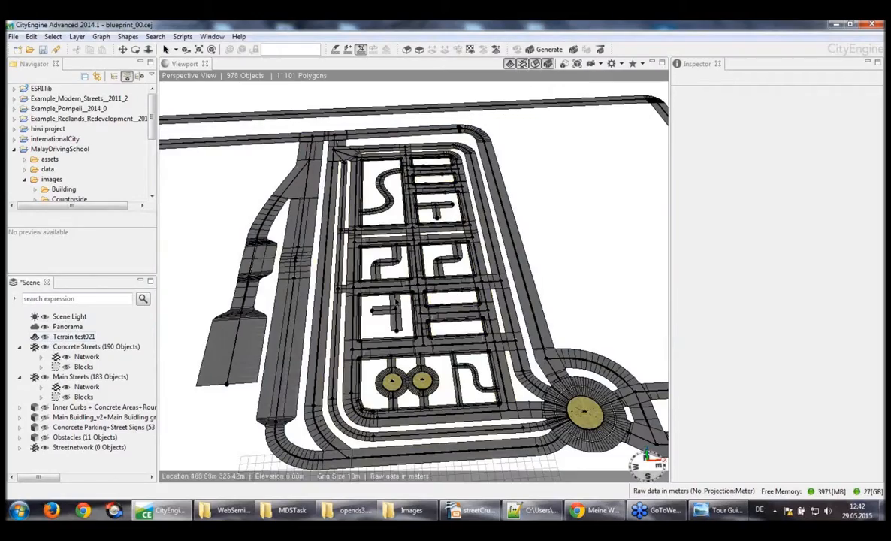
Select the two-lane street segment with the turn arrow beside the junction below the Z-shaped street
middle_click_drag(570, 262, 562, 234, "alt")
scroll(571, 266, "up", 10)
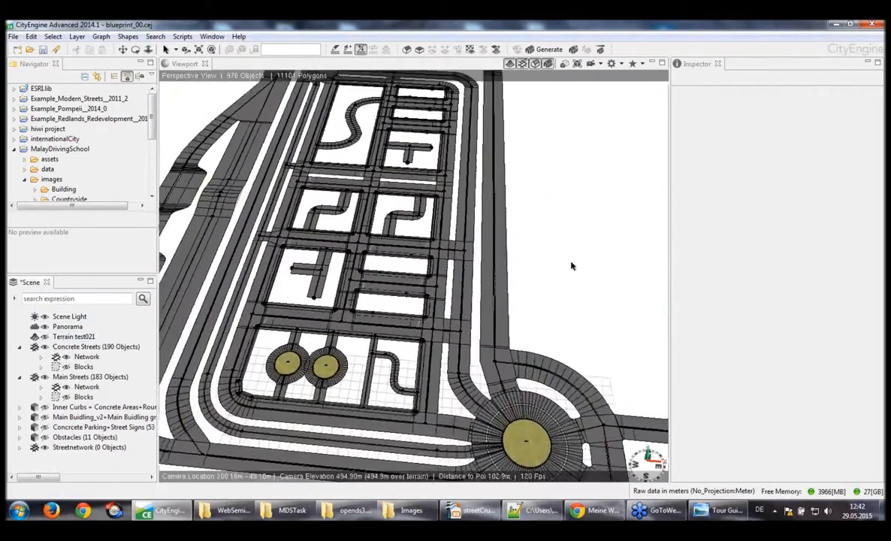
scroll(571, 266, "up", 12)
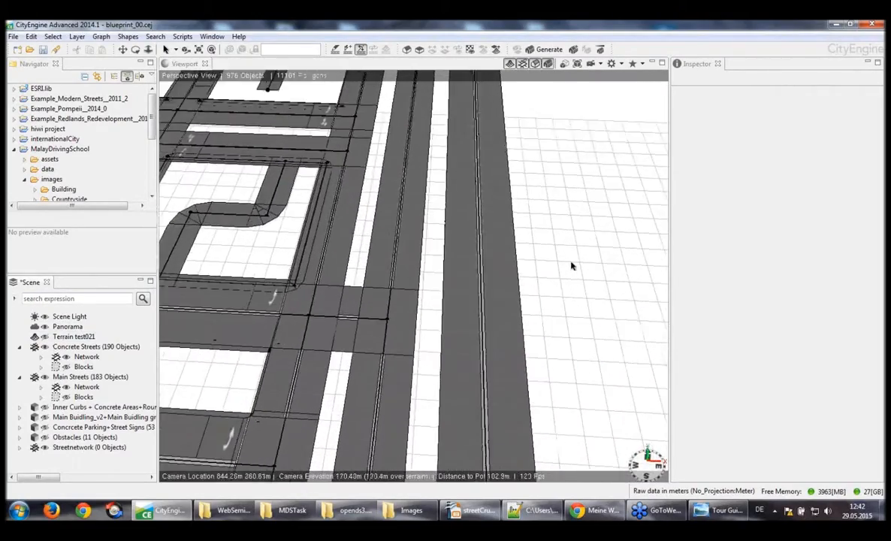
scroll(571, 266, "up", 5)
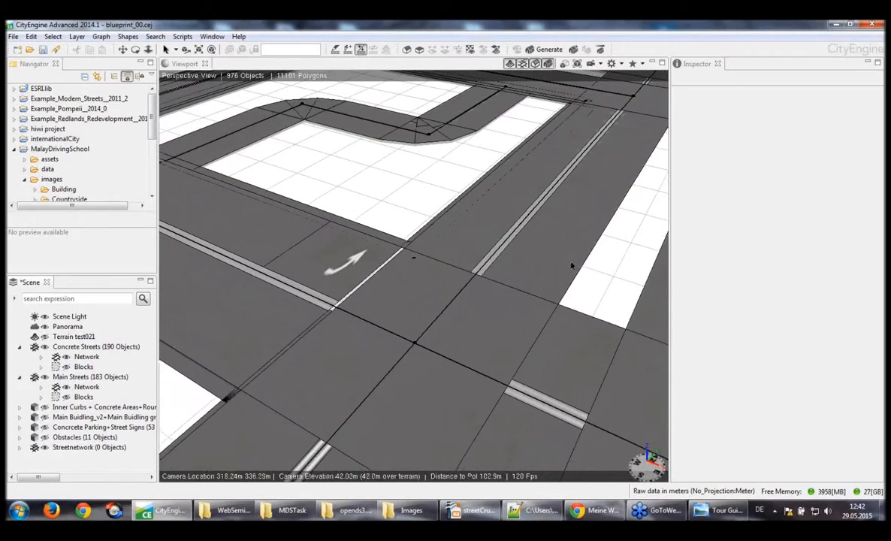
left_click(255, 227)
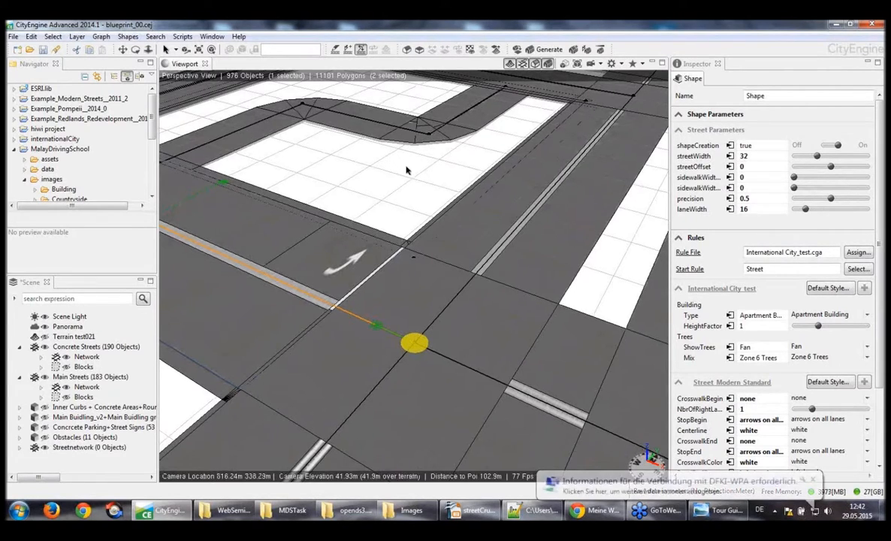
Examine the selected segment's centerline, stop lines and turn arrows together with its street rule attributes
left_click_drag(408, 169, 381, 212, "alt")
middle_click_drag(381, 211, 390, 222, "alt")
right_click_drag(390, 222, 376, 259, "alt")
left_click_drag(376, 259, 311, 302, "alt")
scroll(357, 353, "down", 5)
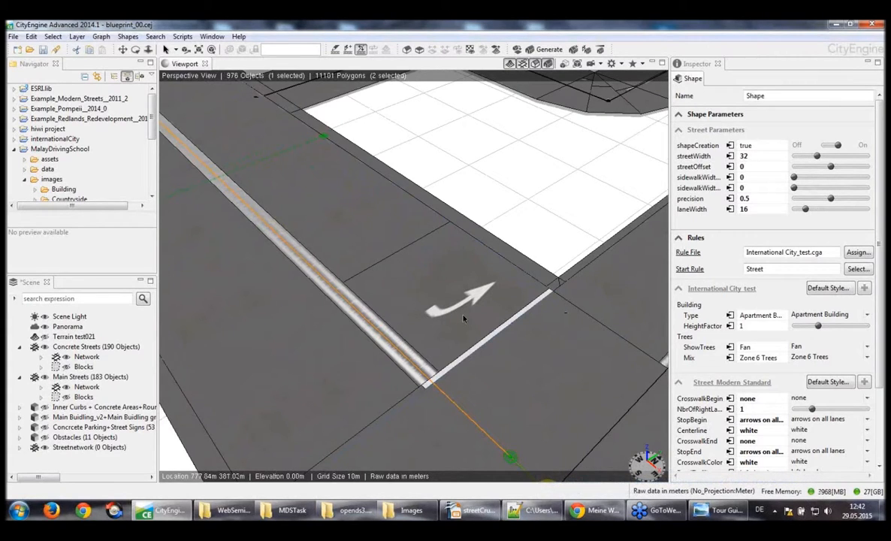
middle_click_drag(463, 318, 333, 452)
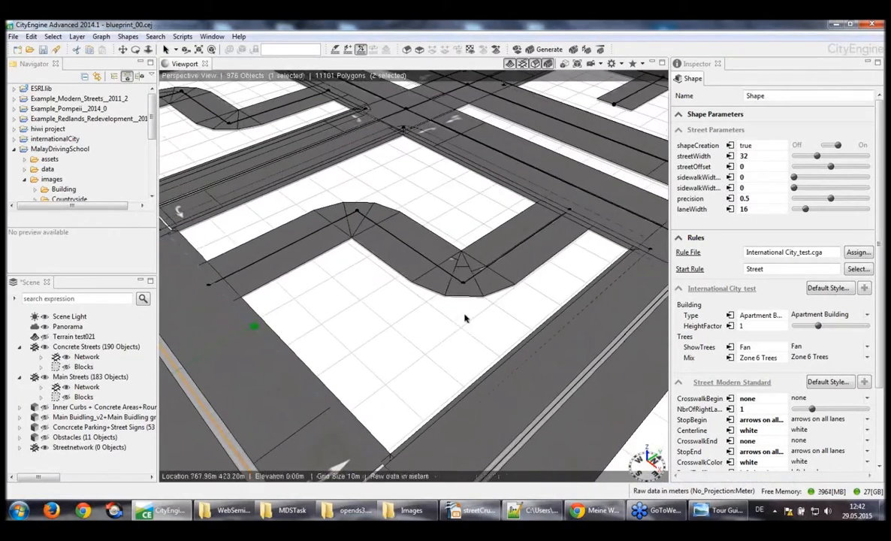
mouse_move(464, 318)
middle_mouse_down()
mouse_move(473, 317)
mouse_move(462, 309)
middle_mouse_up()
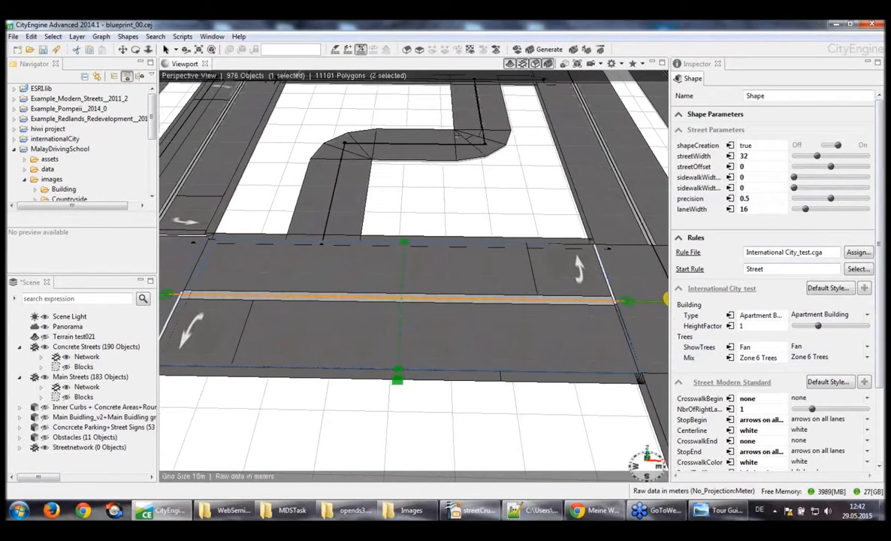
scroll(774, 263, "down", 3)
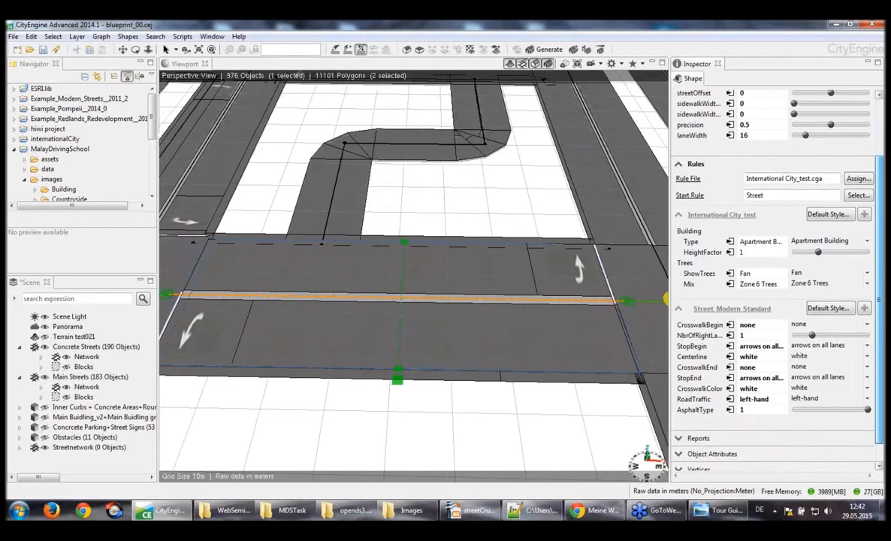
scroll(818, 422, "down", 1)
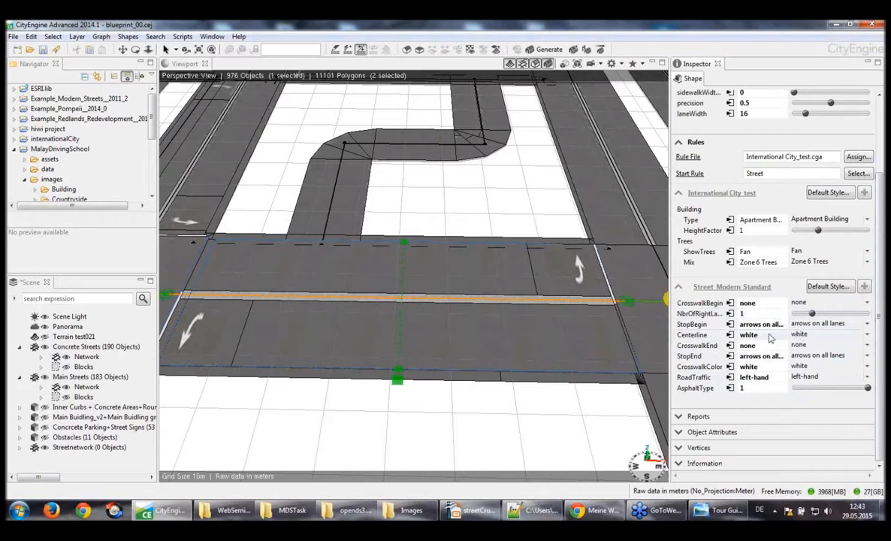
Try a yellow centerline on the selected street segment and set it back to white
left_click(808, 337)
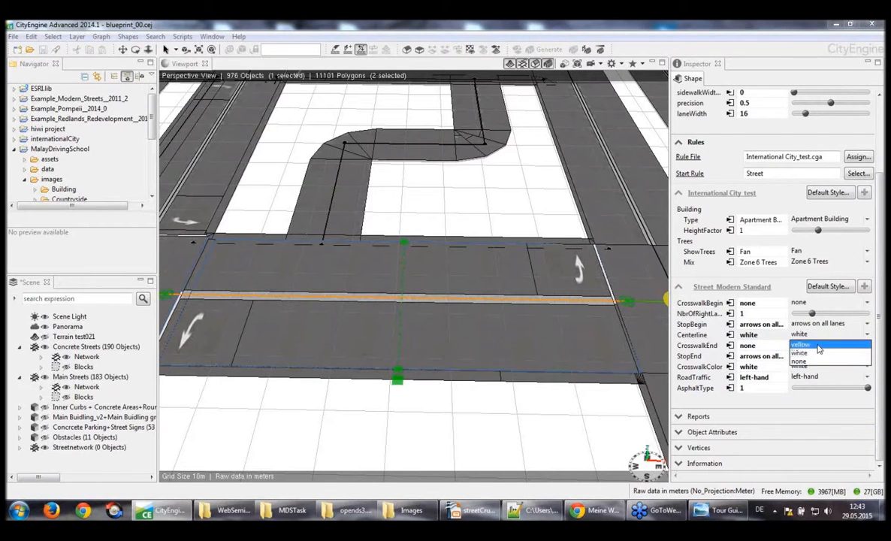
left_click(819, 348)
left_click(809, 335)
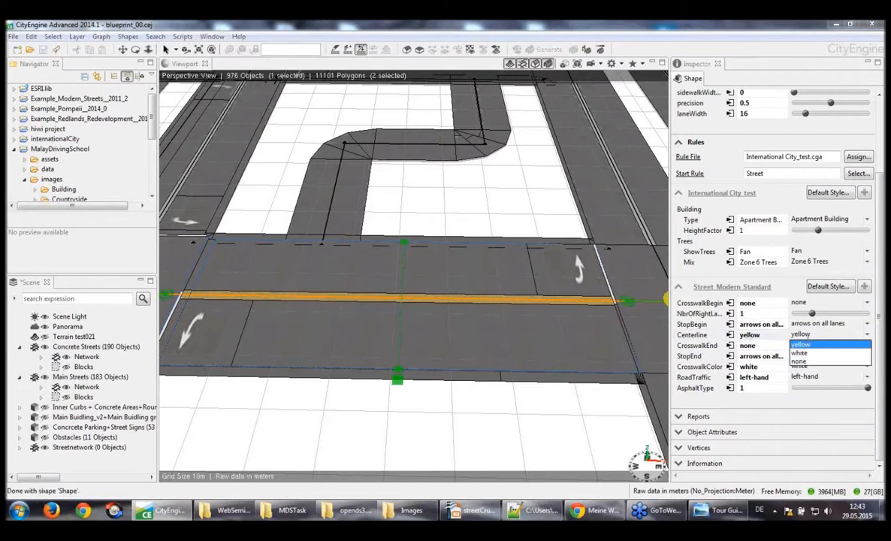
left_click(816, 353)
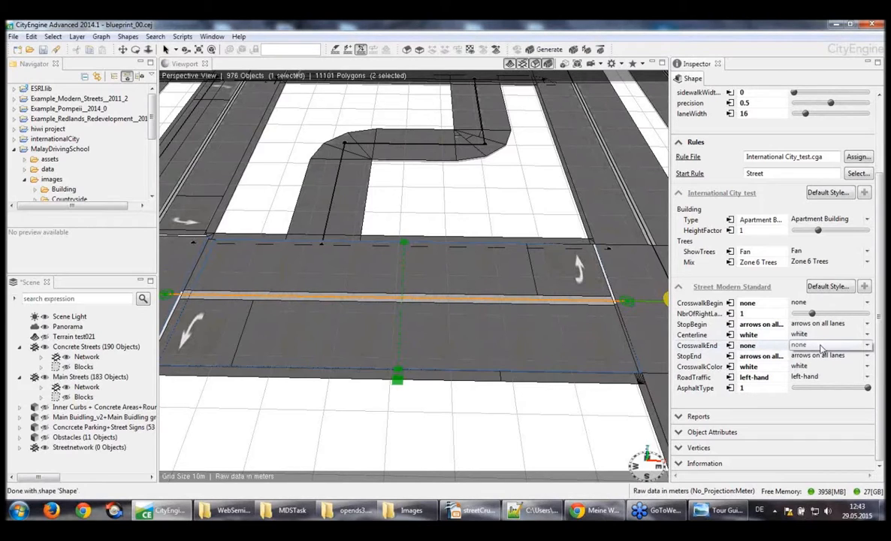
Set the crosswalk at the segment's end to continental and view the stripes close up
left_click(822, 346)
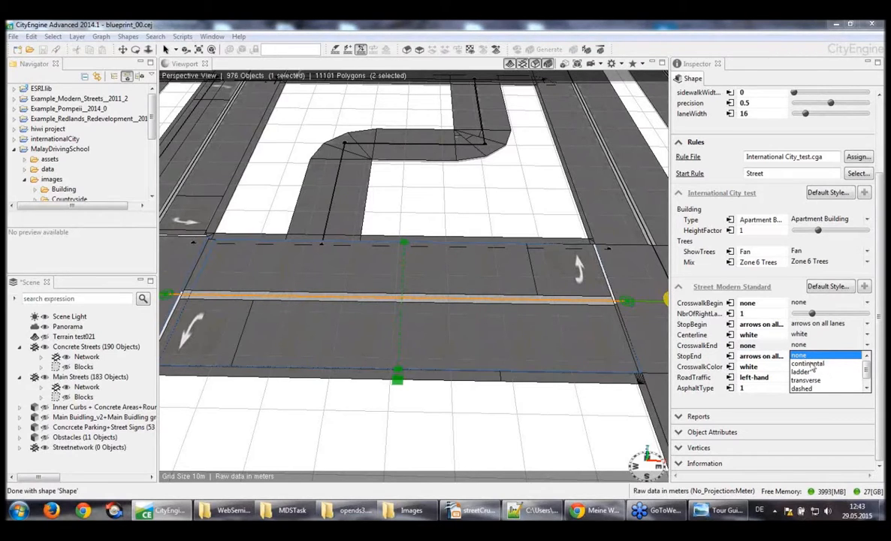
left_click(811, 364)
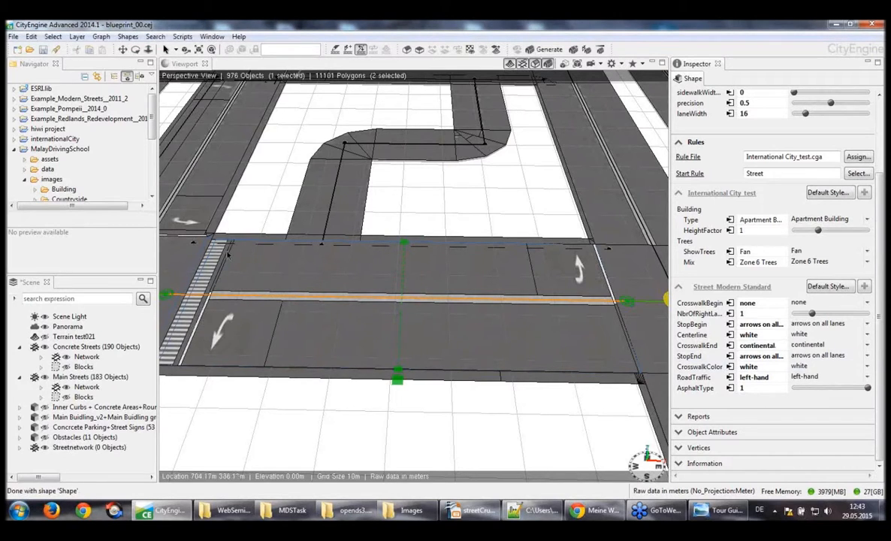
middle_click_drag(219, 356, 245, 355, "alt")
left_click_drag(245, 355, 276, 354, "alt")
scroll(275, 353, "down", 5)
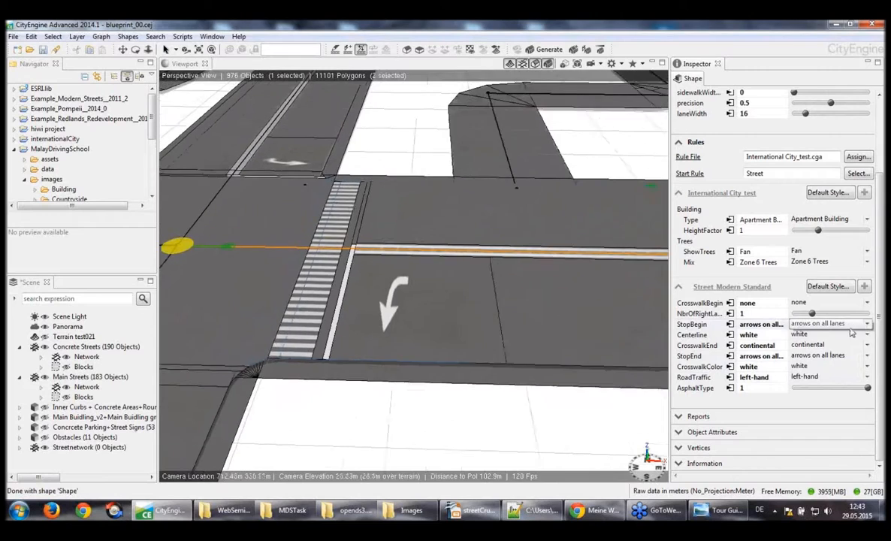
Try the ladder style for the segment's end crosswalk and set the crosswalk back to none
left_click(847, 345)
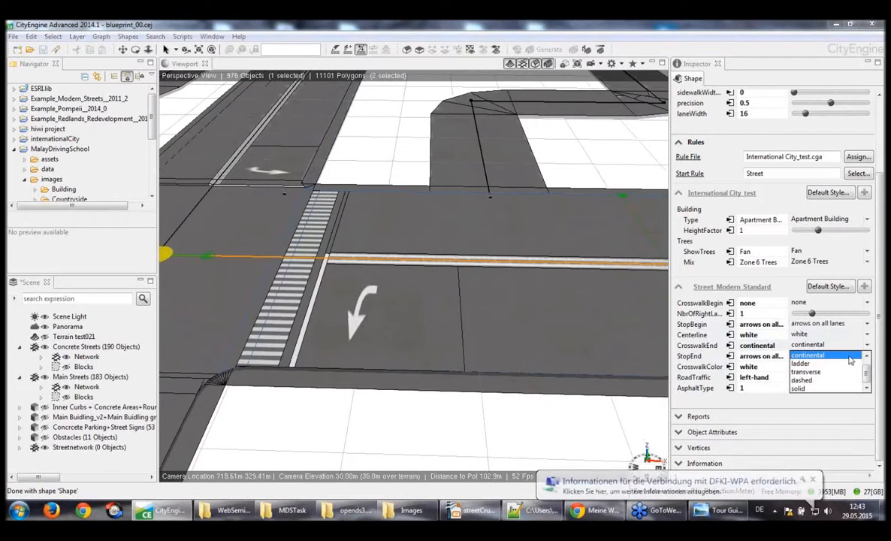
left_click(841, 366)
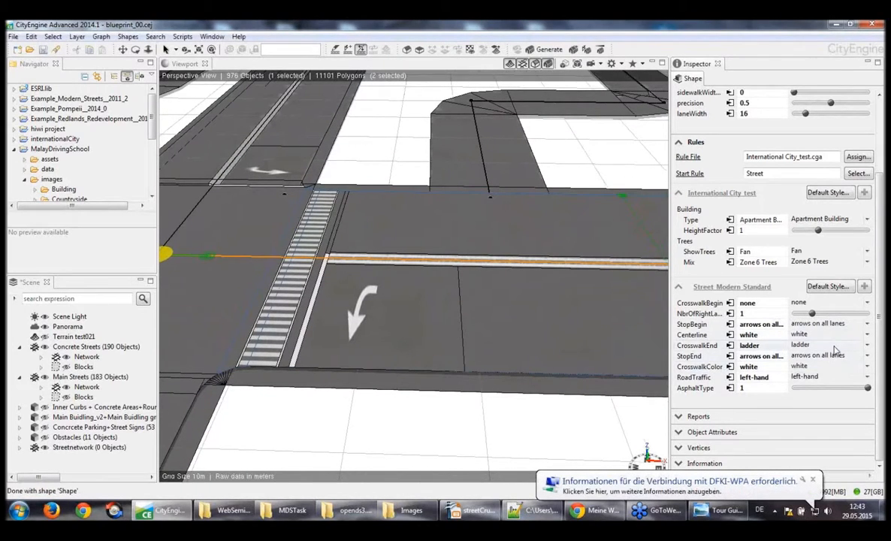
left_click(840, 346)
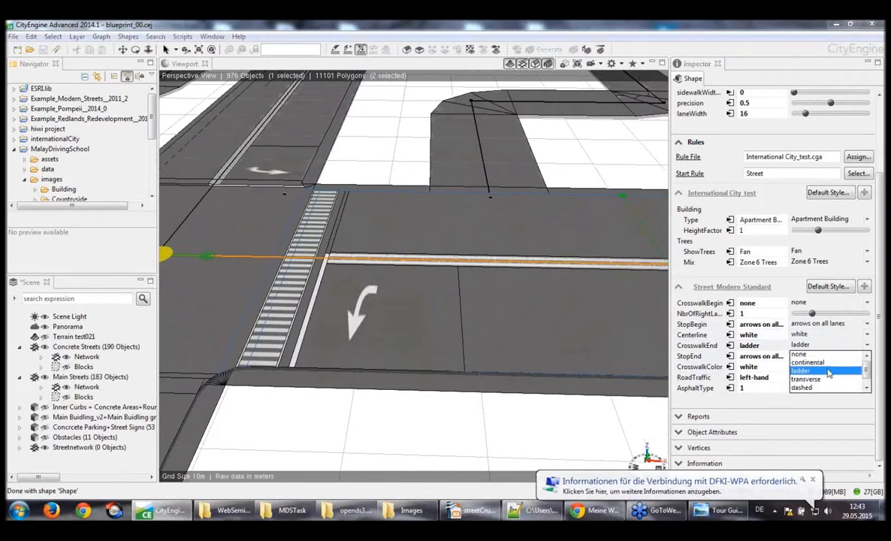
left_click(827, 356)
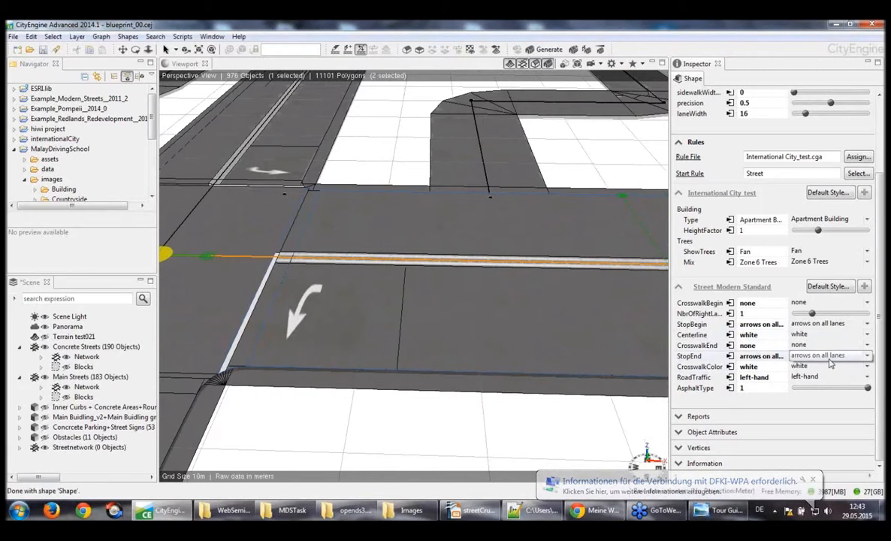
Try yellow as the segment's crosswalk color, frame the whole segment, and set the color back to white
left_click(830, 366)
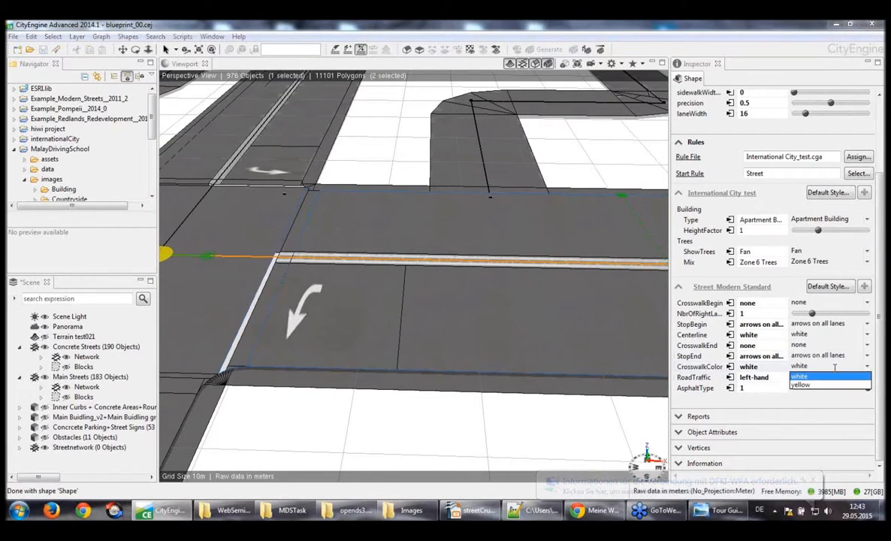
left_click(802, 385)
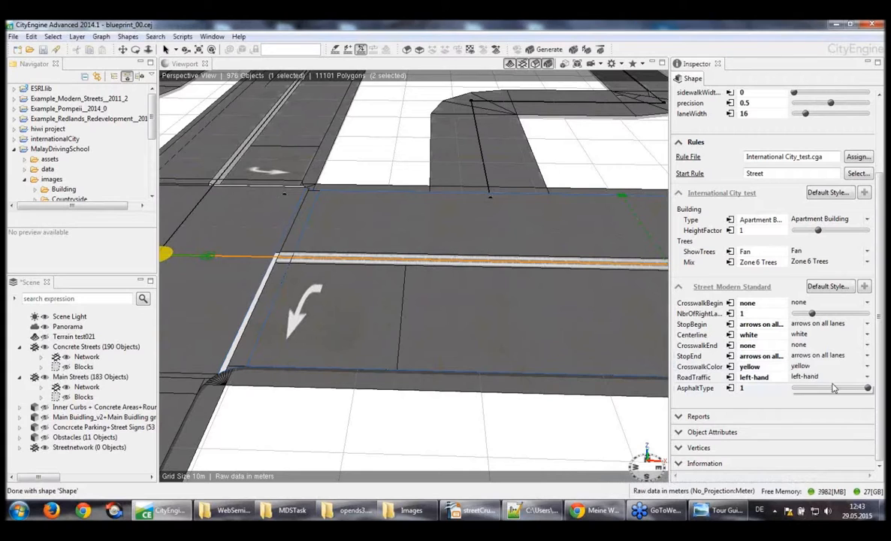
key("f")
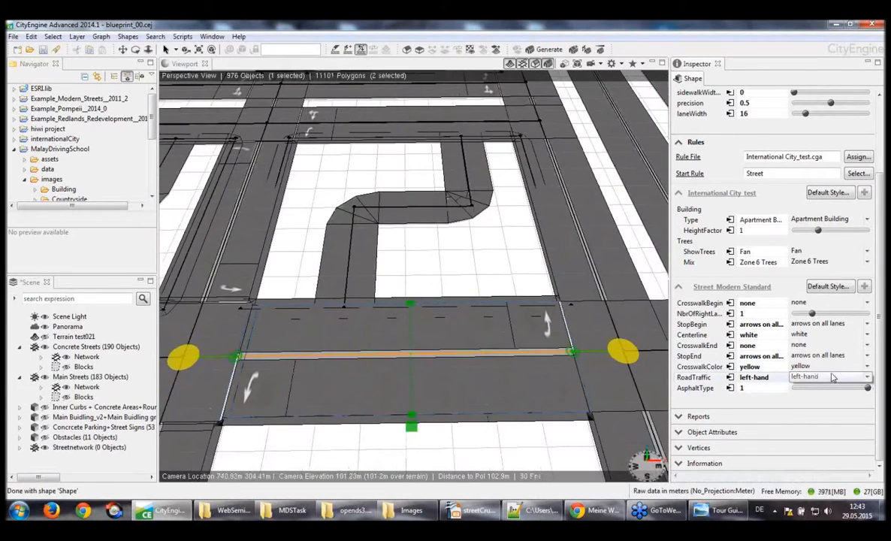
left_click(830, 367)
left_click(829, 376)
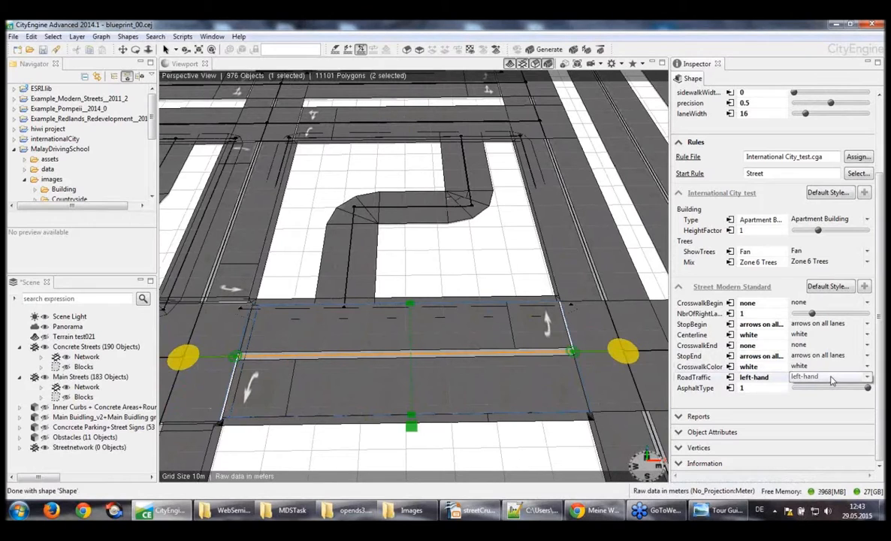
Try right-hand traffic and 4 right lanes on the selected street segment, restoring left-hand traffic and 1 lane after each trial
left_click(868, 378)
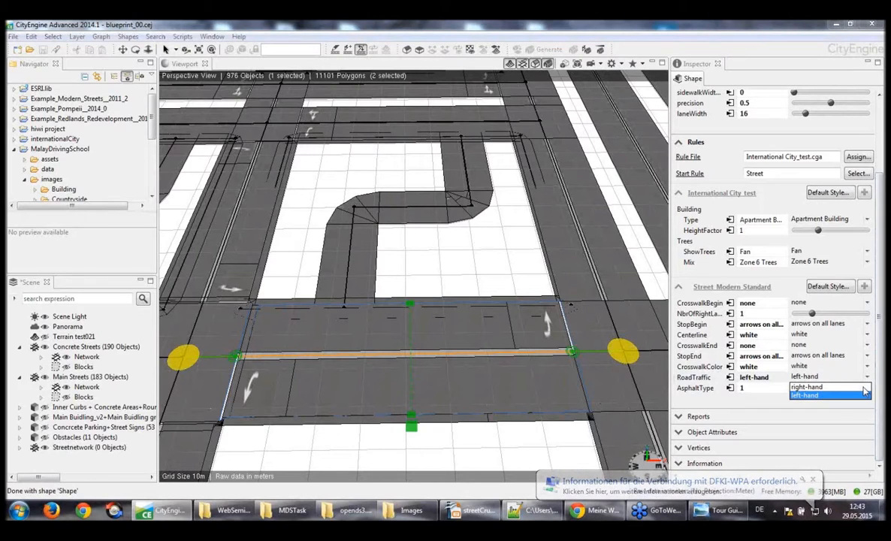
left_click(822, 387)
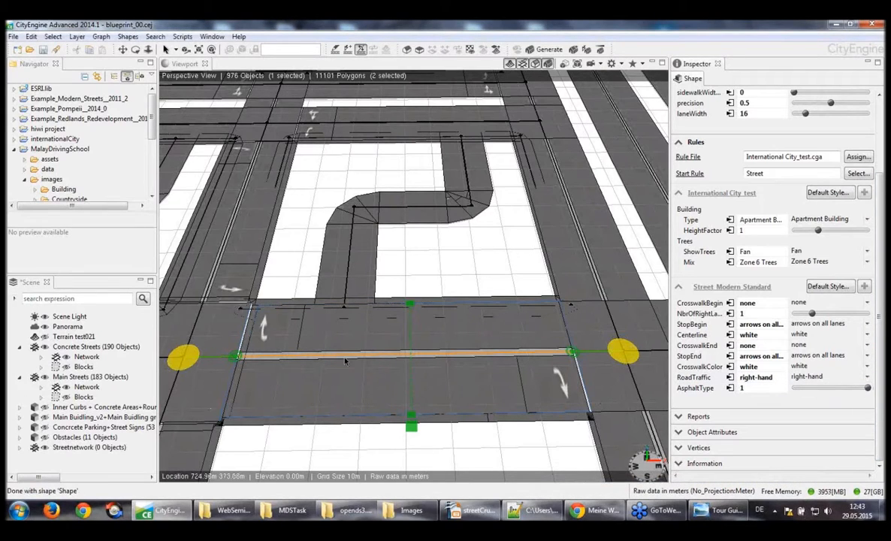
left_click(865, 376)
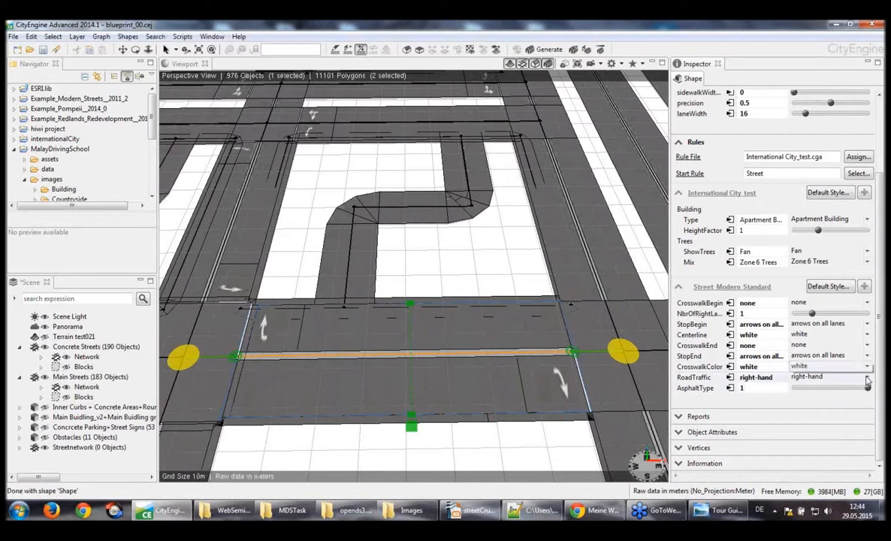
left_click(823, 395)
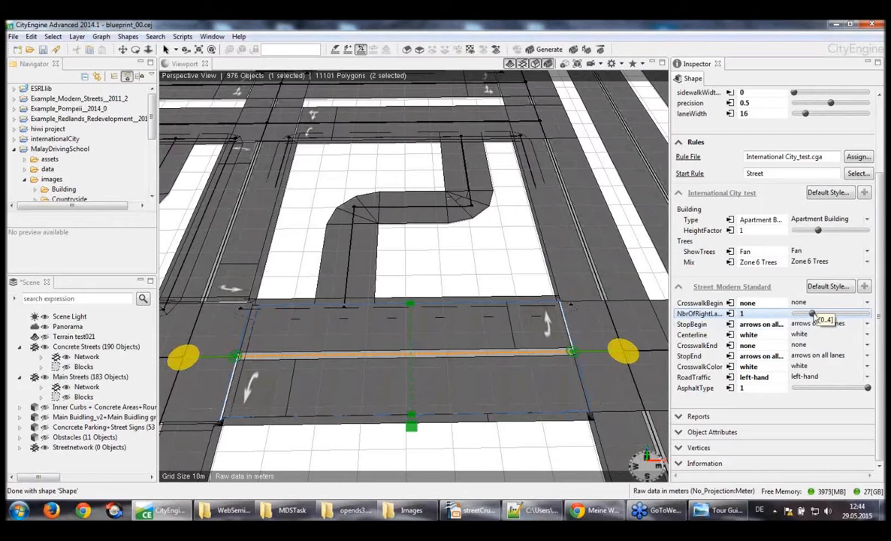
left_click_drag(816, 316, 878, 320)
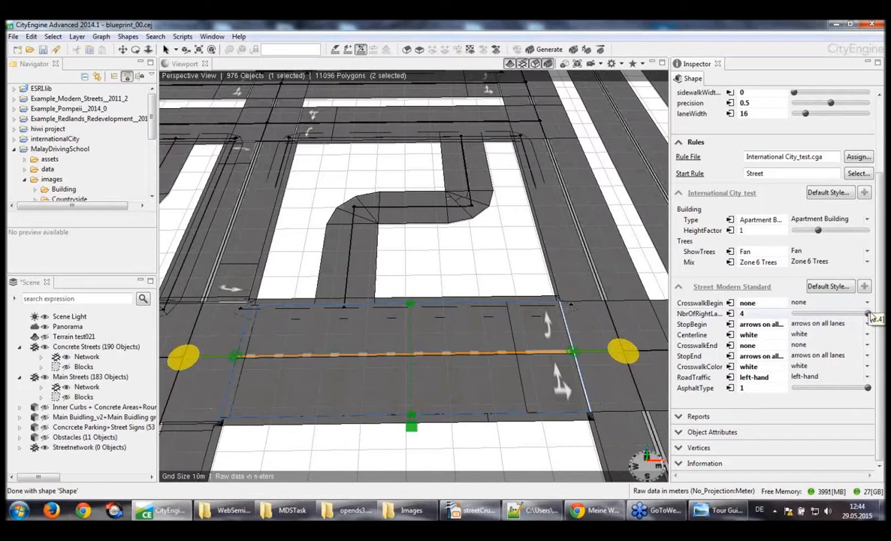
left_click_drag(870, 317, 820, 316)
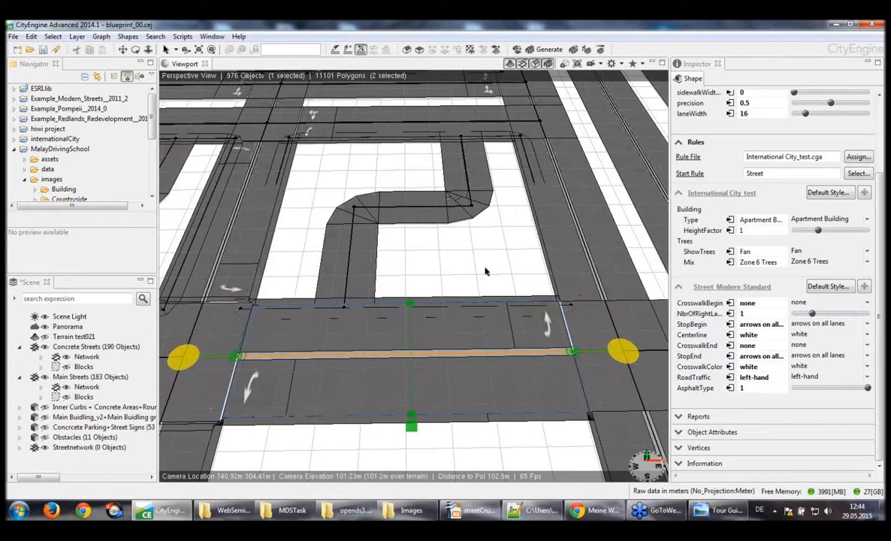
Clear the segment selection and show the Blocks of both the Concrete Streets and Main Streets layers
scroll(485, 271, "down", 5)
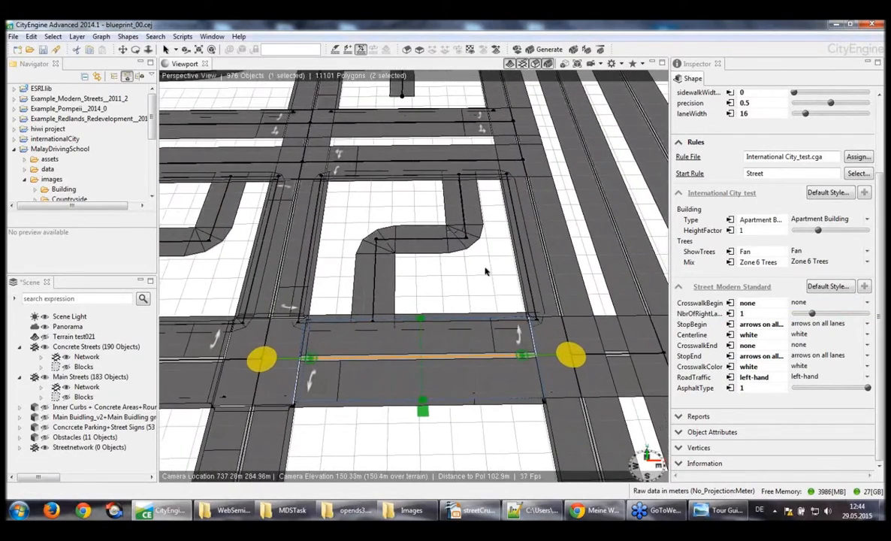
scroll(485, 271, "down", 8)
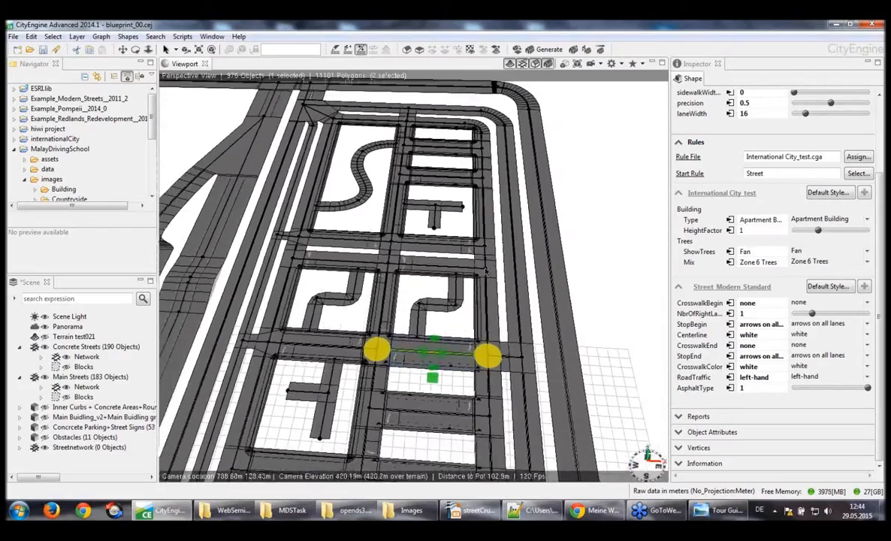
scroll(485, 272, "down", 8)
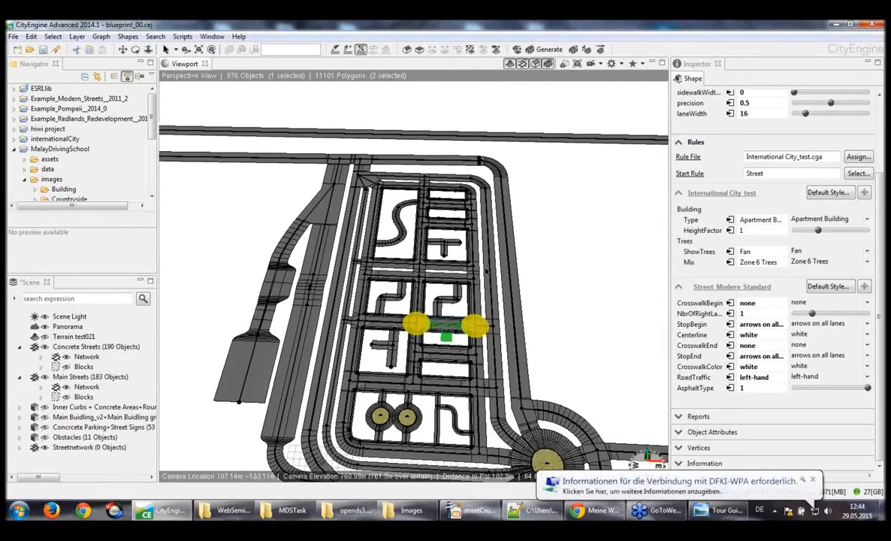
left_click_drag(486, 272, 488, 256, "alt")
middle_click_drag(538, 309, 519, 270, "alt")
left_click_drag(519, 270, 519, 261, "alt")
left_click(519, 260)
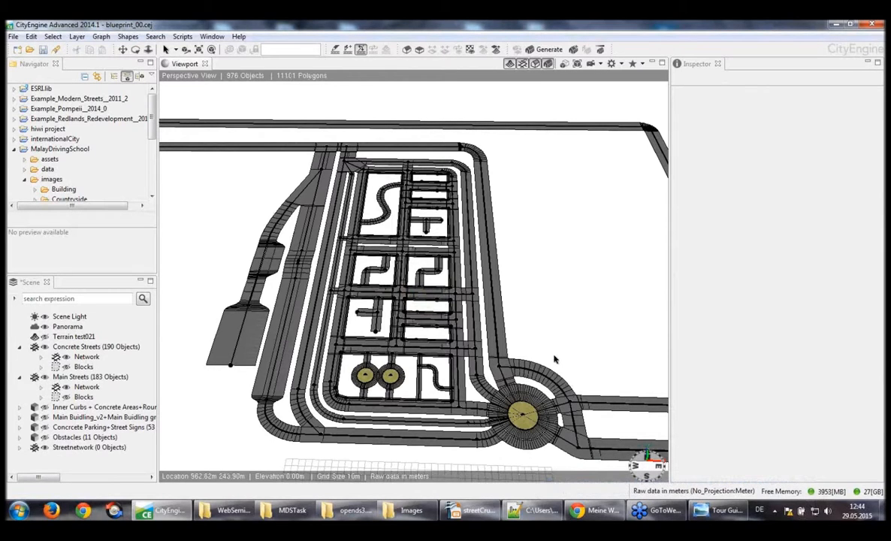
left_click_drag(522, 337, 543, 331, "alt")
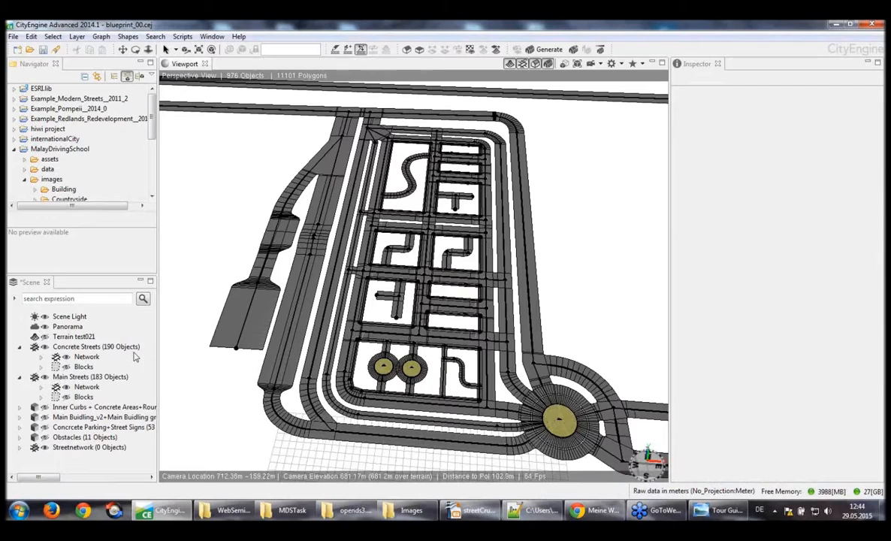
left_click(66, 367)
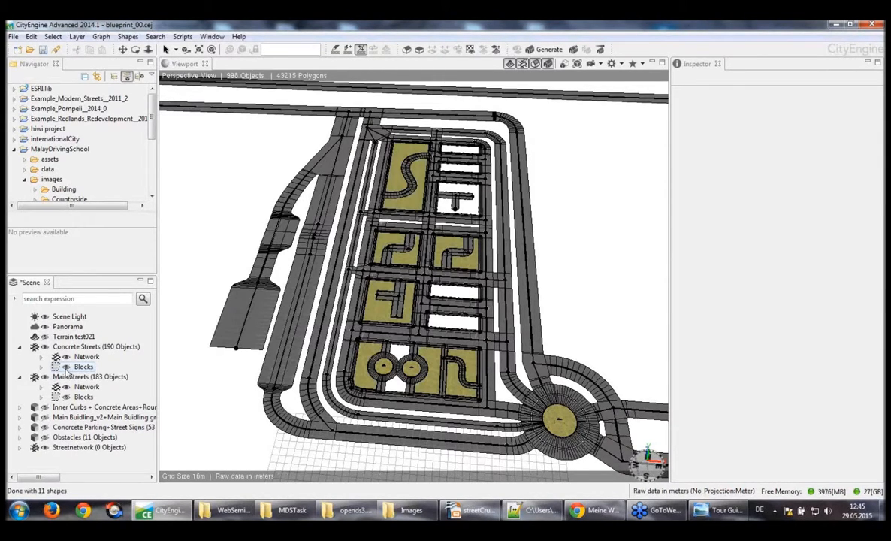
left_click(66, 397)
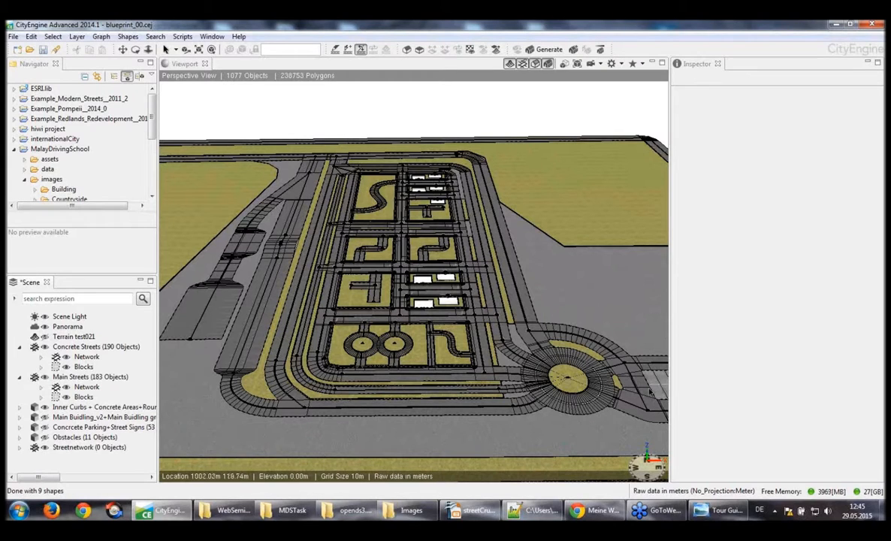
Draw a rectangular shape about 196 by 129 m on the empty ground outside the outer street
left_click_drag(567, 426, 419, 331, "alt")
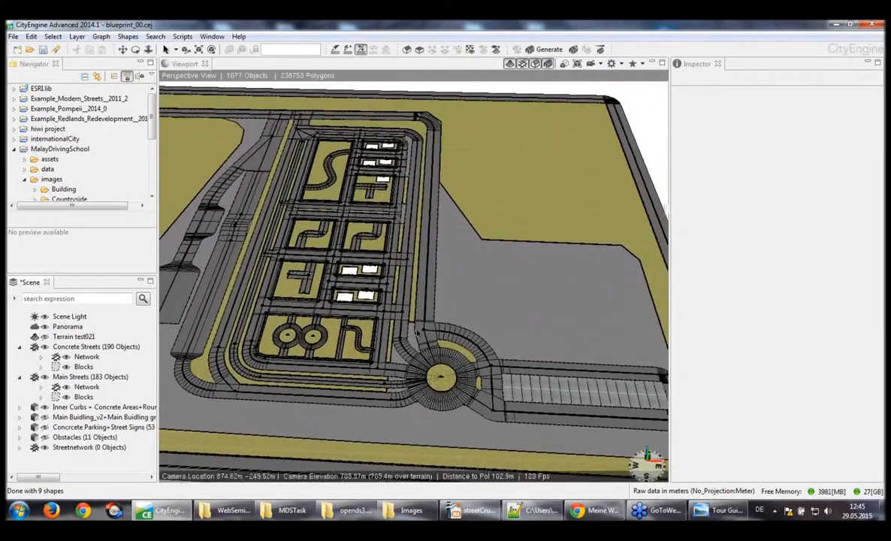
middle_click_drag(417, 332, 415, 402, "alt")
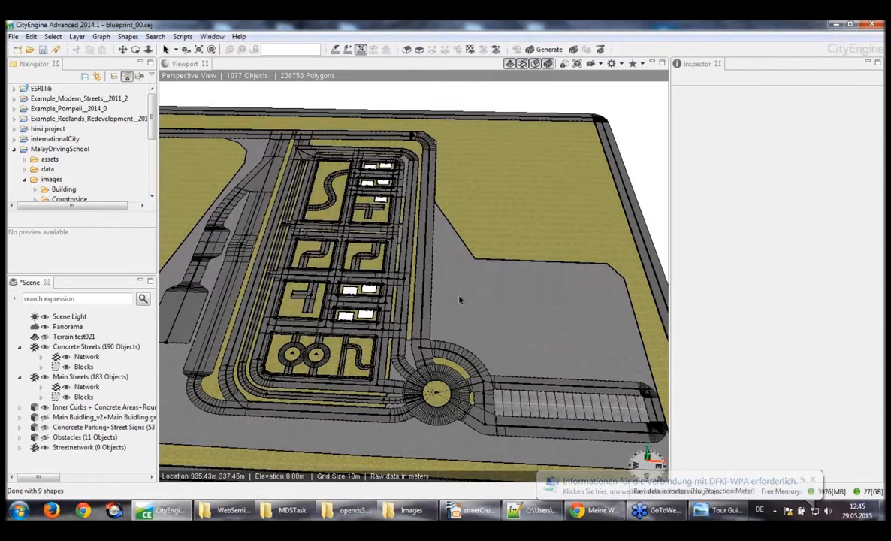
middle_click_drag(460, 299, 454, 293, "alt")
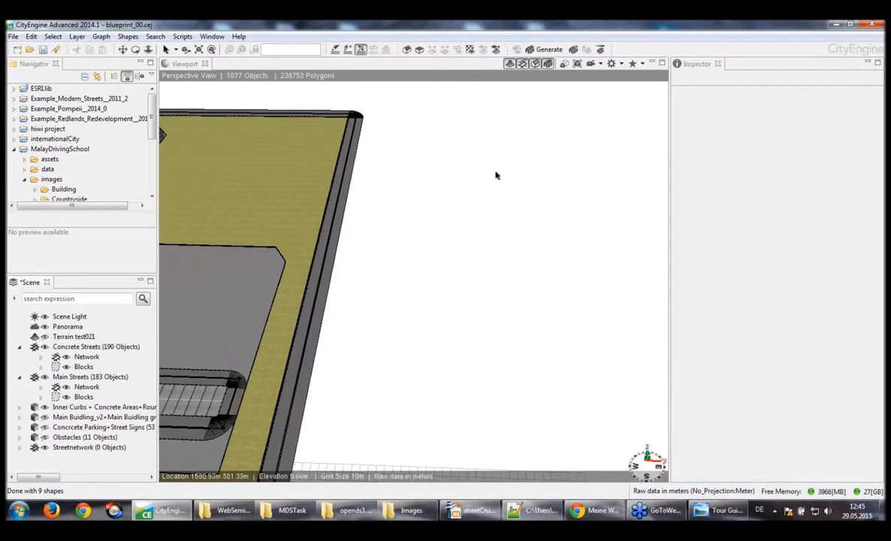
left_click(419, 50)
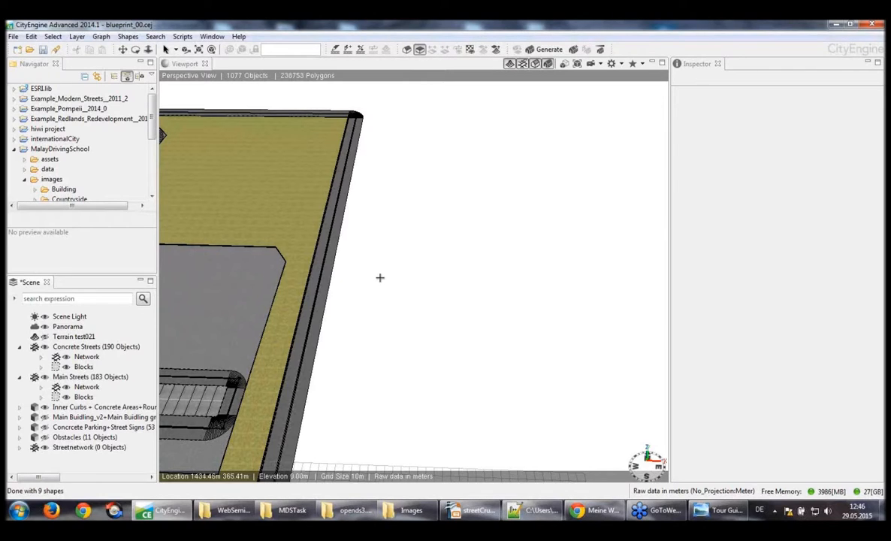
mouse_move(380, 278)
left_mouse_down()
mouse_move(458, 374)
mouse_move(448, 381)
left_mouse_up()
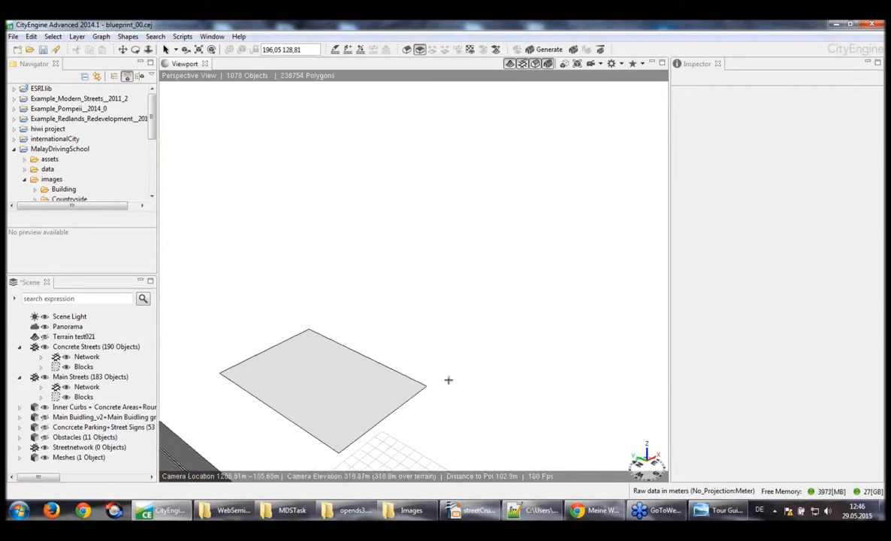
Extrude the rectangle upward about 64 m into a solid block
middle_click_drag(448, 380, 443, 374, "alt")
scroll(443, 374, "up", 2)
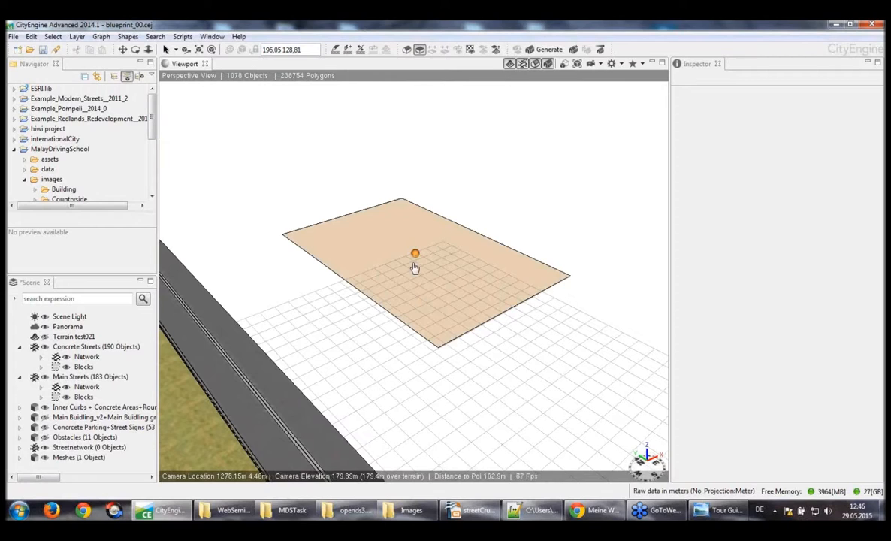
left_click_drag(414, 261, 416, 176)
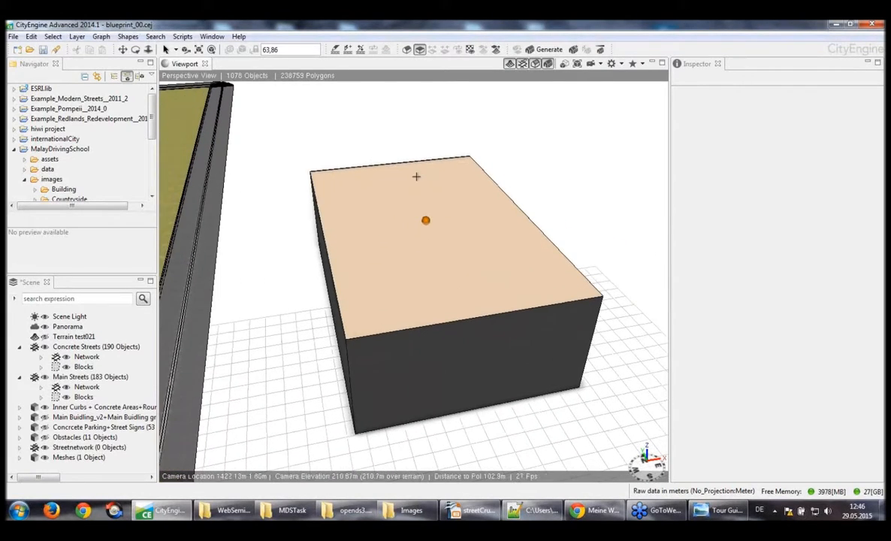
Split the block's top face lengthwise through the middle and raise the dividing edge about 40 m to form a gable roof
left_click(406, 48)
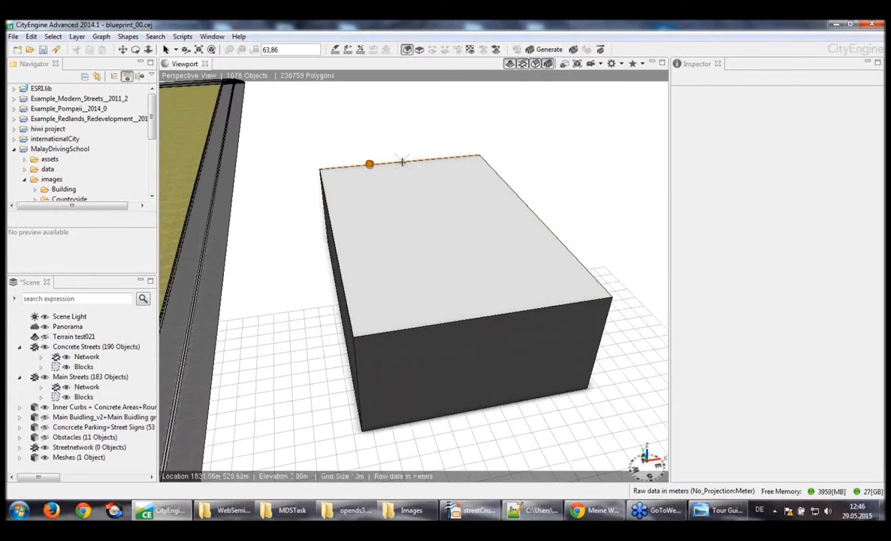
left_click(402, 161)
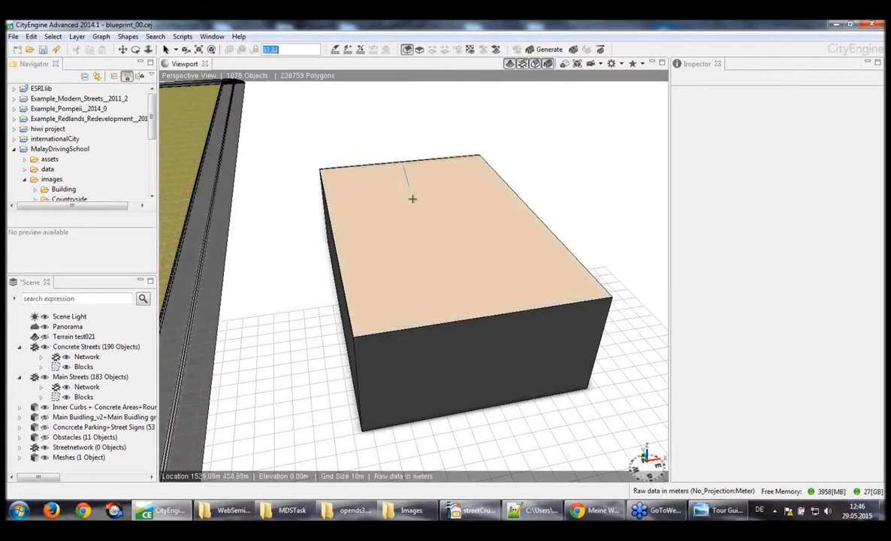
left_click(492, 318)
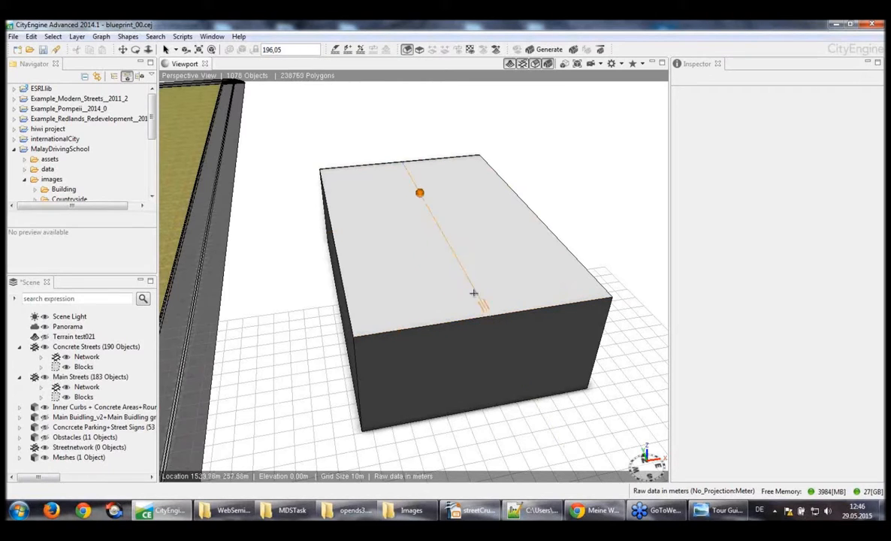
left_click(420, 195)
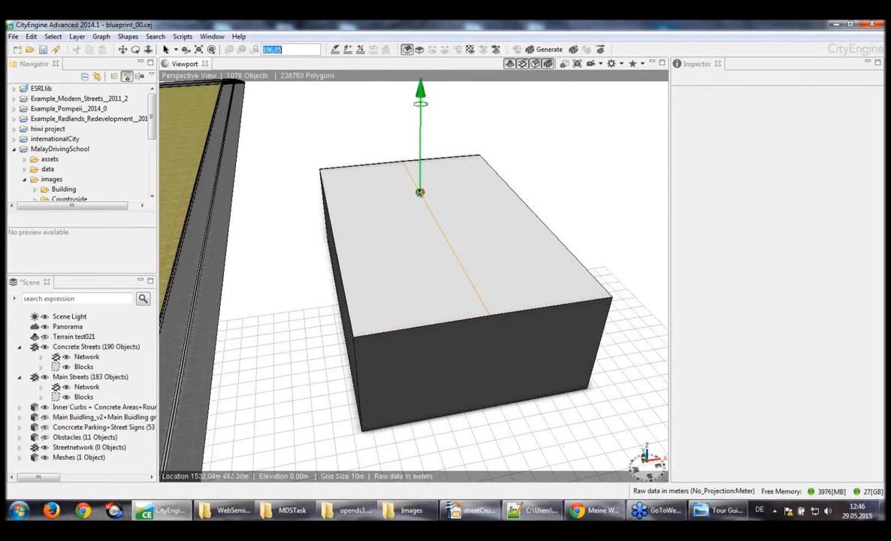
left_click_drag(420, 193, 420, 136)
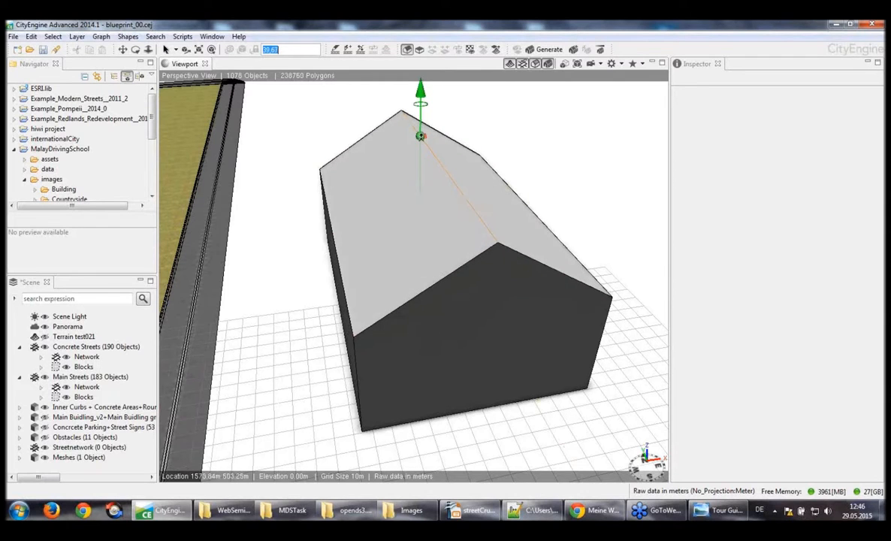
Draw two parallel horizontal lines across the gable wall and pull the strip between them out about 34 m as a canopy
left_click_drag(611, 350, 473, 286, "alt")
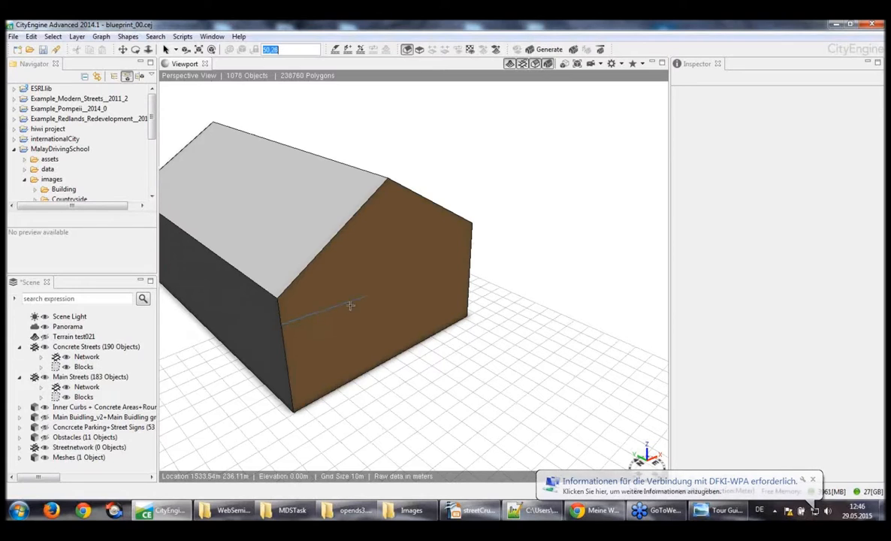
left_click(470, 243)
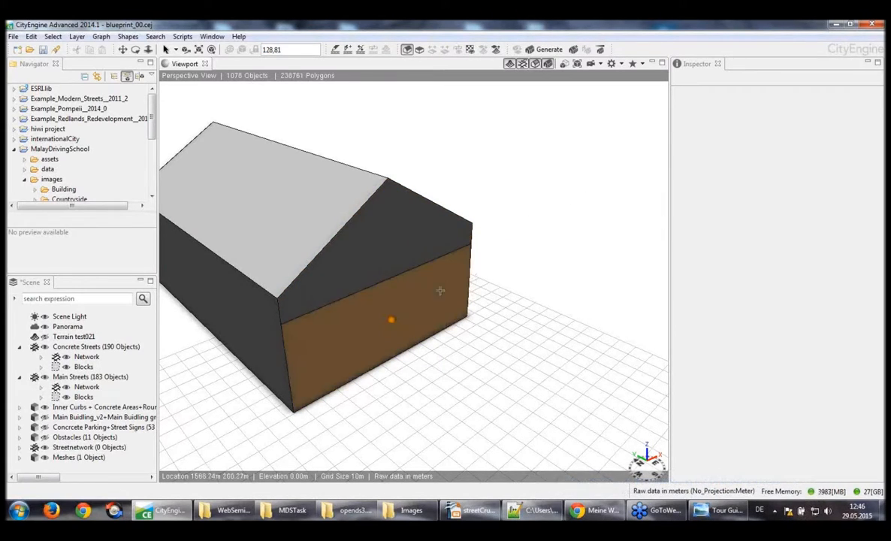
left_click(286, 345)
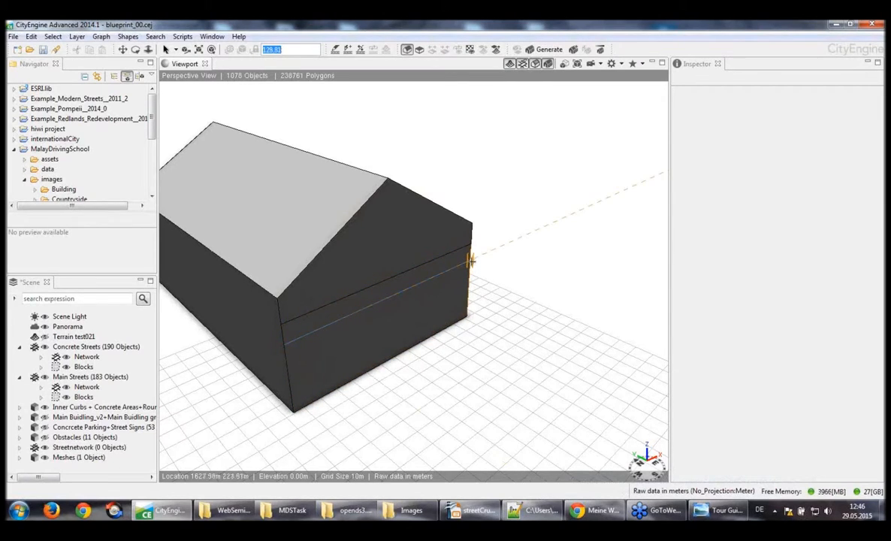
left_click(470, 259)
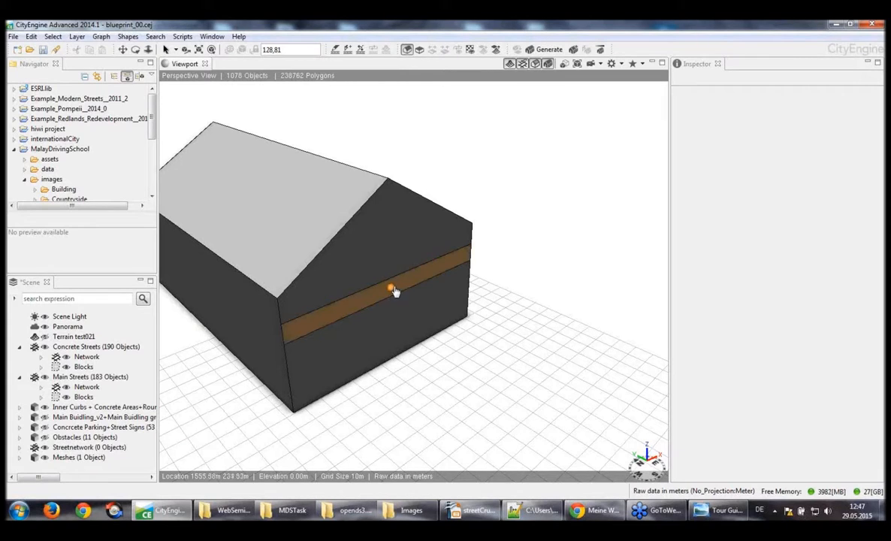
left_click_drag(392, 291, 427, 308)
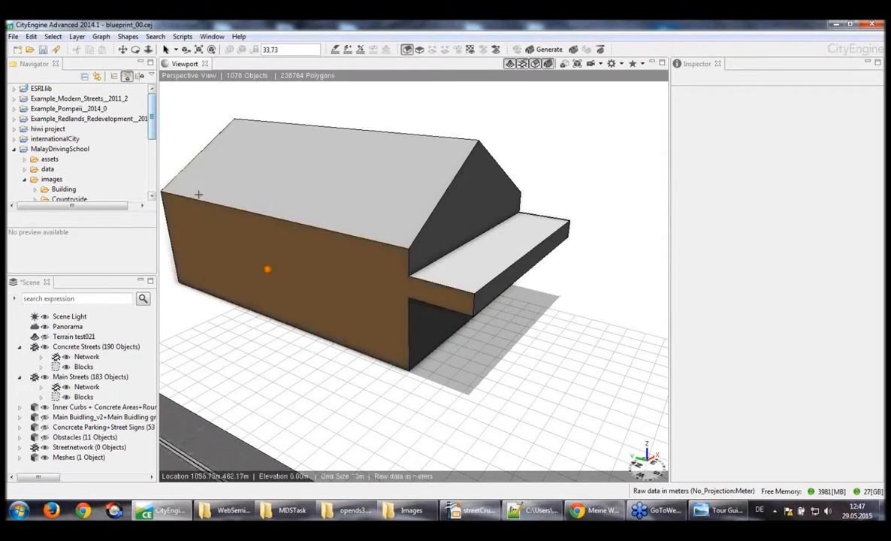
Apply the SmallTowerRoof03.jpg image from images/Building/Common to one roof slope of the gabled building
left_click(305, 192)
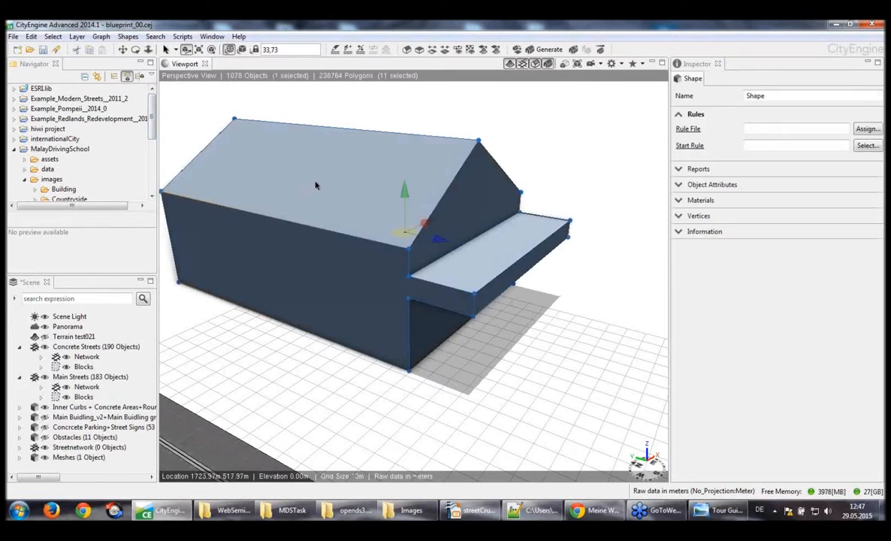
double_click(318, 185)
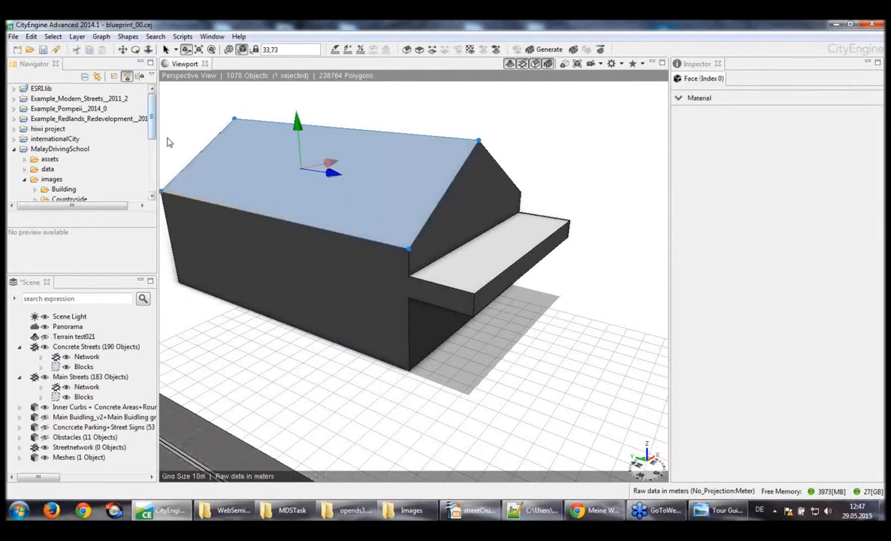
left_click_drag(152, 118, 159, 136)
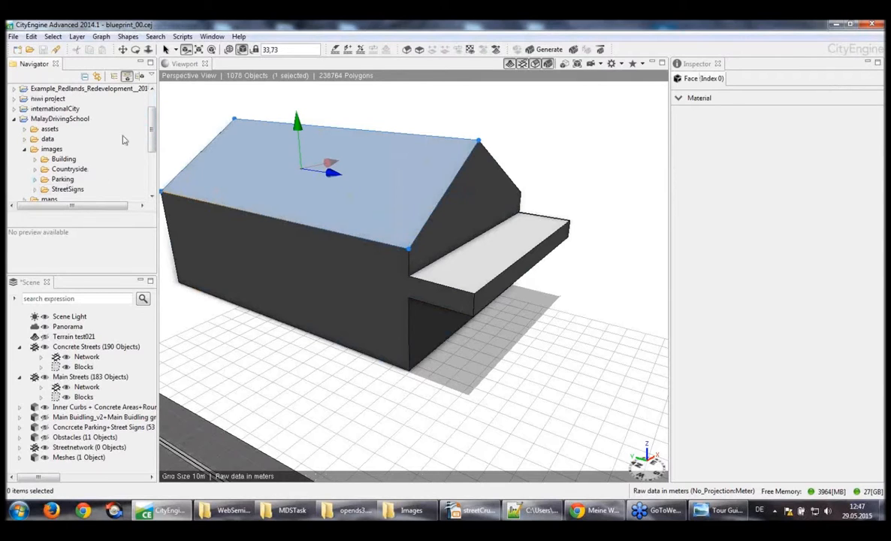
left_click(34, 159)
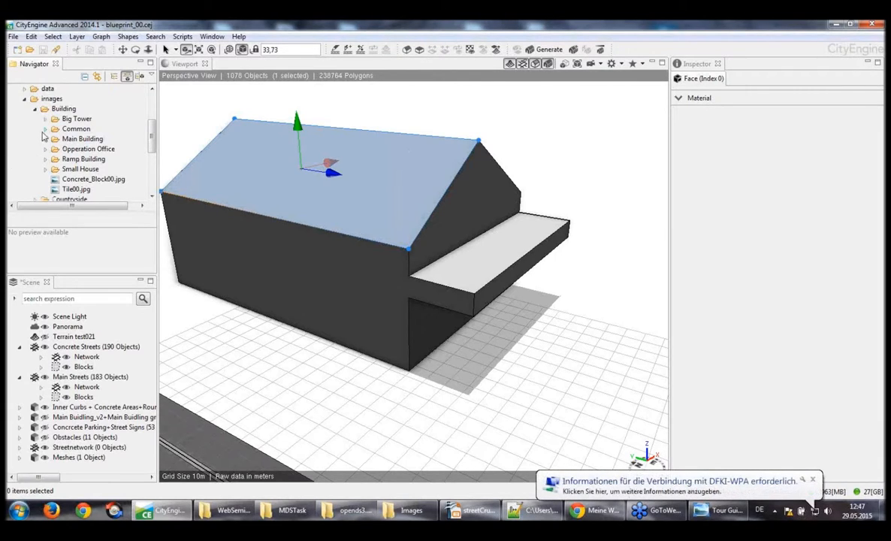
left_click(45, 129)
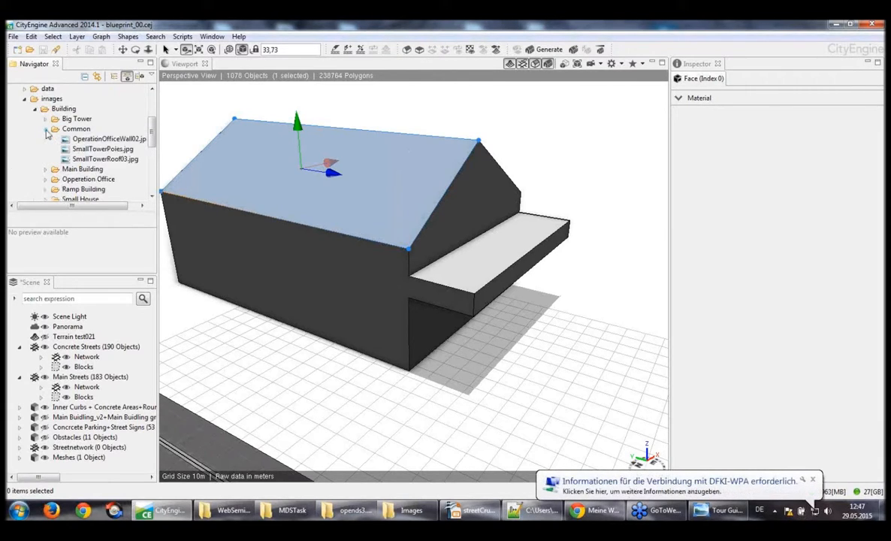
left_click(83, 160)
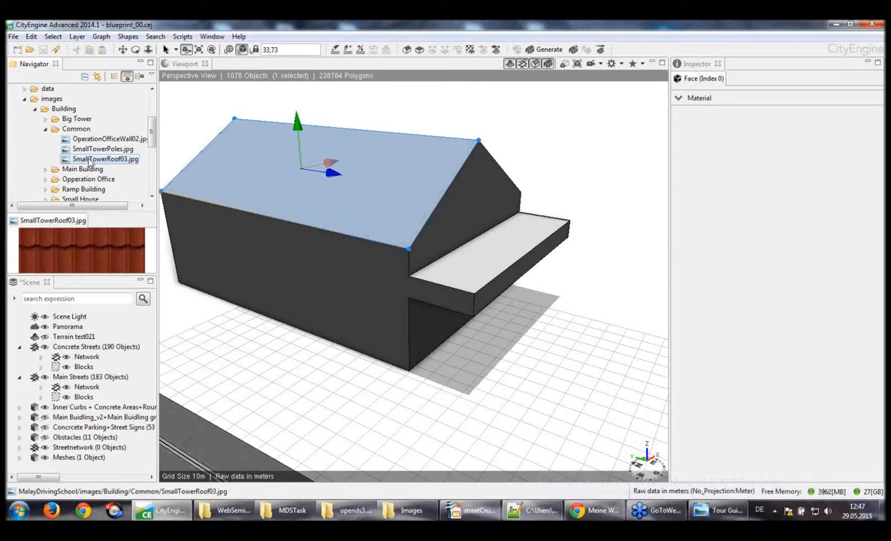
left_click_drag(89, 164, 340, 198)
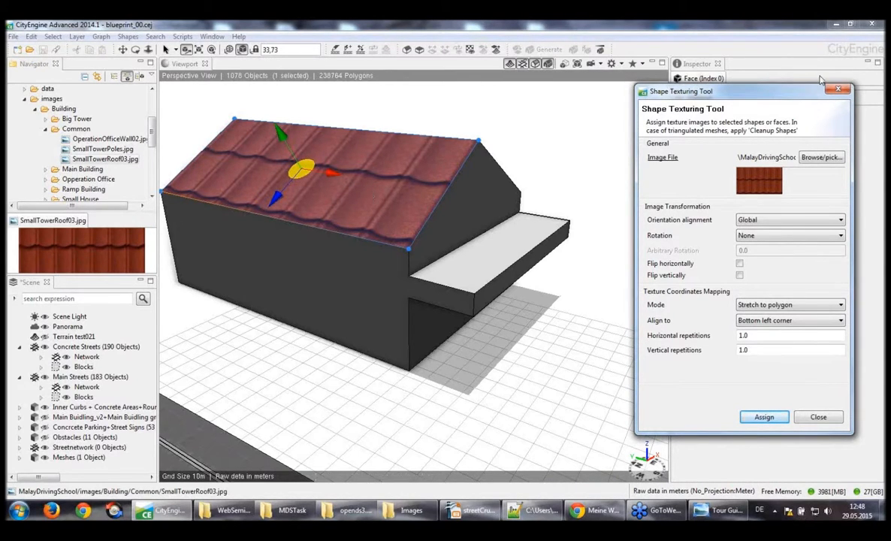
Rotate the roof texture 90° counter clockwise with Global orientation alignment and assign it to the slope
left_click_drag(784, 96, 727, 107)
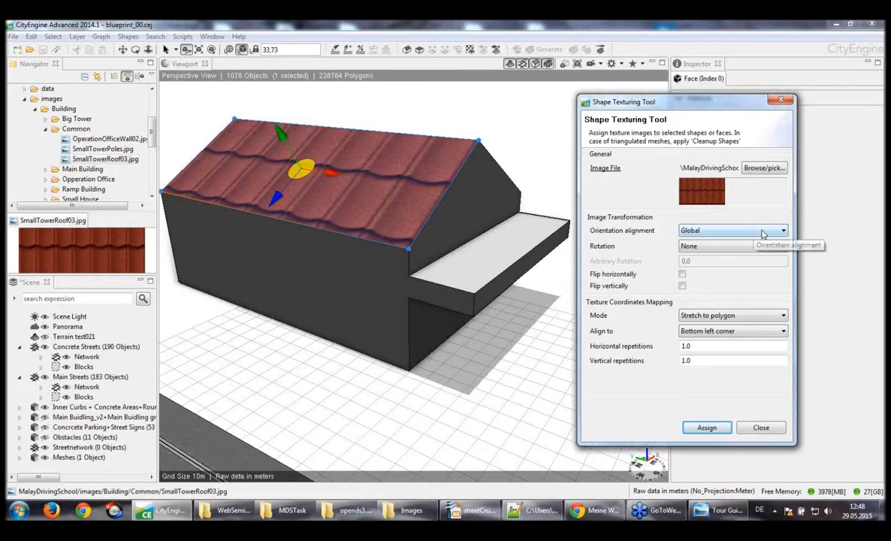
left_click(784, 233)
left_click(752, 239)
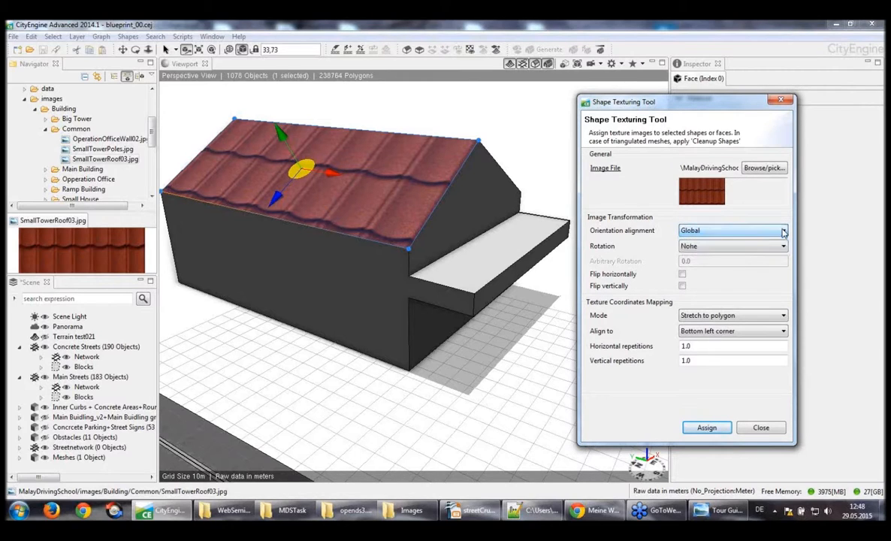
left_click(784, 249)
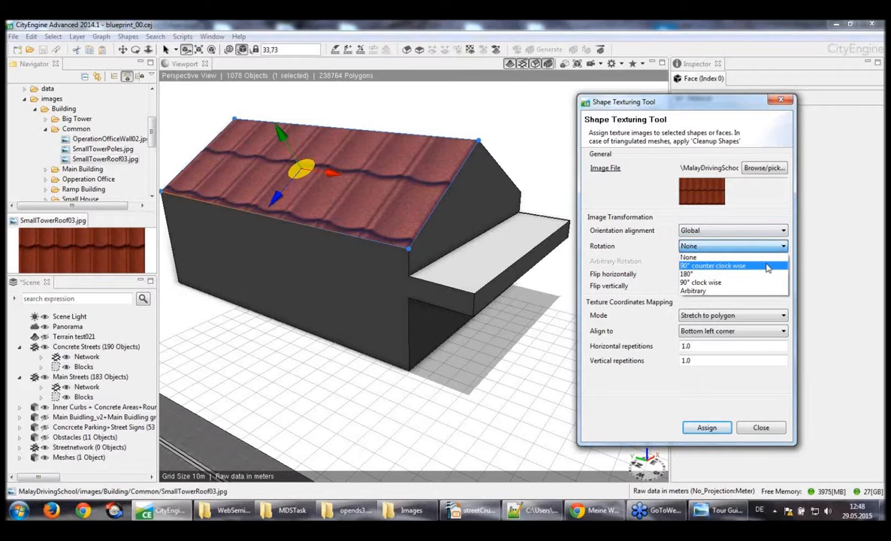
left_click(767, 266)
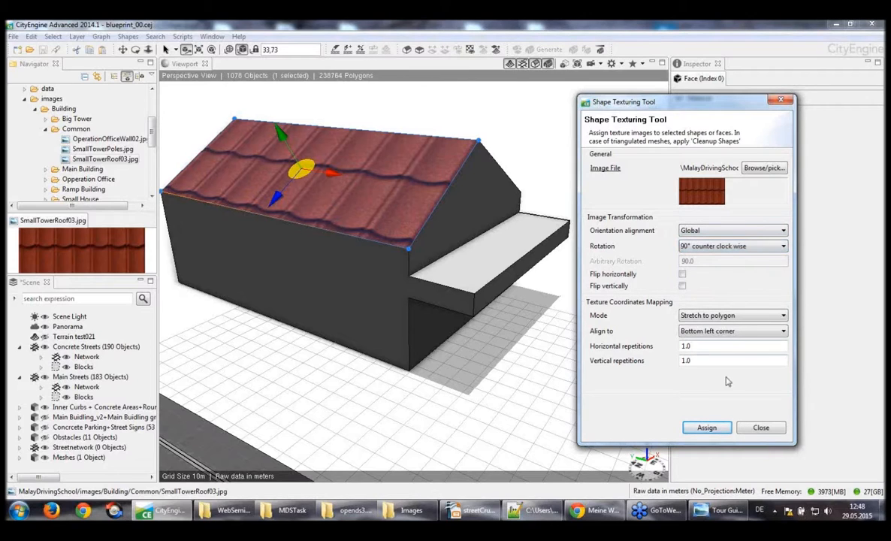
left_click(707, 428)
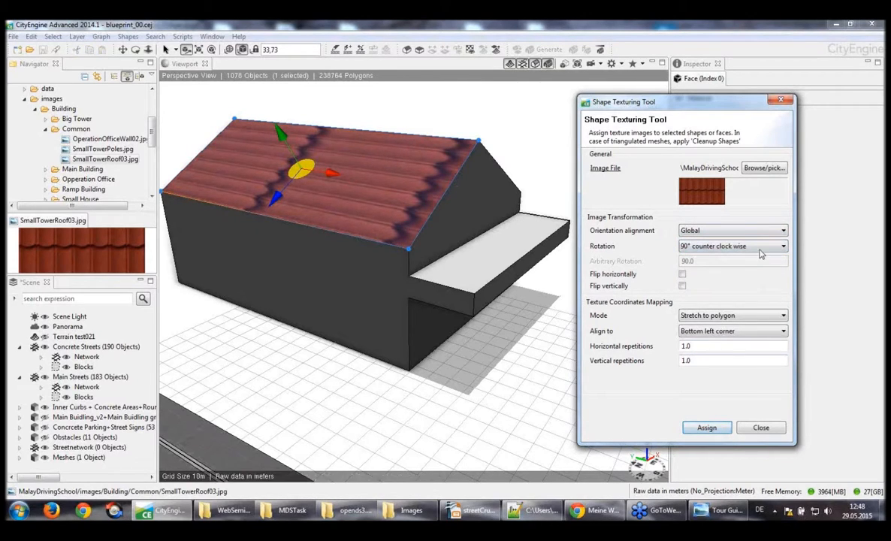
Reset the roof texture's rotation to None and reassign it
left_click(732, 245)
left_click(760, 258)
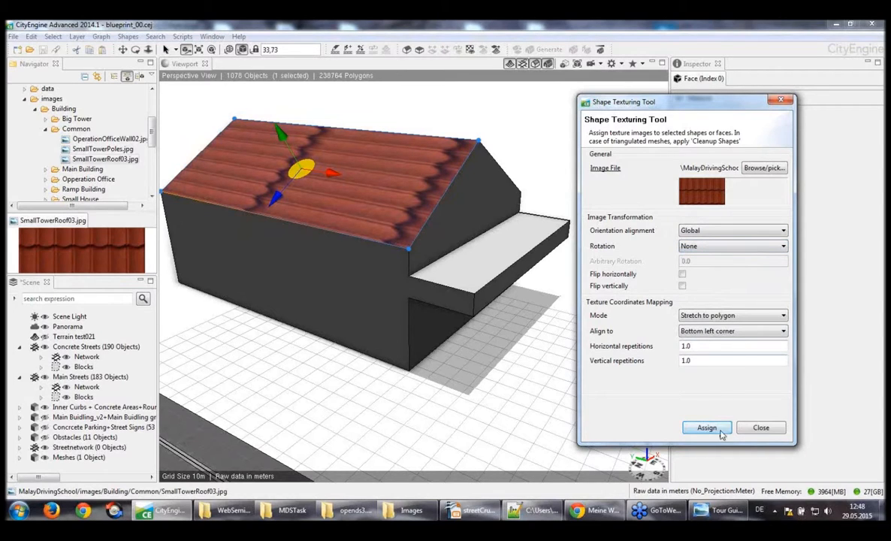
left_click(707, 428)
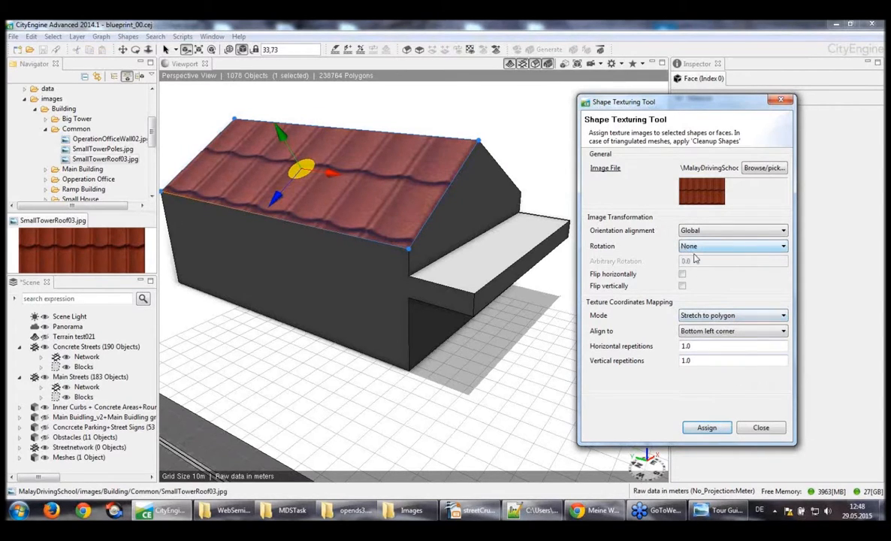
Keep the mapping mode on Stretch to polygon and tile the roof texture with 3 horizontal and 3 vertical repetitions
left_click(727, 315)
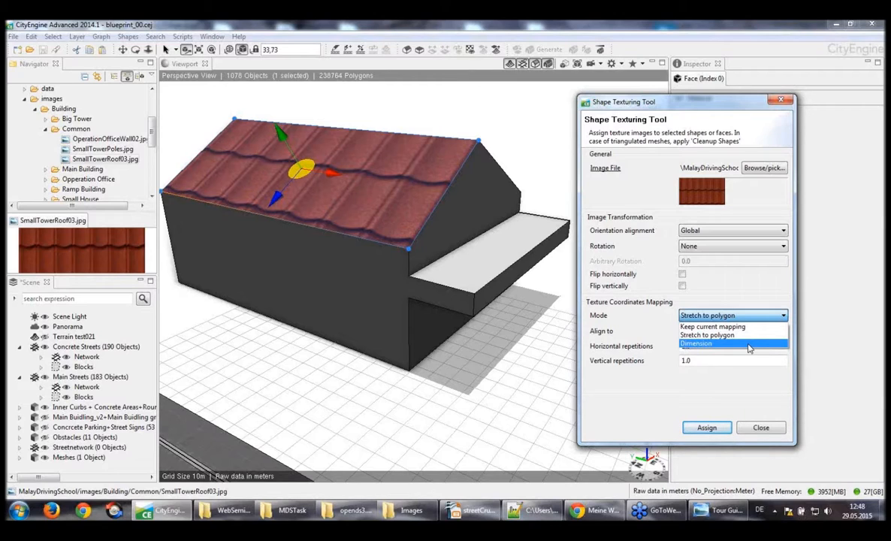
left_click(706, 334)
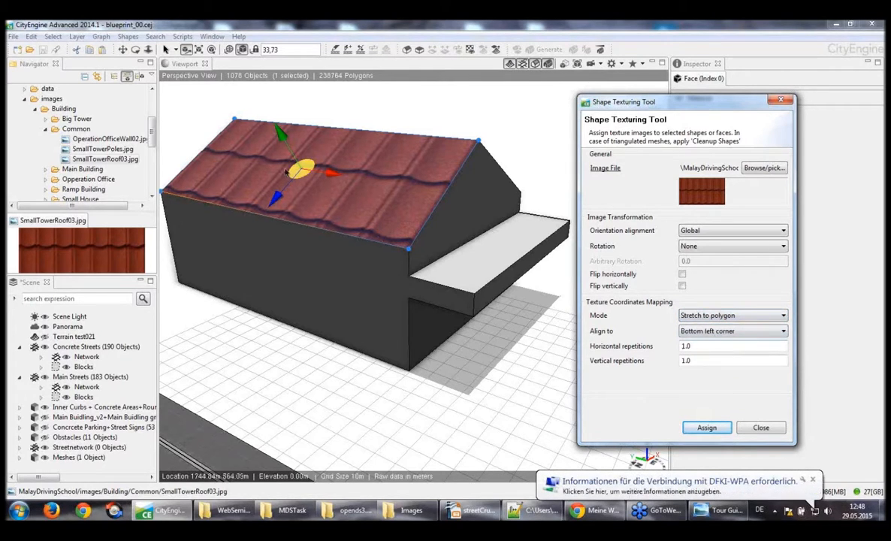
left_click(712, 347)
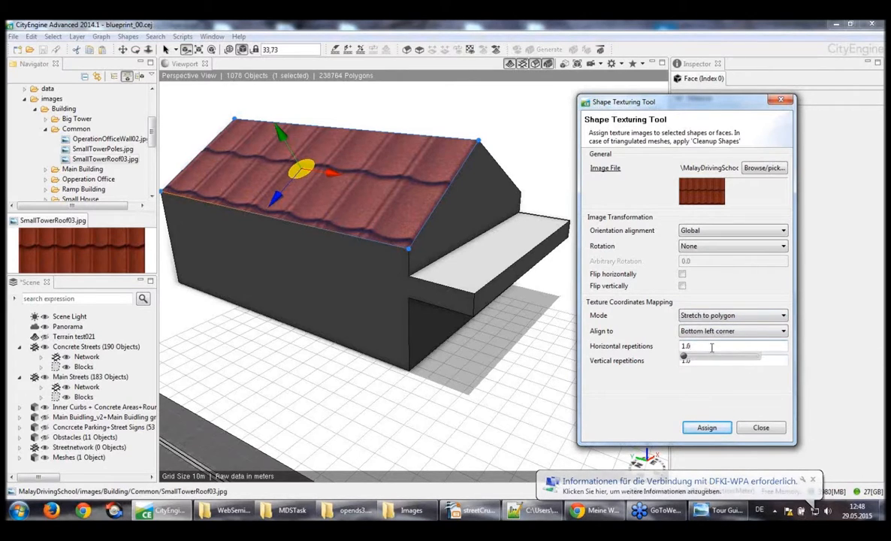
double_click(710, 347)
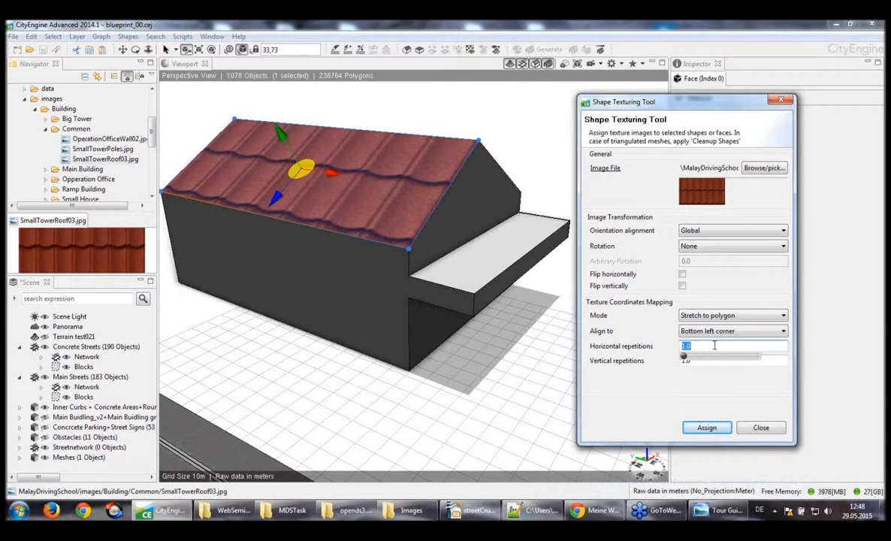
key("Return")
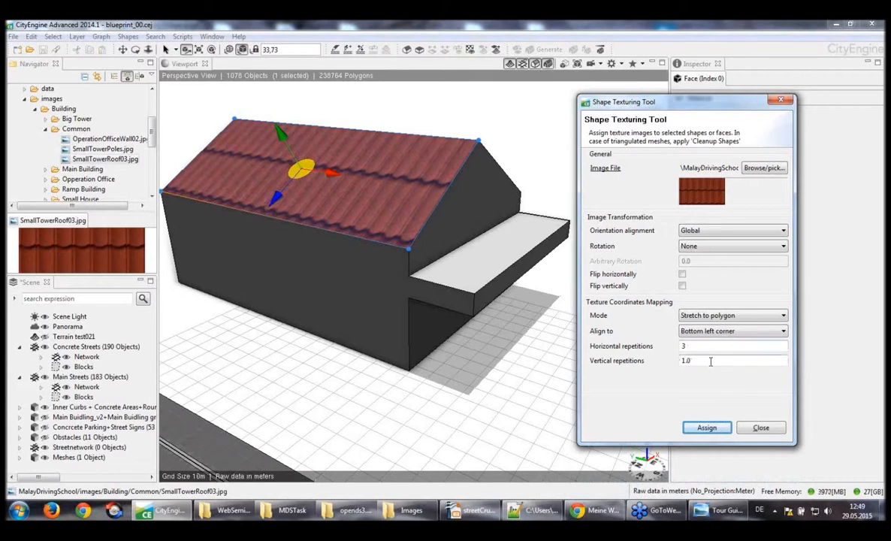
left_click(653, 359)
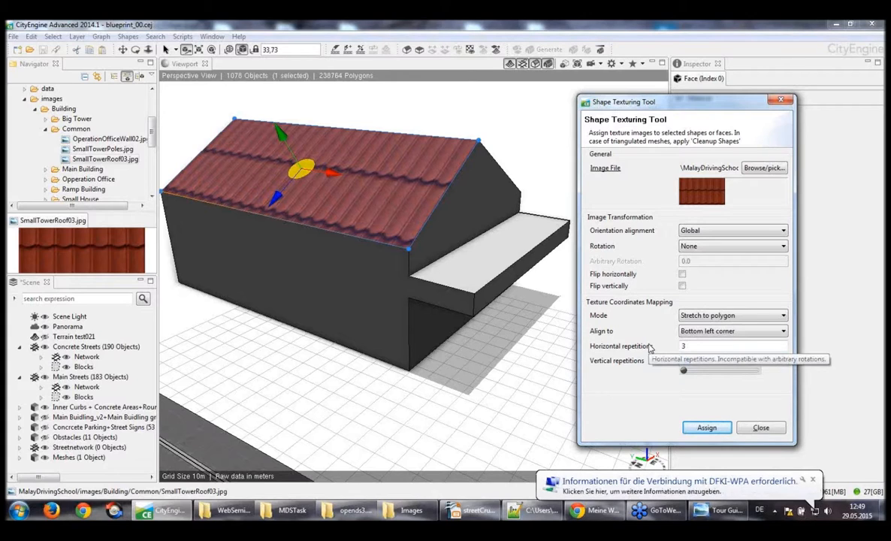
key("Return")
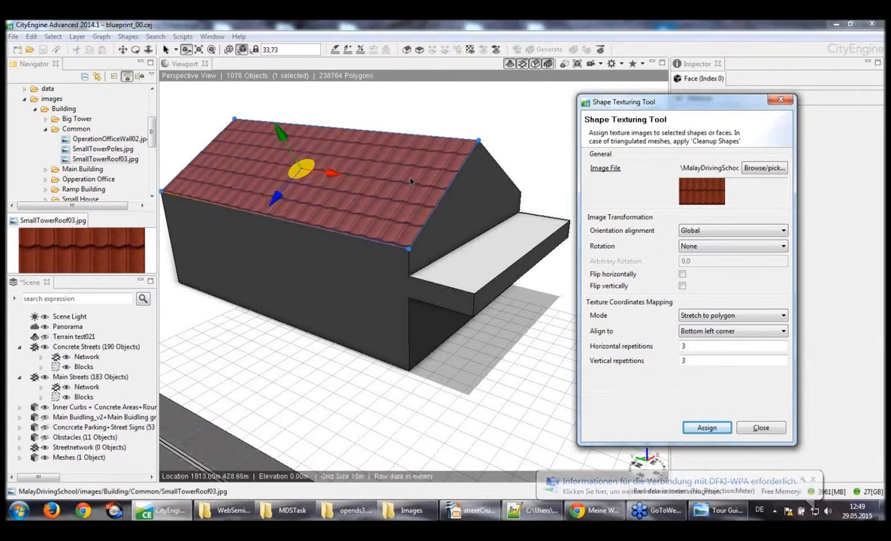
Set the roof texture's horizontal repetitions to 5 and apply the change
left_click(704, 346)
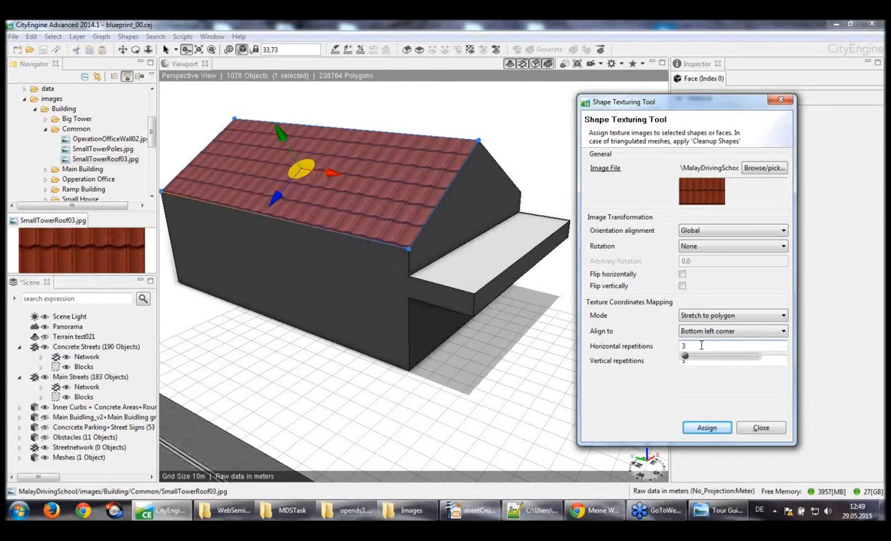
key("BackSpace")
type("5")
key("Return")
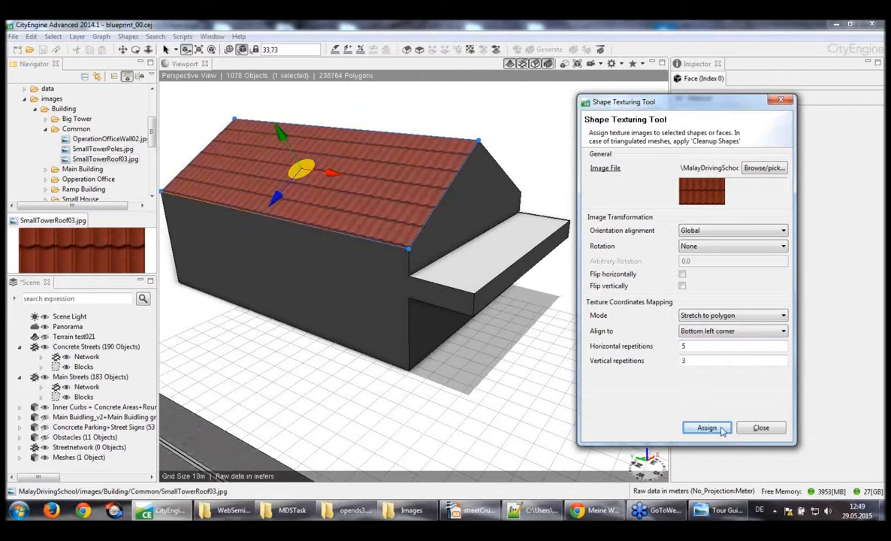
Assign the same roof tile texture to the entire building shape and close the Shape Texturing Tool
scroll(275, 160, "up", 5)
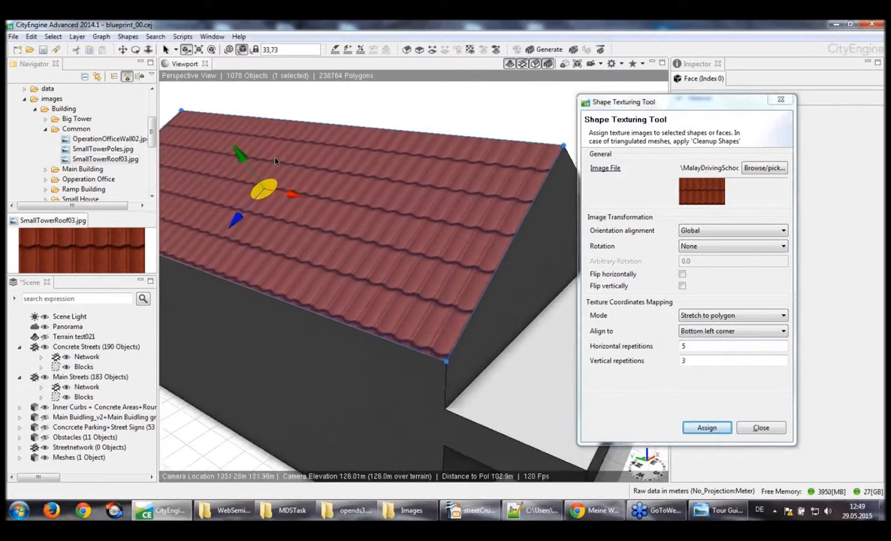
left_click_drag(275, 161, 266, 160, "alt")
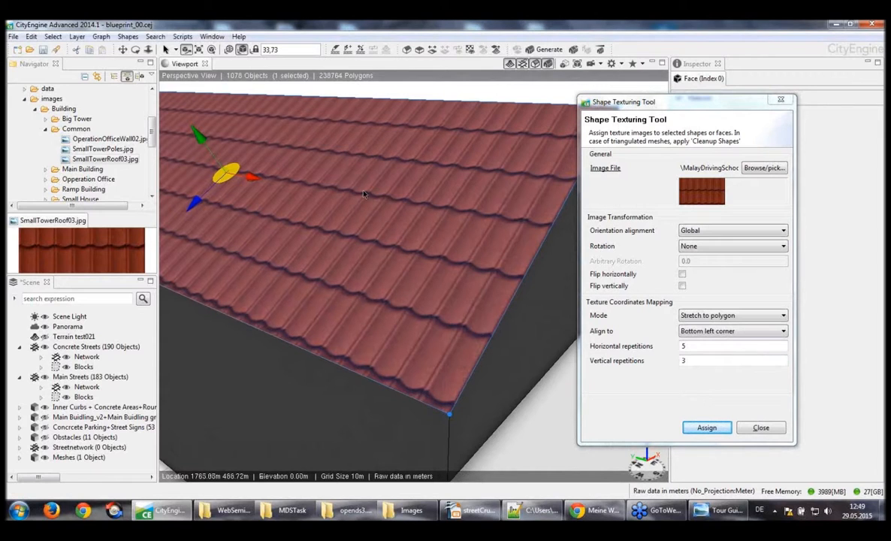
left_click_drag(364, 194, 331, 194, "alt")
key("f")
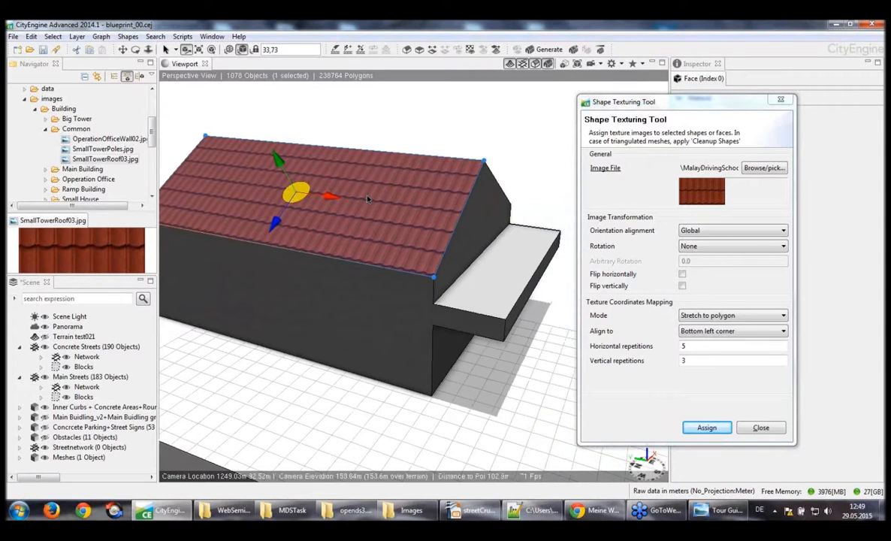
left_click_drag(367, 199, 342, 264, "alt")
left_click(240, 348)
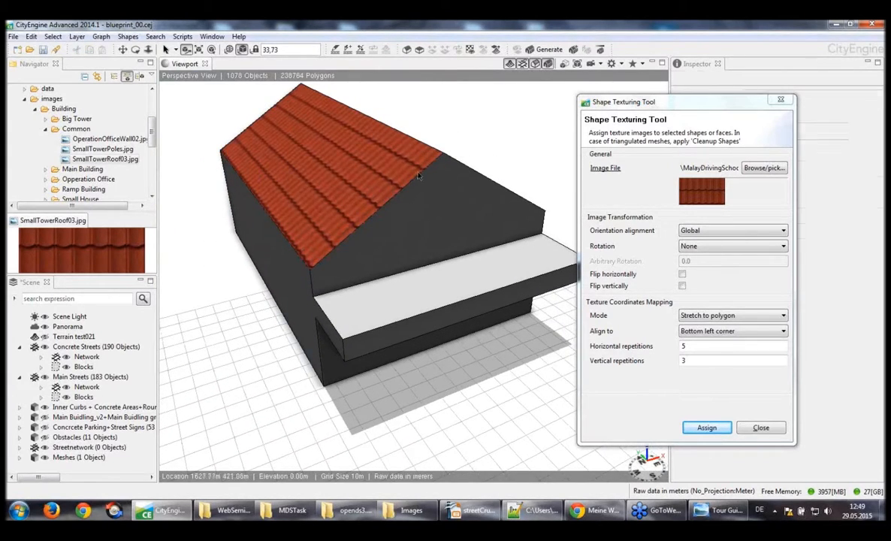
left_click(406, 330)
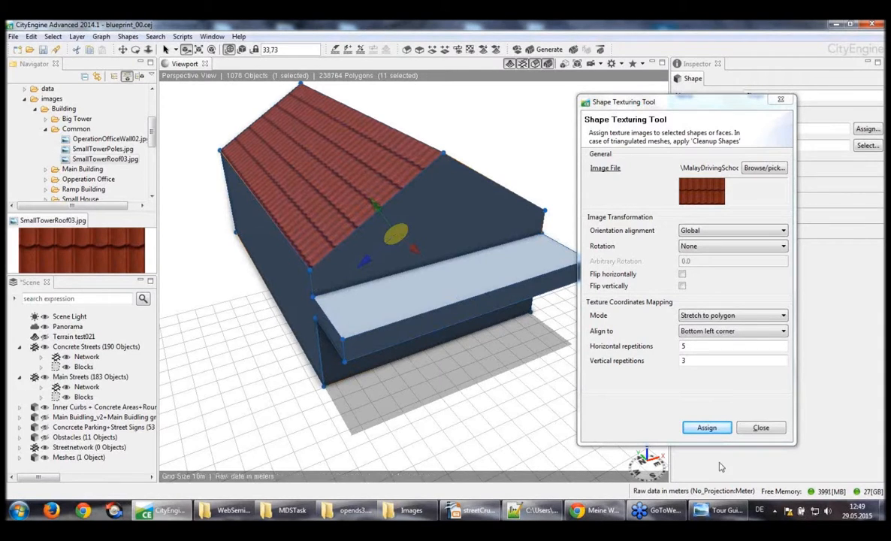
left_click(707, 428)
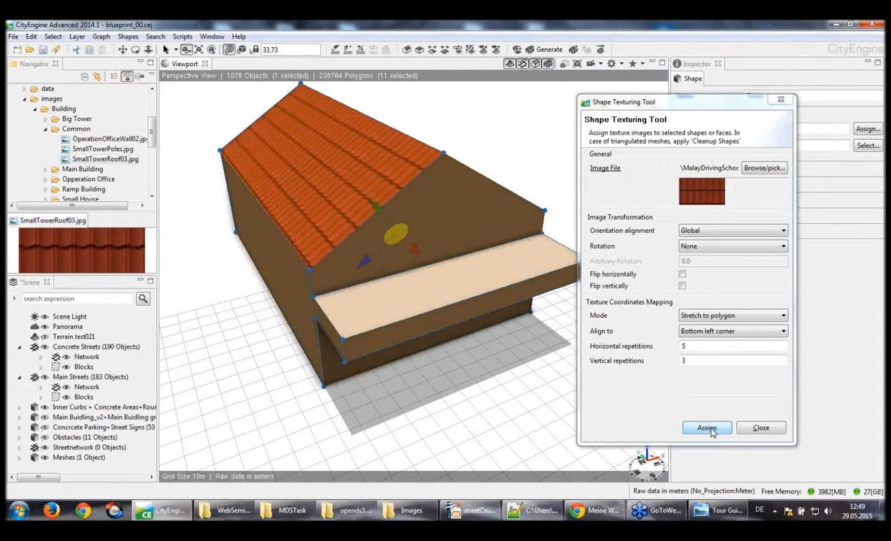
left_click(707, 428)
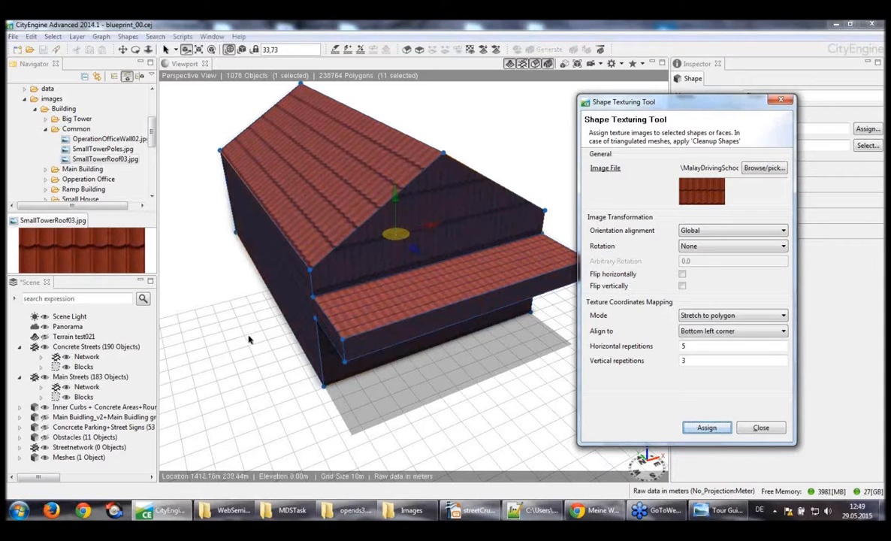
left_click(251, 341)
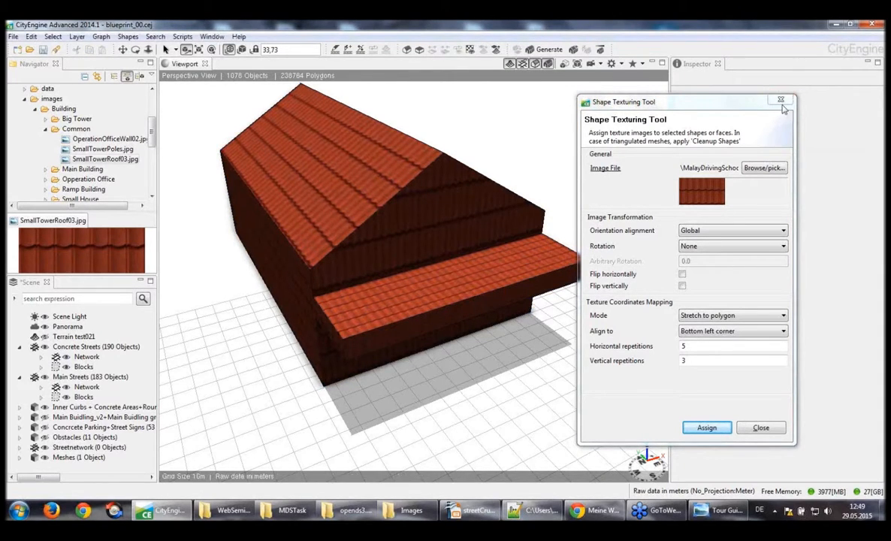
left_click(761, 428)
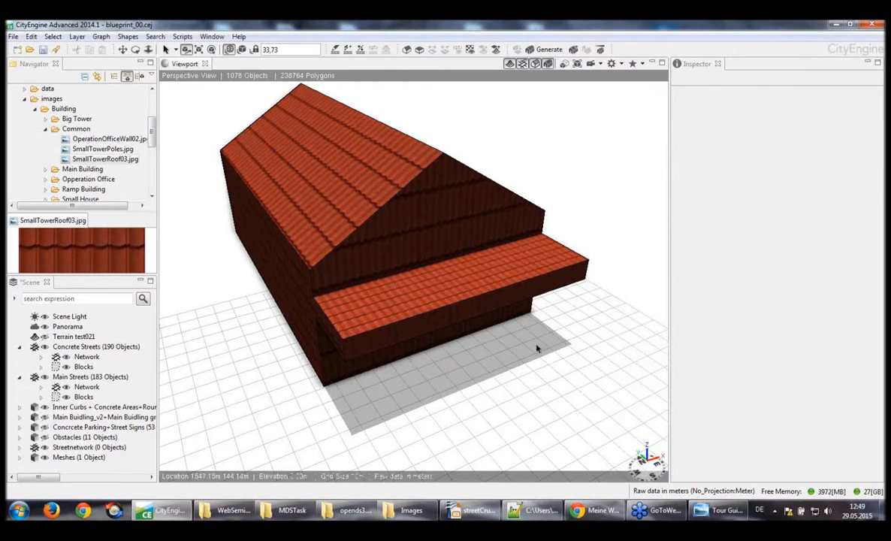
Delete the textured demo building from the scene
left_click_drag(537, 349, 445, 298, "alt")
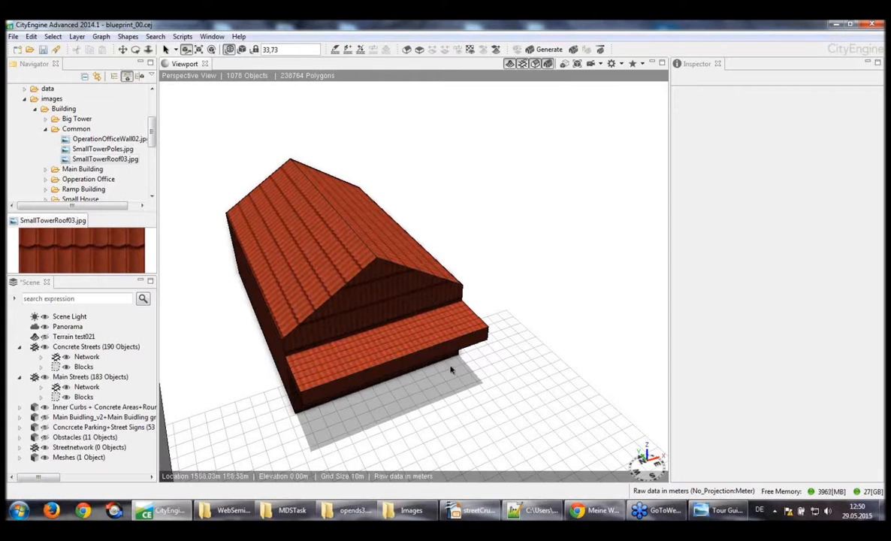
left_click_drag(500, 408, 219, 150)
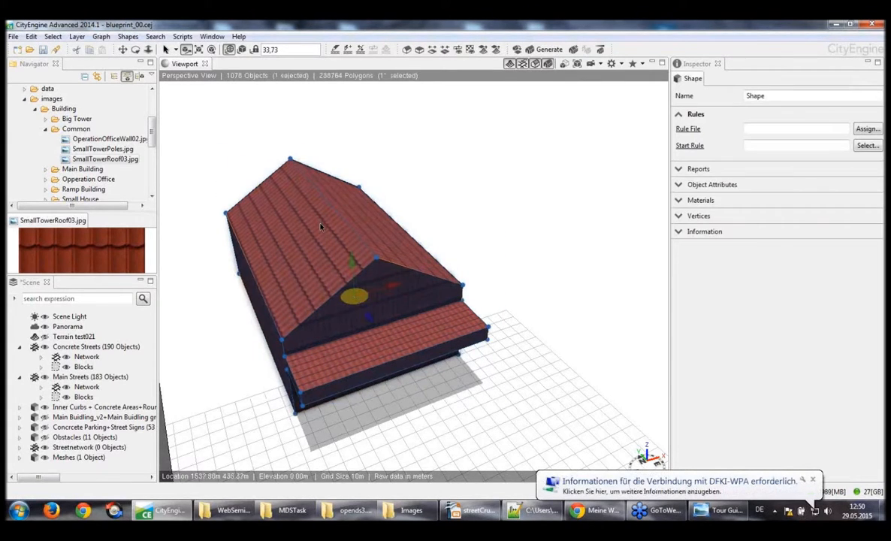
key("Delete")
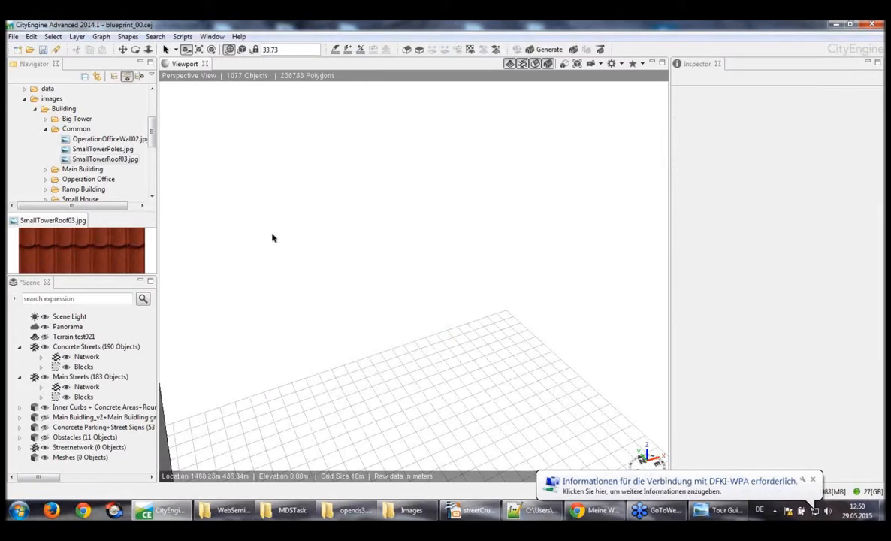
Show the hidden layer that contains the main building, operation office, ramp building, parking, mini house and big tower
left_click_drag(283, 239, 310, 233, "alt")
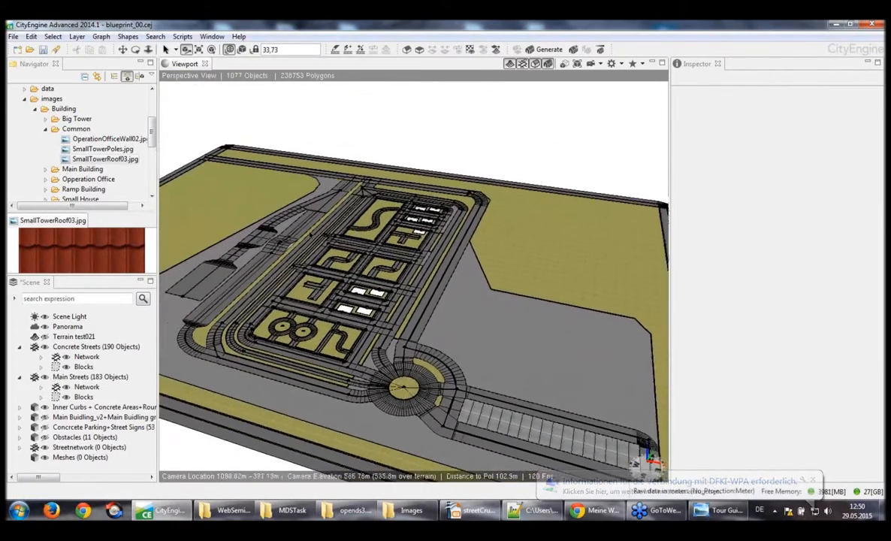
scroll(310, 234, "down", 10)
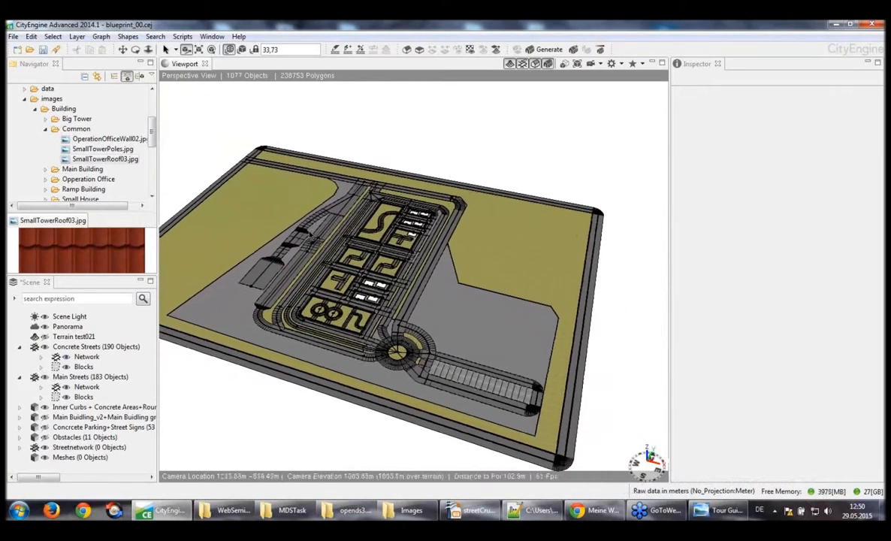
scroll(311, 235, "down", 2)
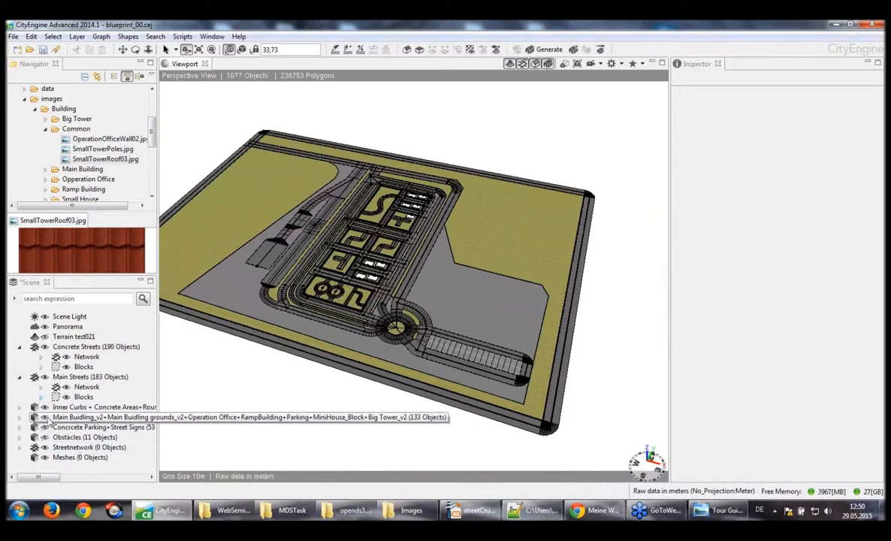
left_click(44, 418)
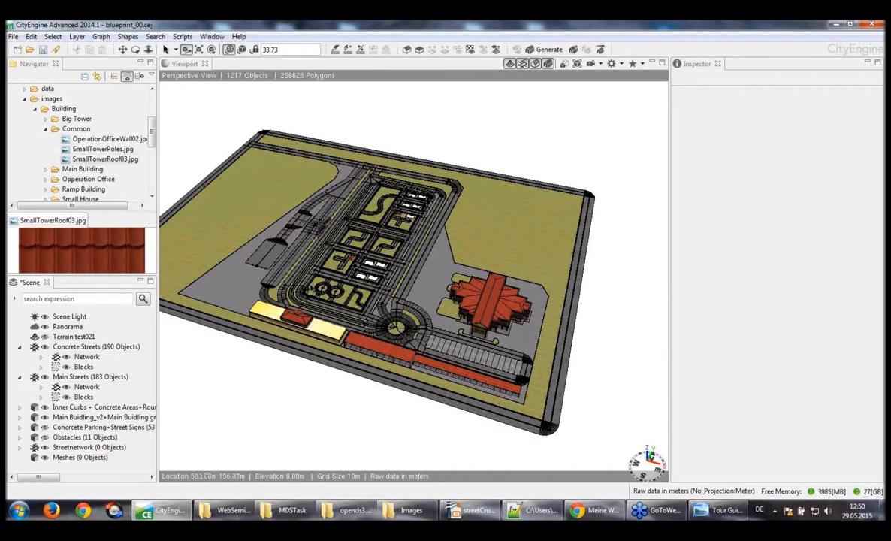
Examine the small watchtower, the roofed roadside building, the main building and the black-and-yellow street curbs up close
scroll(309, 288, "up", 5)
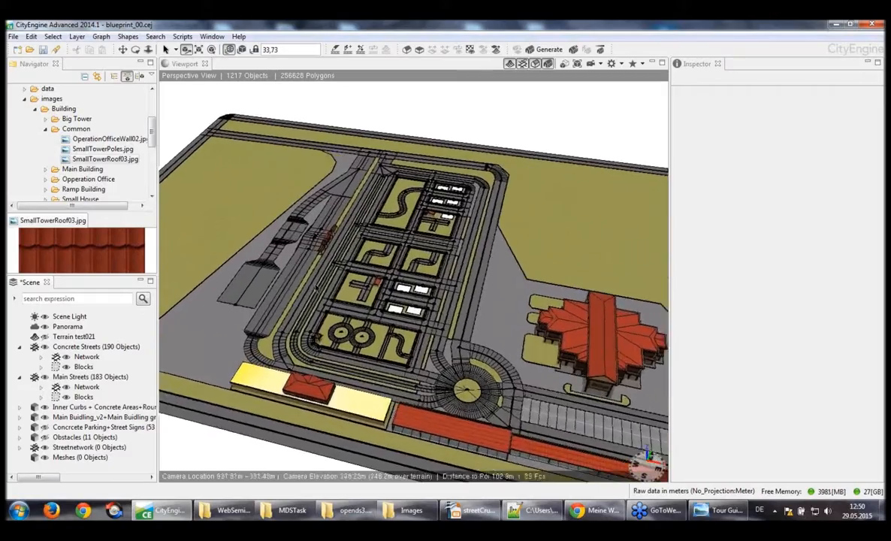
scroll(316, 289, "up", 6)
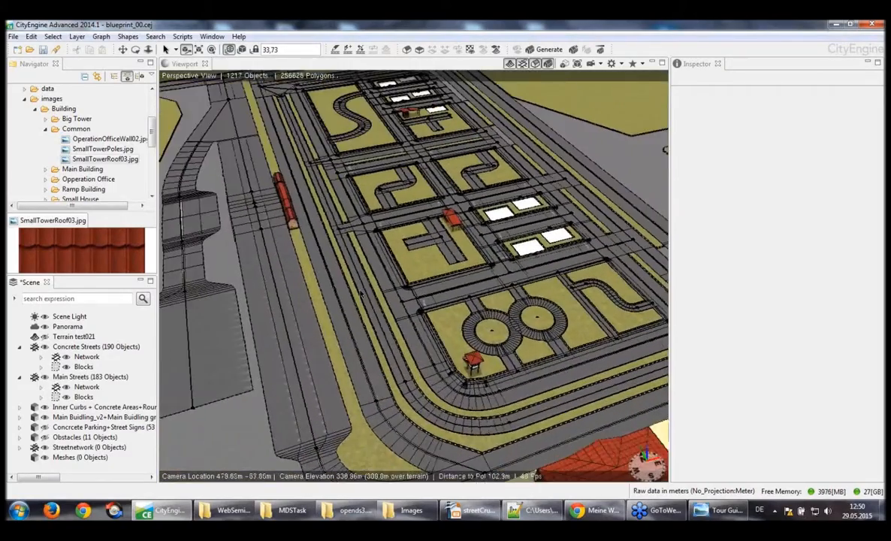
left_click_drag(361, 294, 467, 284, "alt")
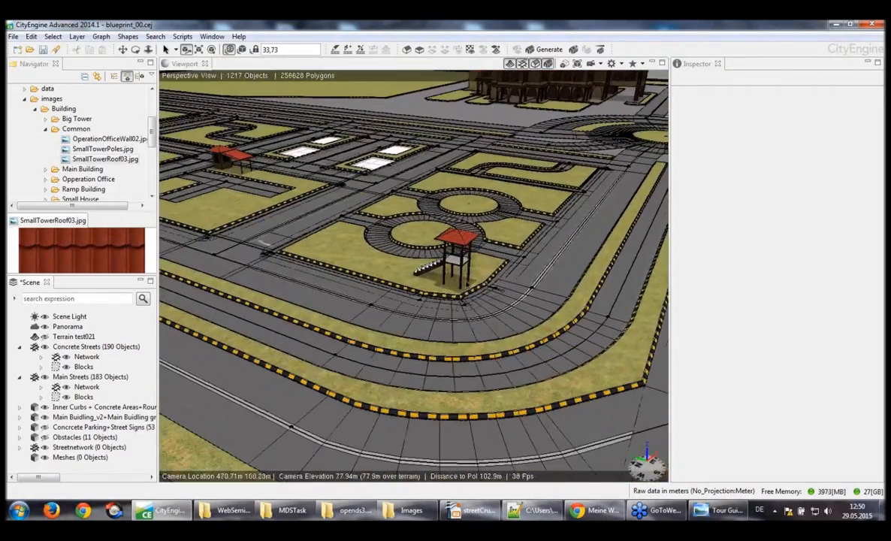
scroll(482, 238, "up", 8)
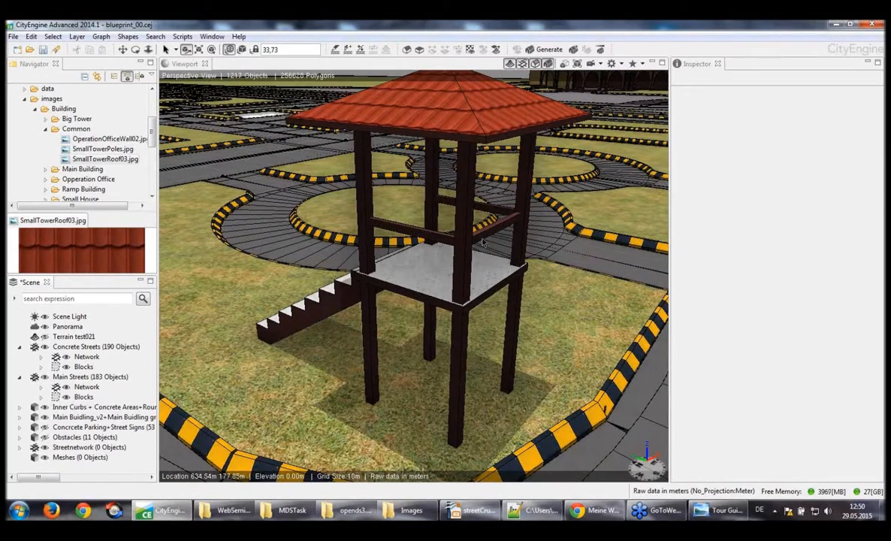
left_click_drag(483, 242, 384, 221, "alt")
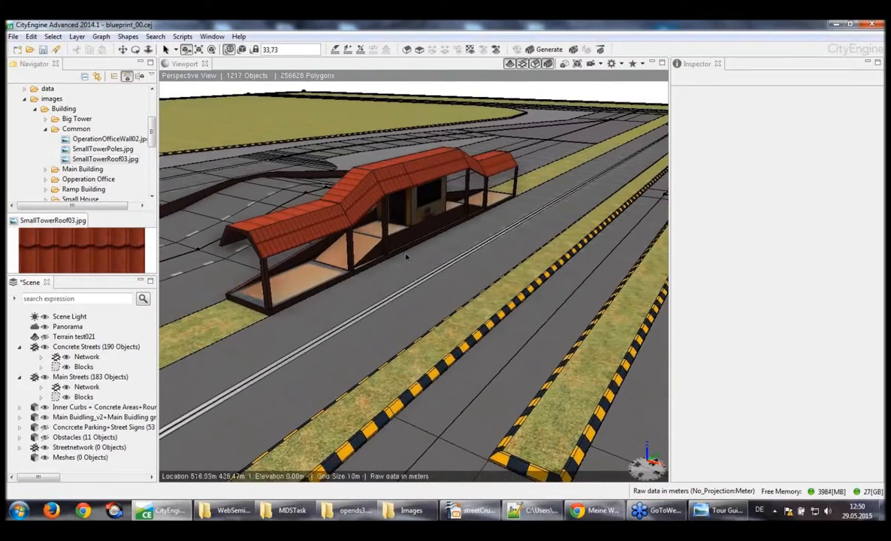
left_click_drag(405, 257, 418, 257, "alt")
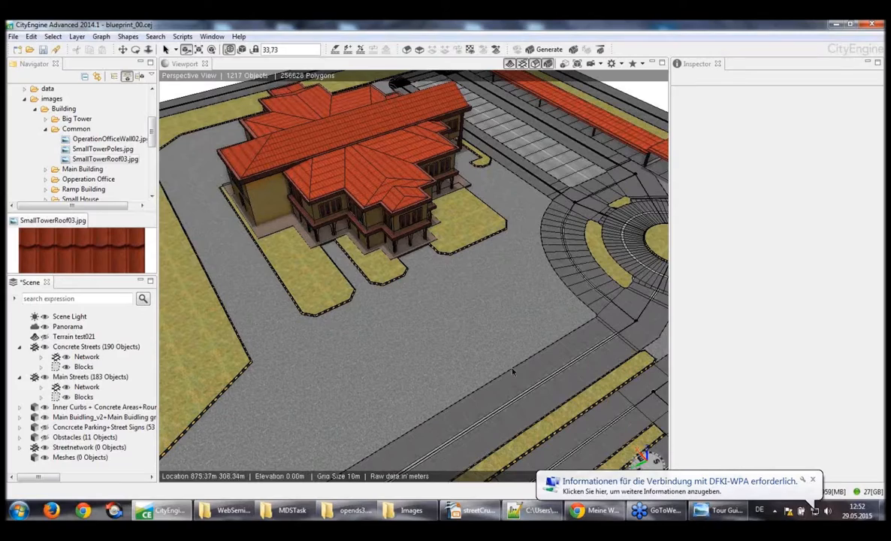
left_click_drag(504, 354, 334, 356, "alt")
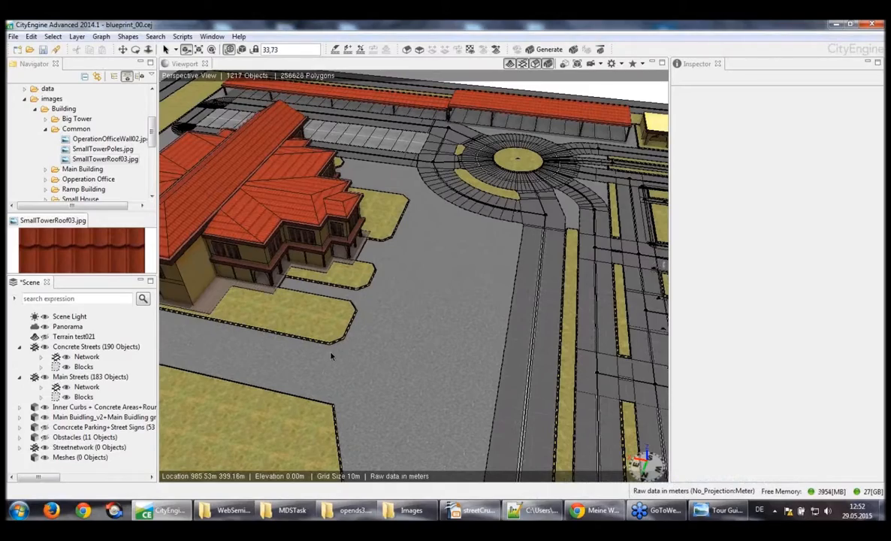
left_click_drag(331, 356, 331, 356, "alt")
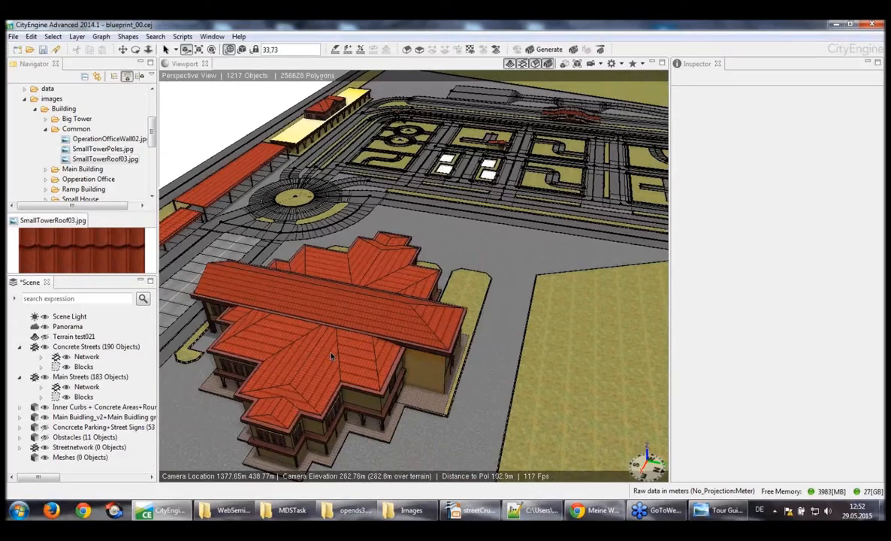
middle_click_drag(331, 357, 331, 357, "alt")
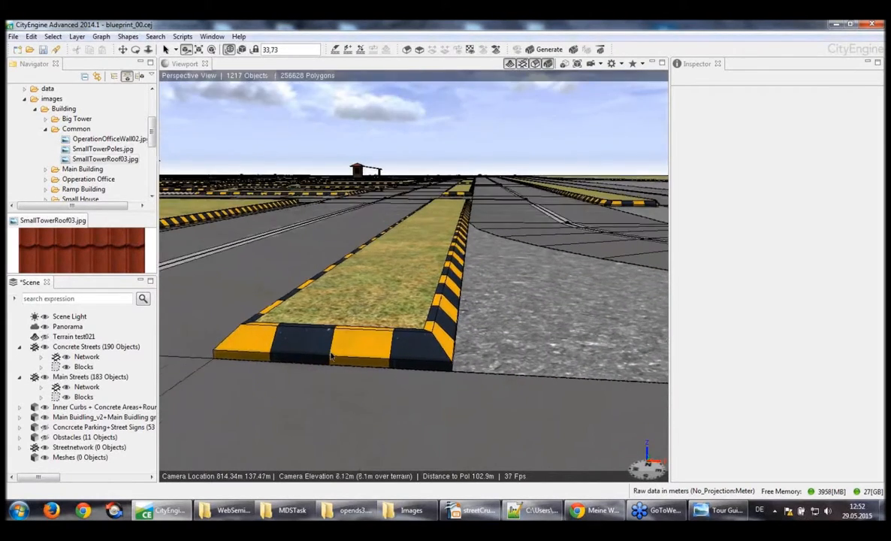
left_click_drag(331, 356, 330, 357, "alt")
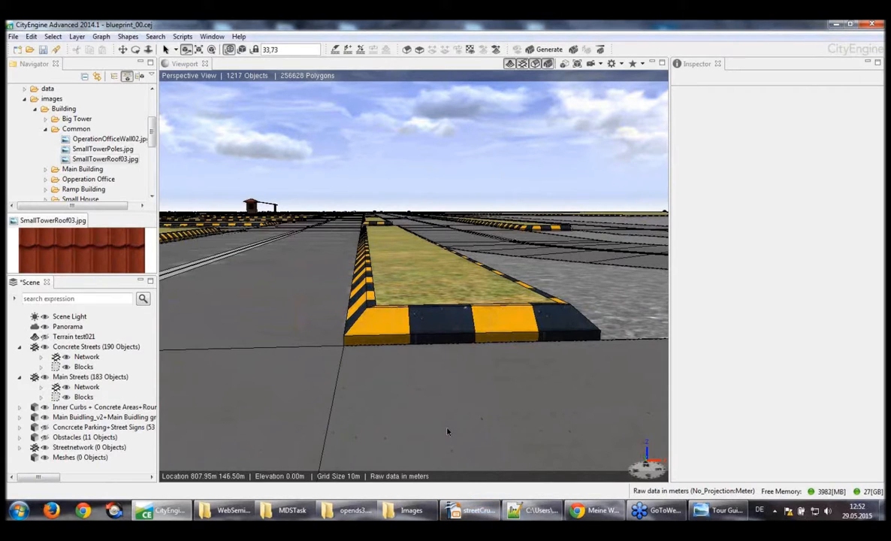
Switch to the streetCrubs presentation in OpenOffice Impress and start its slide show
left_click(481, 517)
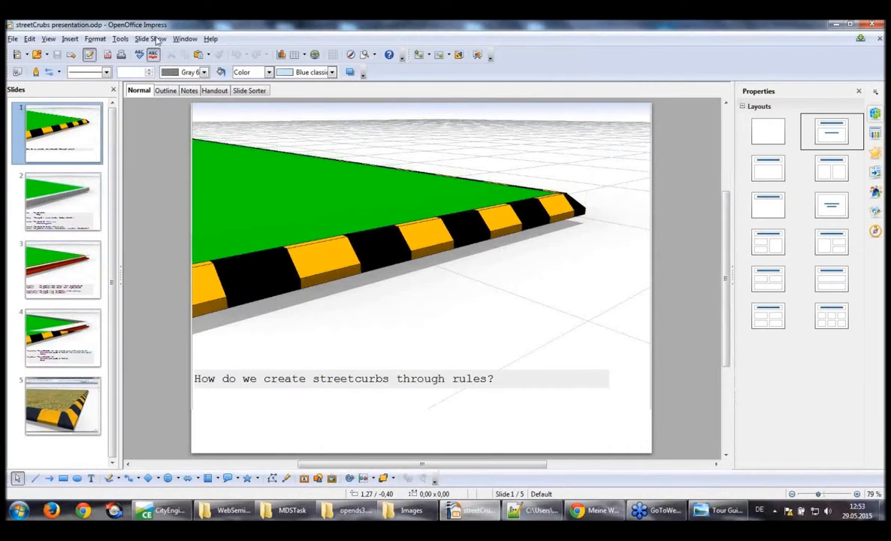
left_click(151, 38)
left_click(162, 54)
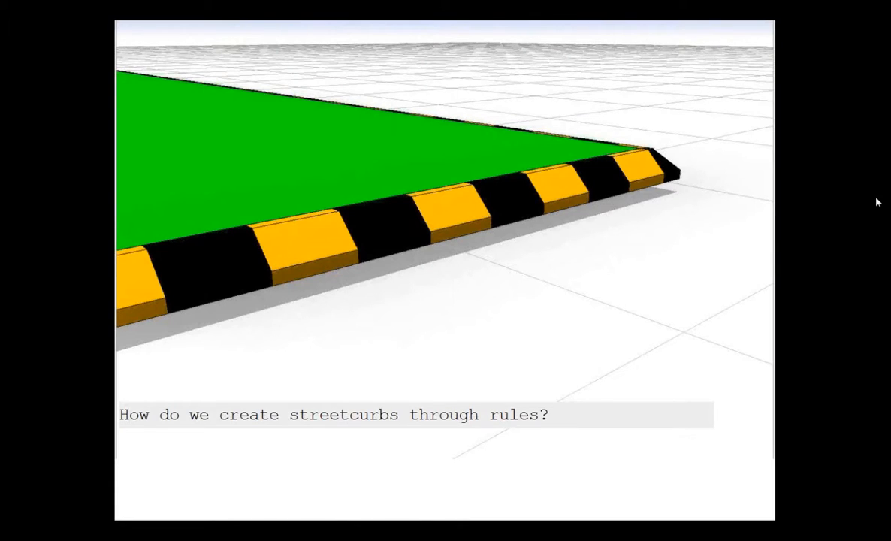
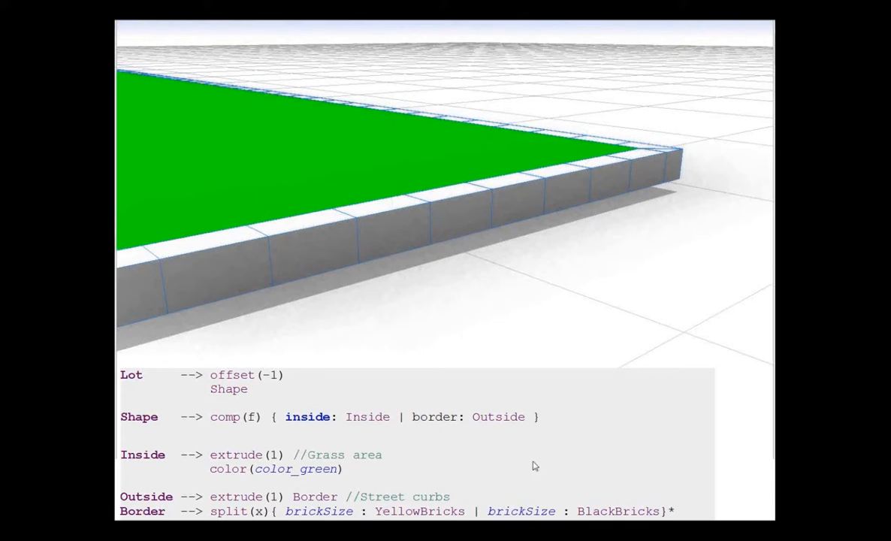
Go through the slides explaining the curb rules up to the textured result, and end the slide show
left_click(662, 353)
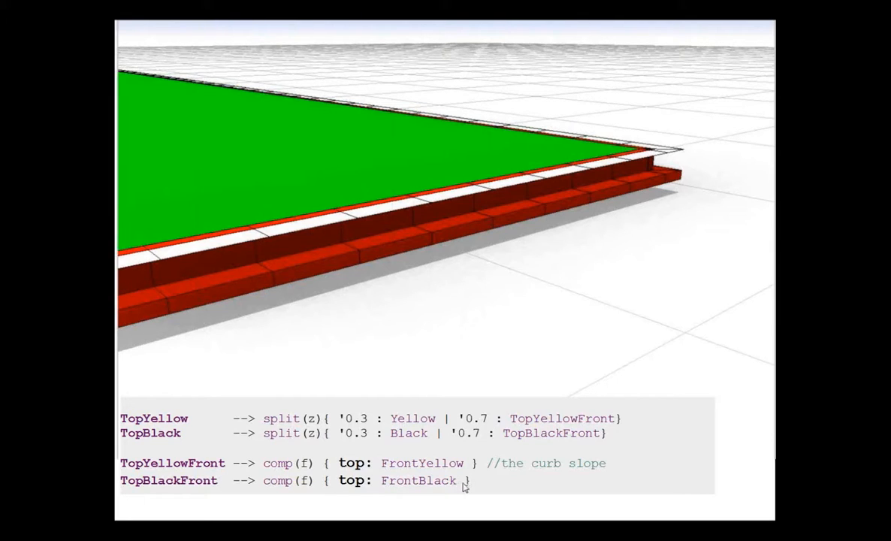
left_click(369, 498)
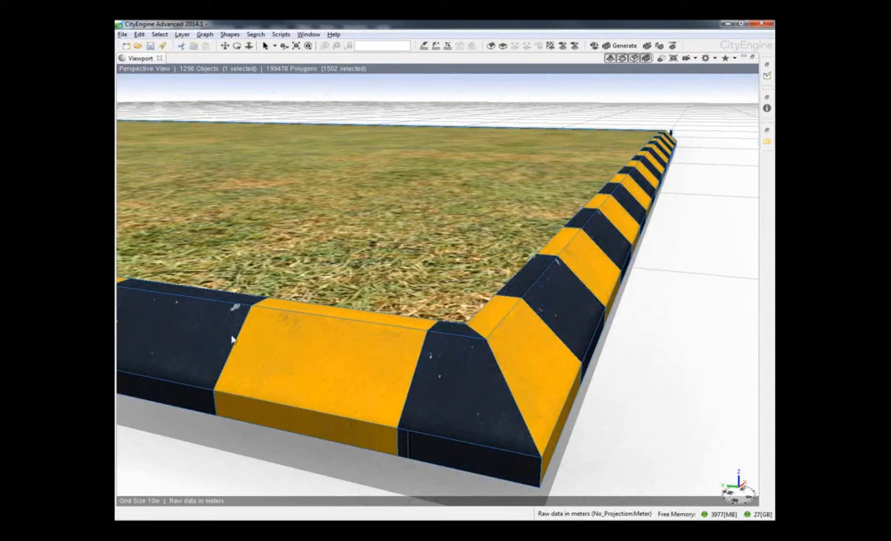
left_click(319, 474)
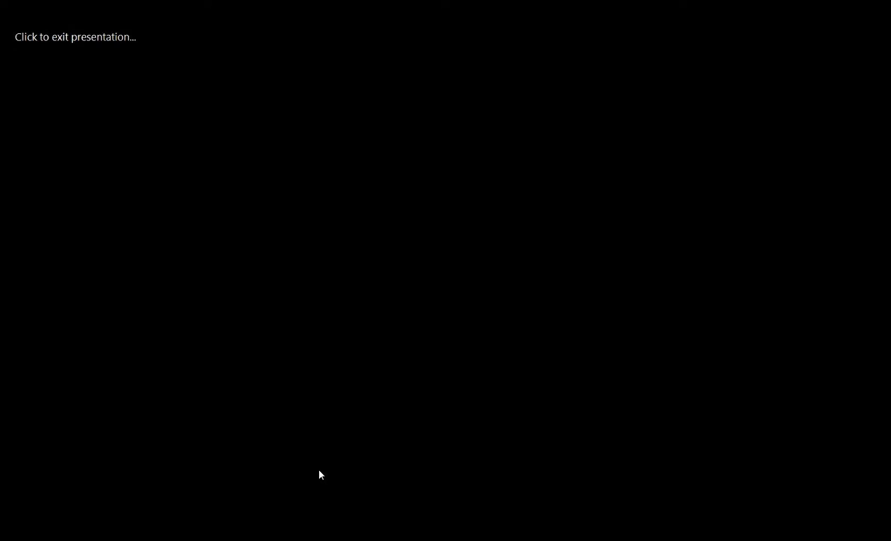
left_click(320, 475)
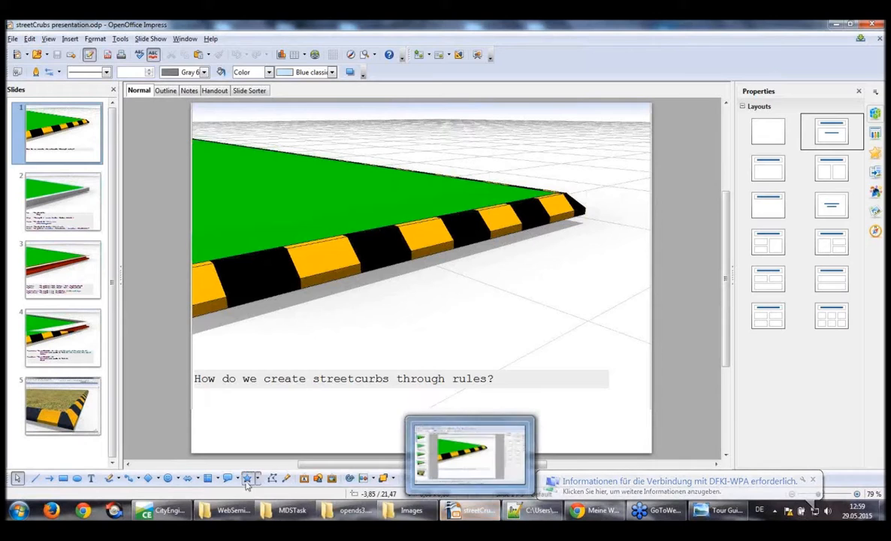
Switch to CityEngine and show the hidden Concrcete Parking+Street Signs layer
left_click(164, 513)
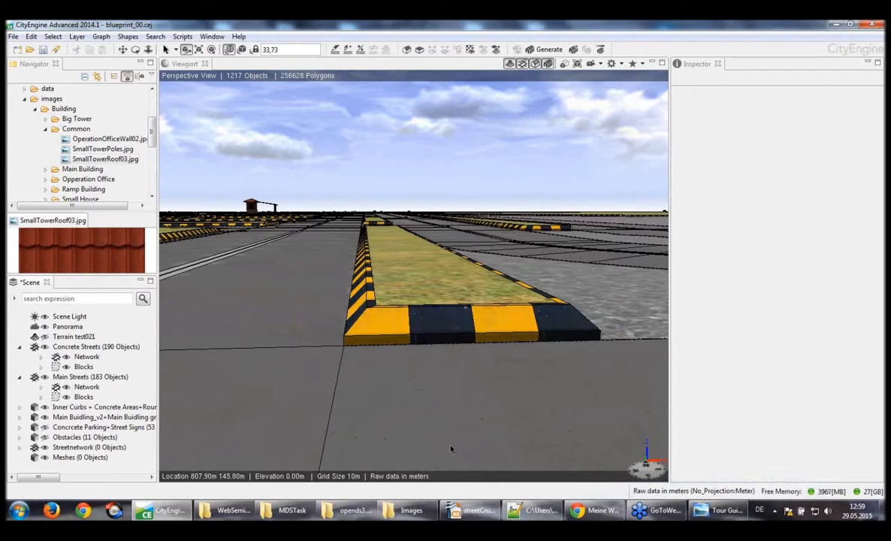
left_click_drag(452, 449, 452, 448, "alt")
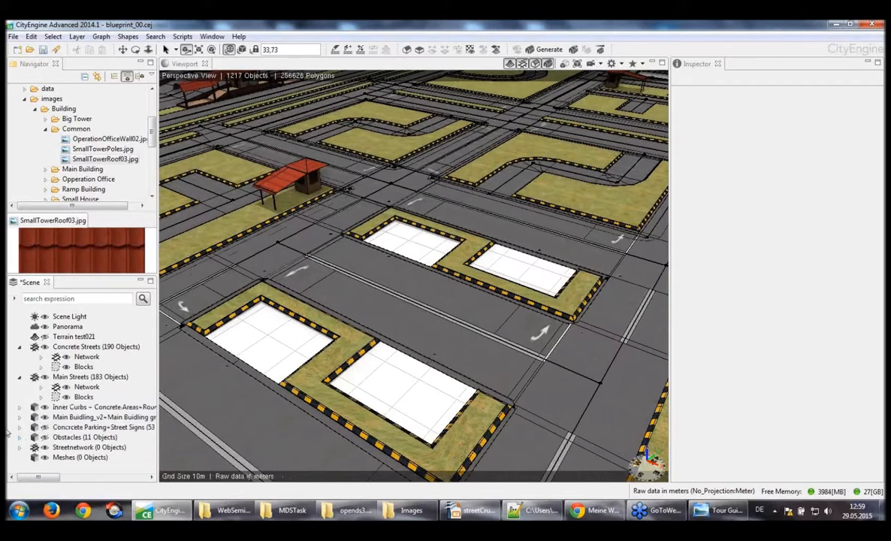
left_click(45, 428)
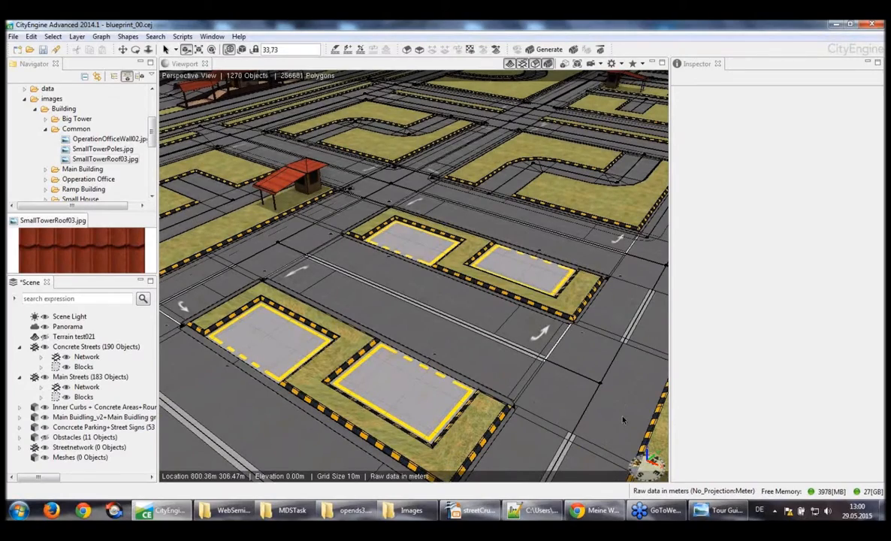
Examine the yellow-lined concrete parking bays and compare them with the Tour Guide aerial photo in Windows-Fotoanzeige, returning to CityEngine
scroll(623, 420, "up", 4)
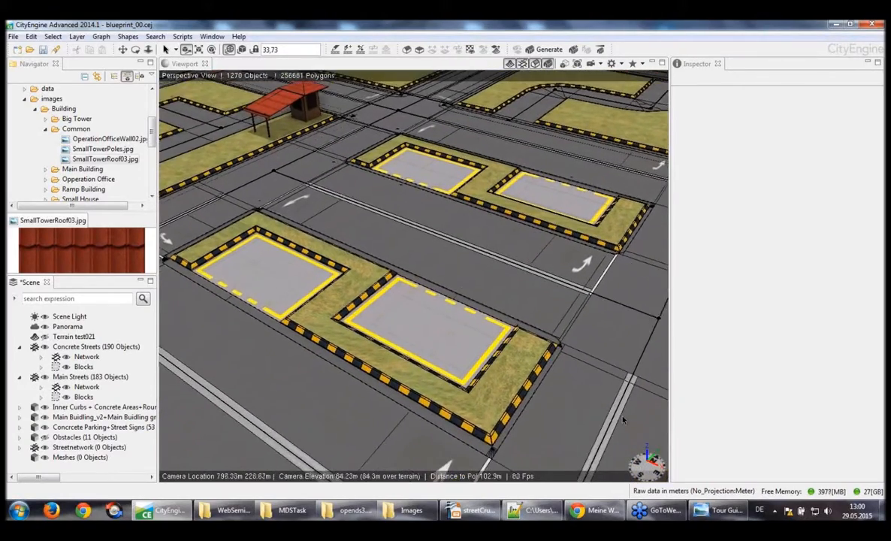
scroll(623, 420, "up", 3)
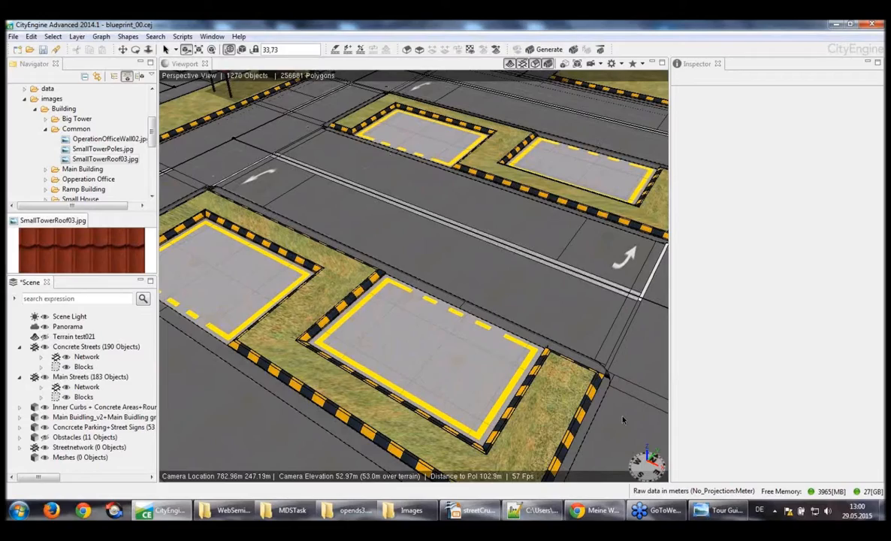
scroll(623, 420, "down", 5)
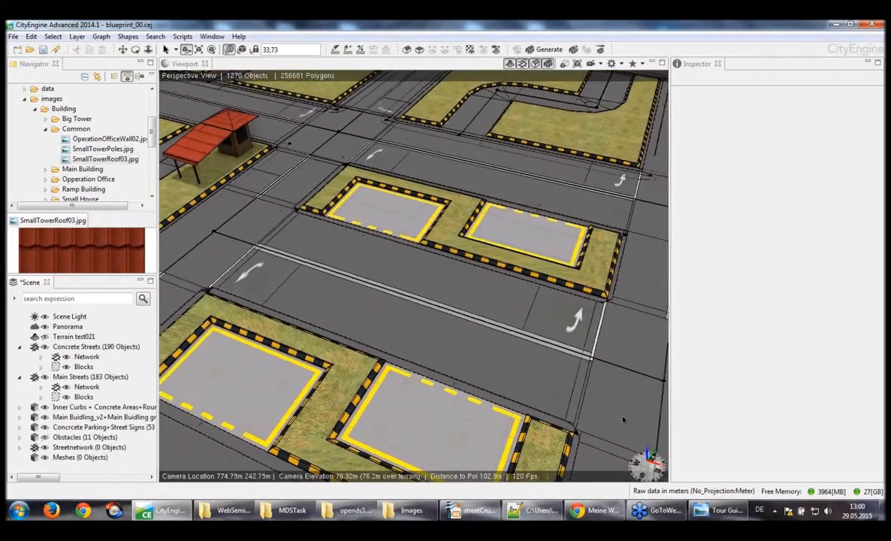
left_click_drag(623, 420, 680, 420)
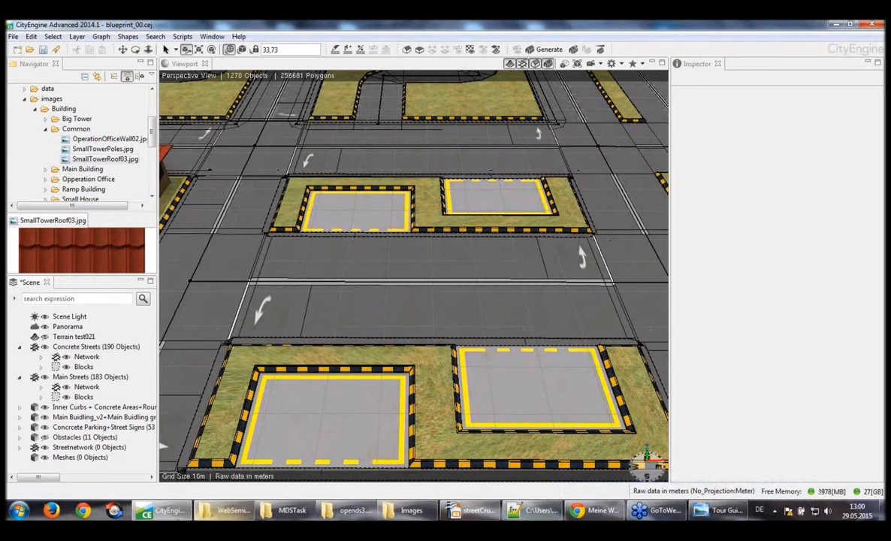
left_click(710, 513)
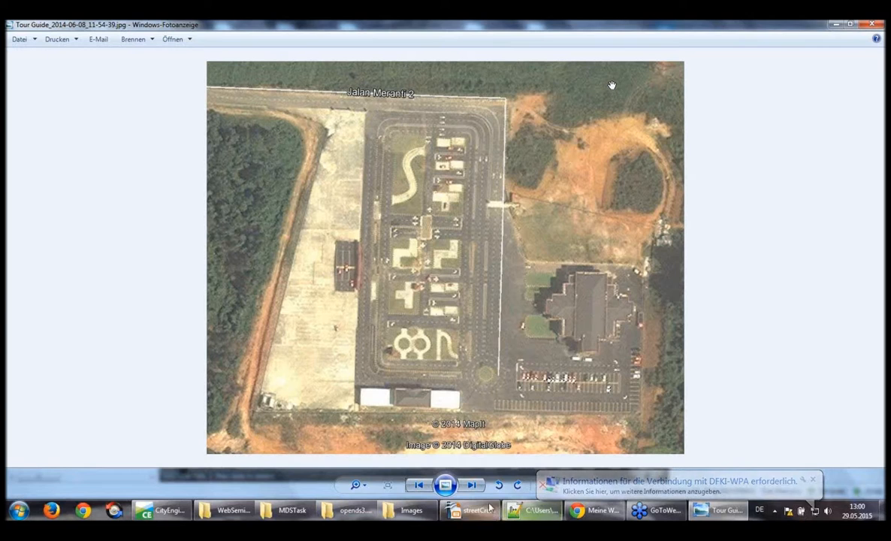
left_click(167, 514)
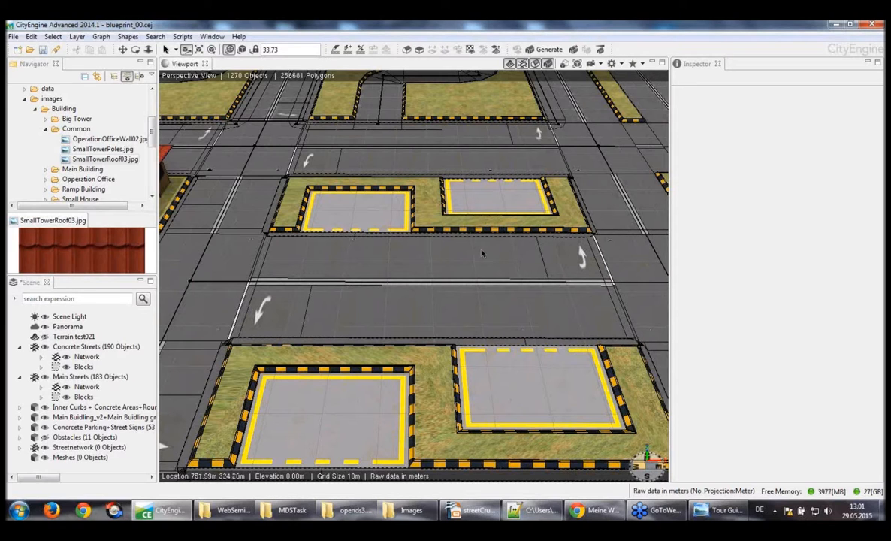
Inspect the road arrows between the two parking islands from above and select that street shape to view its rule parameters
left_click_drag(482, 253, 483, 253, "alt")
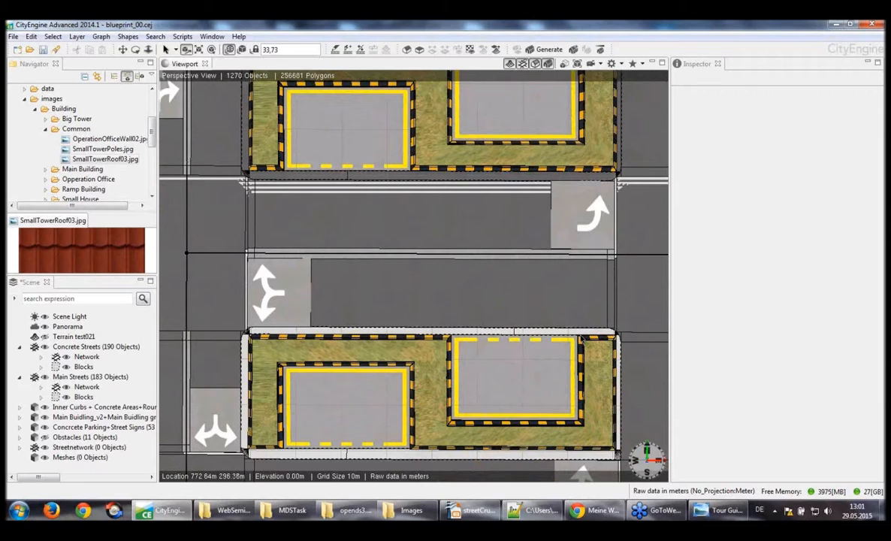
middle_click_drag(581, 340, 581, 339, "alt")
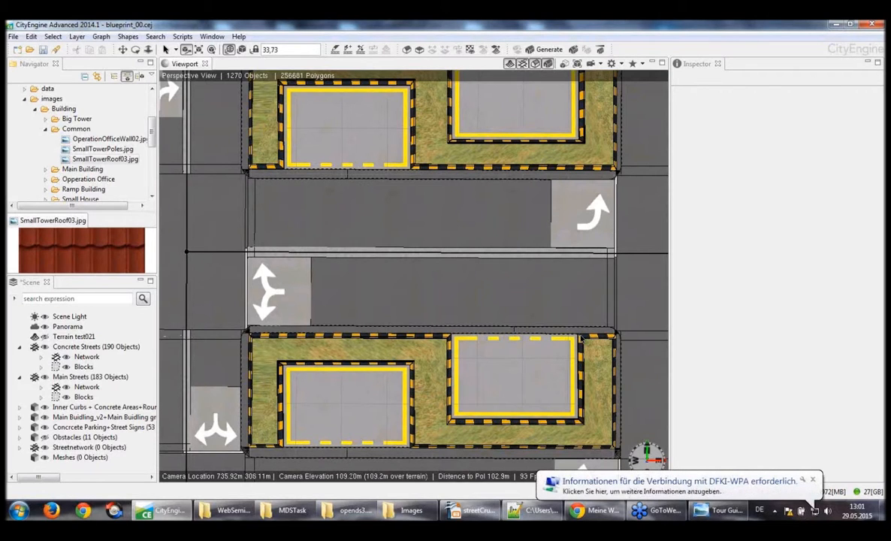
scroll(581, 339, "up", 3)
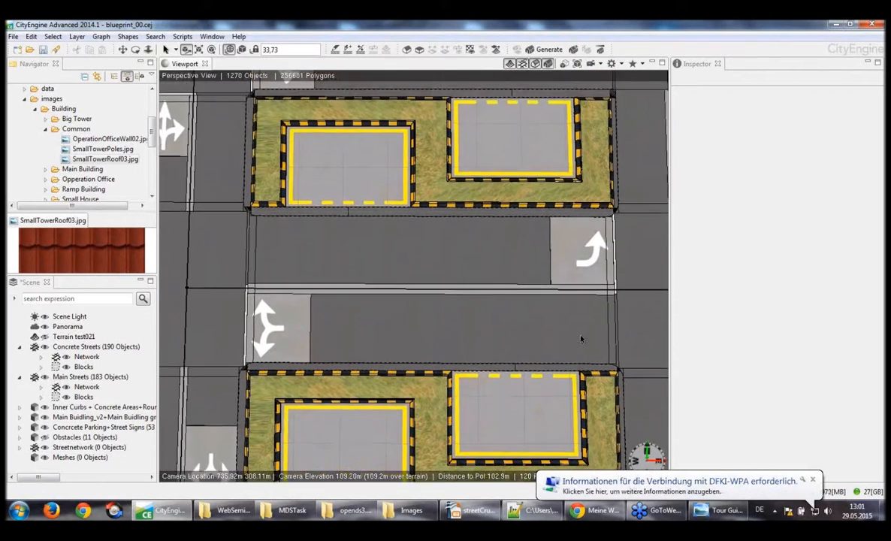
left_click_drag(581, 339, 581, 339, "alt")
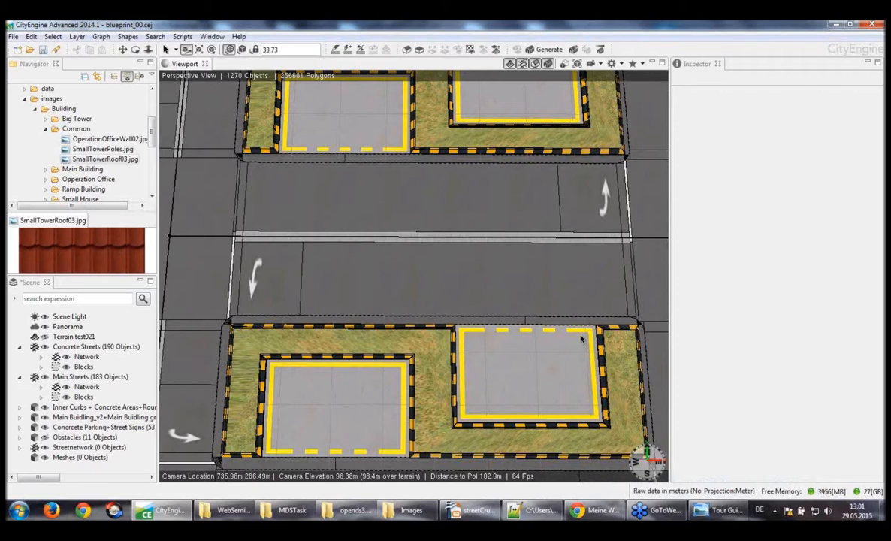
left_click(608, 302)
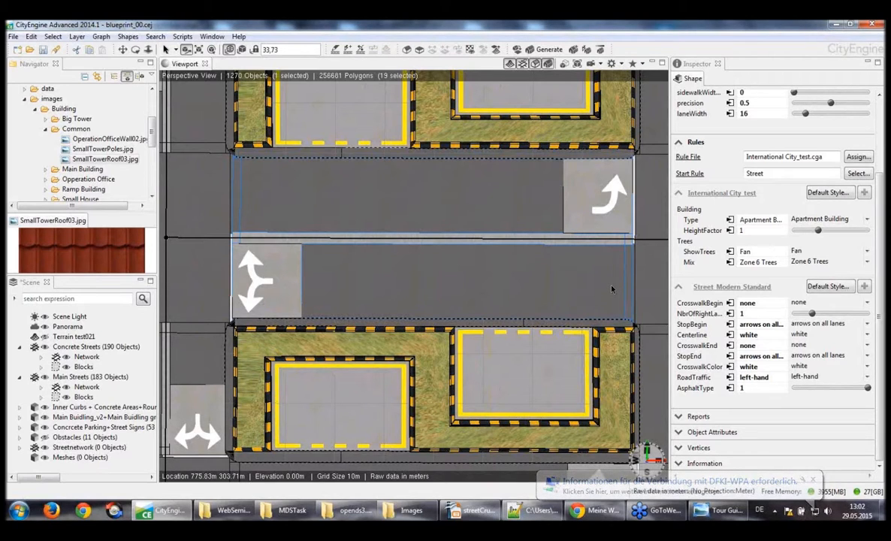
Show the hidden Obstacles layer in the driving school scene
scroll(613, 289, "down", 10)
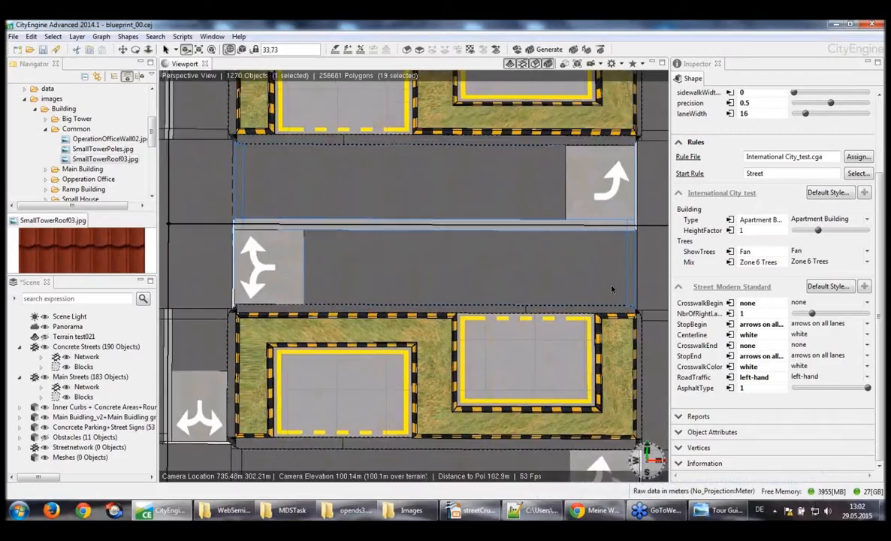
scroll(613, 290, "down", 10)
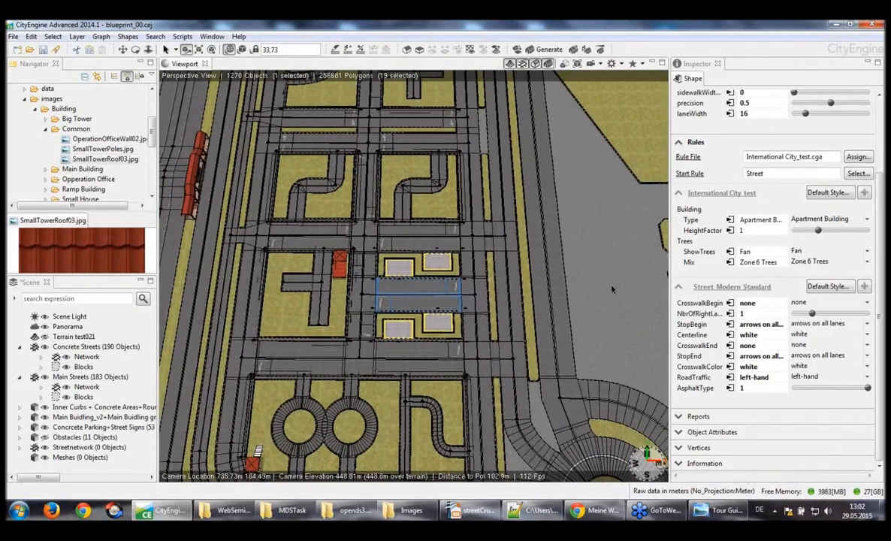
left_click(45, 437)
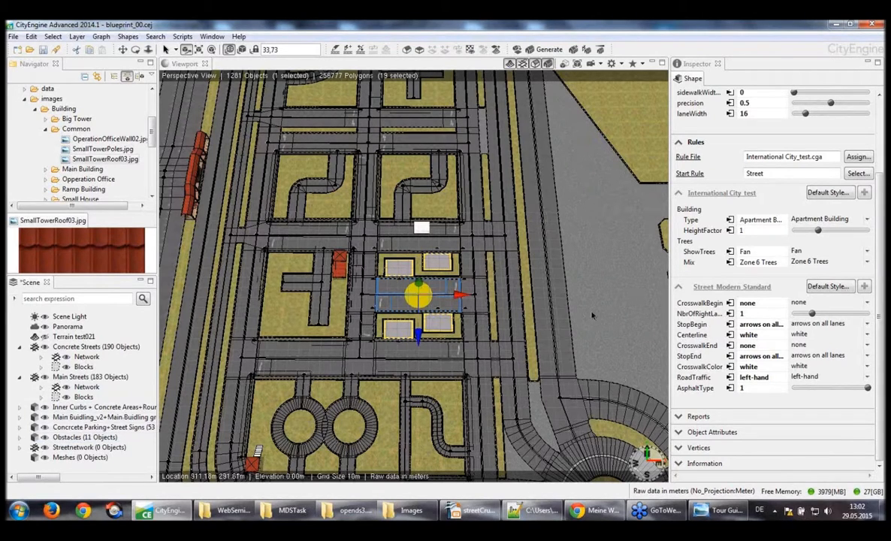
Examine the white obstacle slab on the road up close, the surrounding curbed streets, and the whole driving school from above
scroll(536, 271, "up", 5)
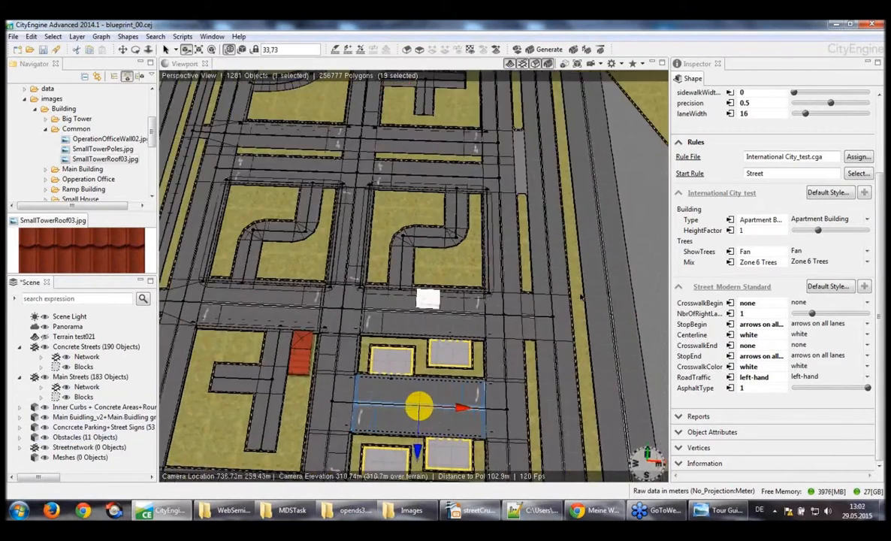
scroll(581, 299, "up", 10)
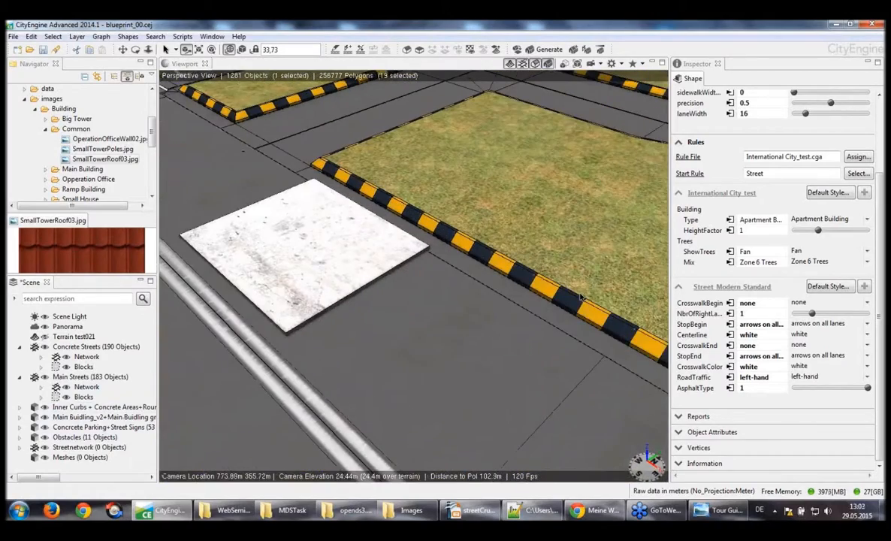
left_click_drag(581, 298, 575, 298, "alt")
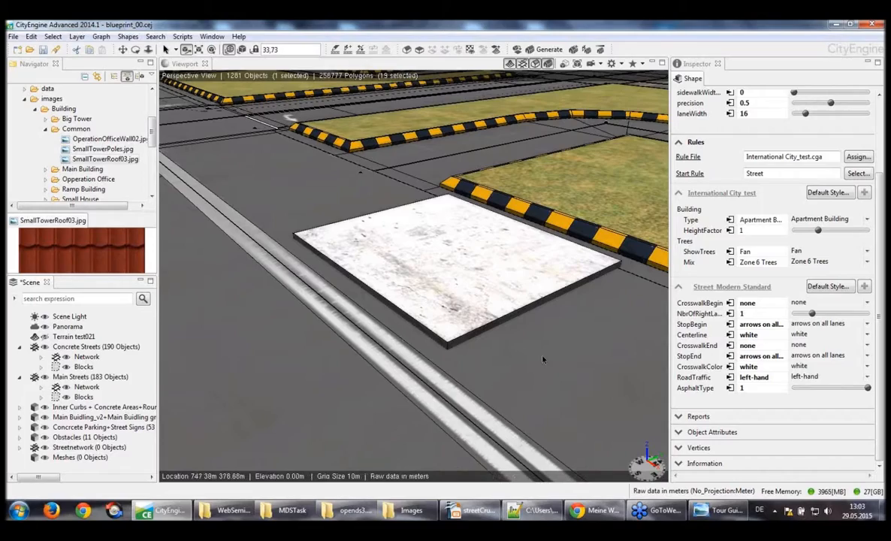
left_click_drag(543, 360, 542, 360, "alt")
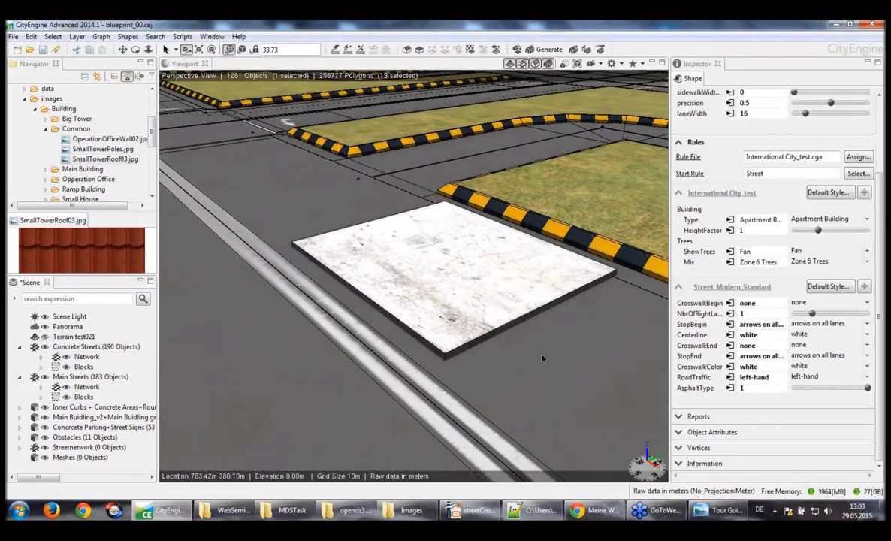
scroll(542, 359, "down", 4)
middle_click_drag(542, 358, 543, 358, "alt")
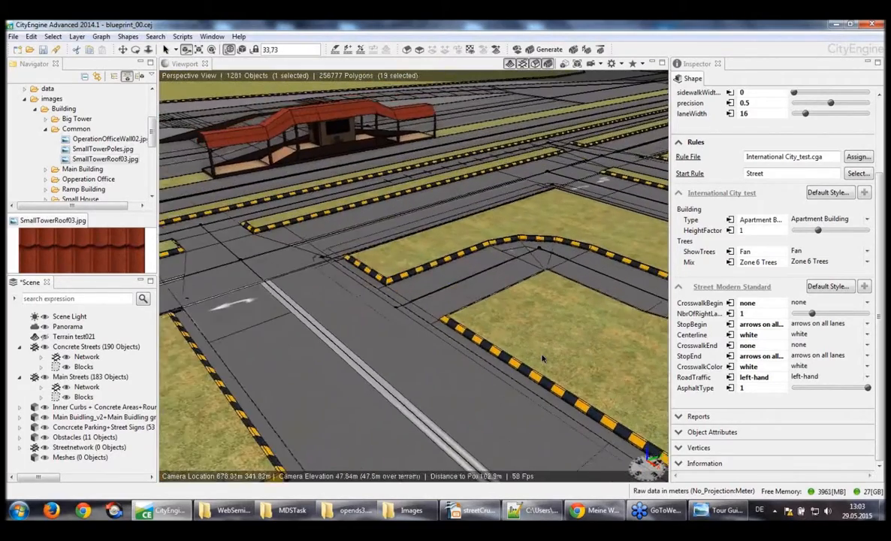
left_click_drag(542, 360, 554, 364, "alt")
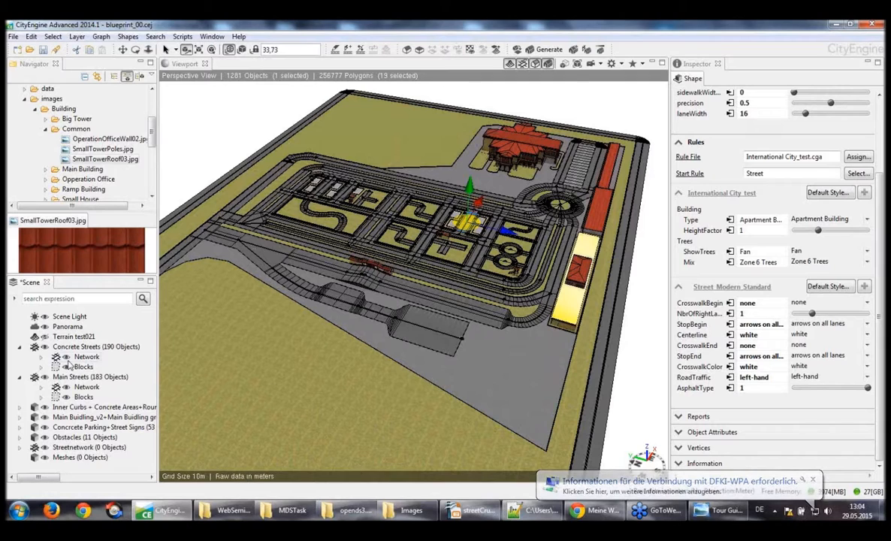
Collapse the Concrete Streets and Main Streets layers and select all layers of the scene
left_click(20, 347)
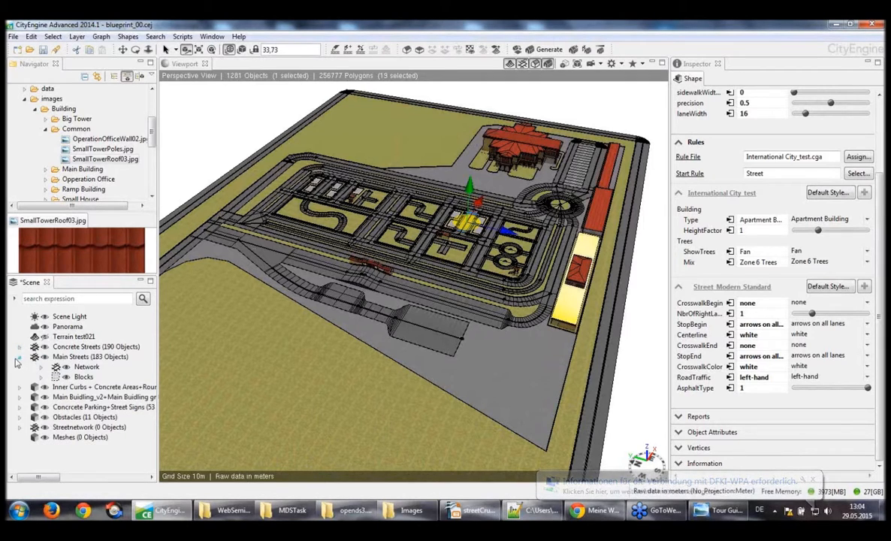
left_click(20, 357)
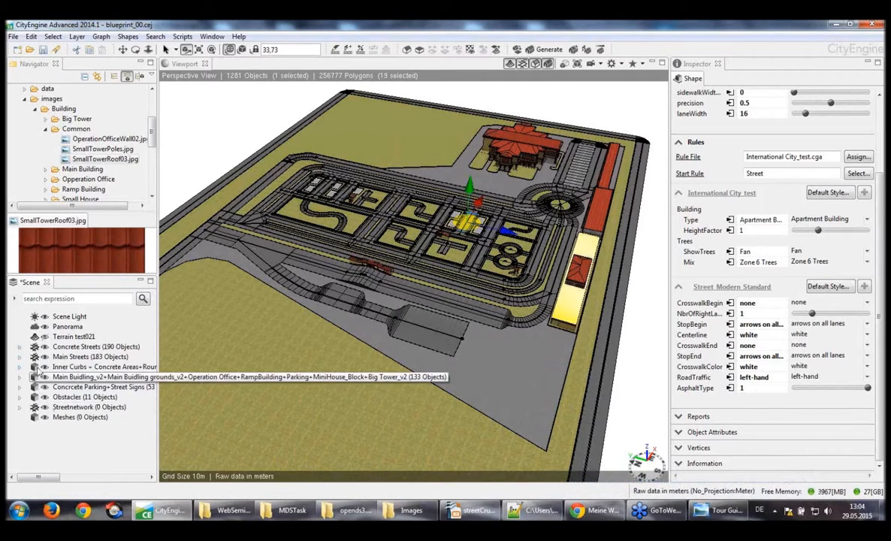
left_click(77, 357)
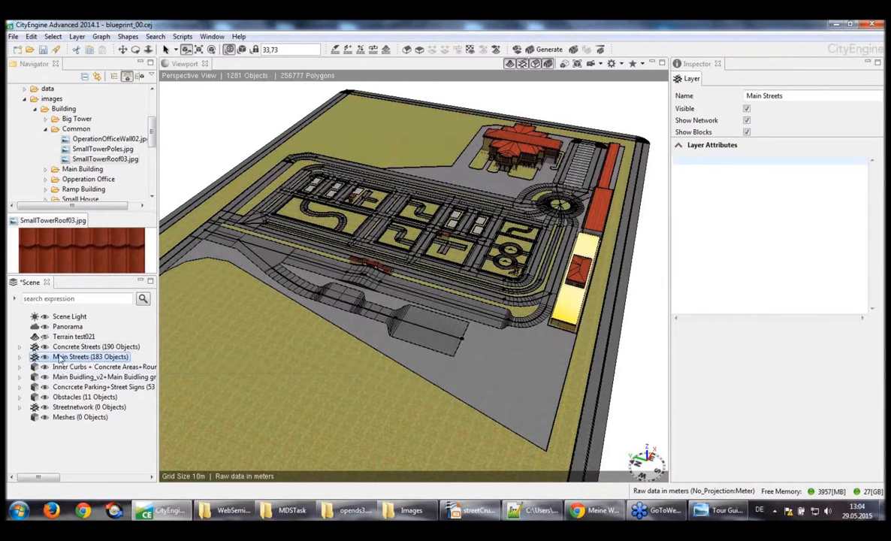
key("ctrl+a")
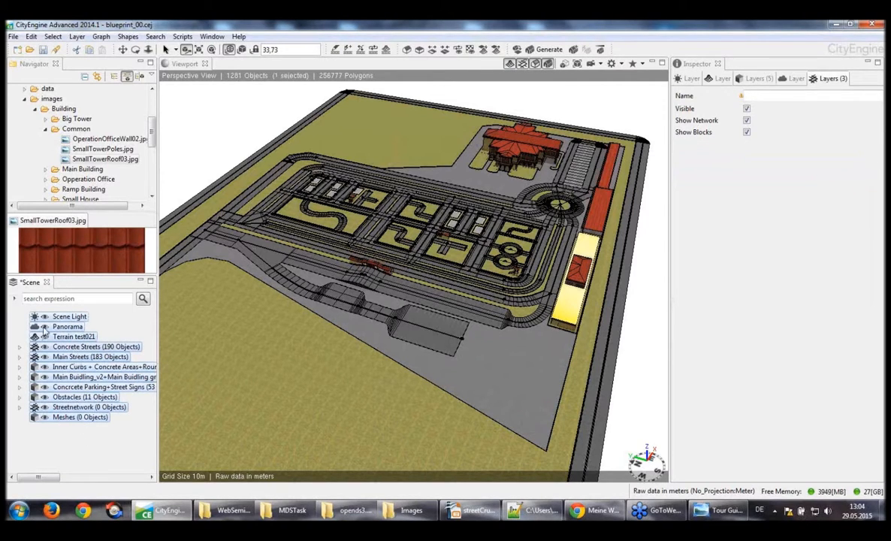
Open the Wavefront OBJ export settings for the selected layers, copy the output path, and cancel the export
left_click(14, 37)
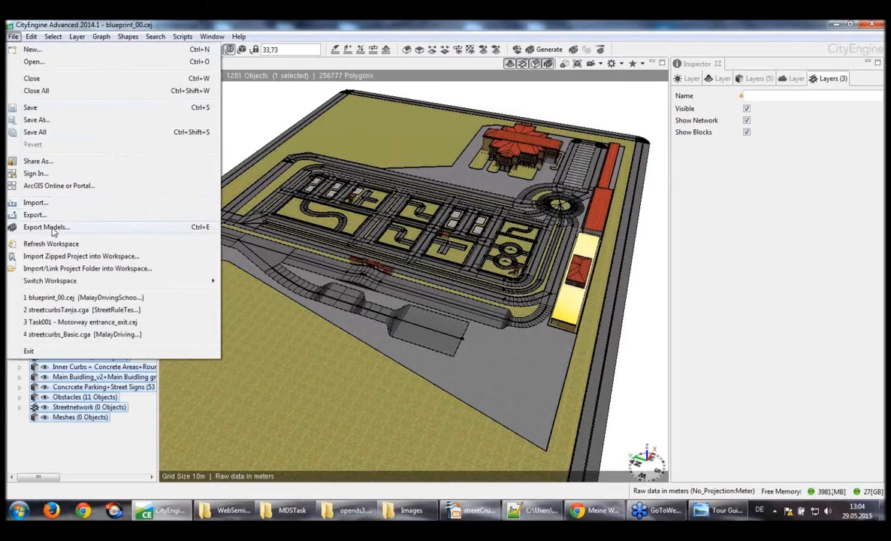
left_click(45, 227)
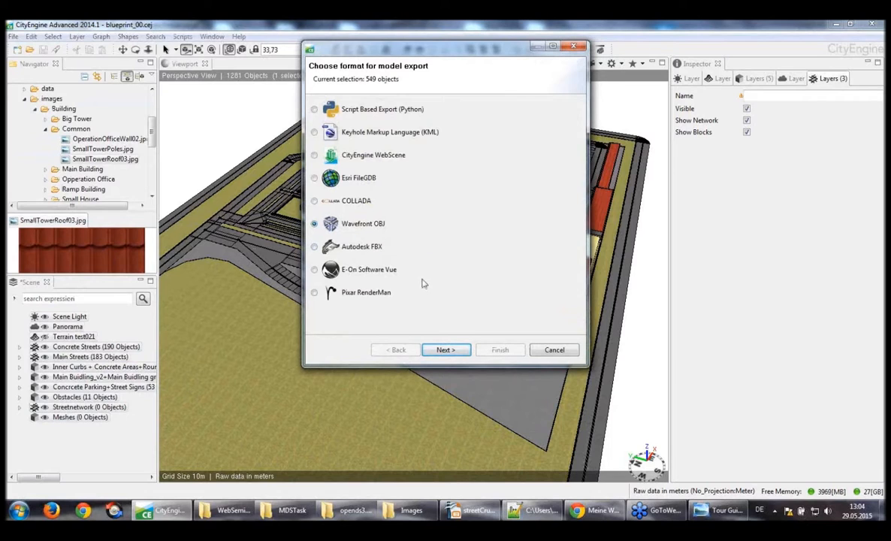
left_click(451, 350)
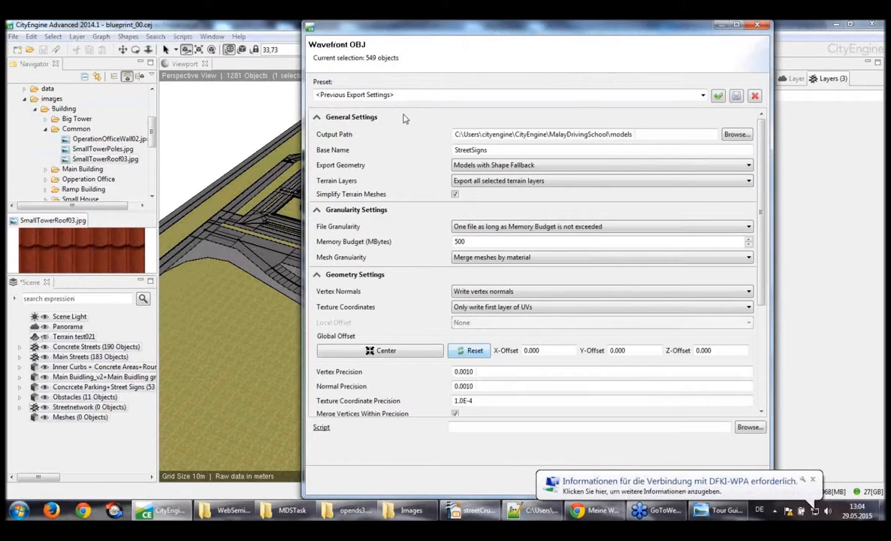
left_click(648, 134)
left_click_drag(648, 134, 437, 136)
key("ctrl+c")
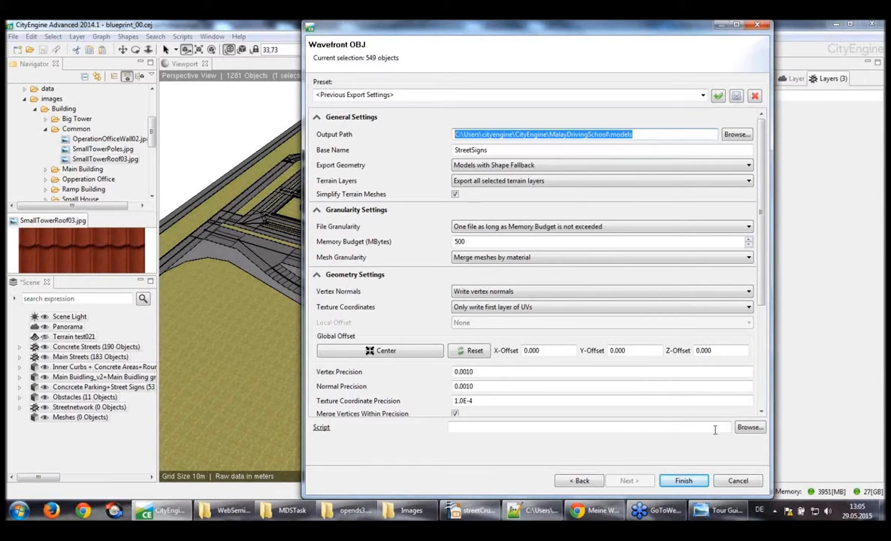
left_click(736, 480)
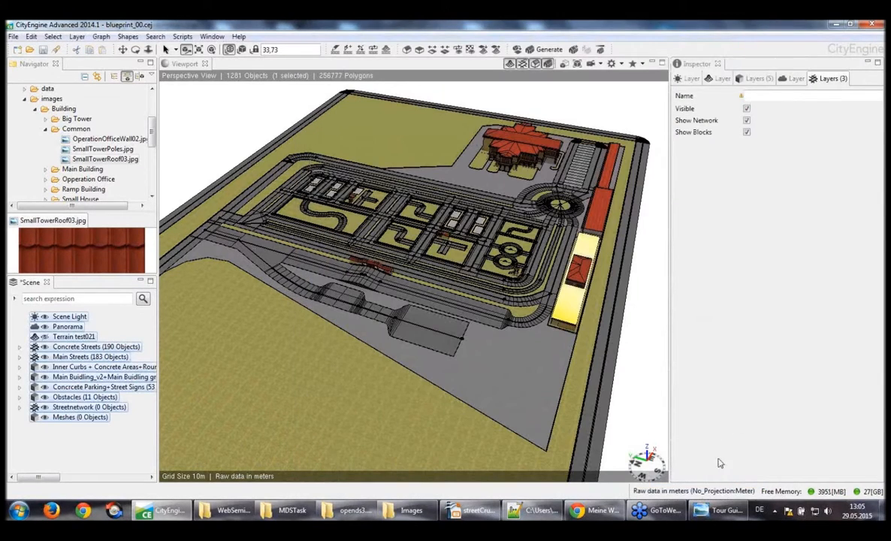
Minimise the open windows to reach the desktop and launch Blender 2.49
left_click(836, 24)
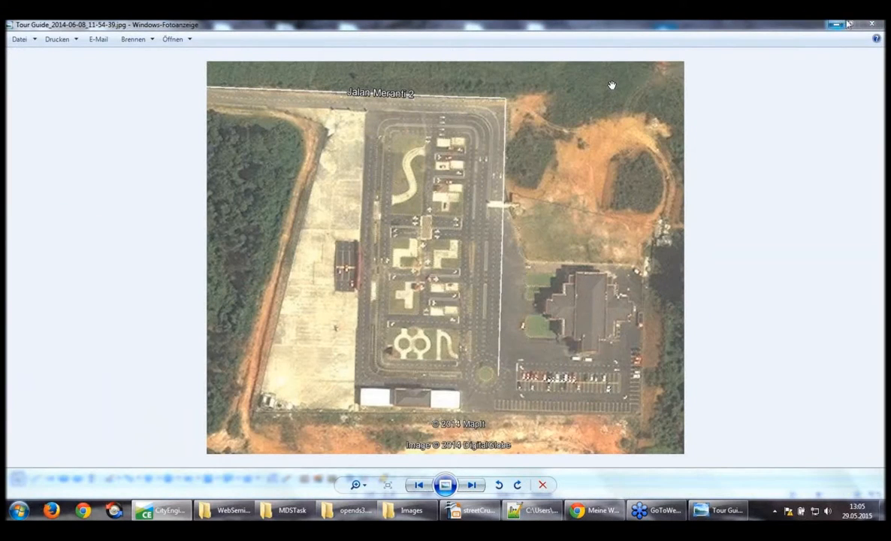
left_click(836, 24)
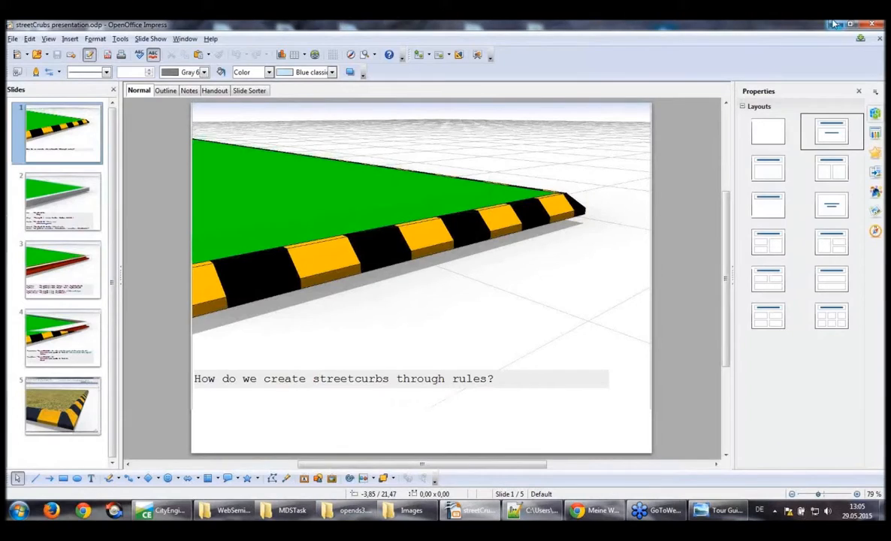
left_click(831, 24)
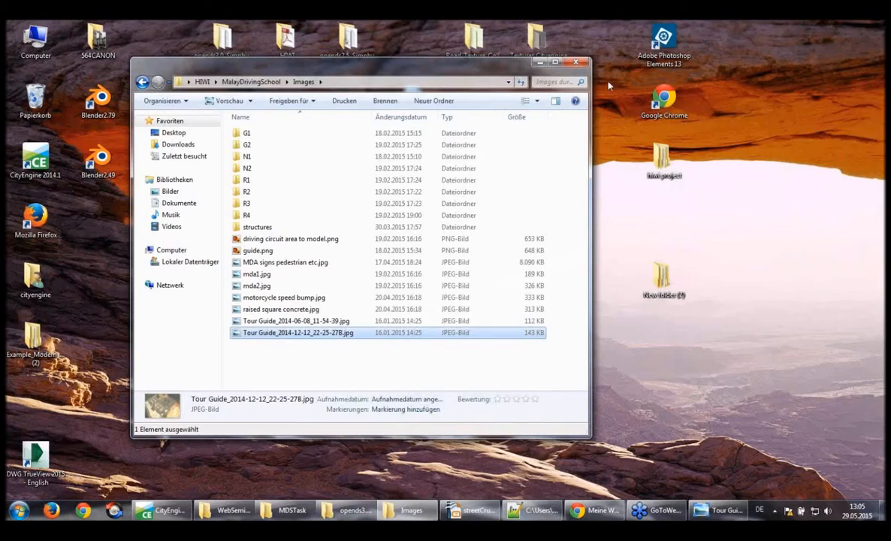
left_click(539, 61)
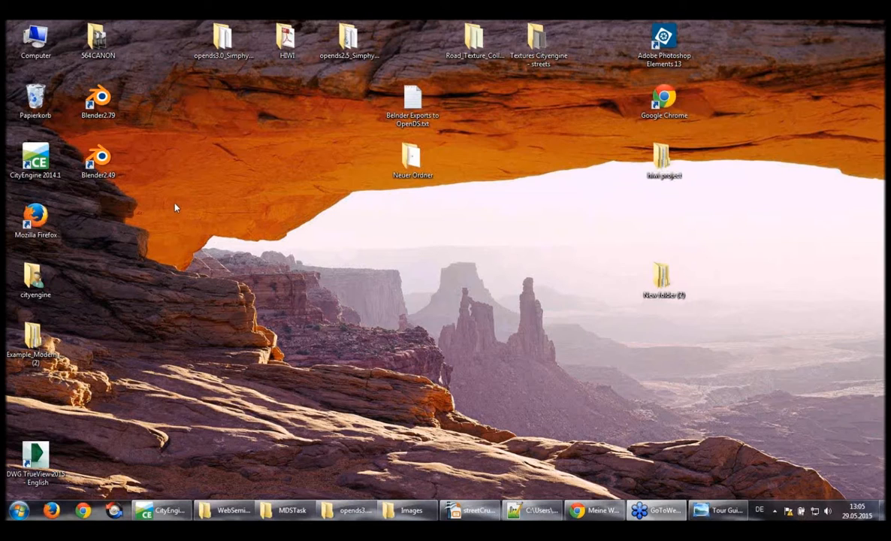
left_click(97, 159)
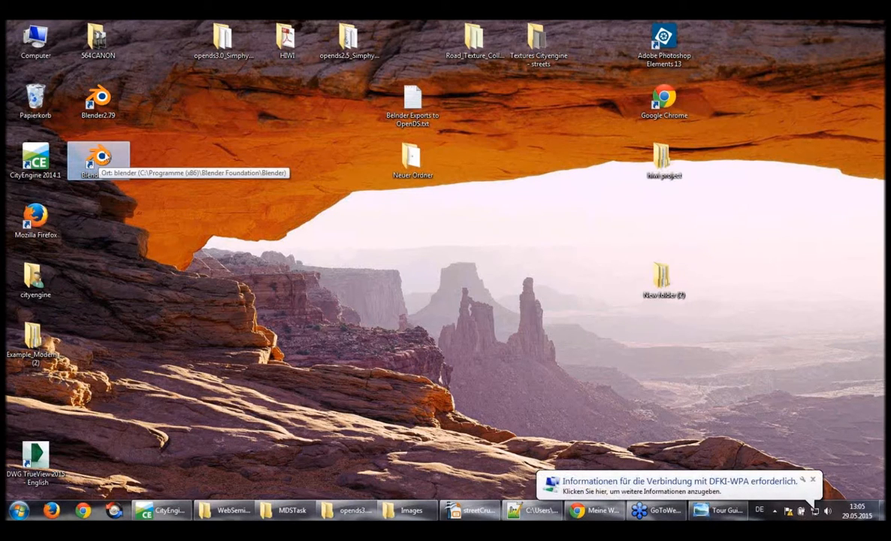
double_click(95, 156)
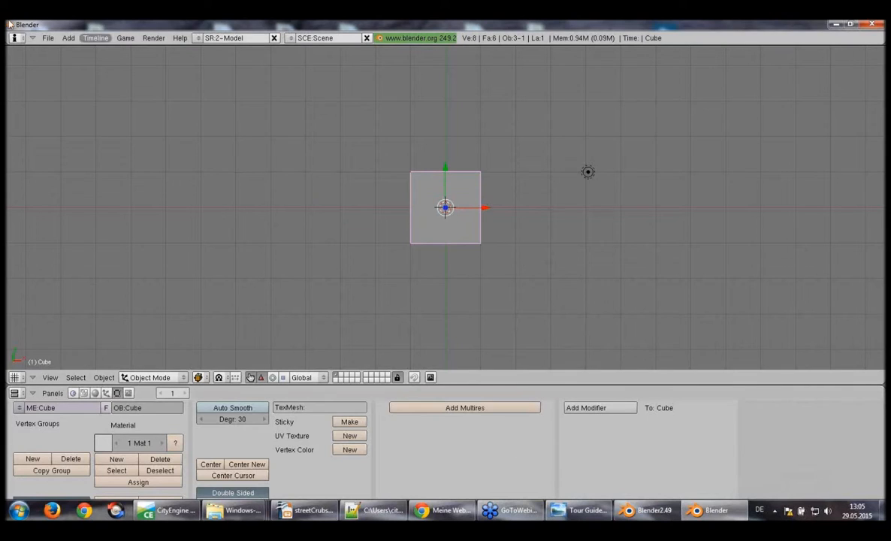
Start a Wavefront OBJ import and go to the folder C:\Users\cityengine\CityEngine\MalayDrivingSchool\models using the copied path
left_click(47, 38)
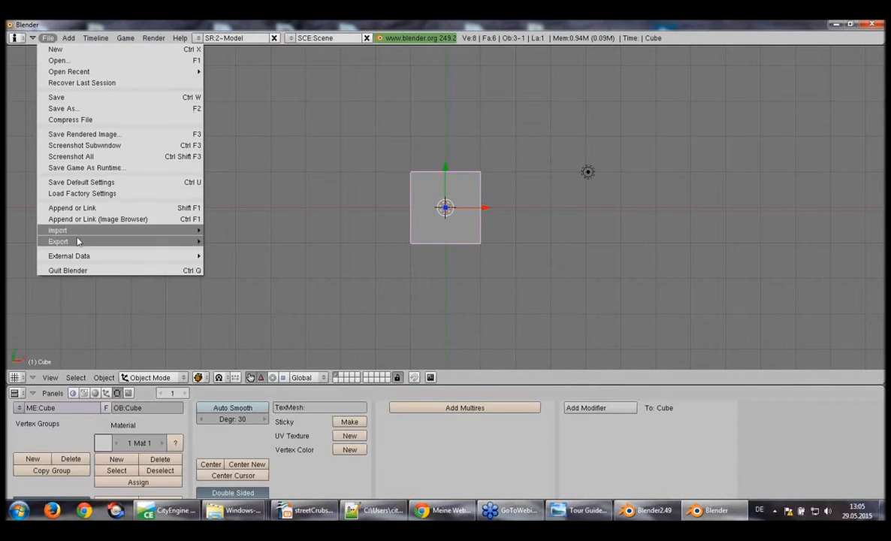
mouse_move(81, 233)
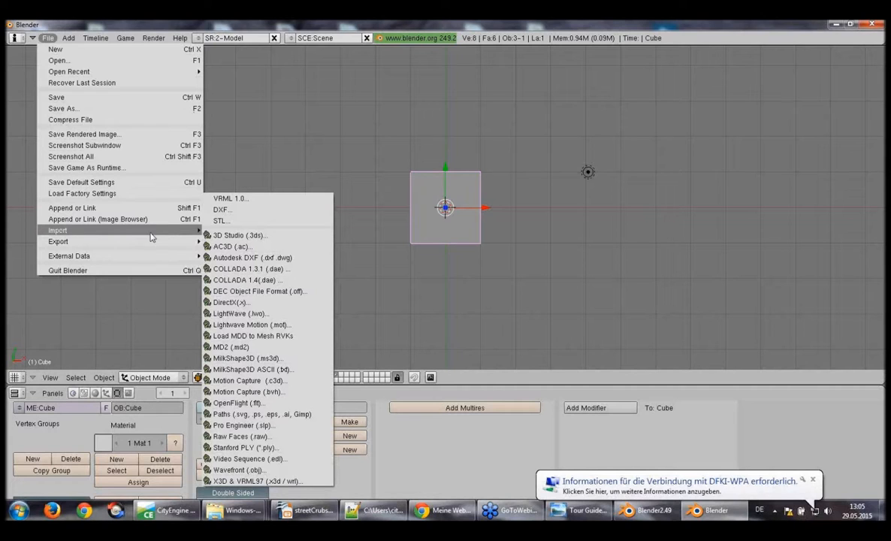
left_click(269, 472)
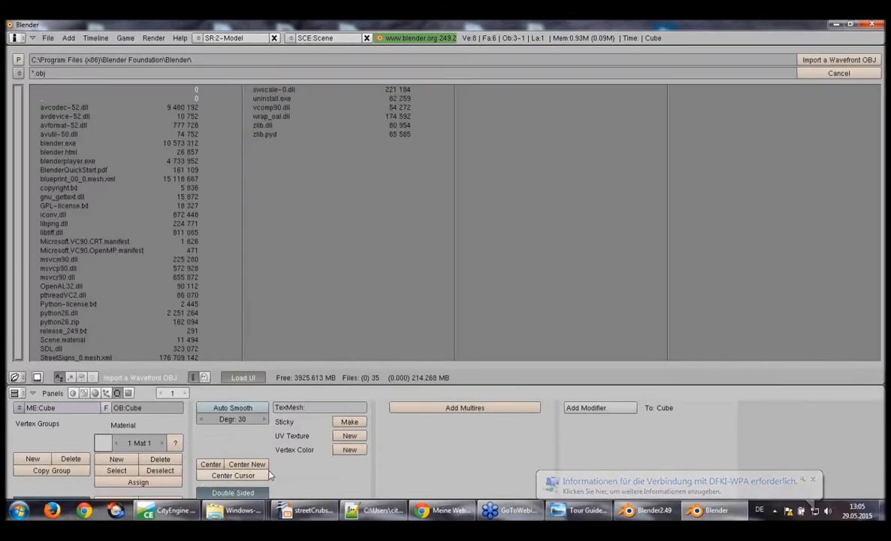
left_click(223, 62)
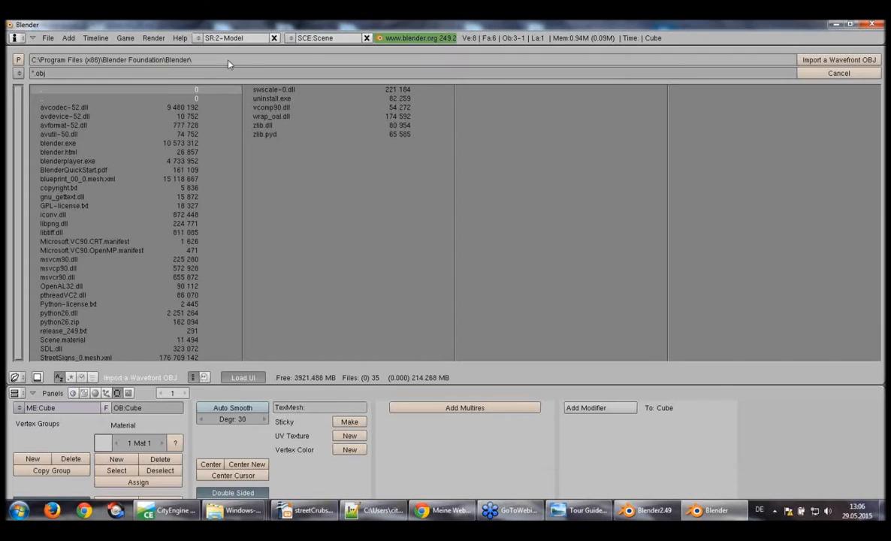
key("ctrl+v")
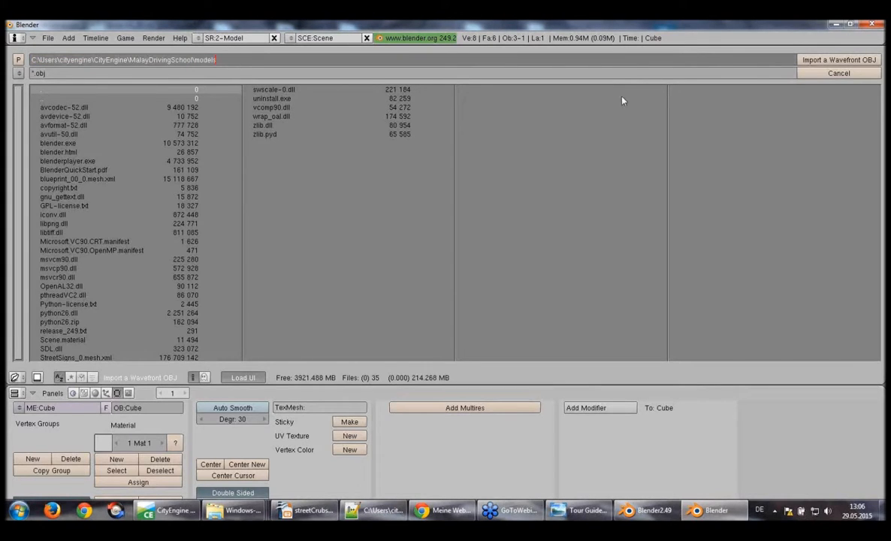
key("Return")
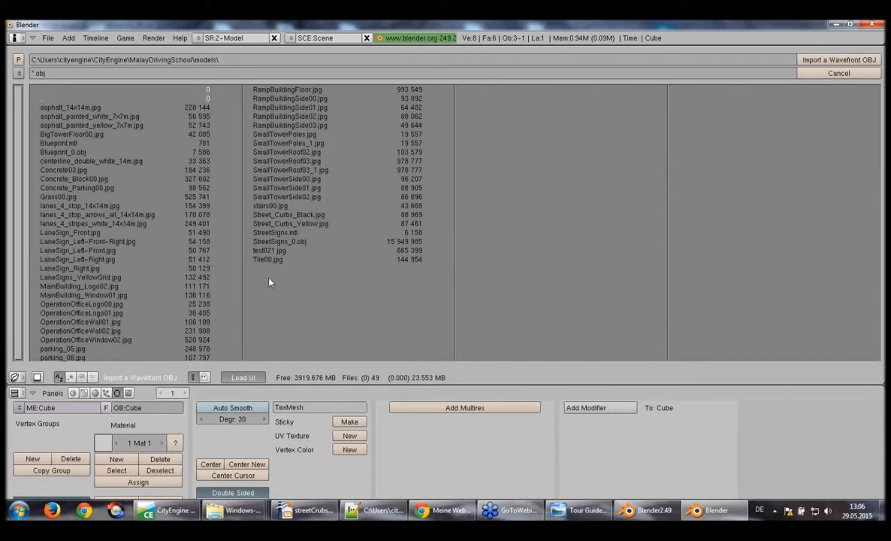
Import StreetSigns_0.obj with the default import options
left_click(289, 242)
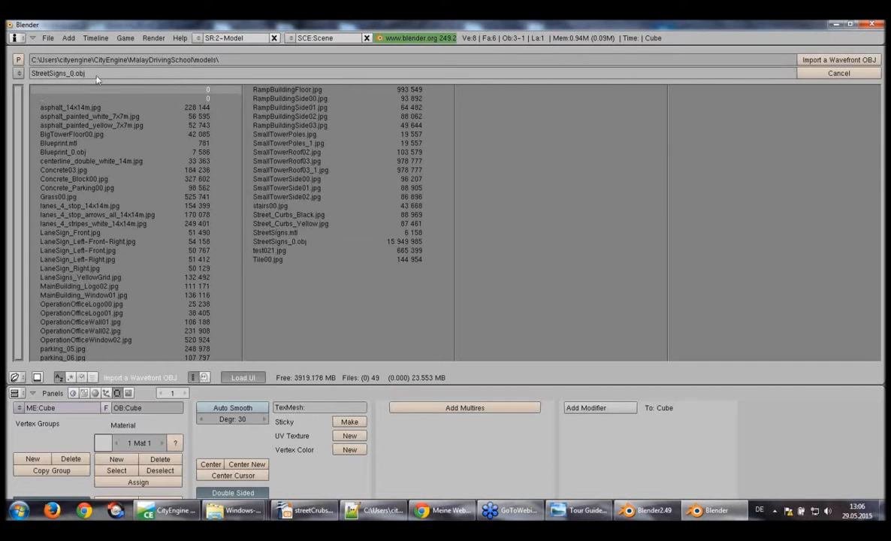
left_click(826, 63)
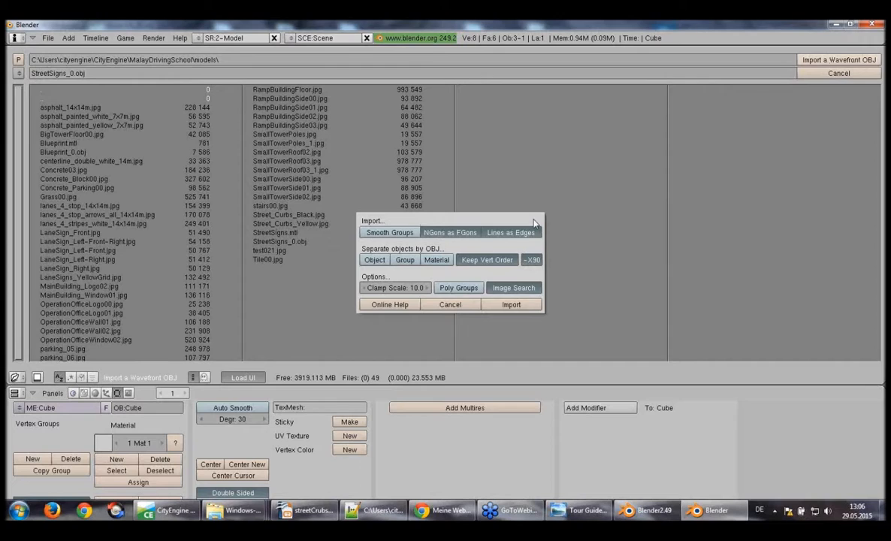
left_click(512, 305)
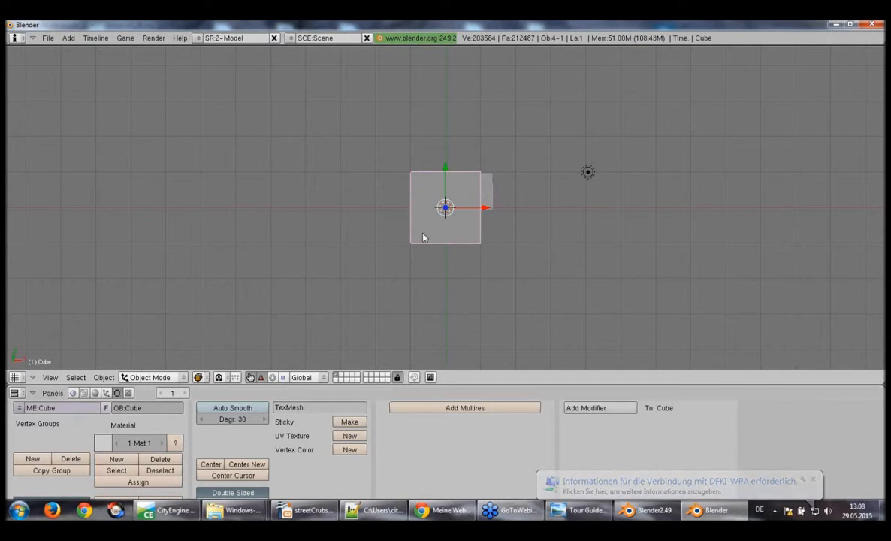
Delete the default cube and select the imported driving school model
key("x")
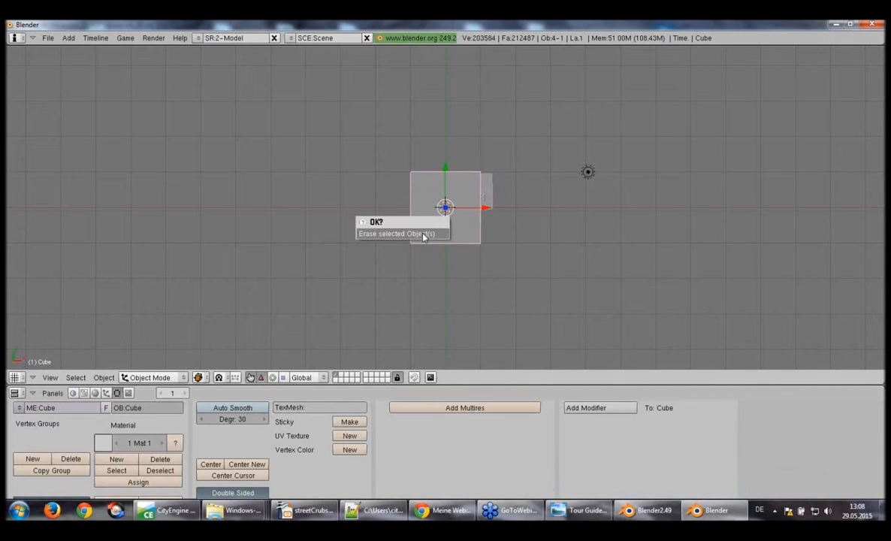
left_click(424, 235)
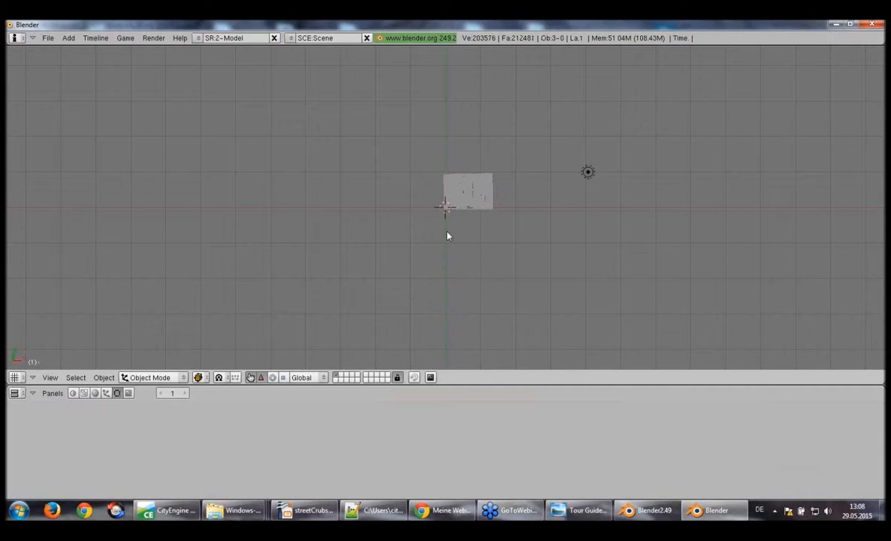
right_click(441, 220)
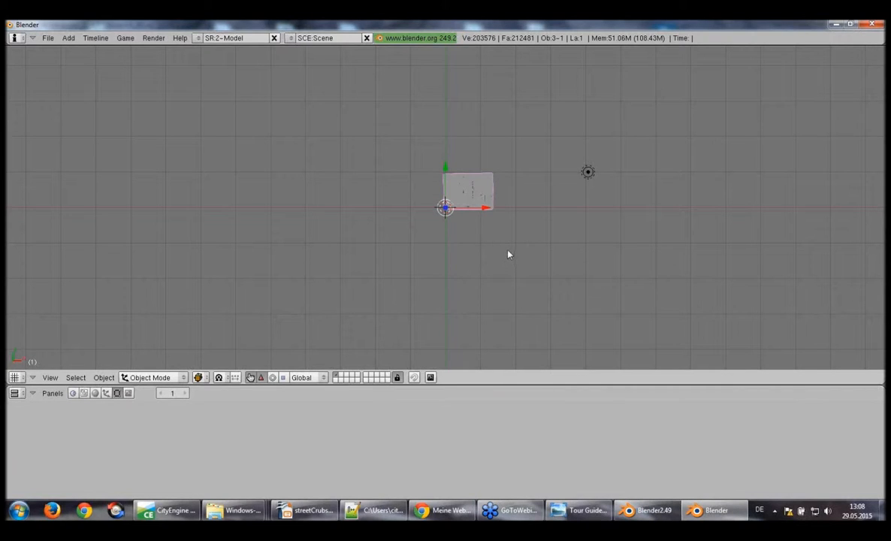
Examine the imported driving school model up close and from a tilted perspective view
scroll(471, 207, "up", 7)
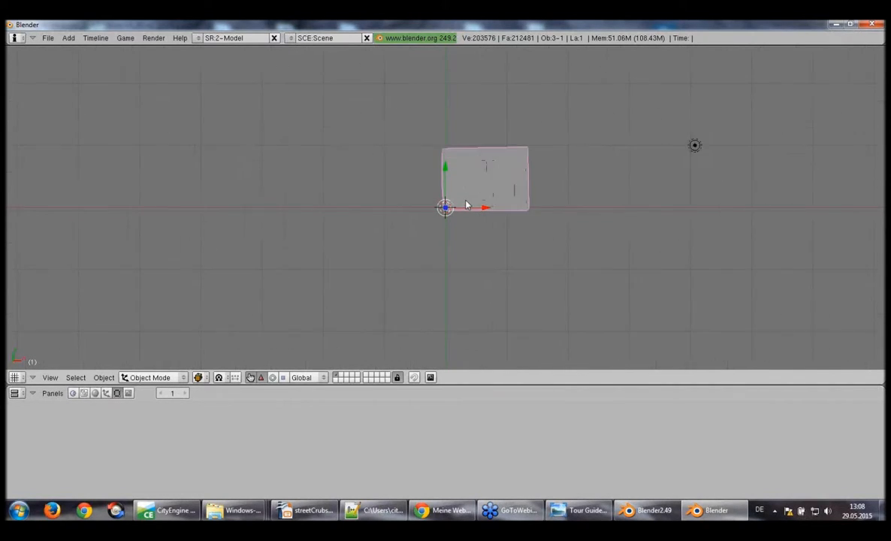
scroll(471, 207, "up", 2)
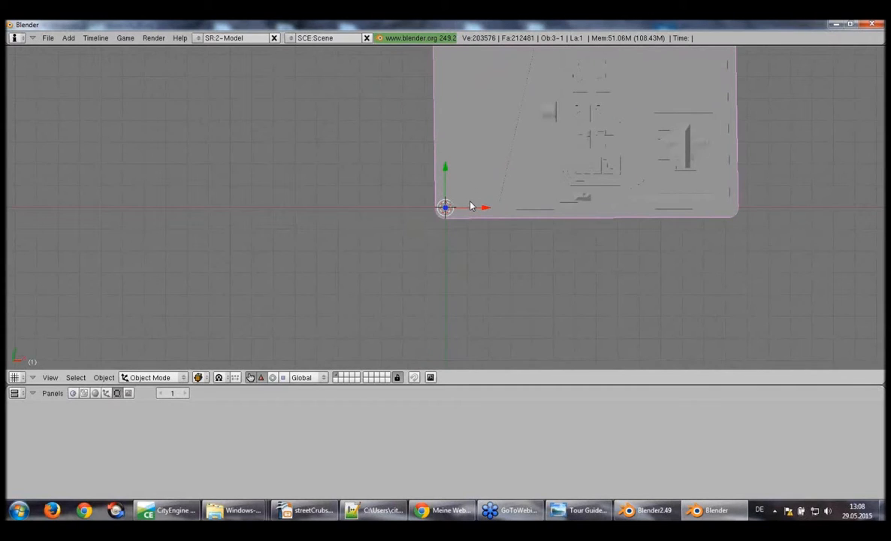
key("KP_2")
key("KP_2")
key("KP_2")
key("KP_5")
key("KP_2")
key("KP_2")
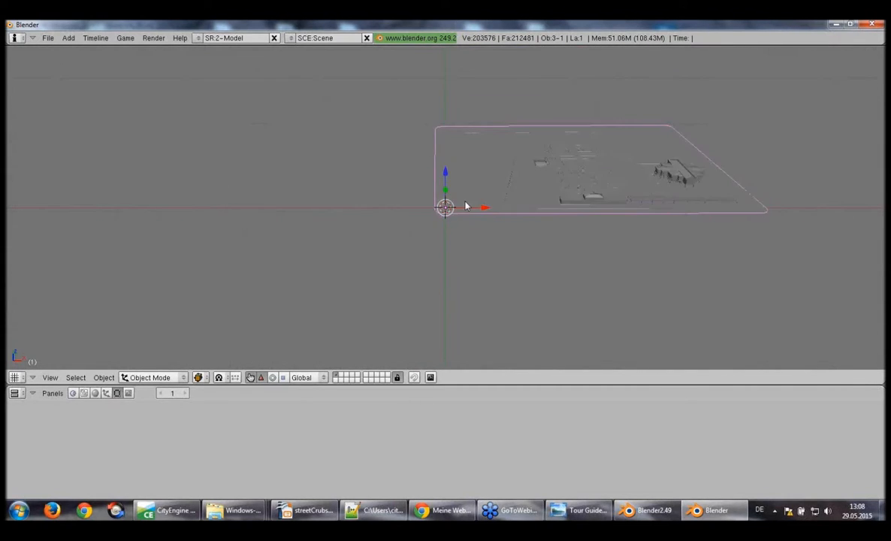
key("KP_6")
key("KP_6")
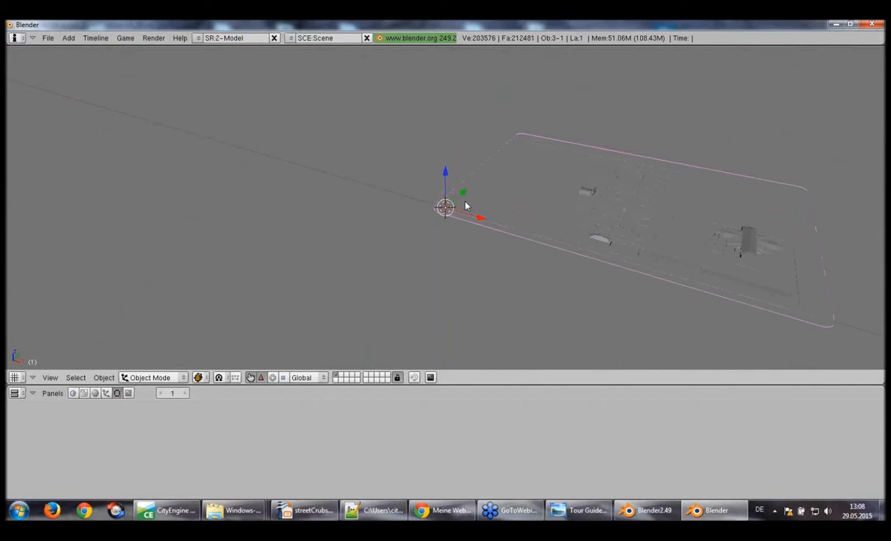
key("KP_6")
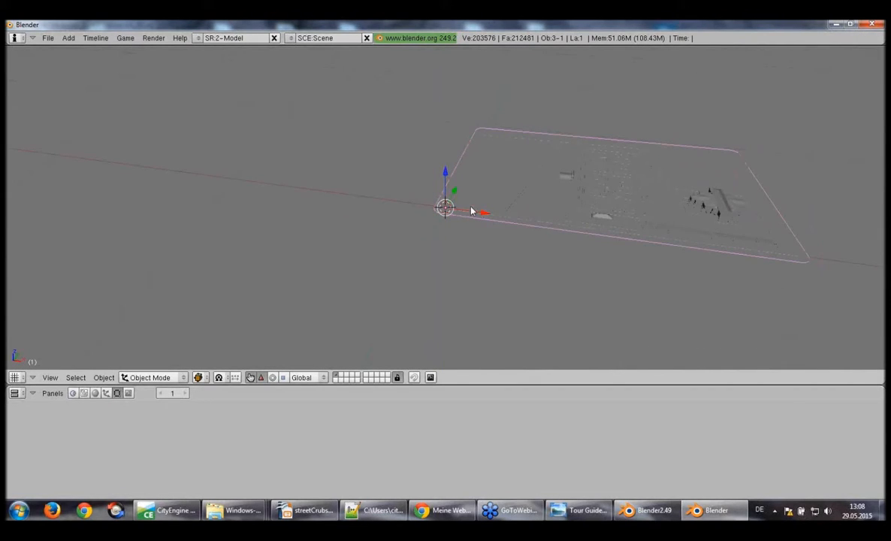
Open the OGRE Meshes exporter for the imported model and enter c:\ as the export path
left_click(47, 38)
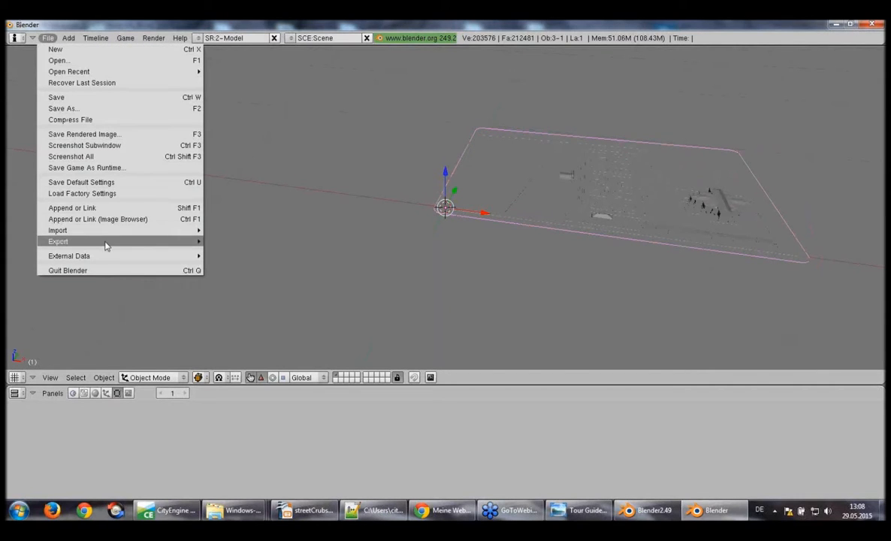
mouse_move(105, 244)
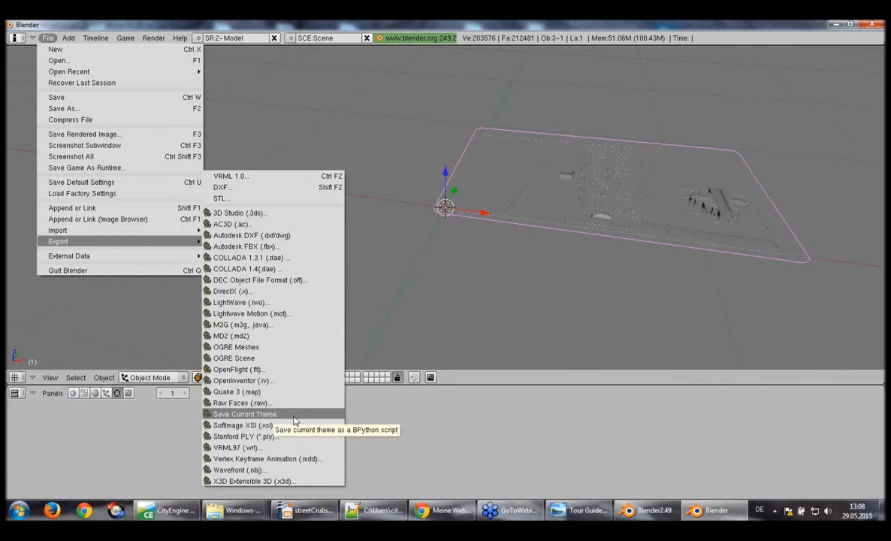
left_click(306, 346)
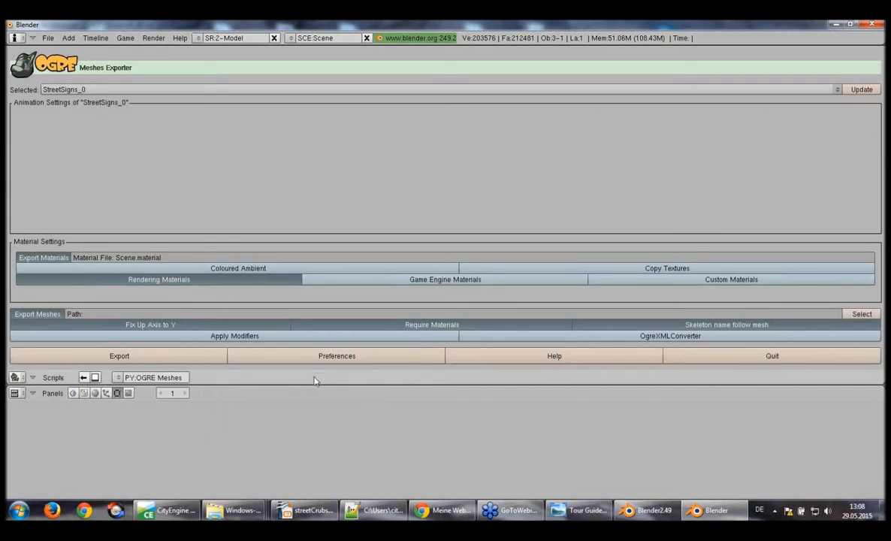
left_click(104, 314)
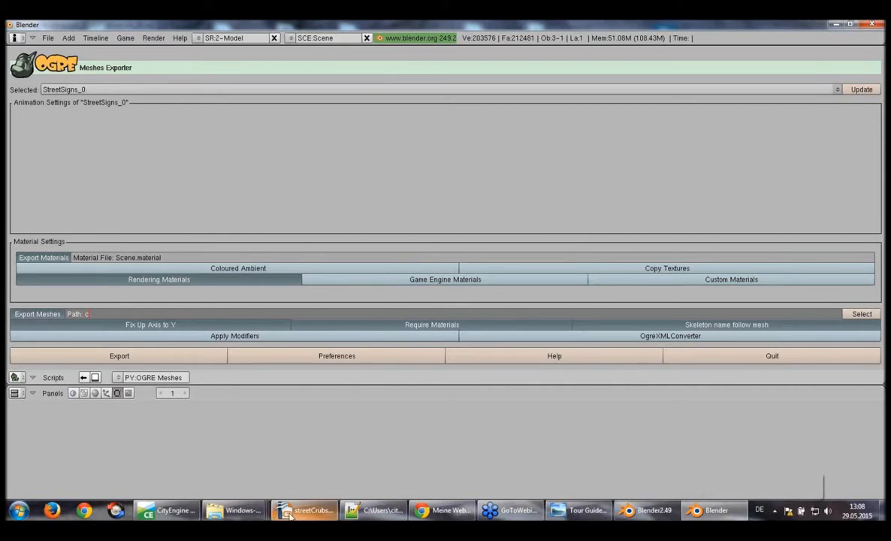
Switch to the file explorer and open the Ogre export folder inside MalayDrivingSchool\Model
mouse_move(235, 511)
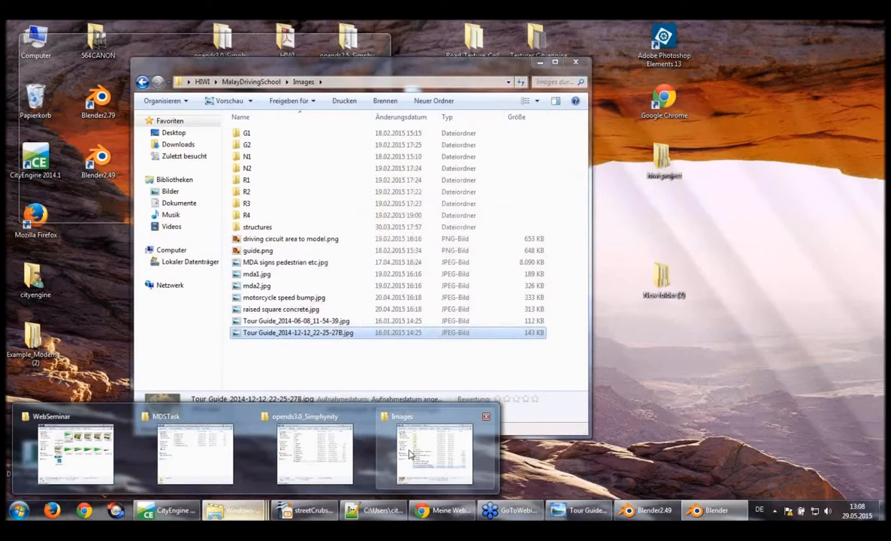
left_click(409, 453)
left_click(241, 83)
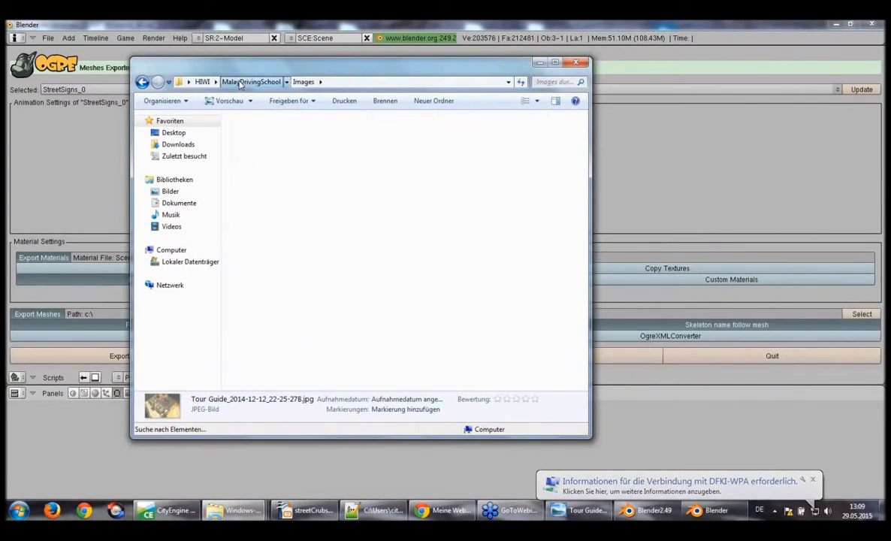
double_click(254, 171)
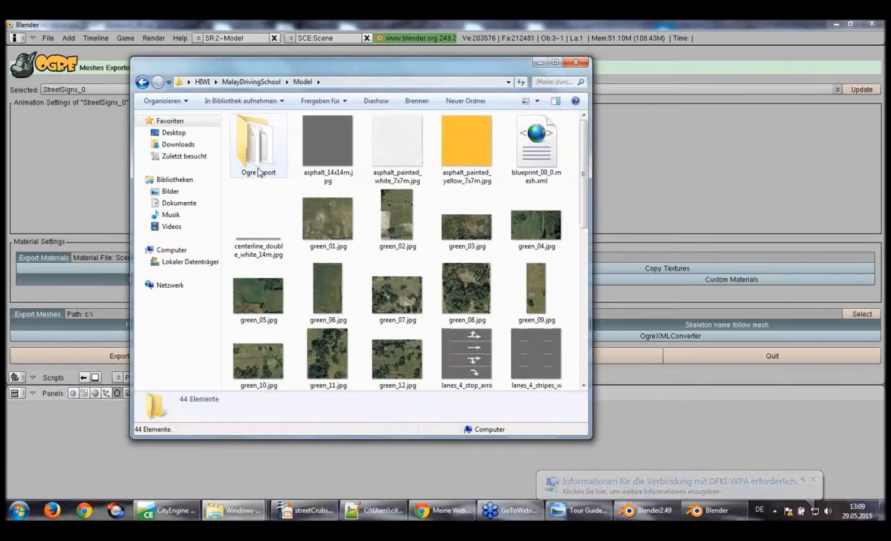
double_click(257, 171)
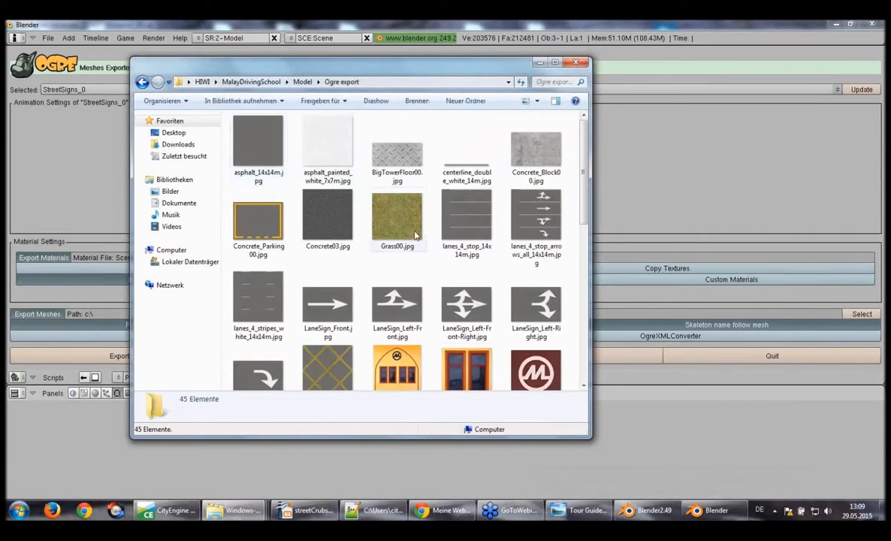
scroll(390, 284, "down", 5)
scroll(390, 284, "up", 5)
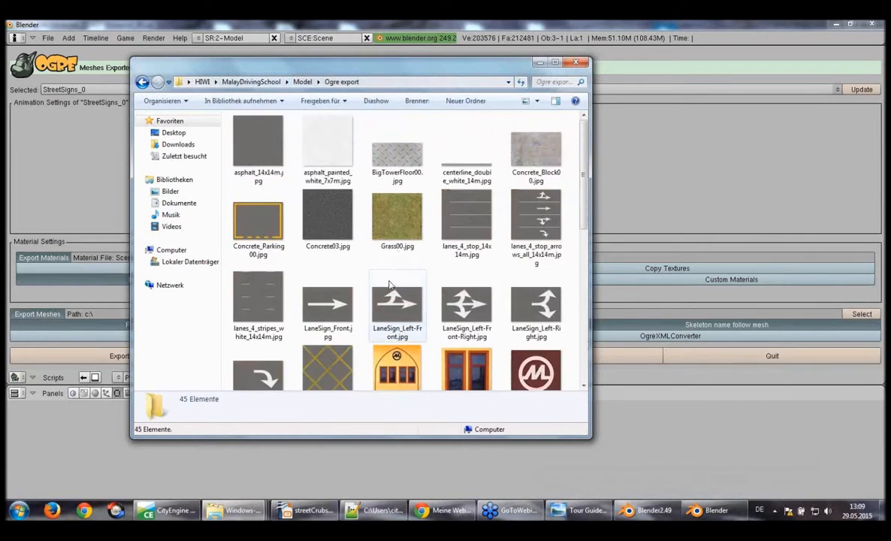
Copy the folder's path C:\Users\cityengine\Desktop\HIWI\MalayDrivingSchool\Model\Ogre export and set it as the export path in Blender's OGRE Meshes exporter
left_click(420, 82)
key("ctrl+c")
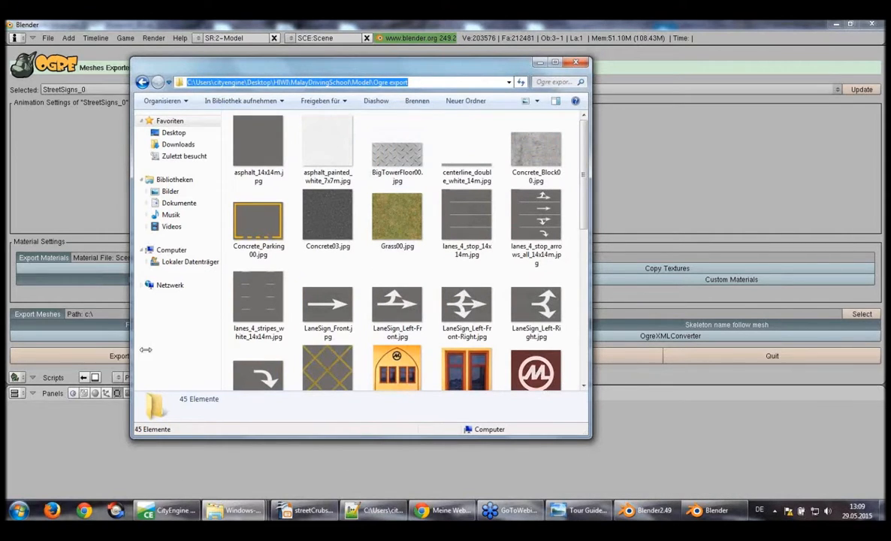
left_click(105, 317)
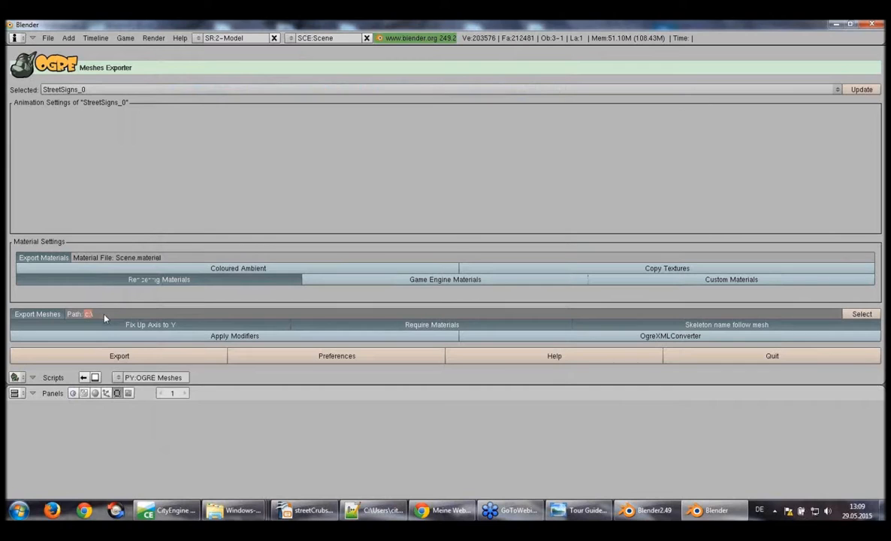
key("ctrl+v")
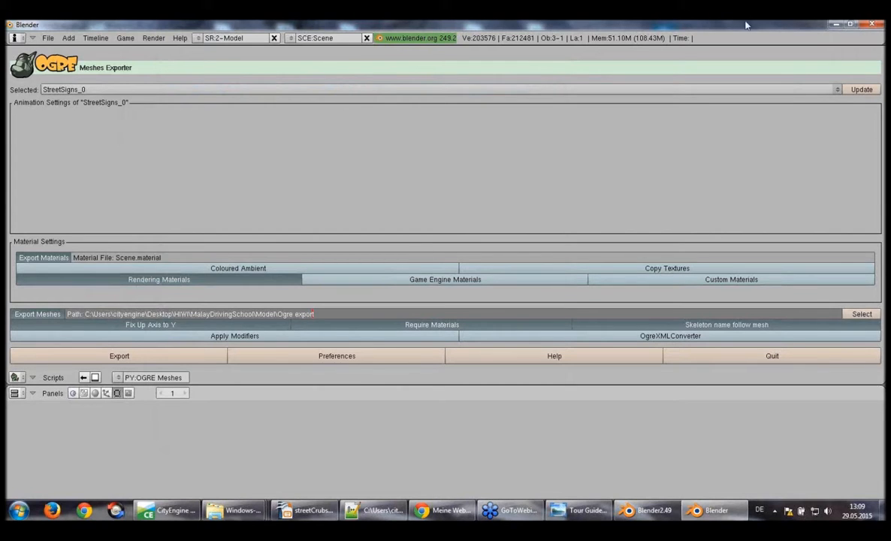
Open the desktop notes file Belnder Exports to OpenDS.txt and highlight the list of required OGRE mesh export options
left_click(834, 25)
left_click(834, 25)
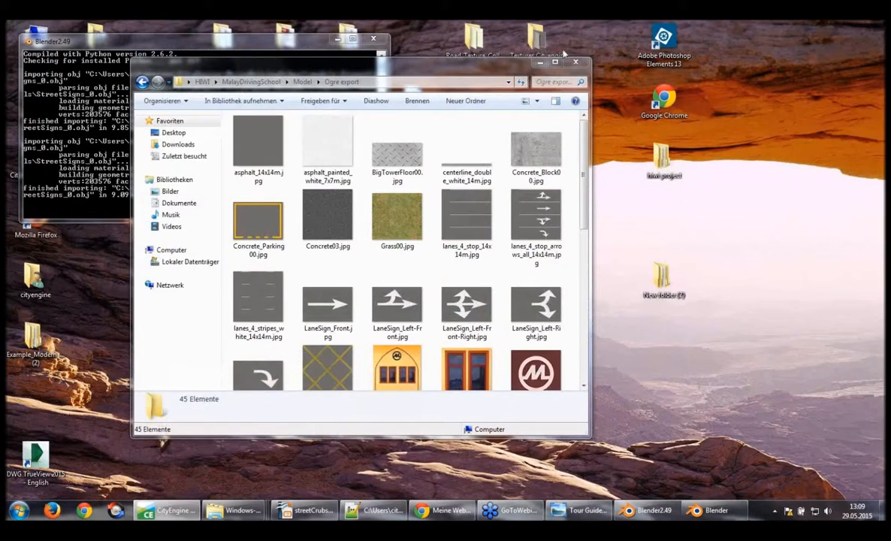
left_click(540, 65)
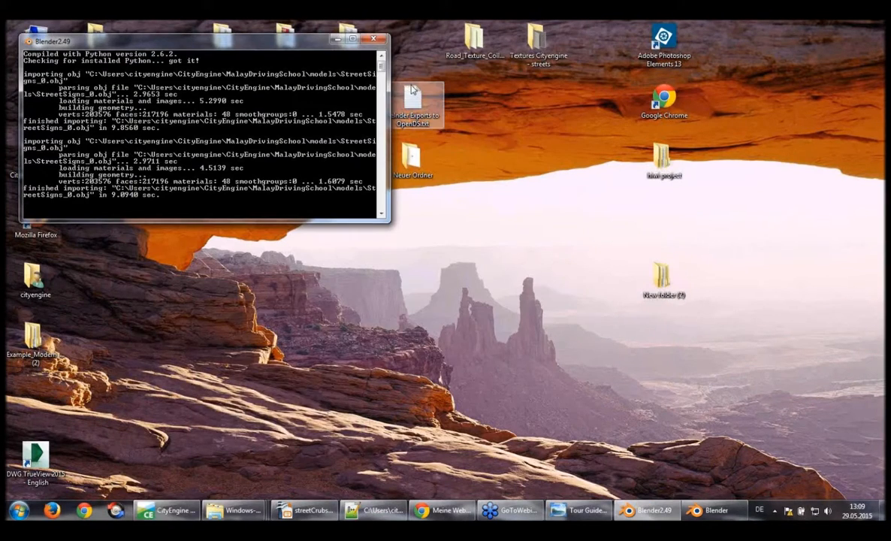
left_click_drag(408, 94, 478, 337)
double_click(477, 337)
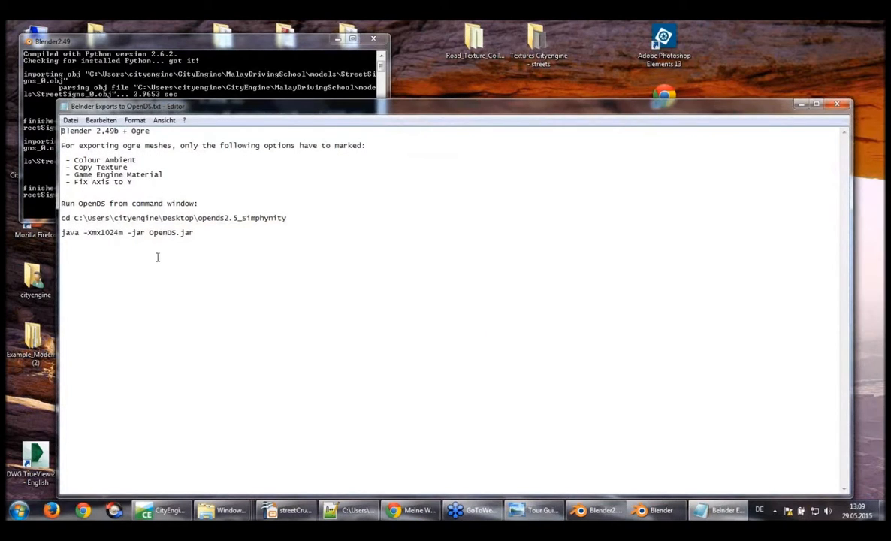
left_click_drag(138, 182, 50, 153)
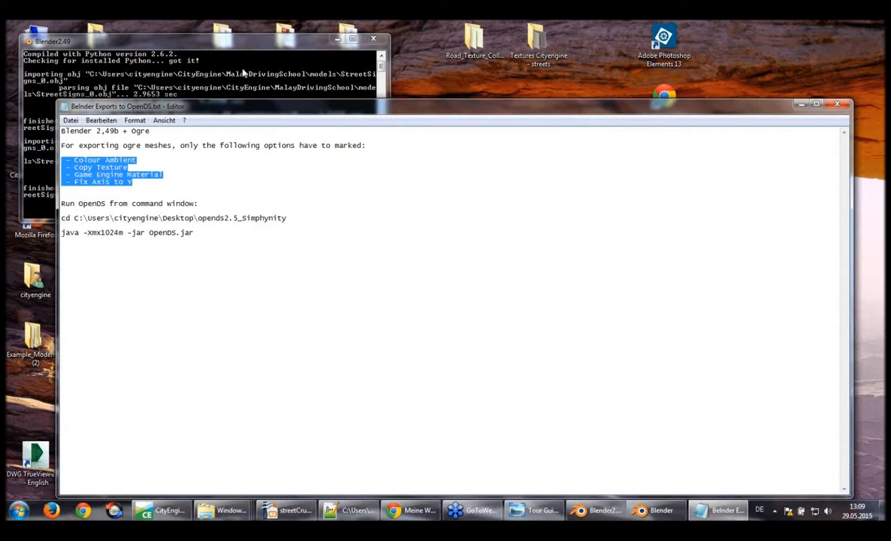
Return to Blender and enable Coloured Ambient, Copy Textures and Game Engine Materials in the OGRE Meshes exporter
mouse_move(647, 514)
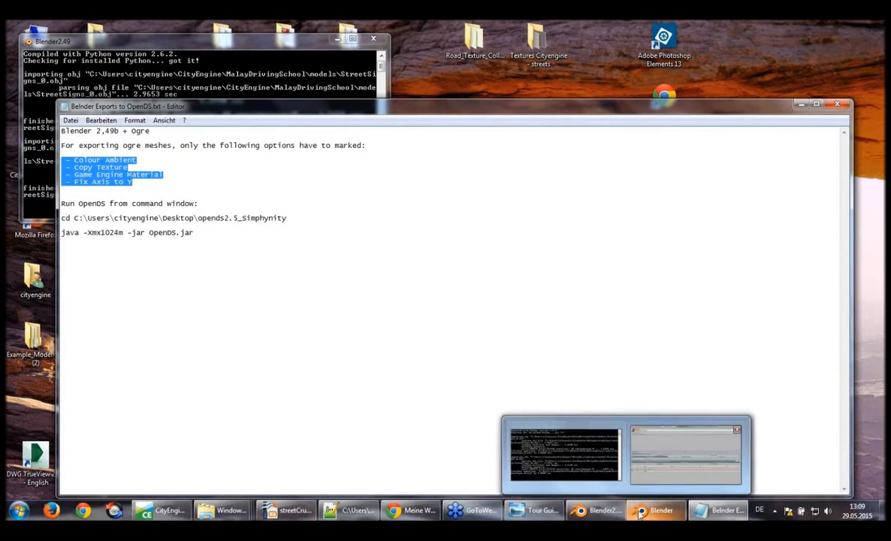
left_click(668, 448)
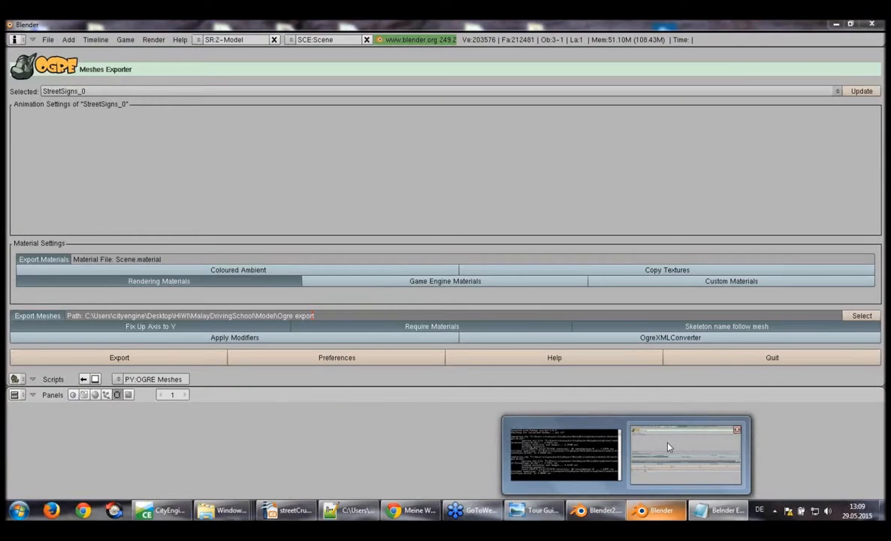
left_click(370, 268)
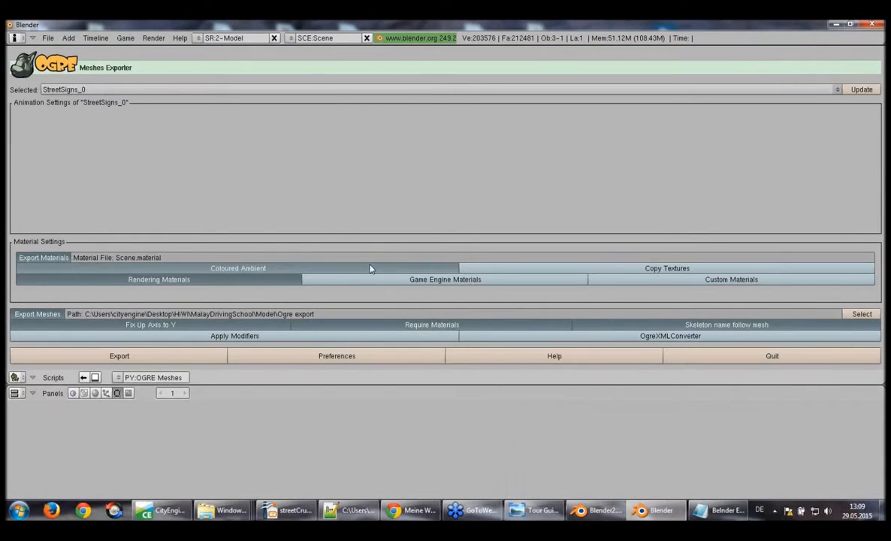
left_click(539, 269)
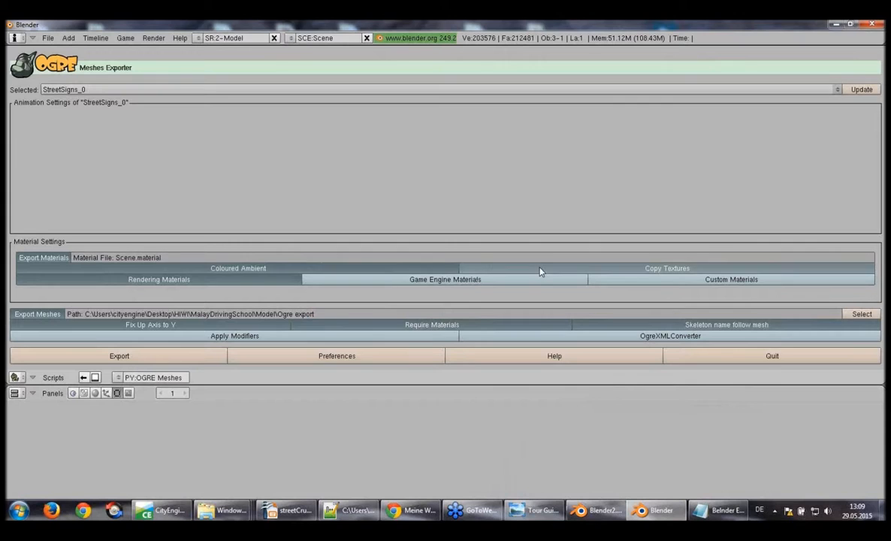
left_click(448, 282)
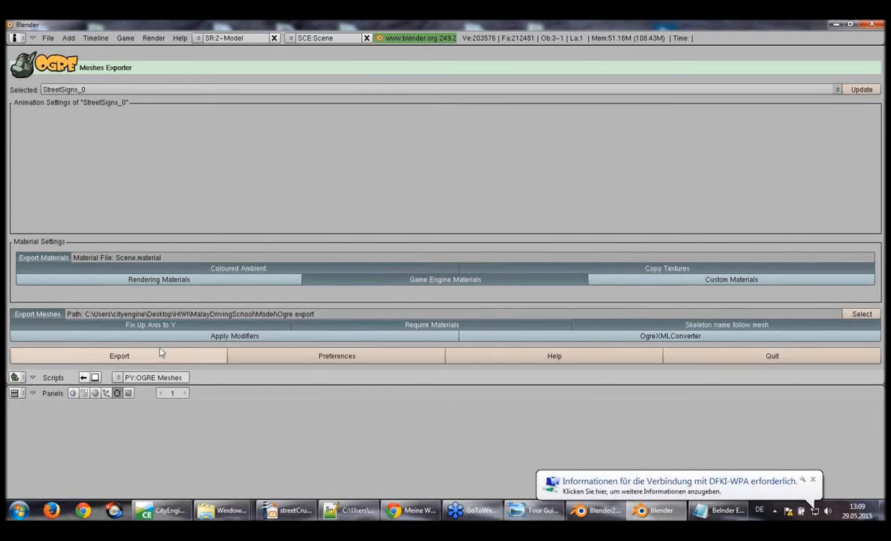
Choose StreetSigns_0 as the selected mesh, export it with its materials, and dismiss the export log
left_click(775, 87)
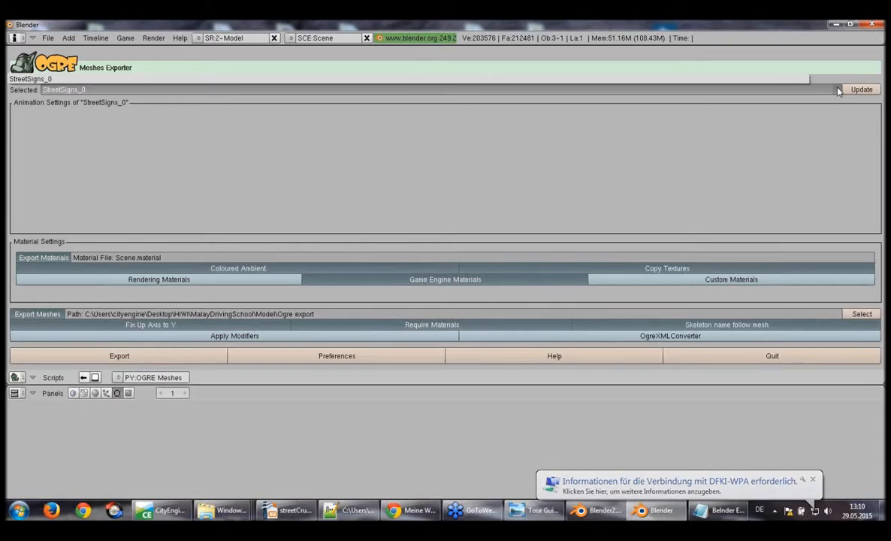
left_click(125, 79)
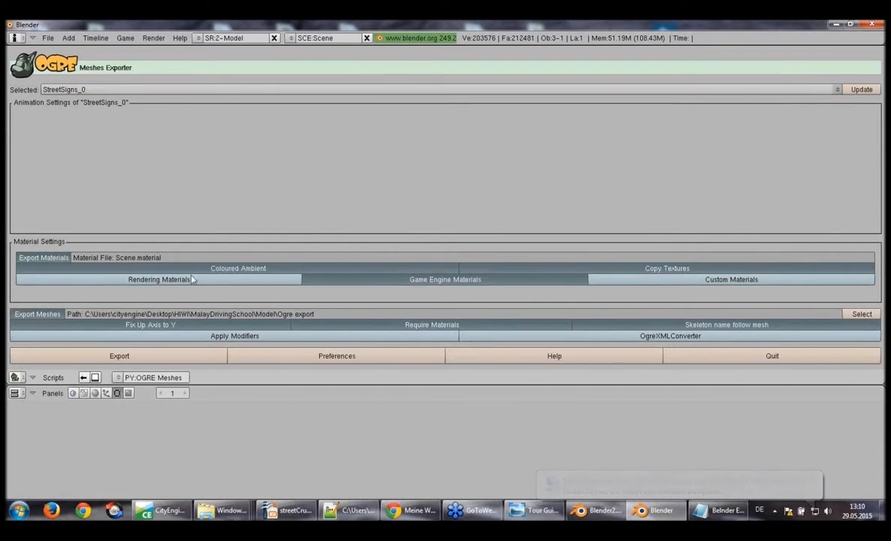
left_click(118, 357)
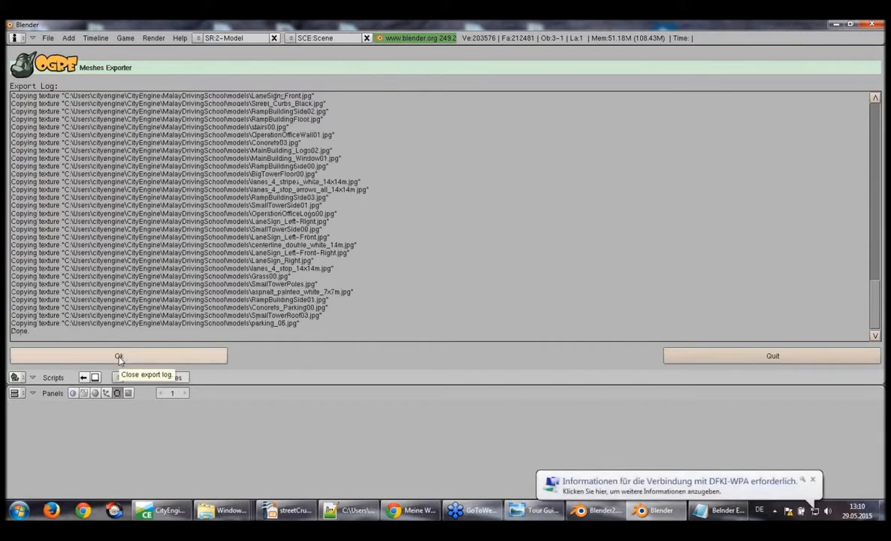
left_click(119, 359)
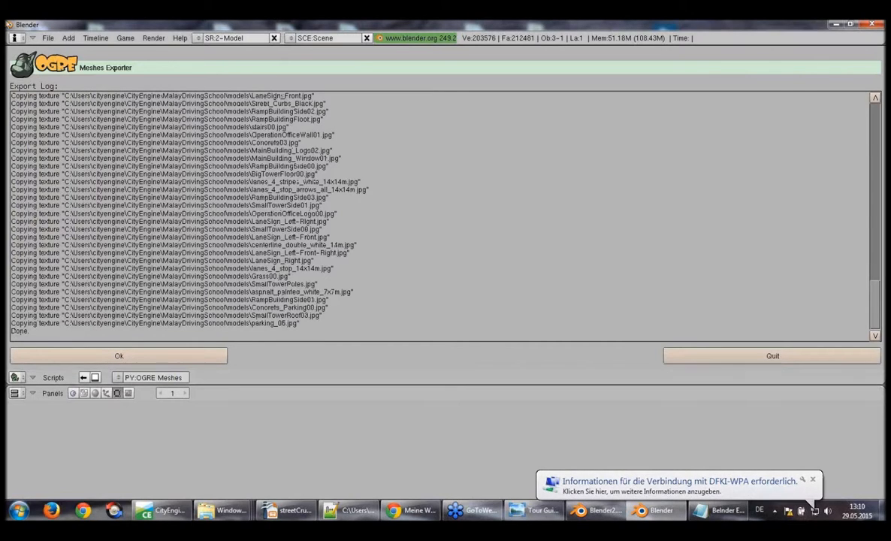
Open the OGRE Scene exporter and select only StreetSigns_0, leaving out Camera and Lamp
left_click(47, 38)
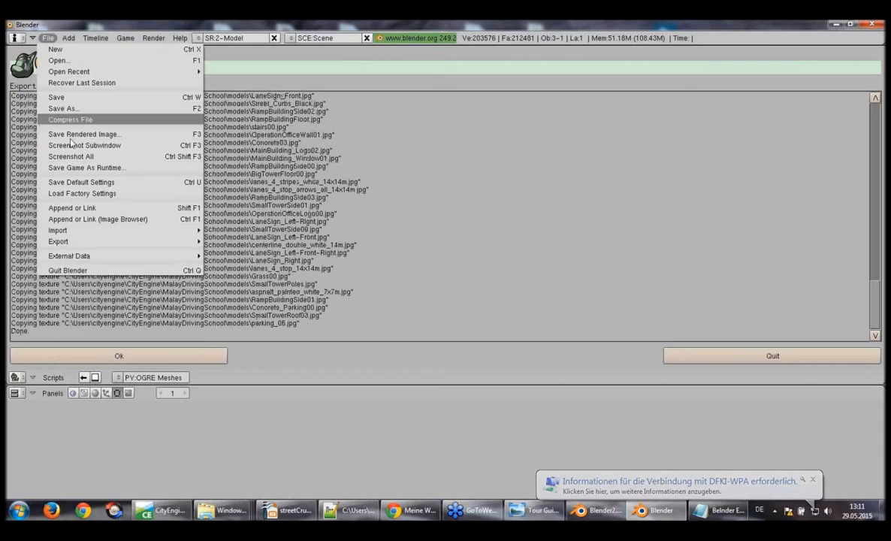
mouse_move(79, 242)
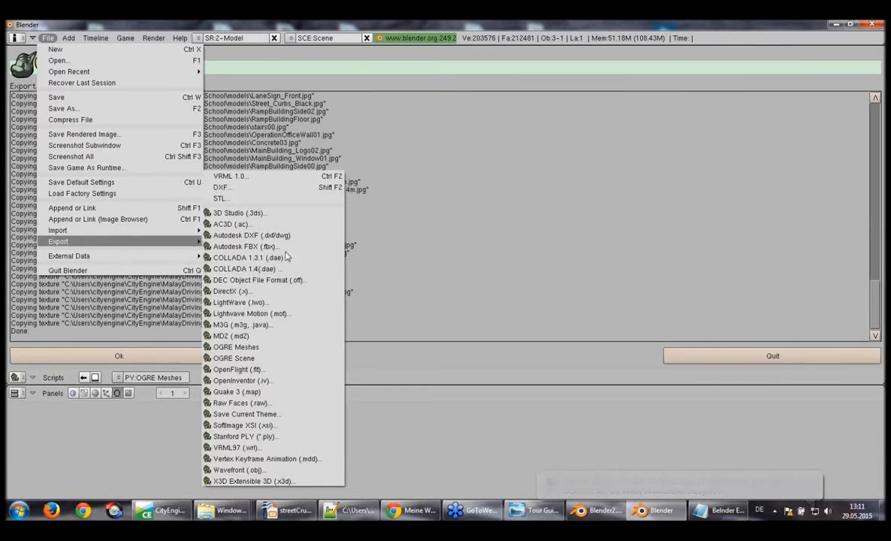
left_click(299, 359)
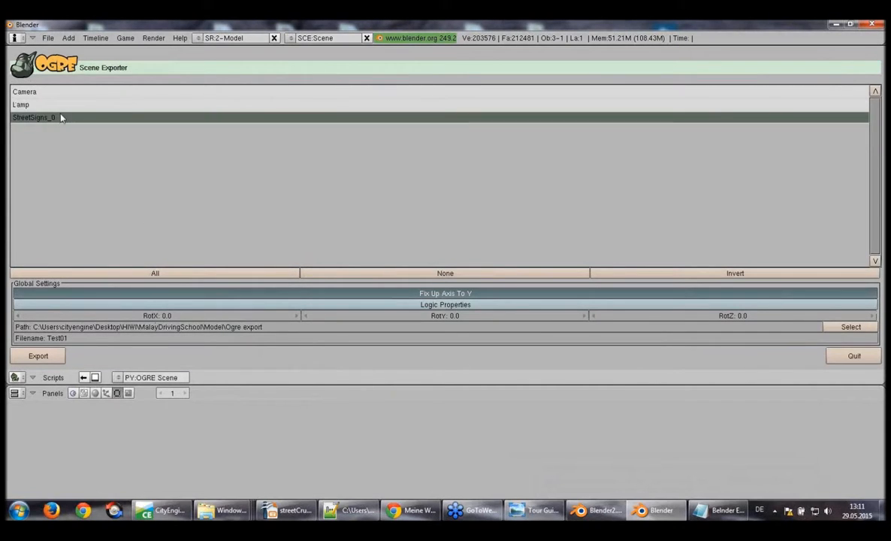
left_click(40, 121)
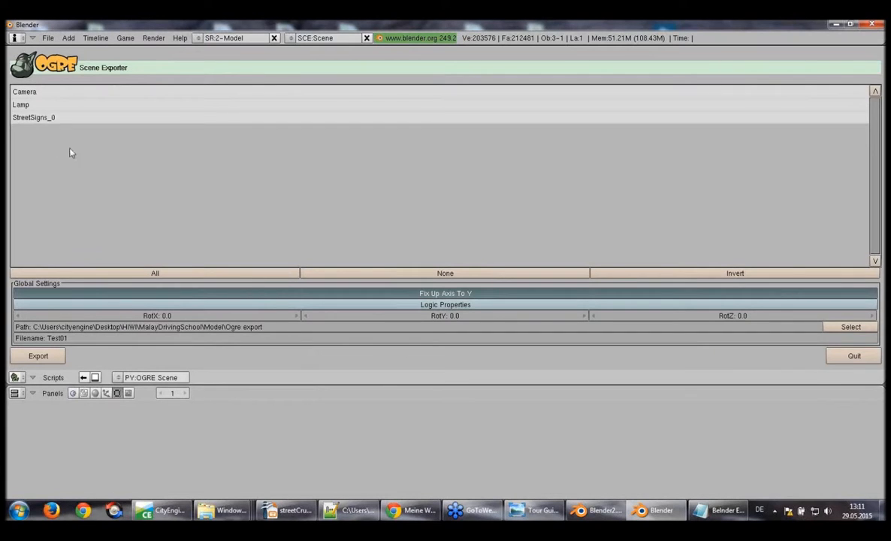
left_click(48, 118)
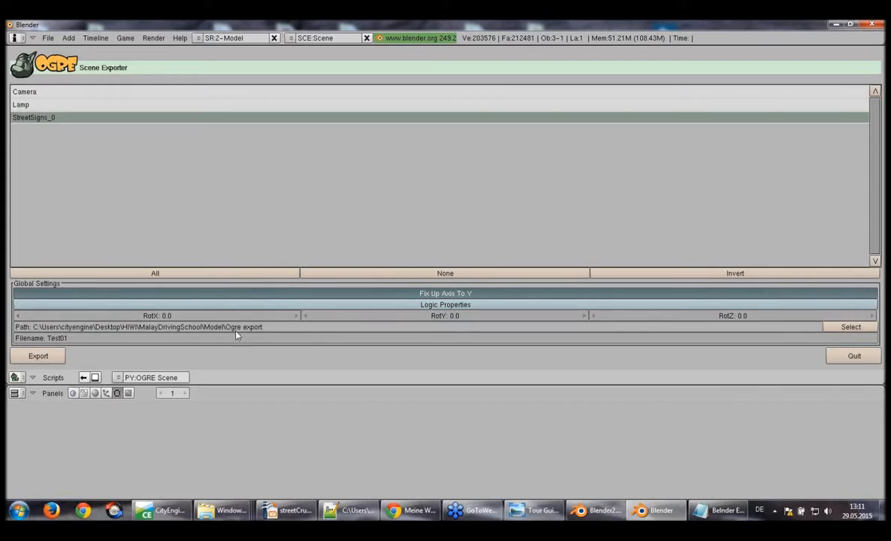
left_click(143, 272)
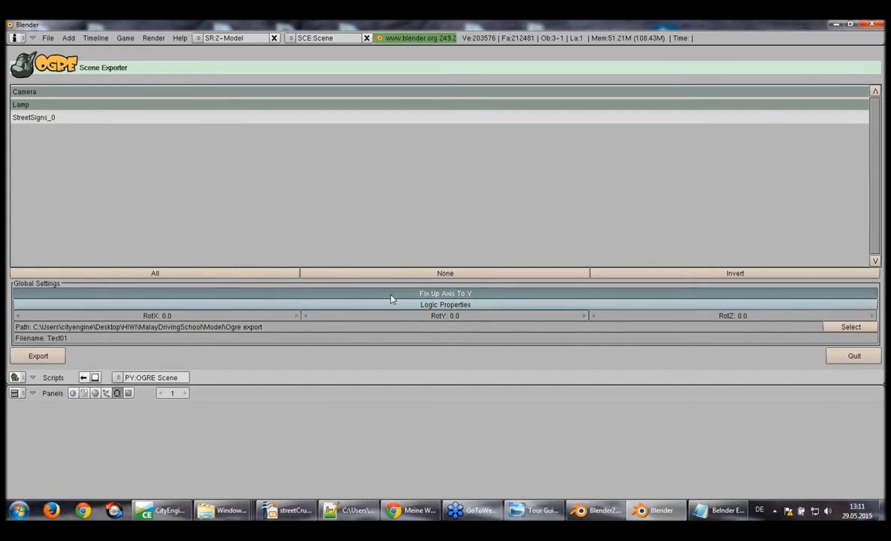
left_click(412, 273)
left_click(47, 117)
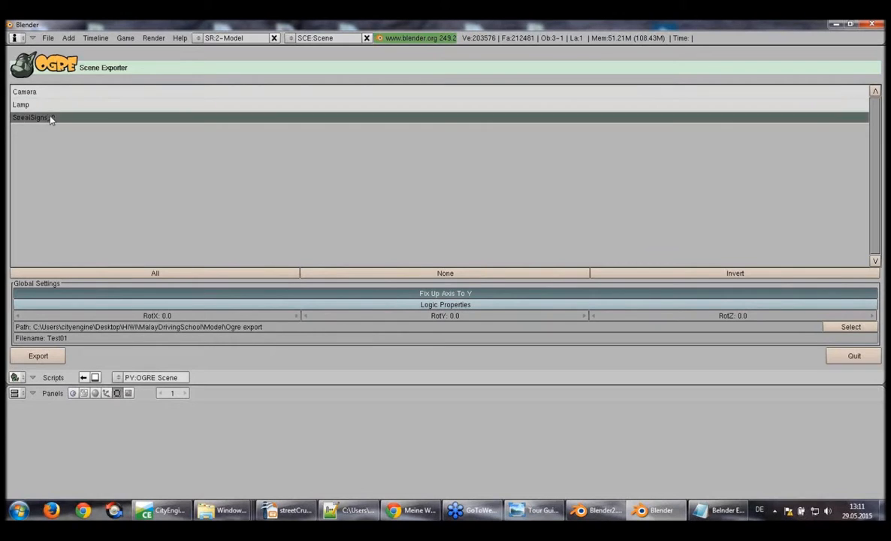
Keep the Ogre export folder as the path, set the file name to Test01.scene, and export the scene
left_click(285, 328)
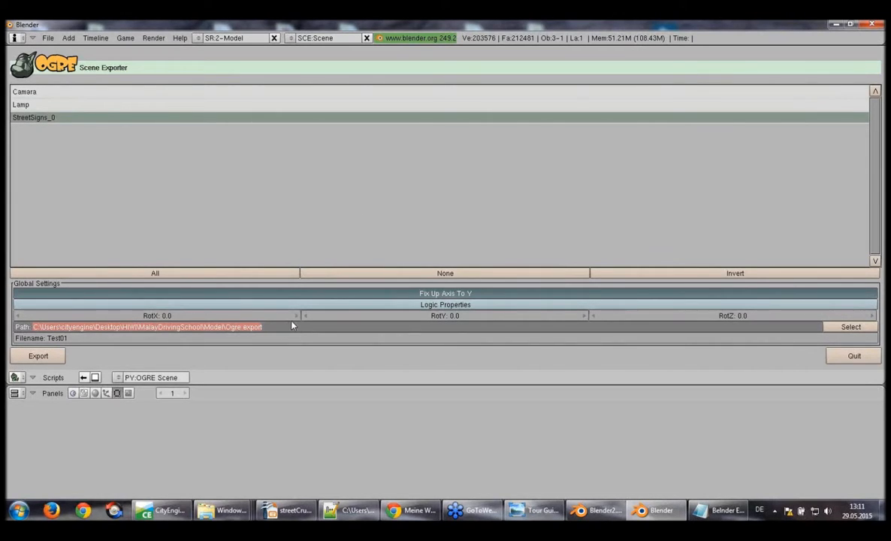
left_click(293, 325)
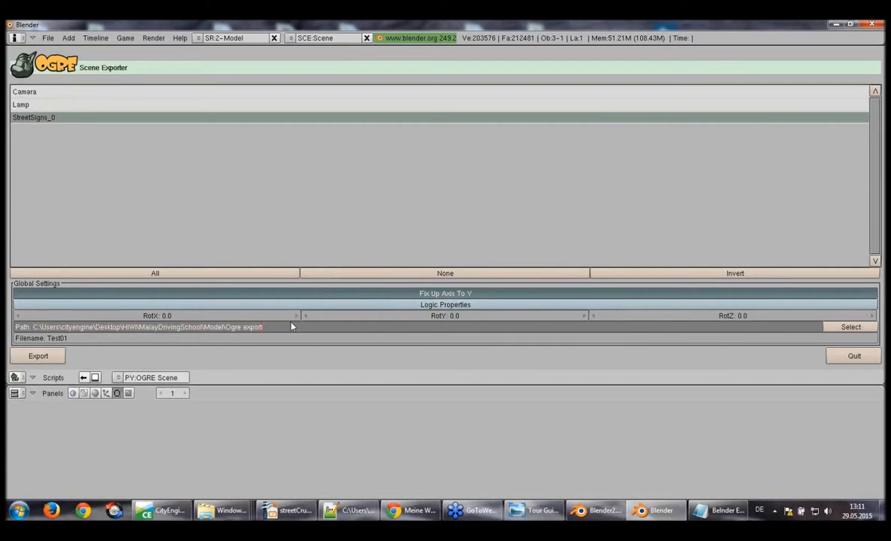
left_click(75, 339)
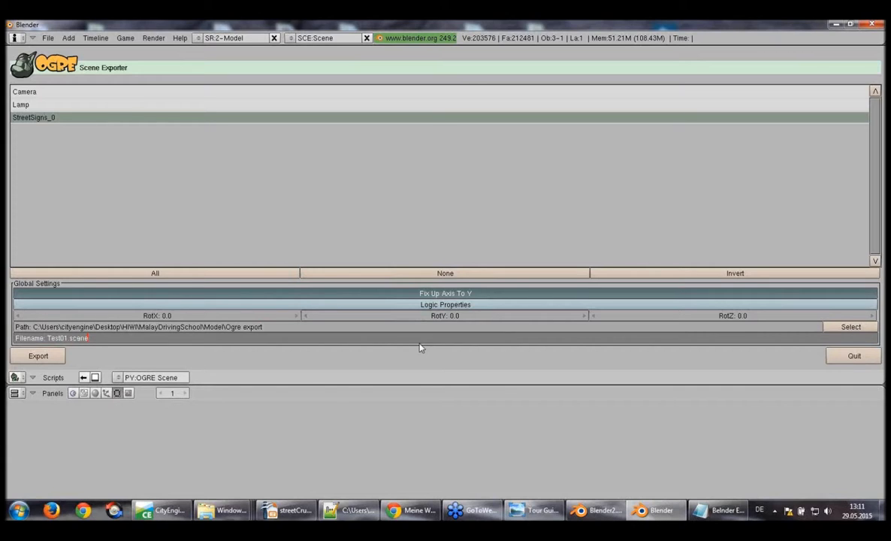
left_click(39, 356)
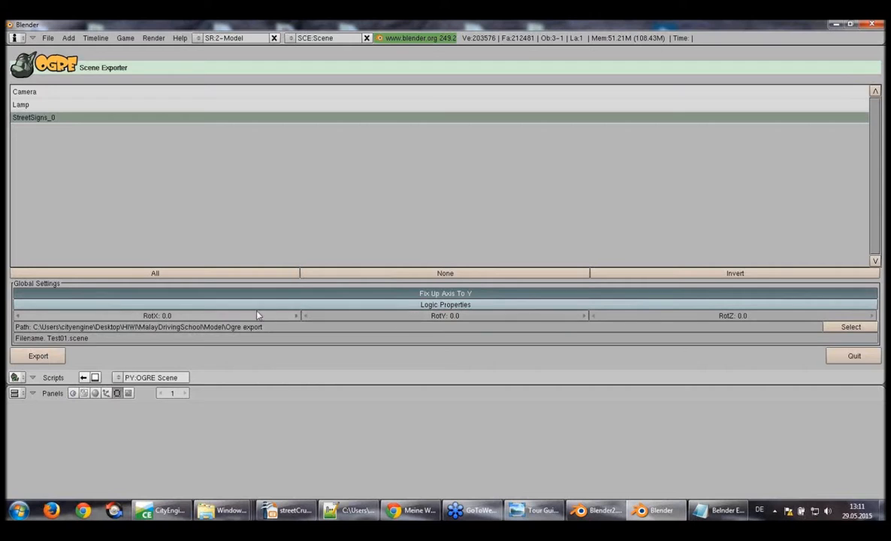
left_click(44, 359)
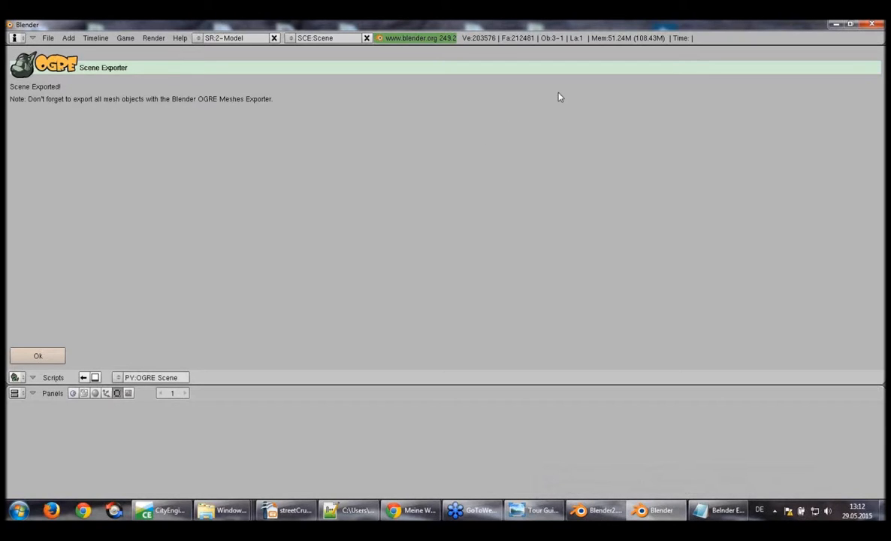
Close Blender and the export notes text file
left_click(868, 25)
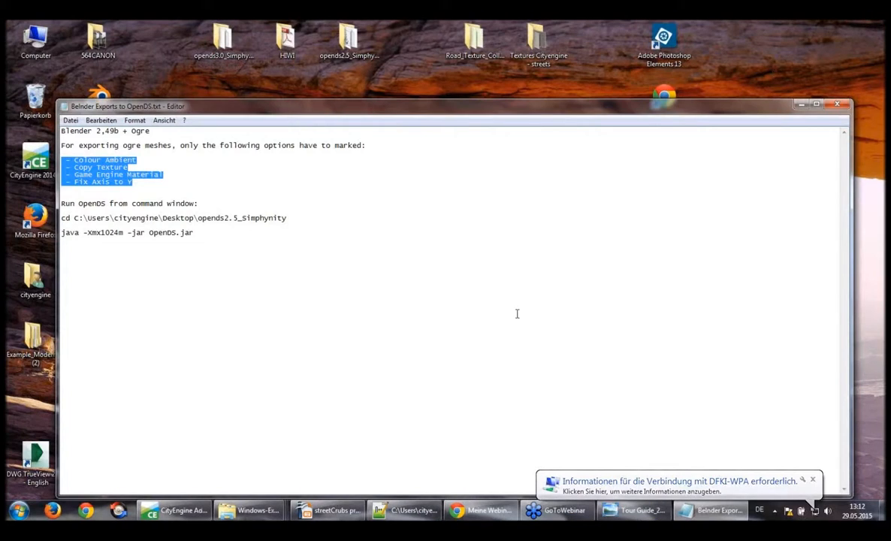
left_click(839, 104)
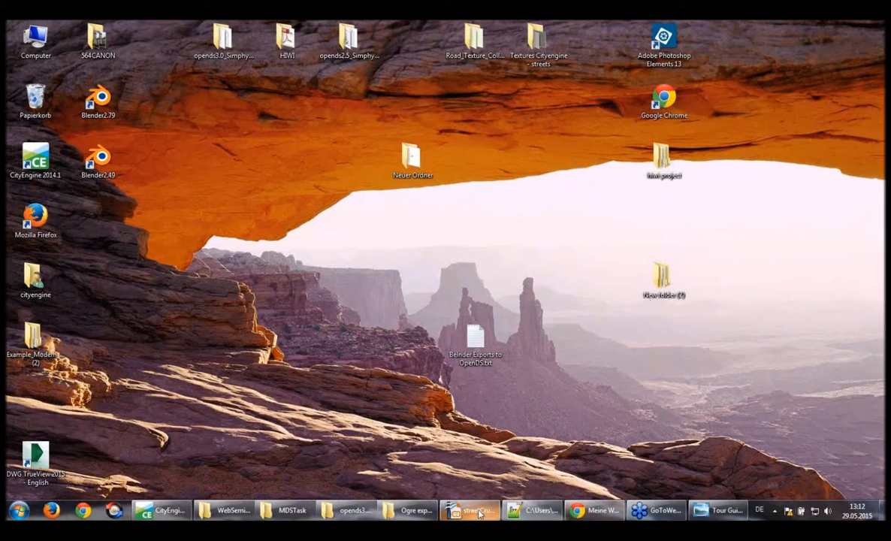
Go to the Scenes/MDSTask folder in the opends3.0_Simphynity assets and look through its texture and mesh files
mouse_move(290, 516)
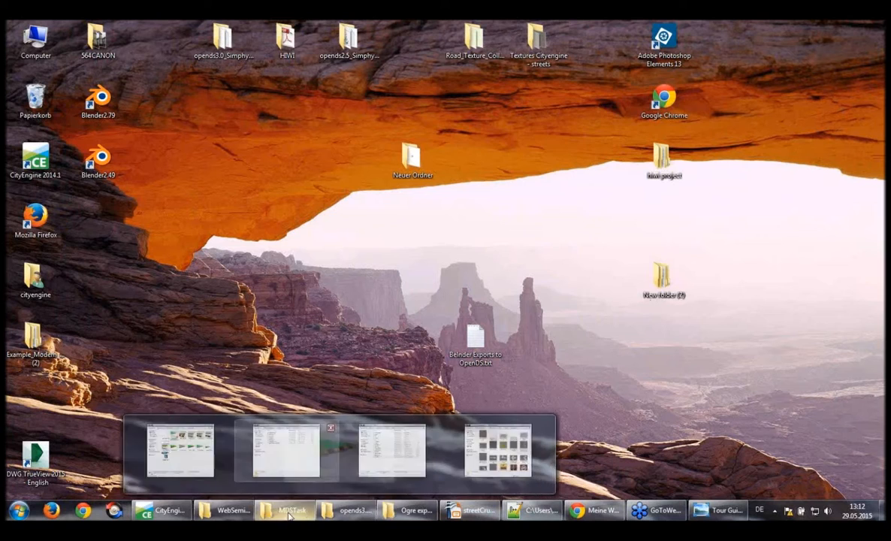
left_click(247, 472)
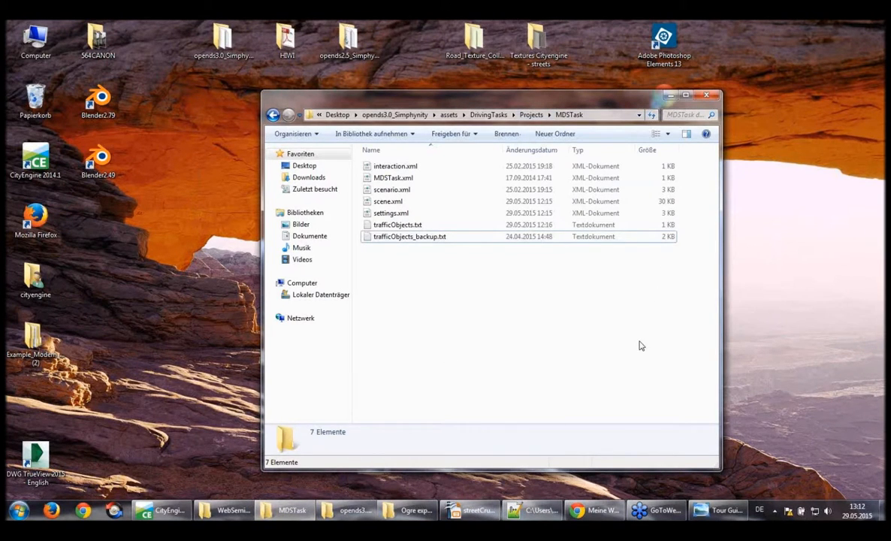
left_click(454, 115)
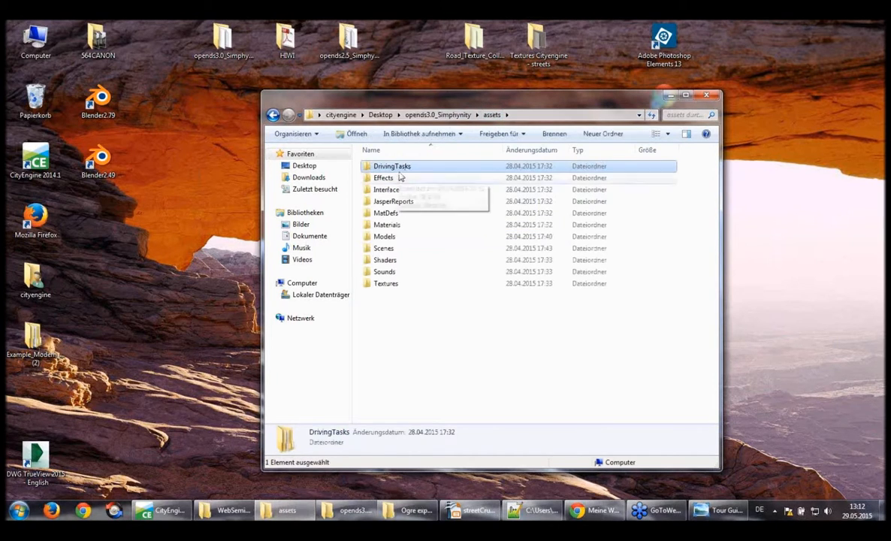
left_click(392, 249)
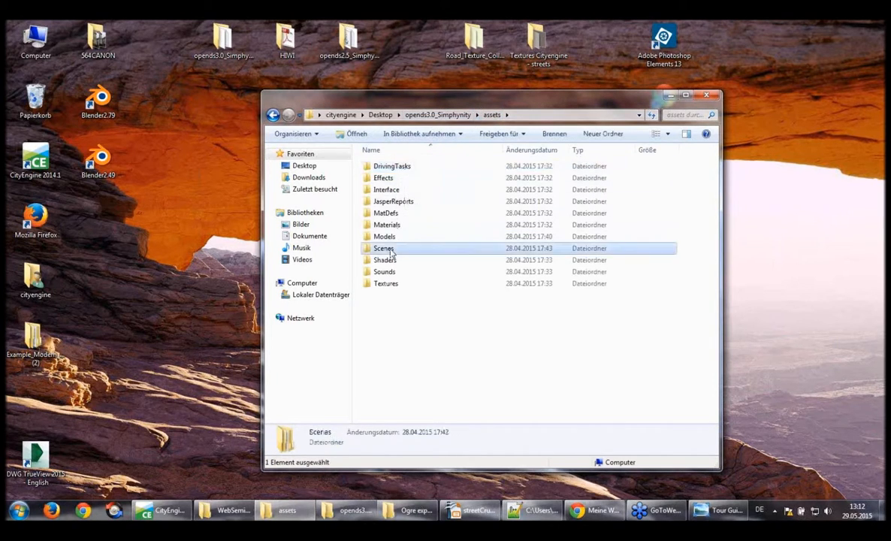
double_click(391, 252)
left_click(400, 216)
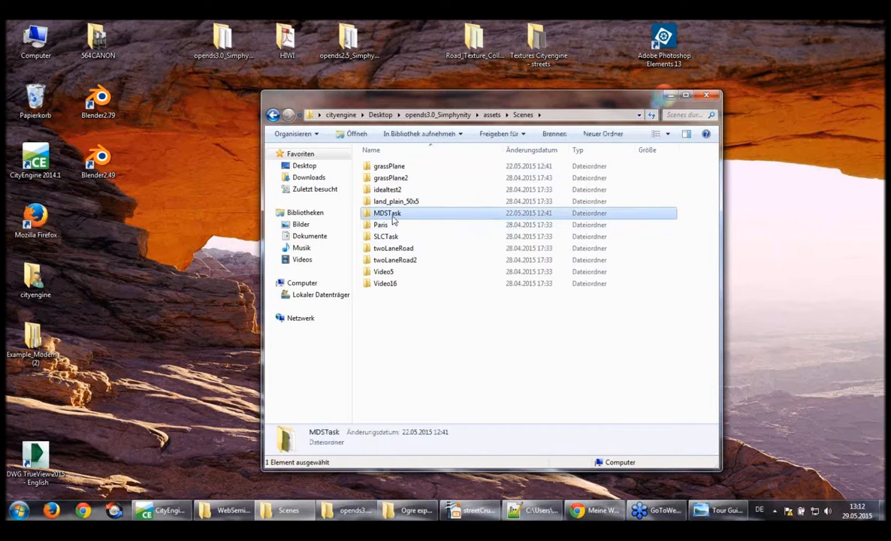
double_click(387, 214)
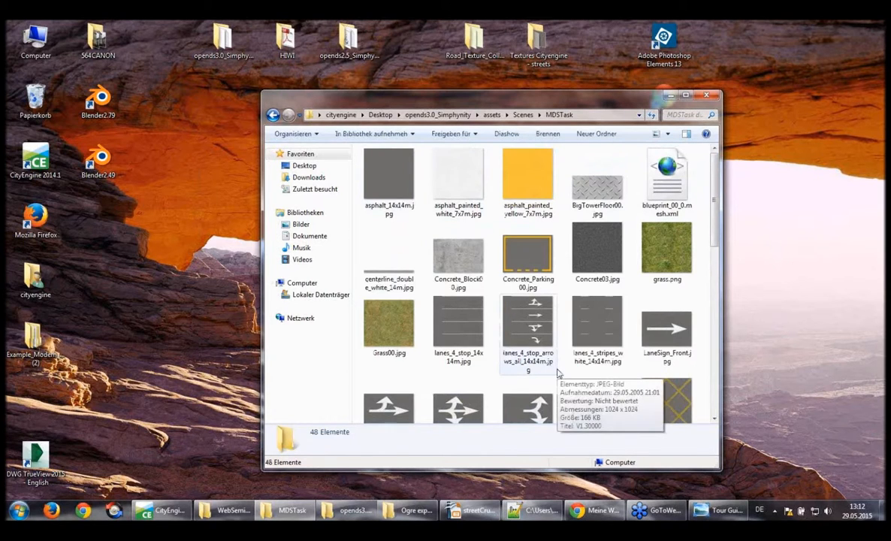
scroll(594, 361, "down", 2)
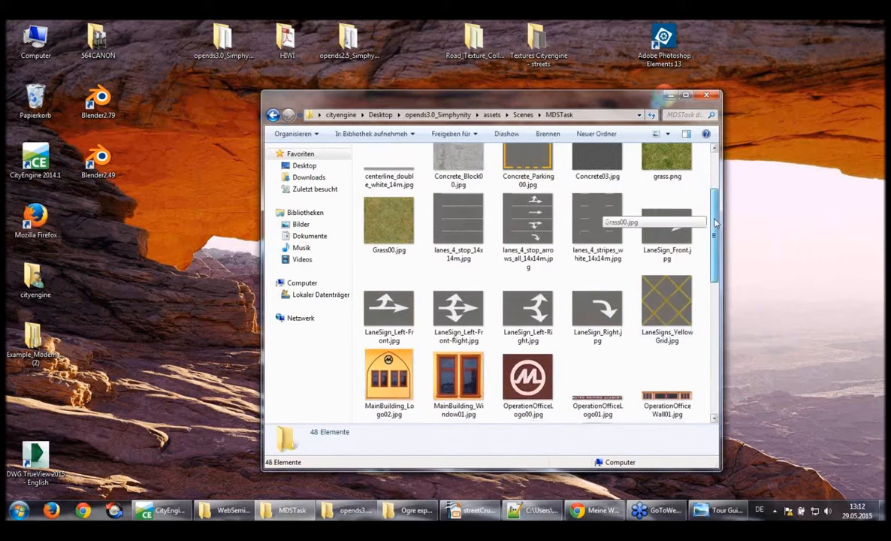
left_click_drag(716, 222, 736, 172)
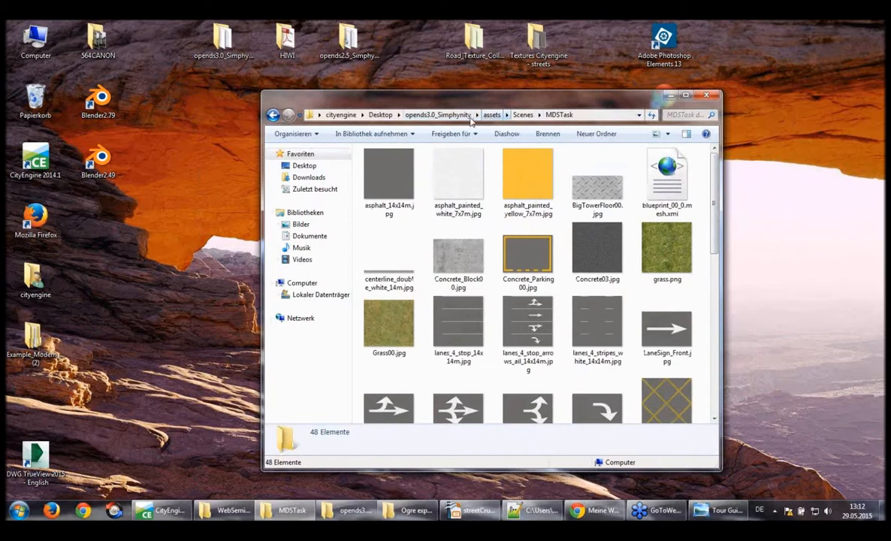
Go to the MDSTask project folder under assets/DrivingTasks/Projects in opends3.0_Simphynity
left_click(452, 116)
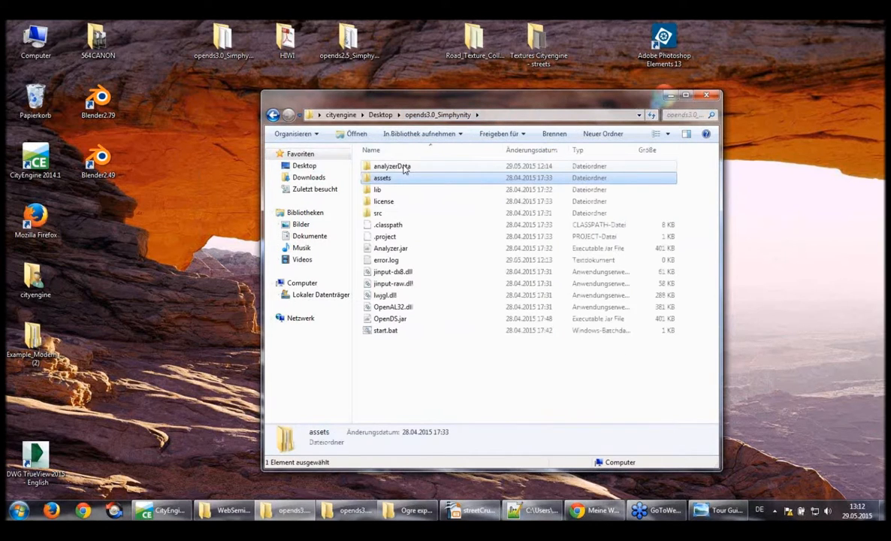
double_click(405, 181)
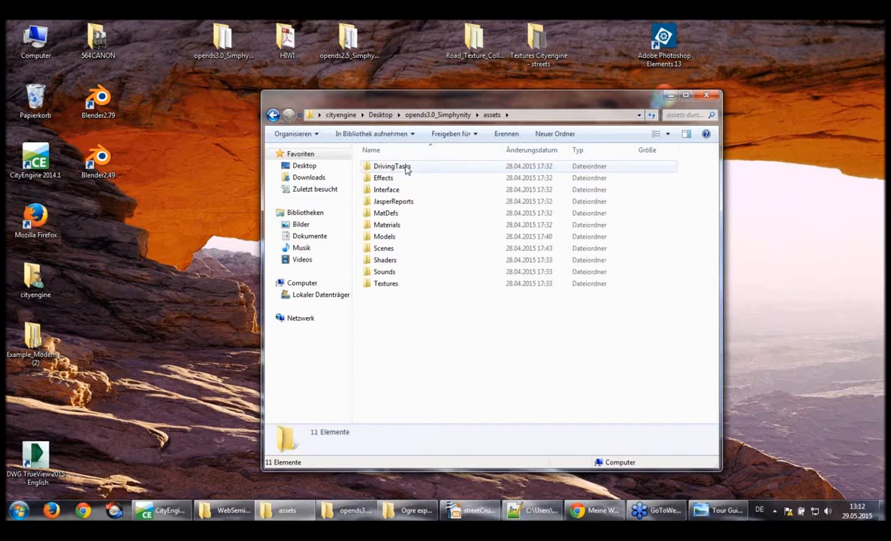
double_click(406, 167)
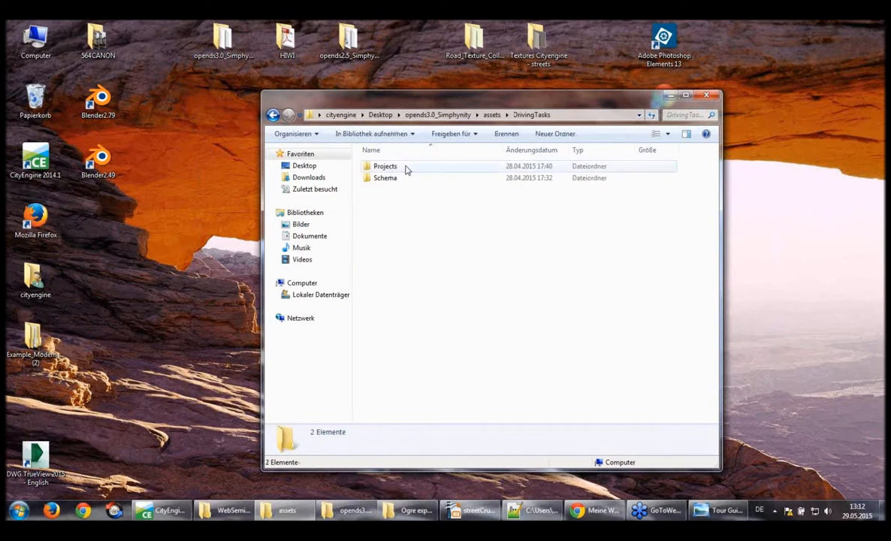
double_click(406, 167)
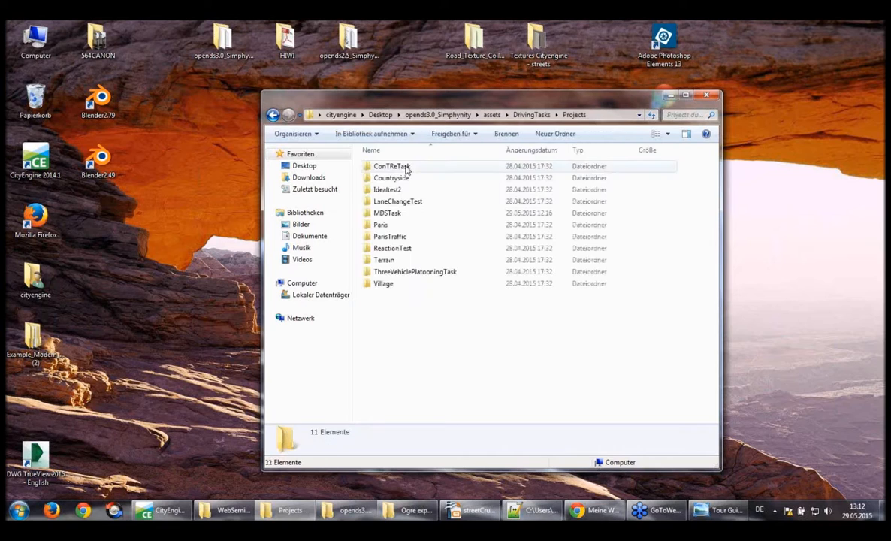
double_click(402, 215)
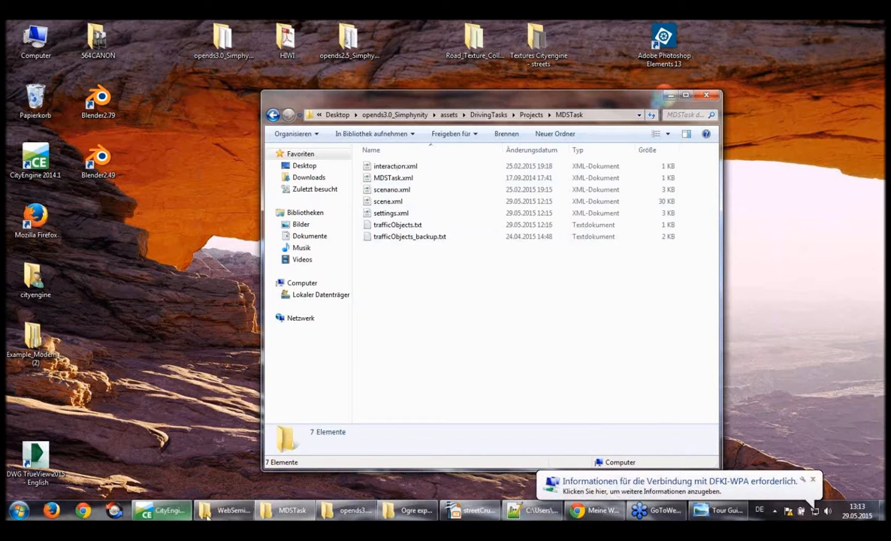
Switch to Notepad++ and examine the City model entry in scene.xml, including its Test01.scene path, scale, rotation and translation
left_click(531, 516)
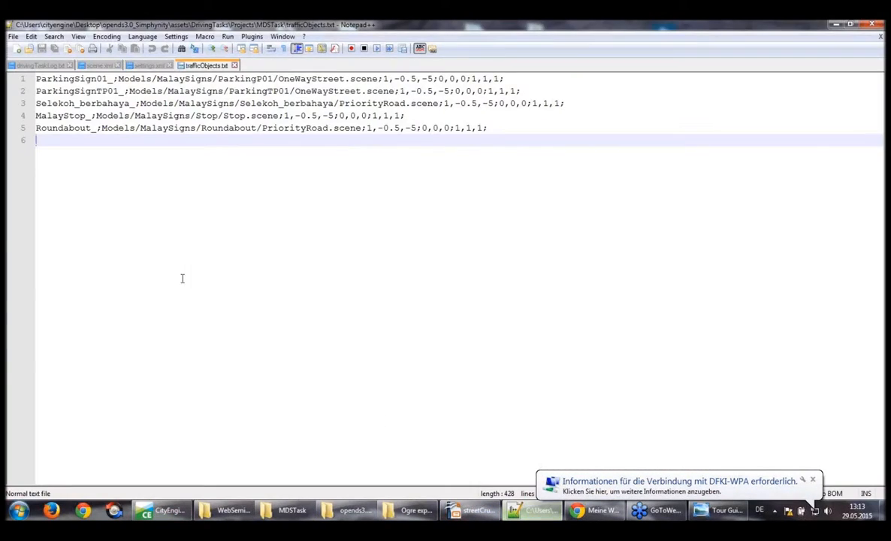
left_click(45, 66)
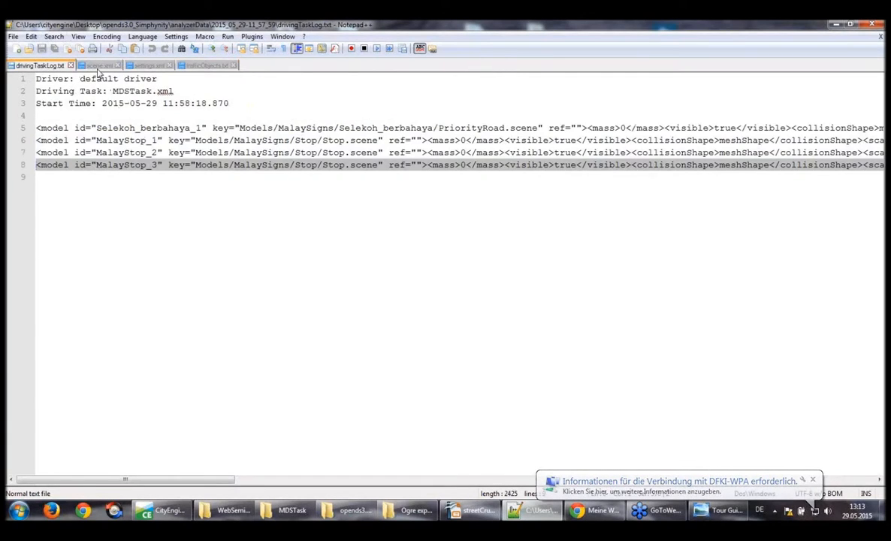
left_click(102, 66)
left_click(248, 153)
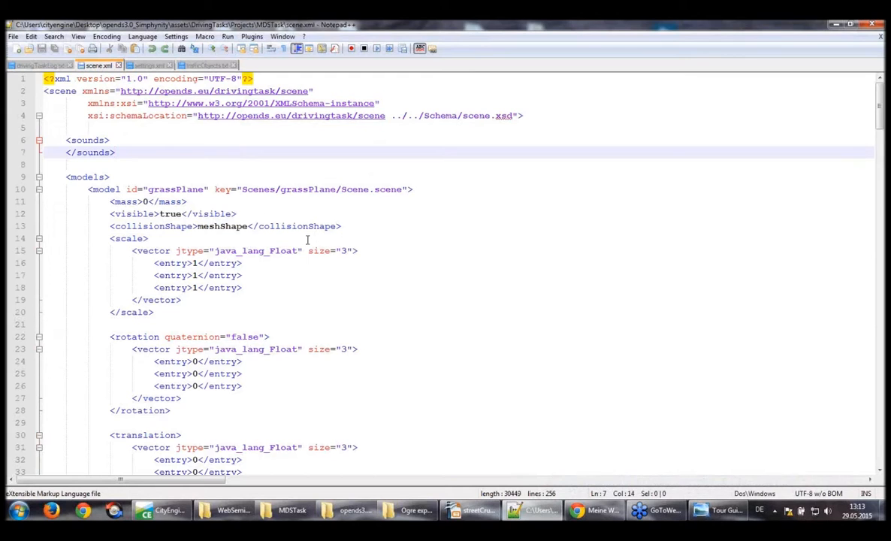
scroll(288, 260, "down", 5)
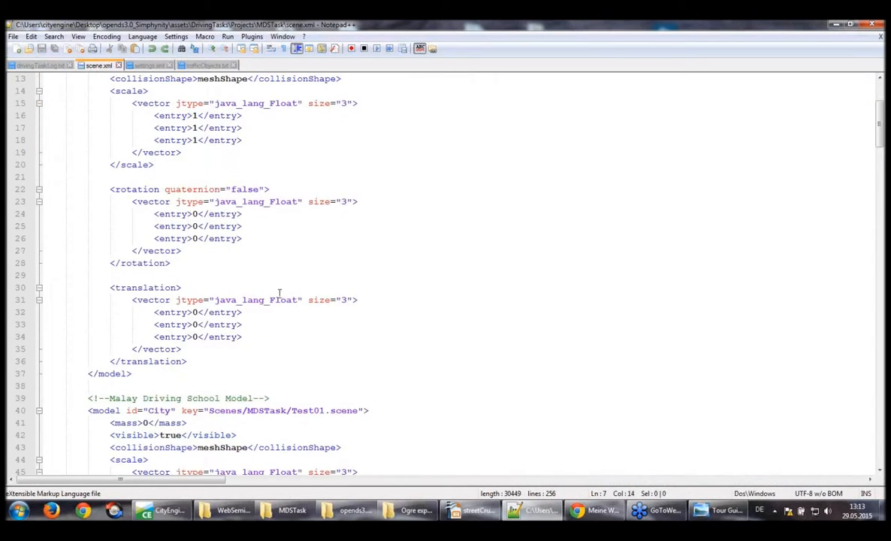
scroll(278, 294, "down", 2)
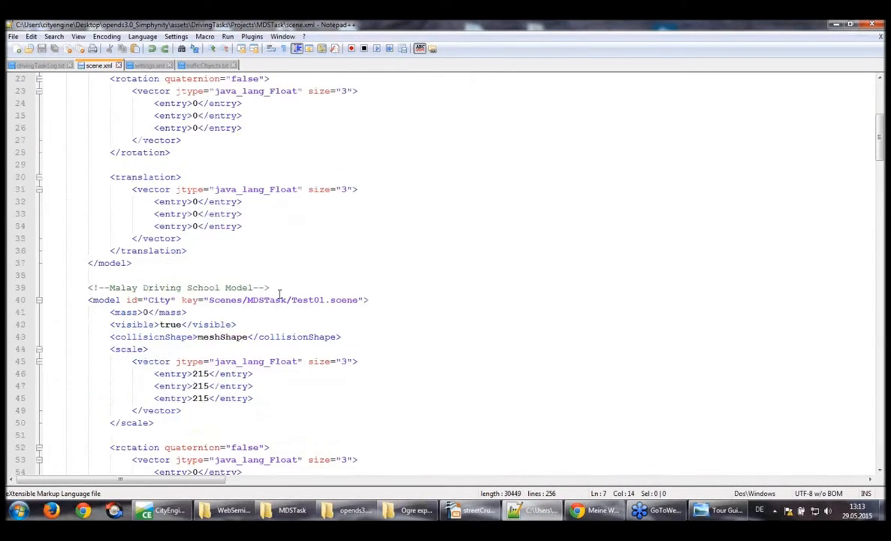
left_click(86, 300)
left_click(89, 300)
scroll(456, 295, "down", 6)
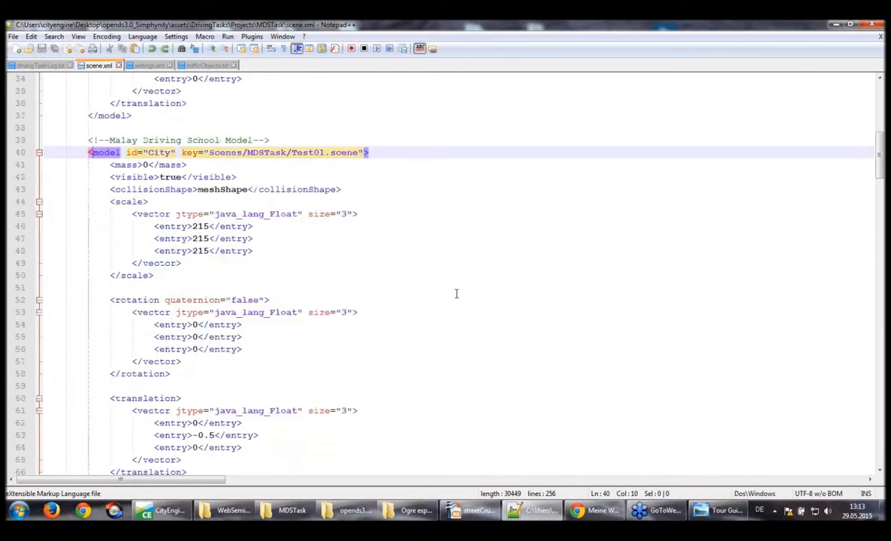
scroll(456, 295, "up", 1)
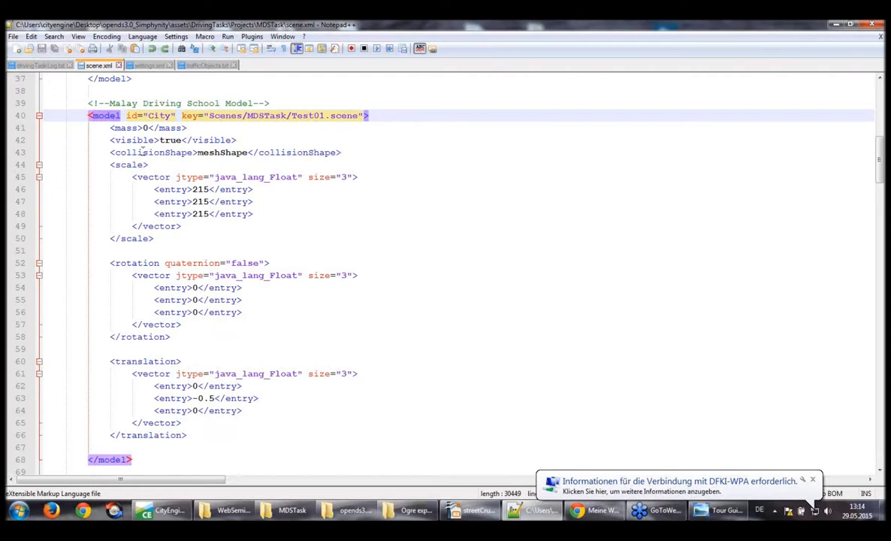
Examine the objectLocator block in settings.xml, highlighting its enable value and the trafficObjects.txt file name
left_click(148, 67)
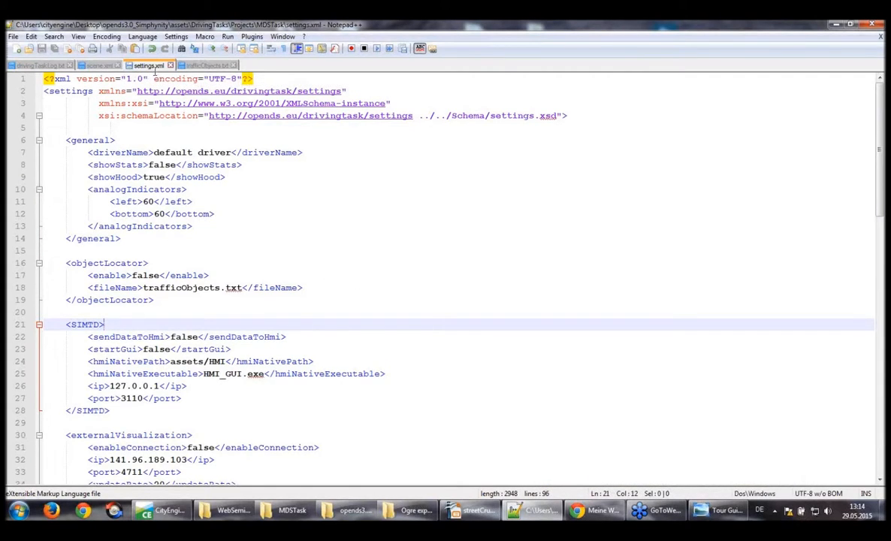
left_click_drag(65, 263, 157, 304)
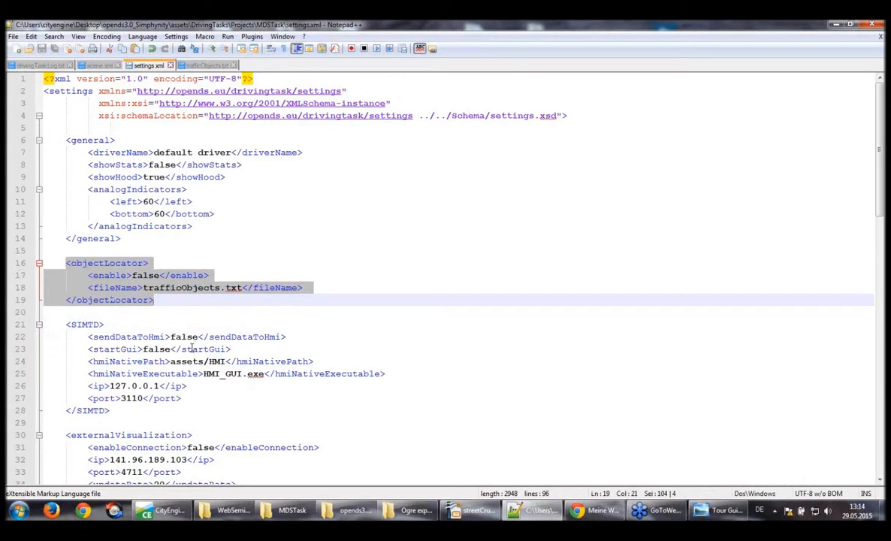
left_click(171, 299)
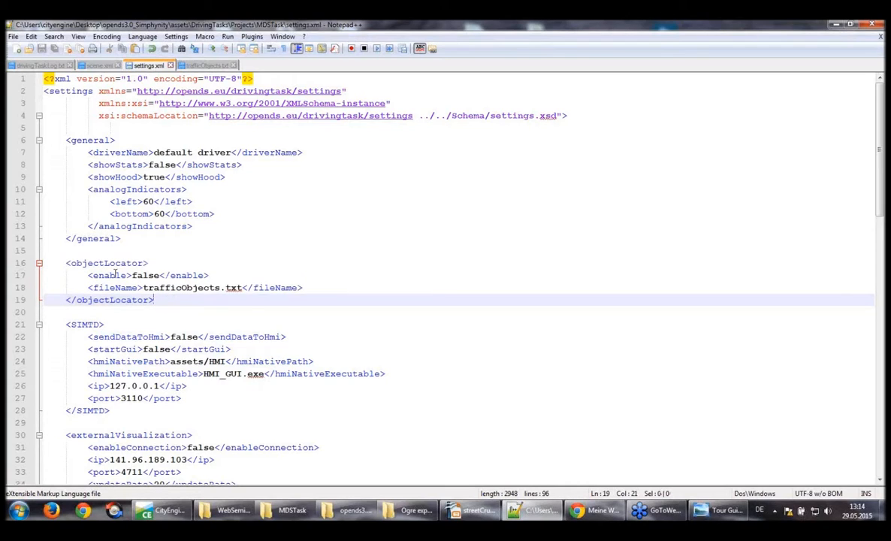
double_click(139, 276)
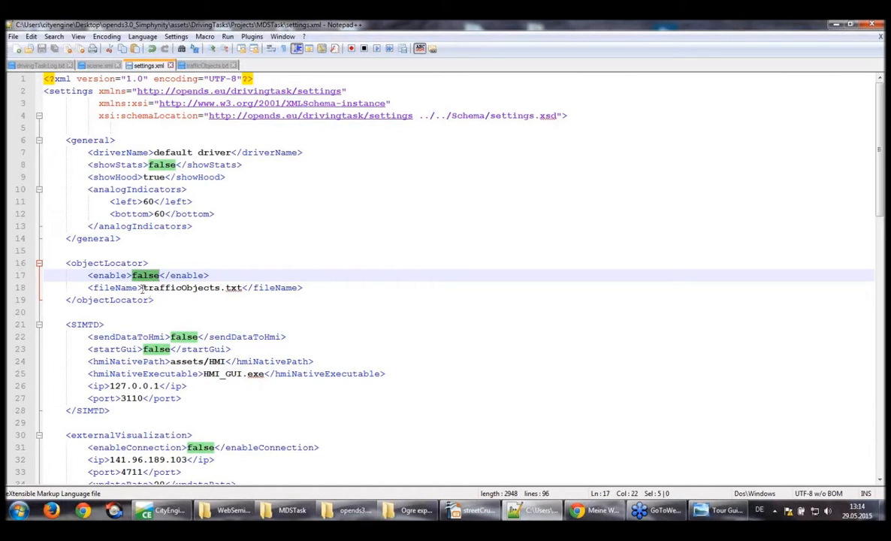
left_click_drag(143, 288, 243, 285)
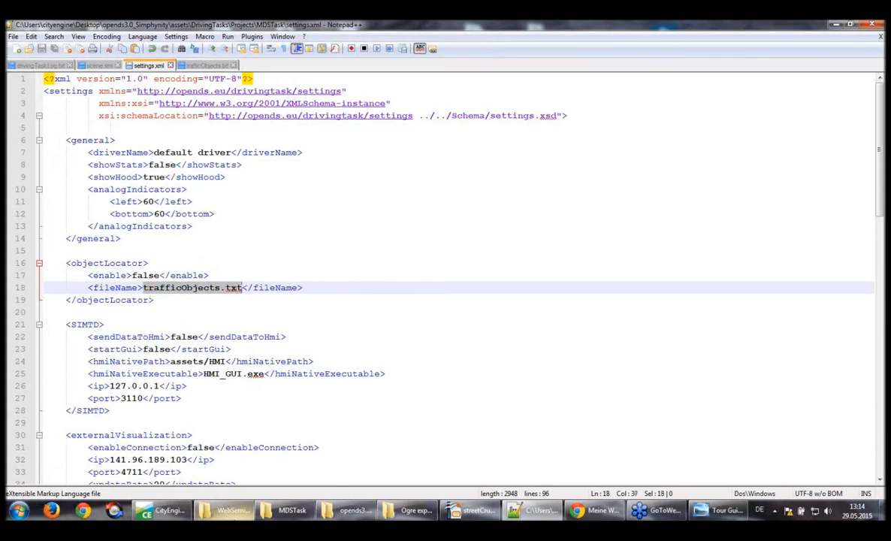
Run start.bat from the opends3.0_Simphynity folder and launch OpenDS with the display settings offered
left_click(293, 510)
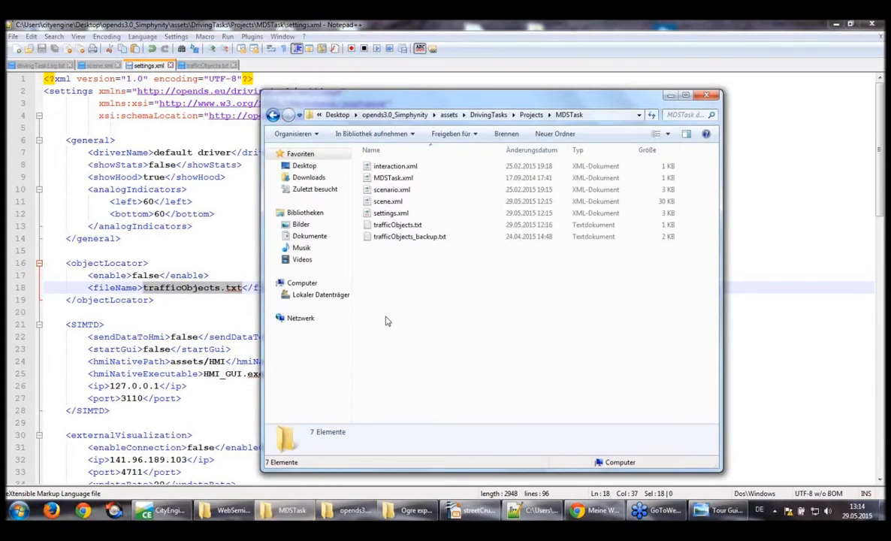
left_click(380, 114)
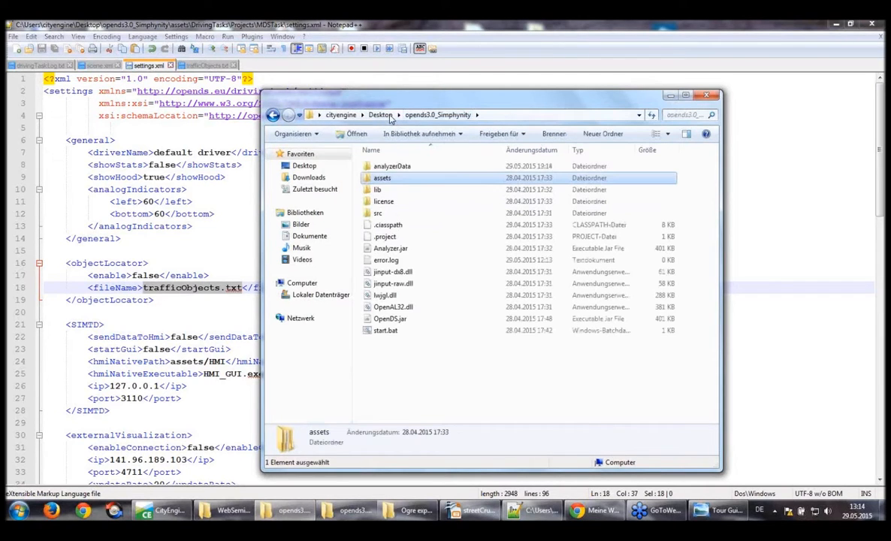
double_click(384, 331)
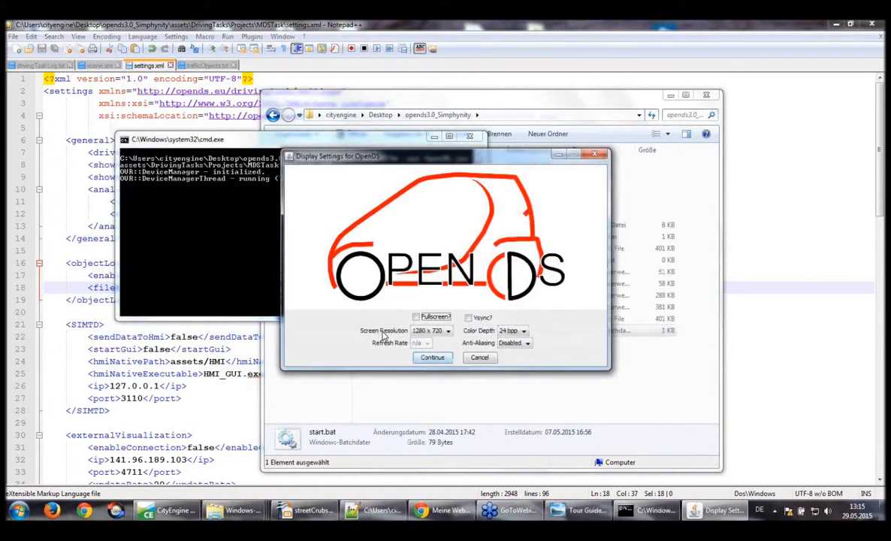
left_click(433, 357)
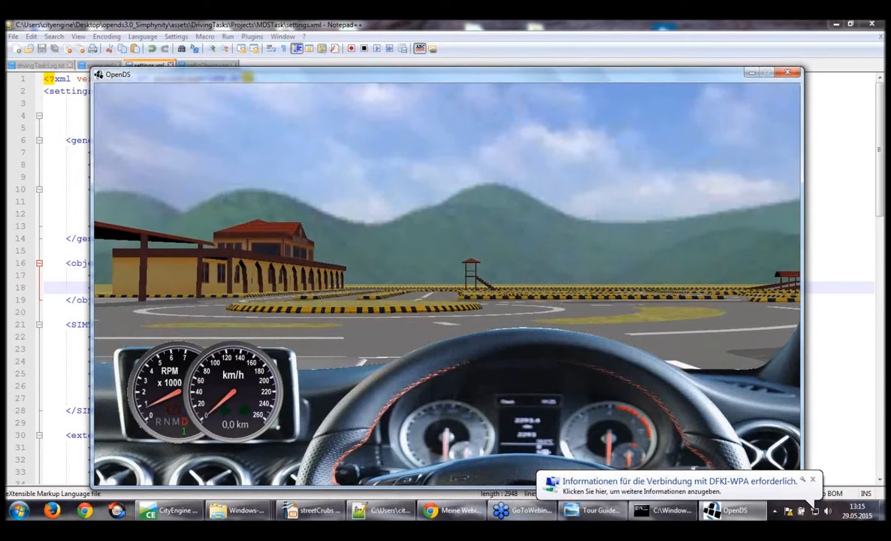
Drive the car past the roundabout, covered shelter and arcaded building towards the kerbed practice lanes
key("Up")
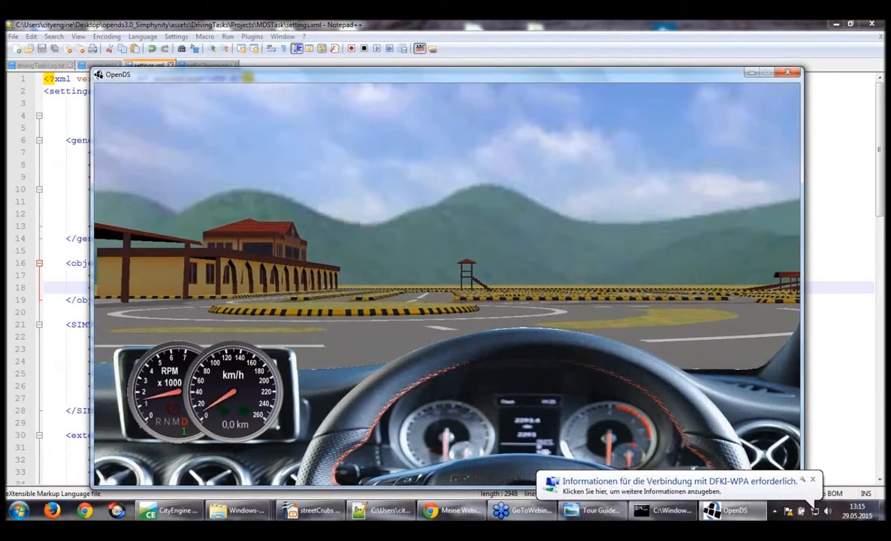
key("Left")
key("Left")
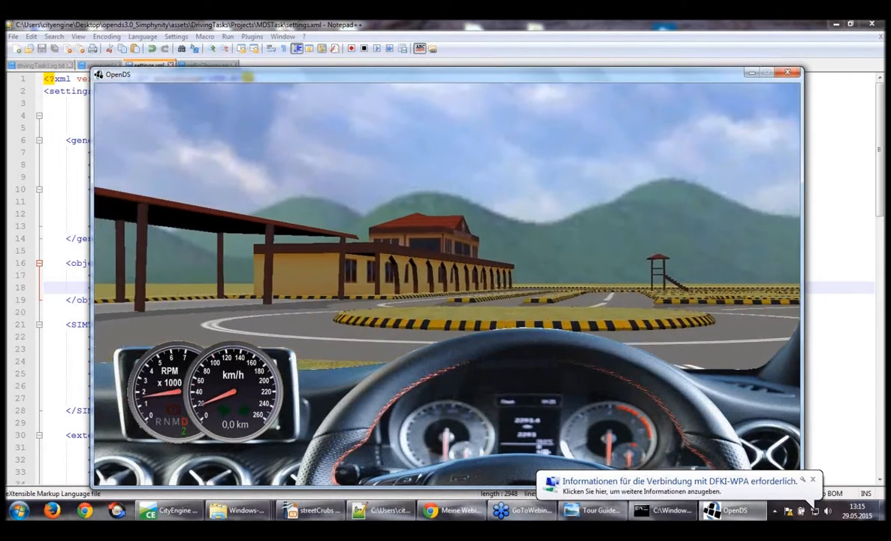
key("Left")
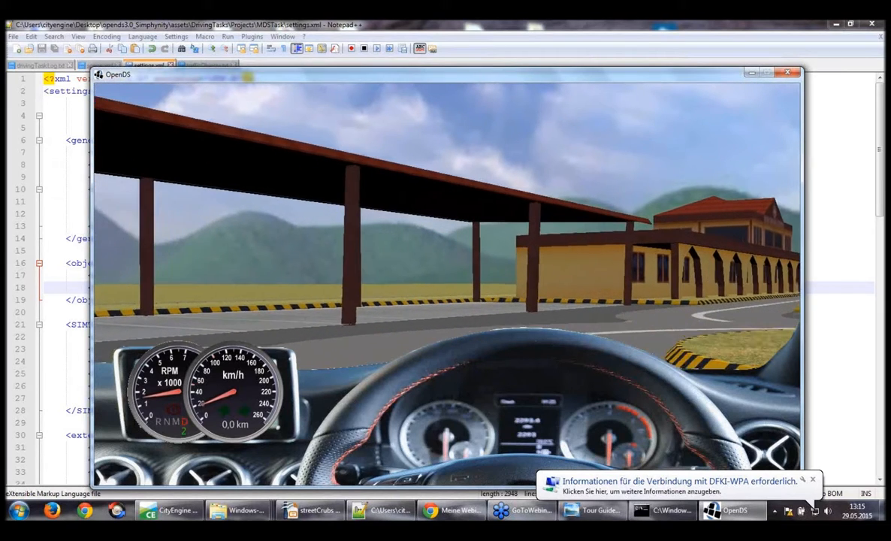
key("Left")
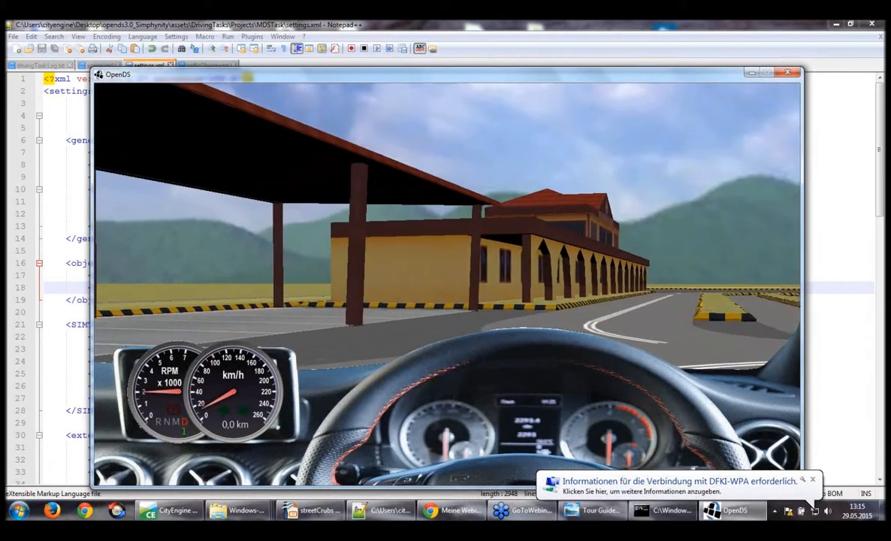
key("Left")
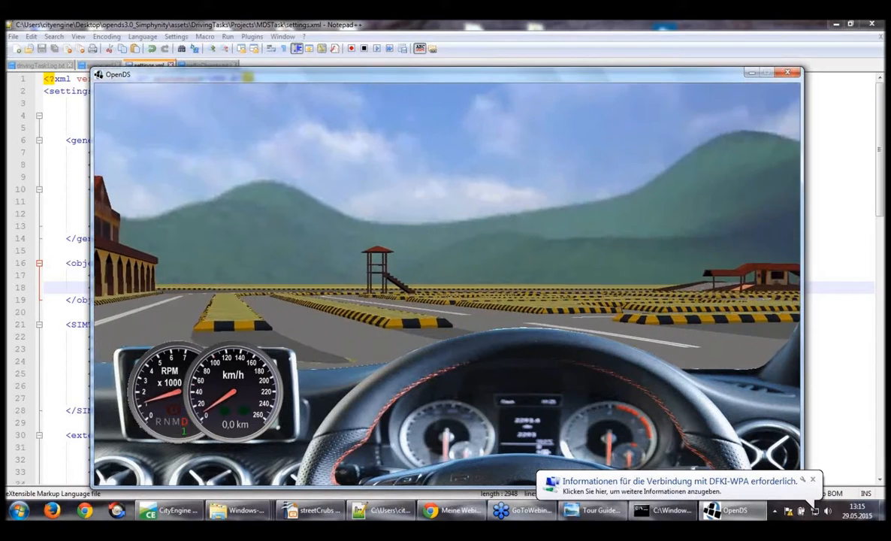
key("Right")
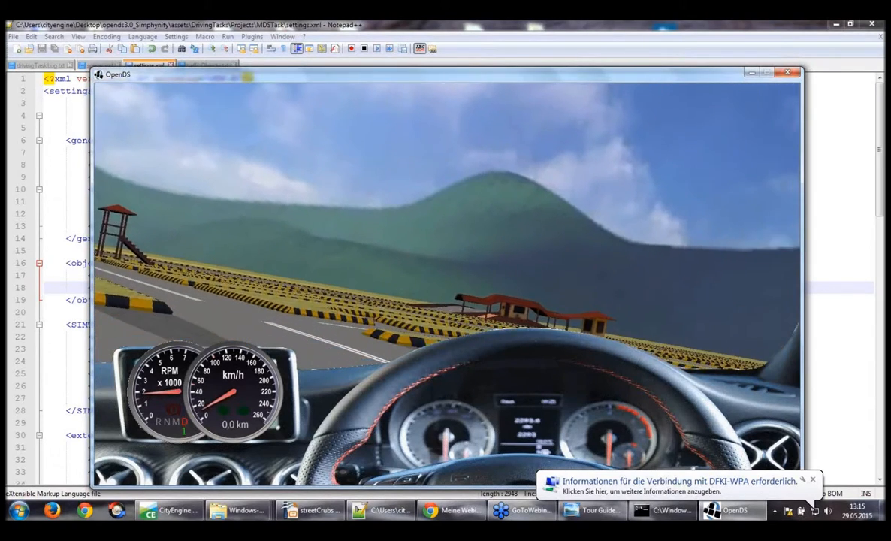
key("Right")
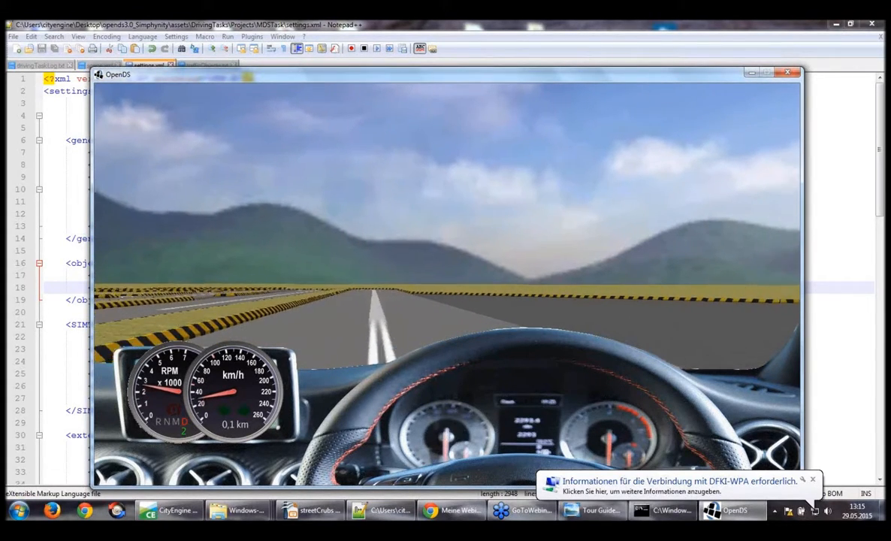
Drive on along the outer road and past the arched building and shelters, and quit OpenDS
key("Right")
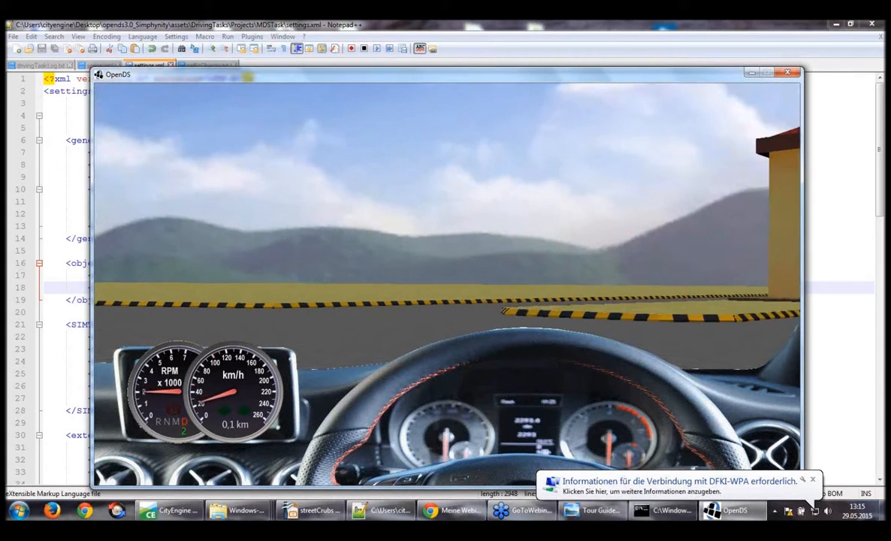
key("Left")
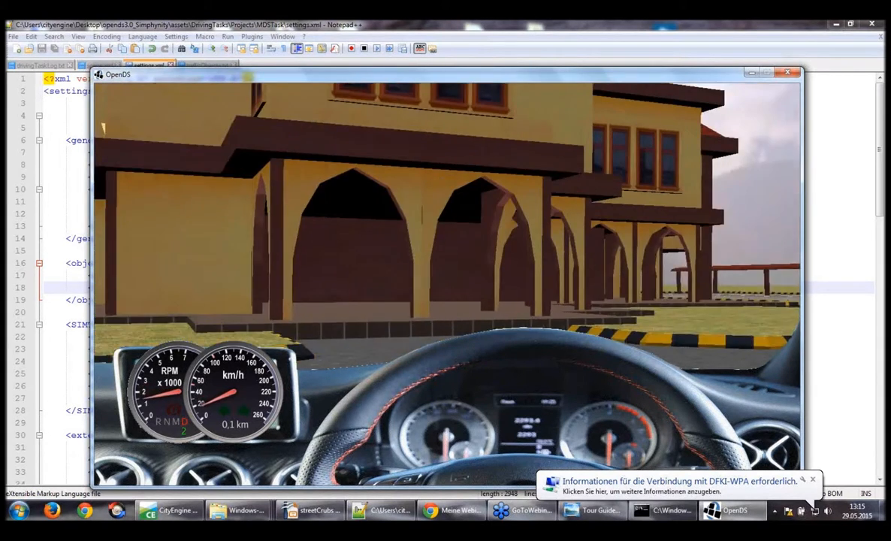
key("Right")
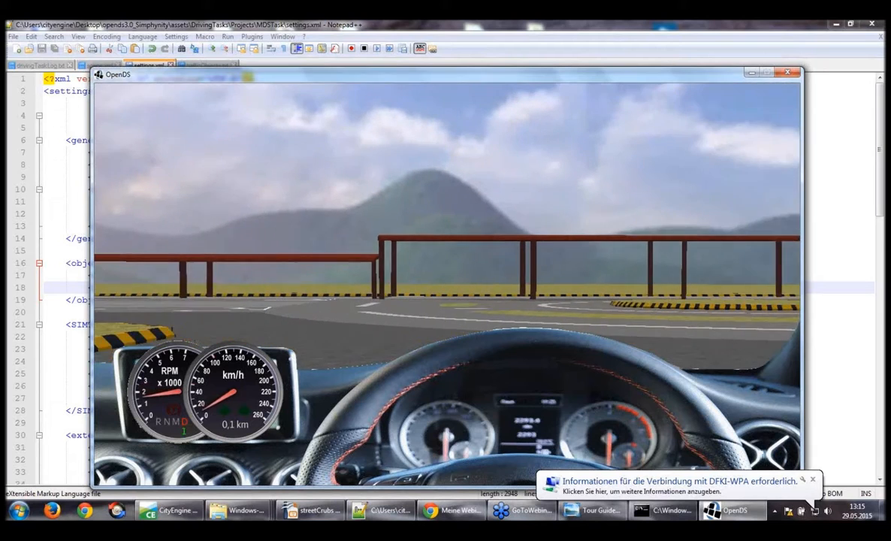
key("Left")
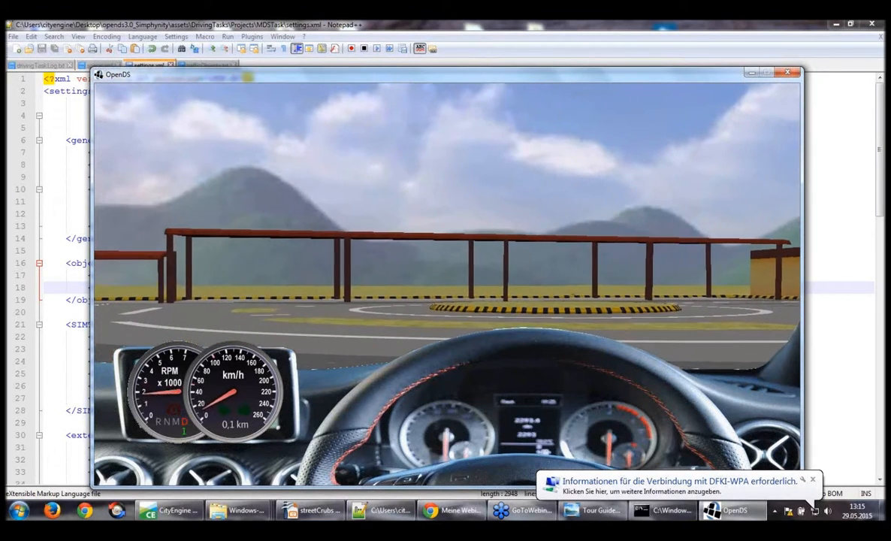
key("Left")
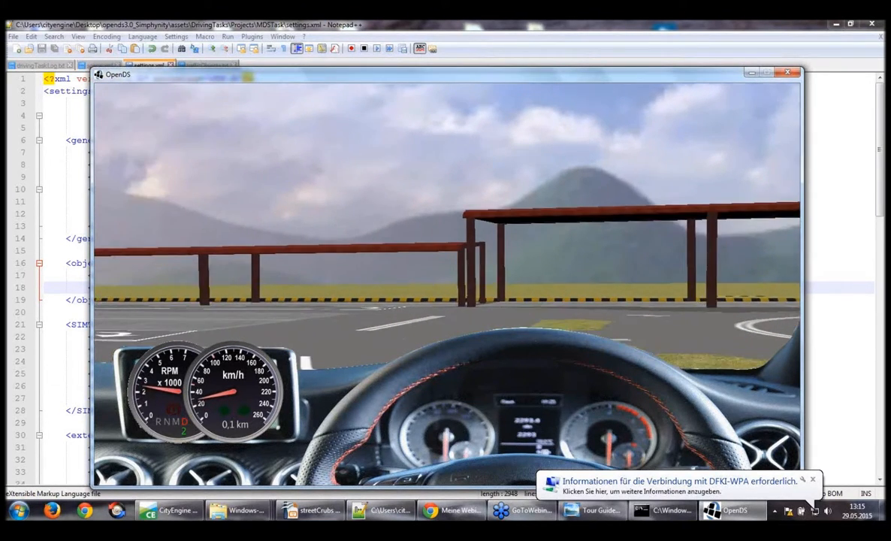
key("Left")
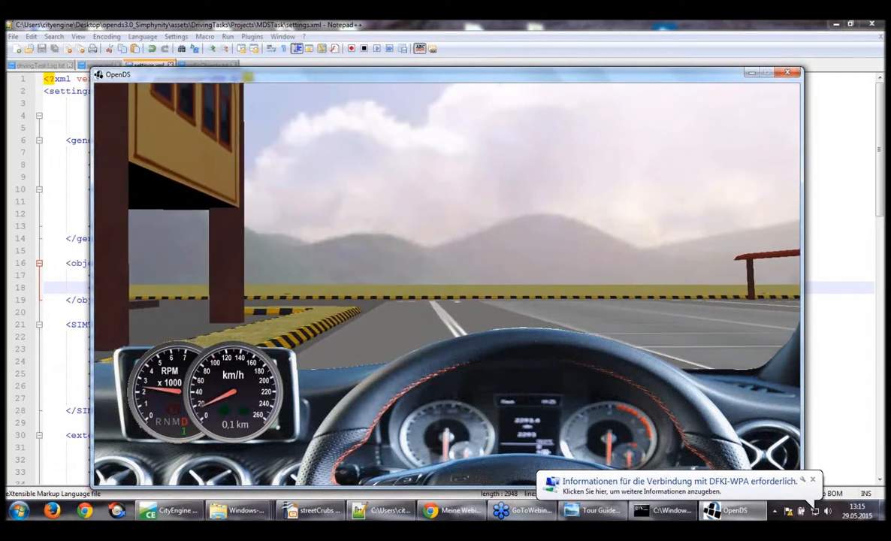
key("Left")
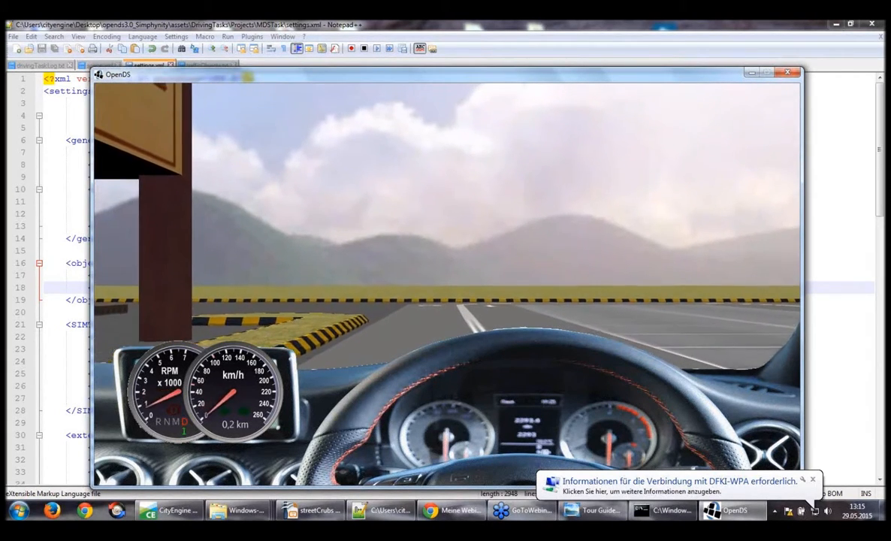
key("Escape")
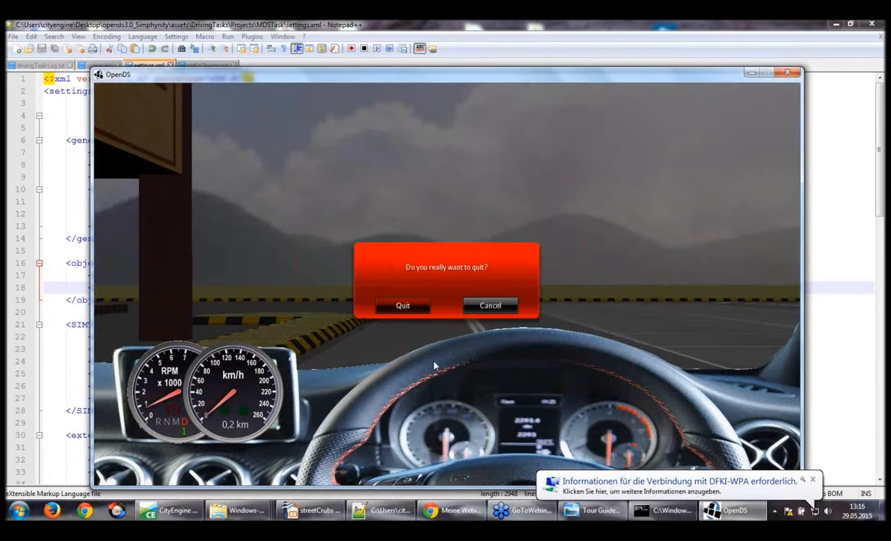
key("Return")
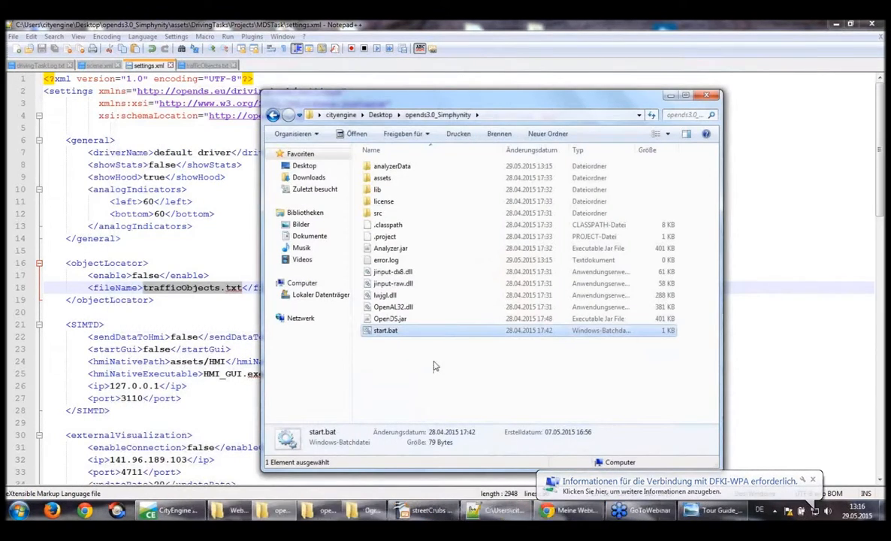
Switch to Notepad++, set the objectLocator enable value in settings.xml to true and save the file
left_click(138, 178)
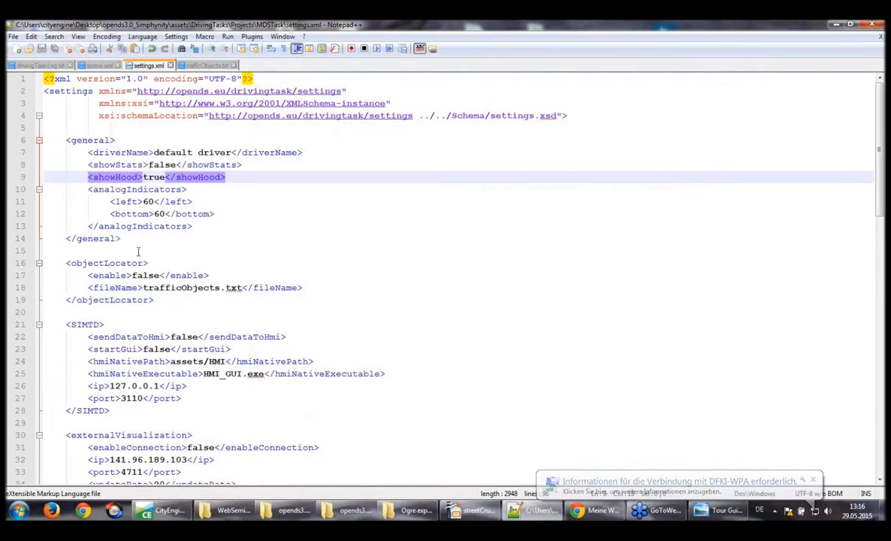
left_click(127, 276)
double_click(145, 275)
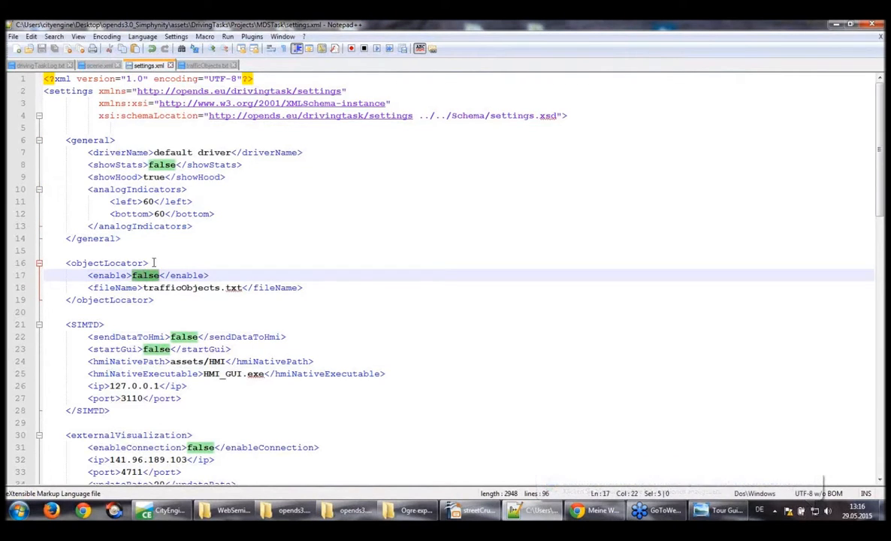
type("tru")
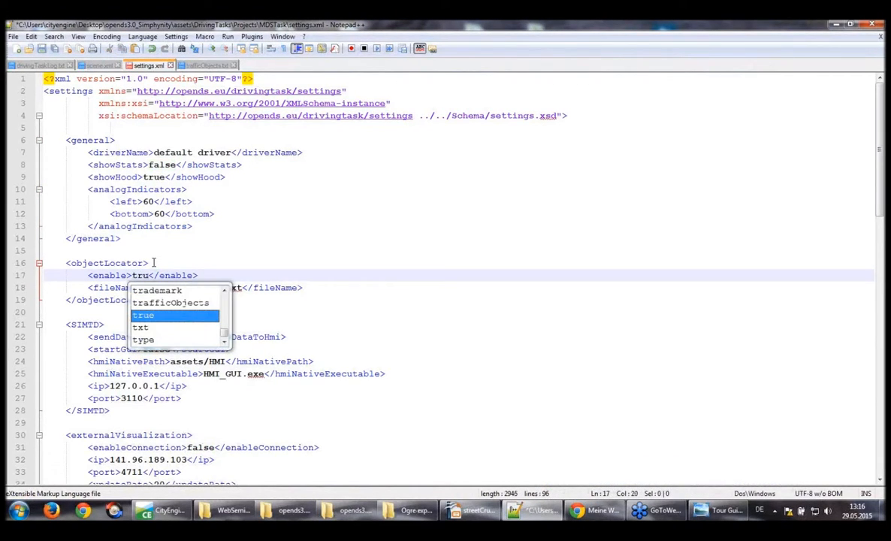
type("e")
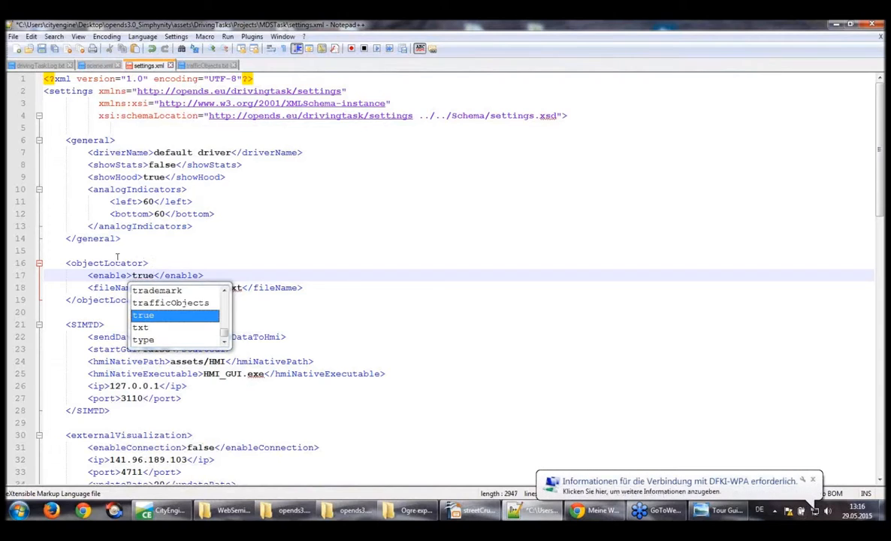
left_click(219, 276)
key("ctrl+s")
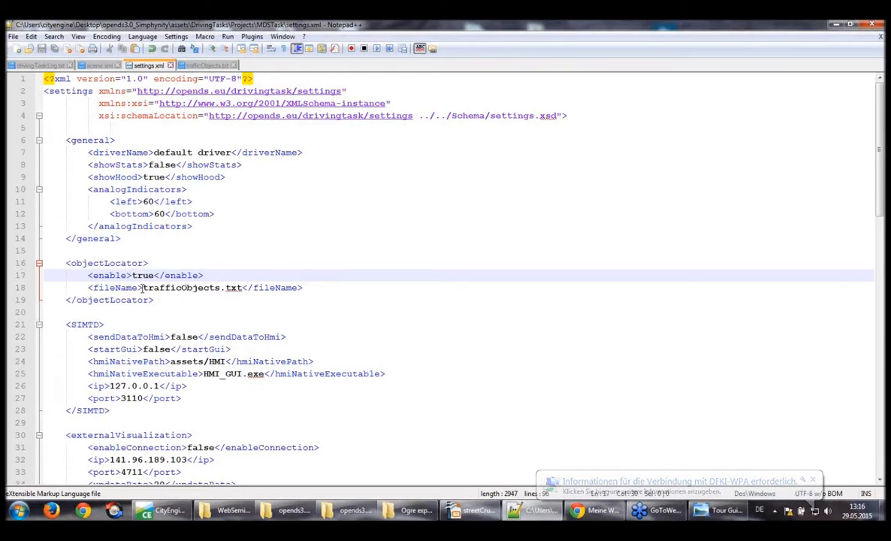
Highlight the trafficObjects file name in settings.xml, and examine all the traffic sign entries in trafficObjects.txt
left_click_drag(143, 288, 224, 287)
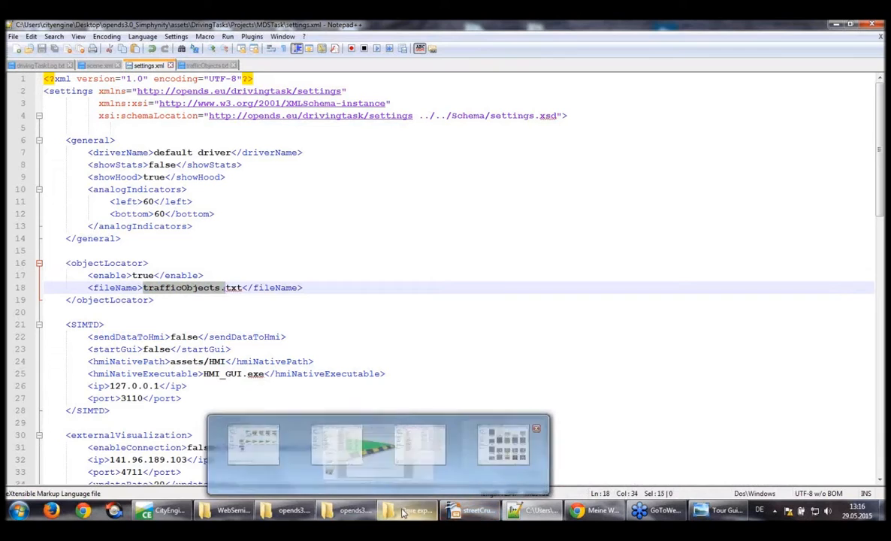
mouse_move(402, 512)
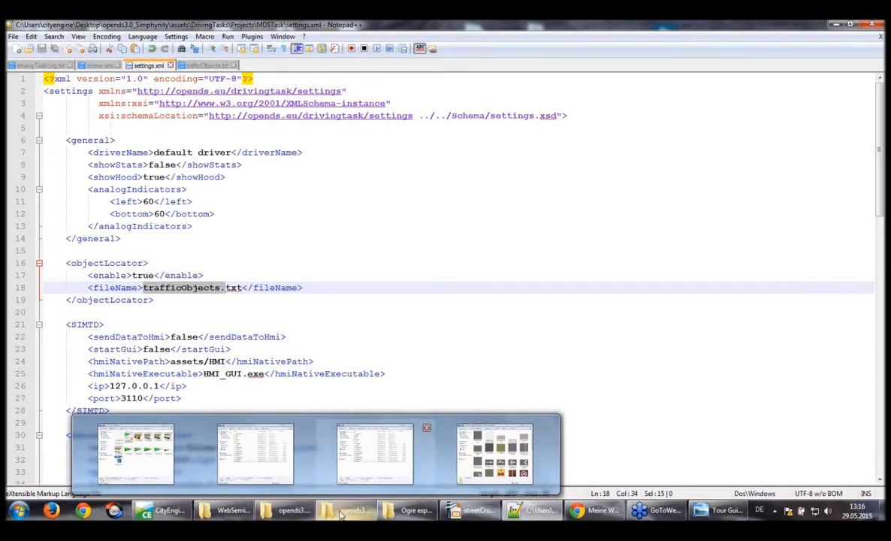
left_click(355, 467)
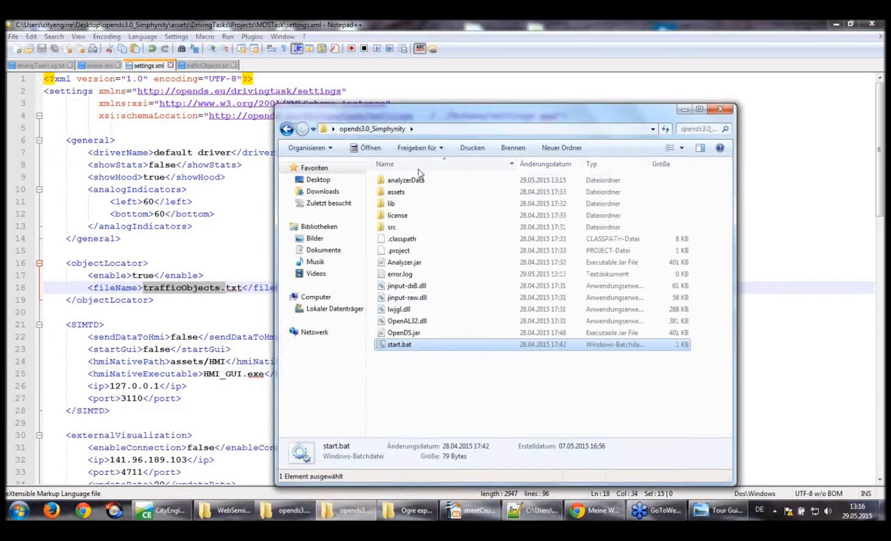
left_click(560, 514)
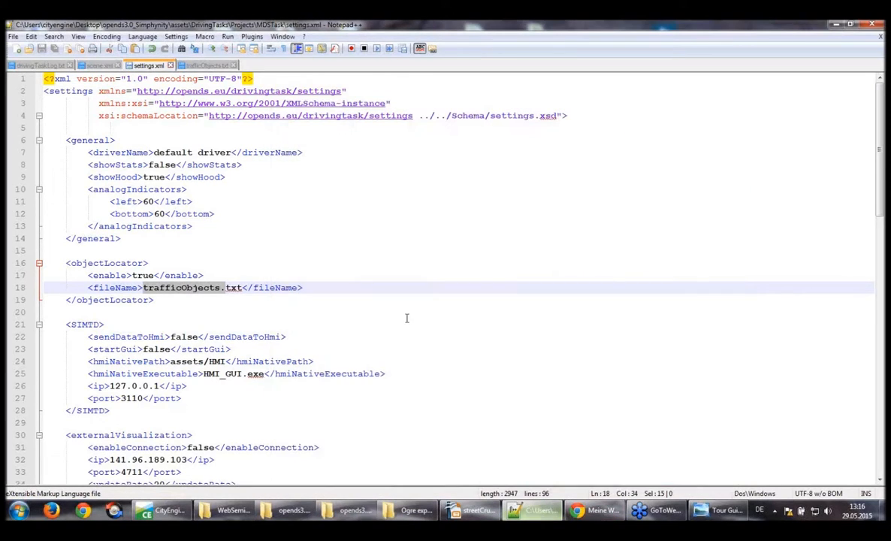
left_click(206, 67)
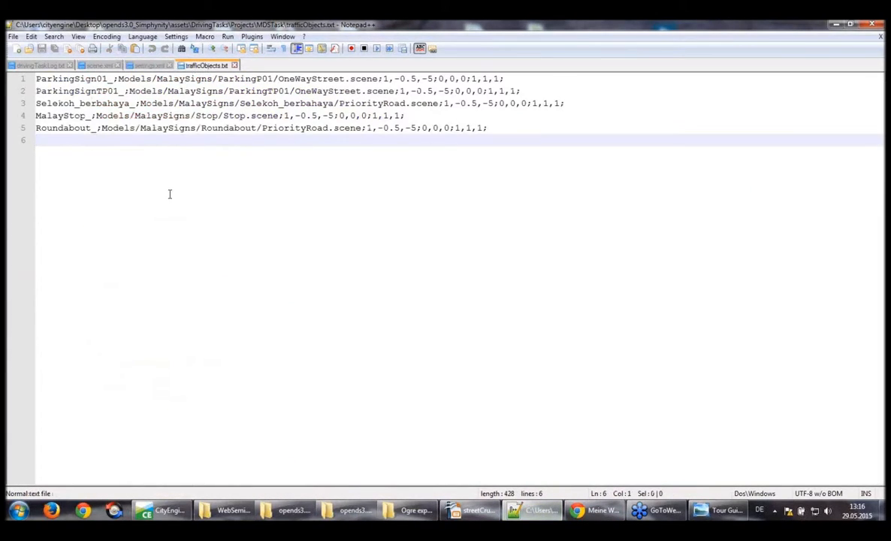
left_click(507, 129)
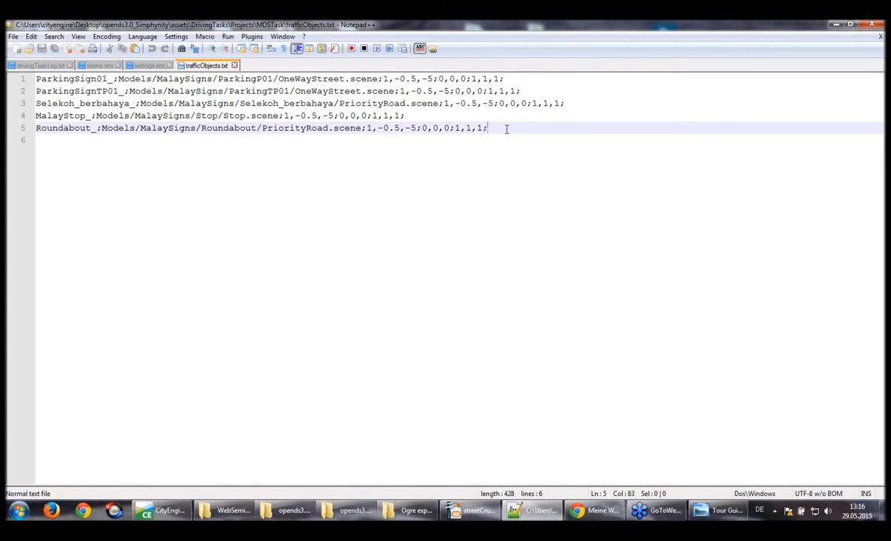
left_click_drag(507, 128, 10, 75)
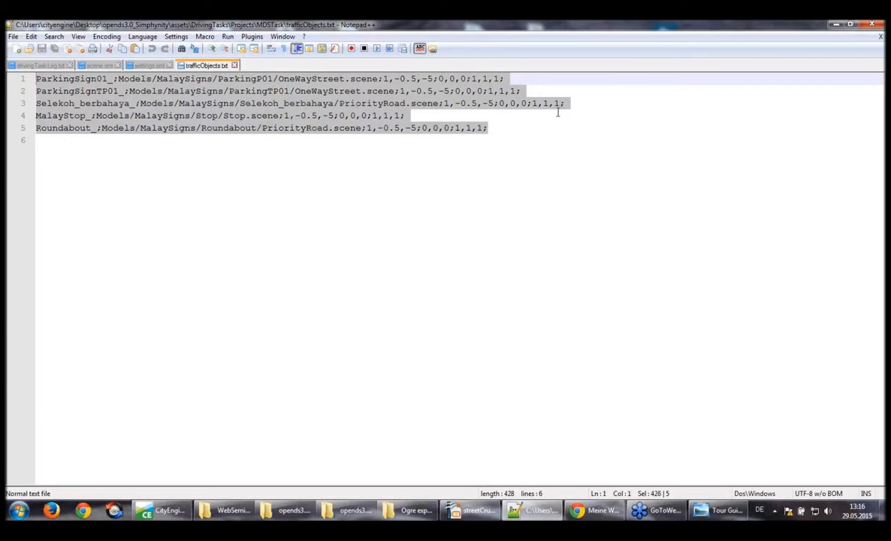
Examine the ParkingSign01_ entry in trafficObjects.txt, highlighting its 1,-0.5,-5 values, OneWayStreet.scene path and MalaySigns folder name
left_click(58, 80)
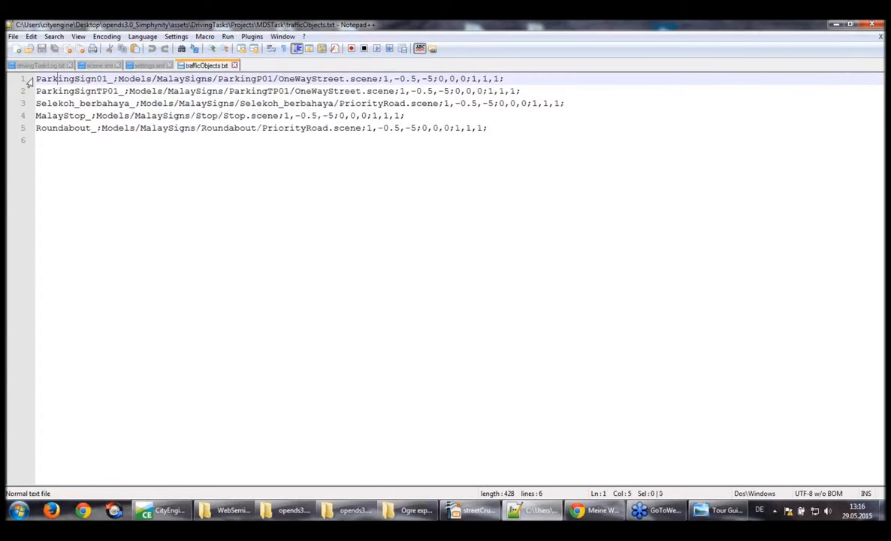
left_click_drag(35, 79, 435, 78)
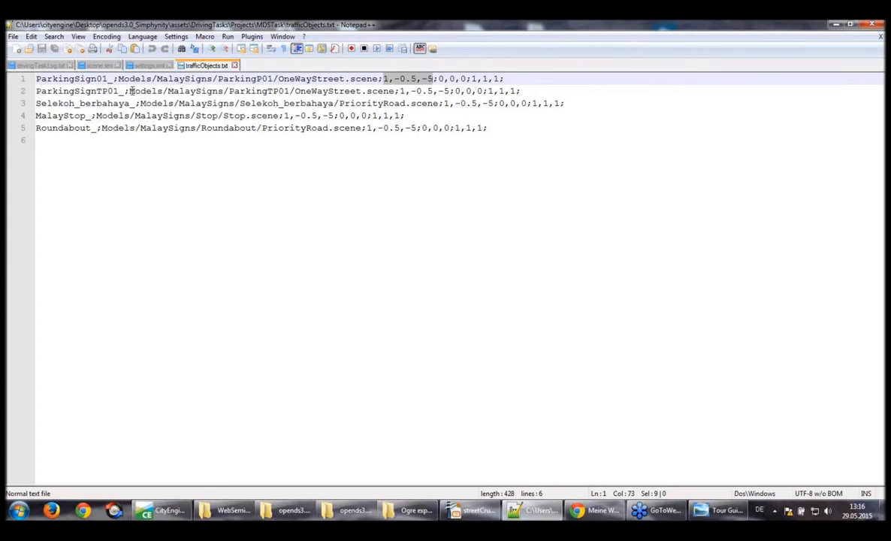
left_click_drag(116, 79, 380, 77)
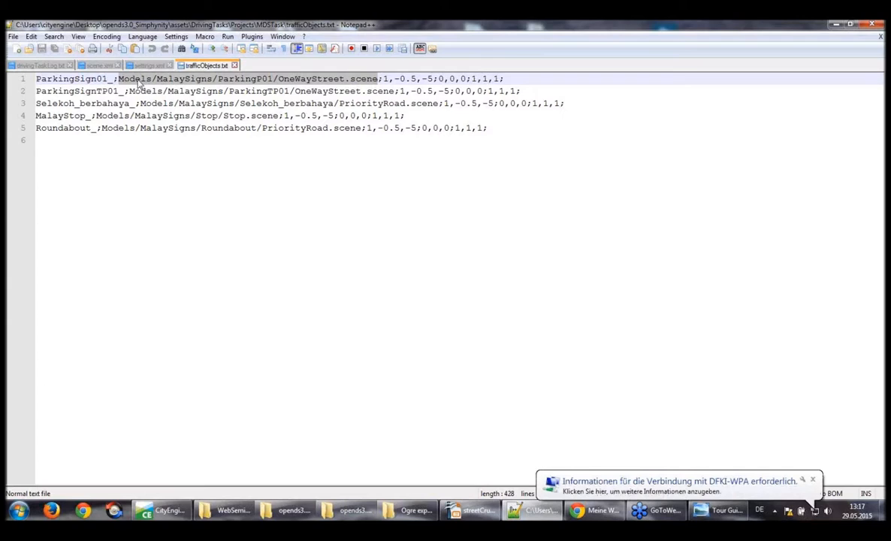
left_click(156, 78)
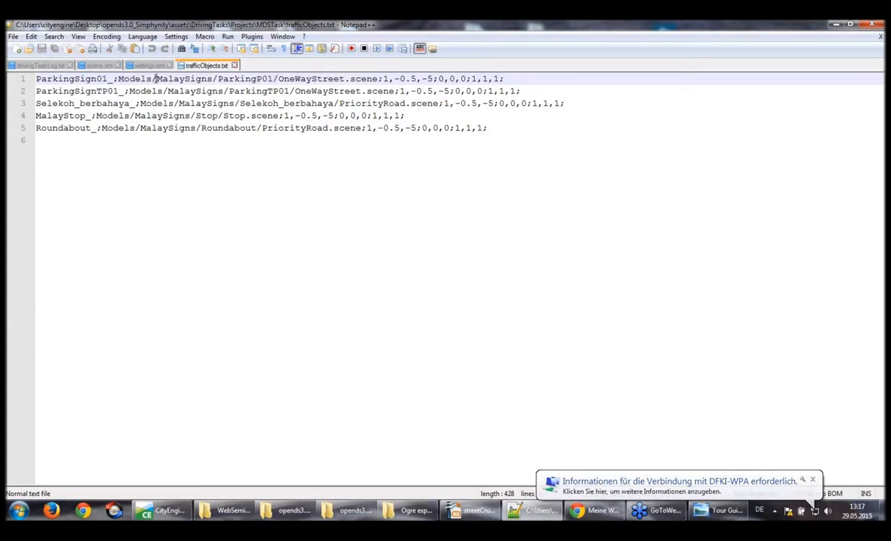
left_click_drag(156, 78, 212, 80)
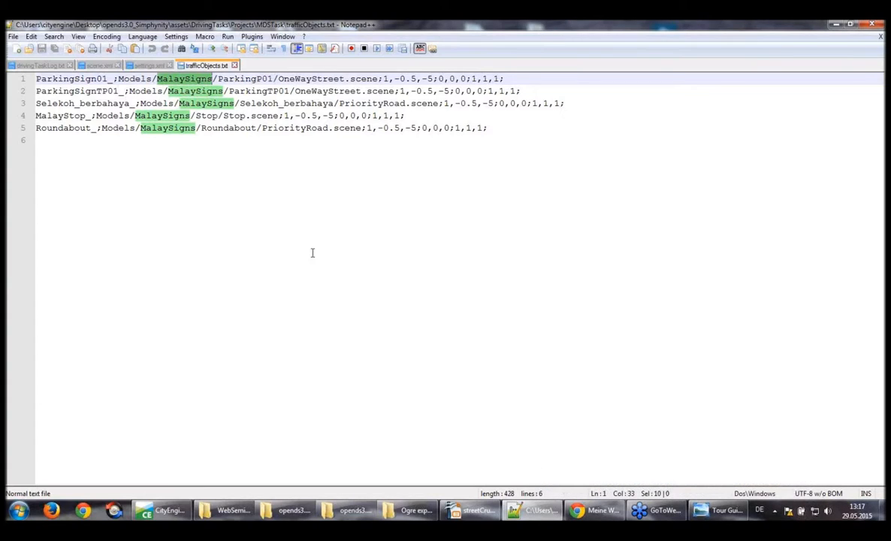
Switch to the opends3.0_Simphynity folder and launch OpenDS with start.bat, accepting the 1280 x 720 display settings
left_click(368, 515)
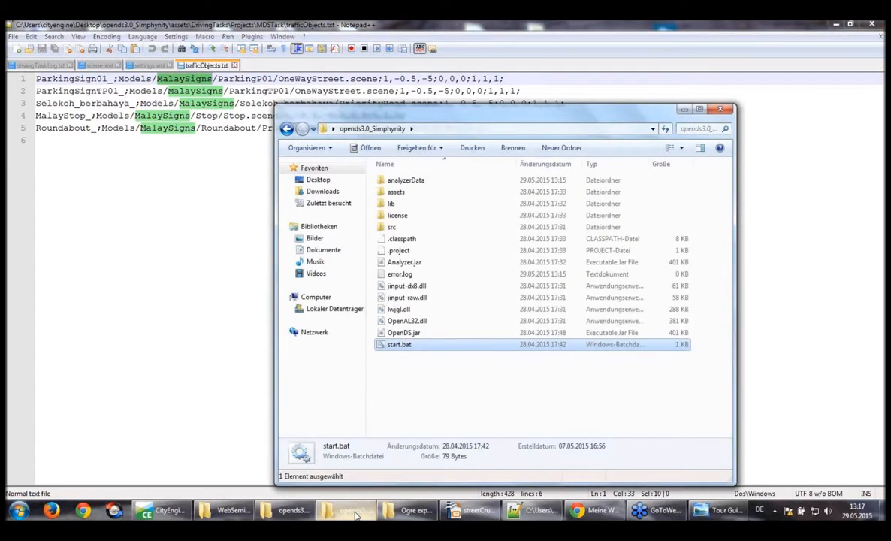
double_click(398, 345)
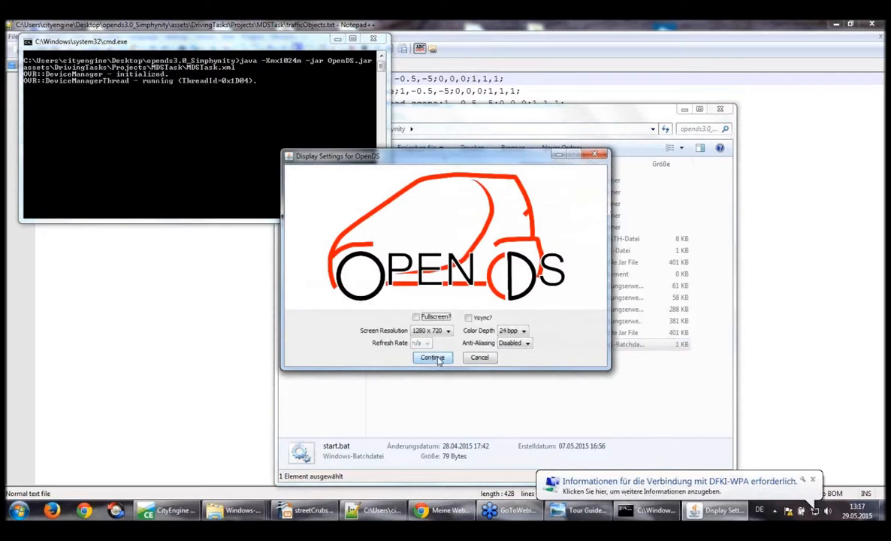
left_click(436, 359)
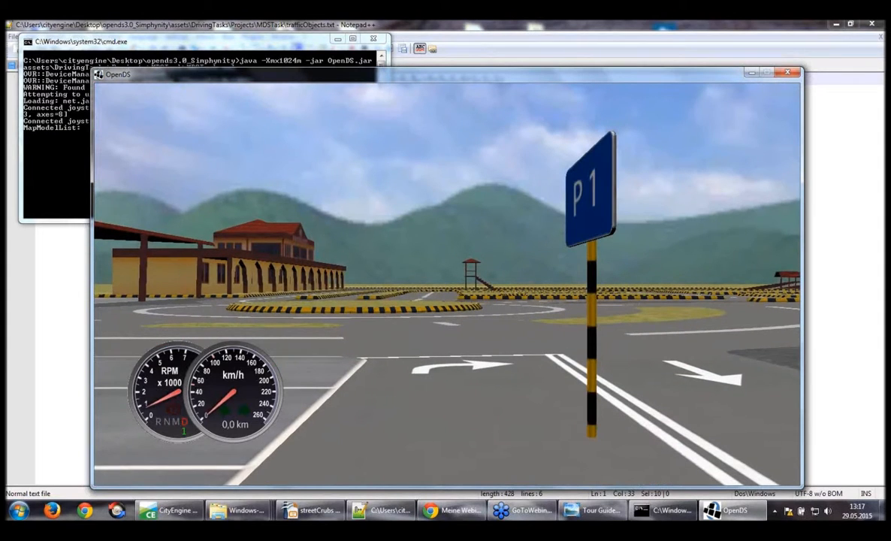
Drive around the roundabout past the open shelters and onto the road alongside the arched academy building
key("Up")
key("Left")
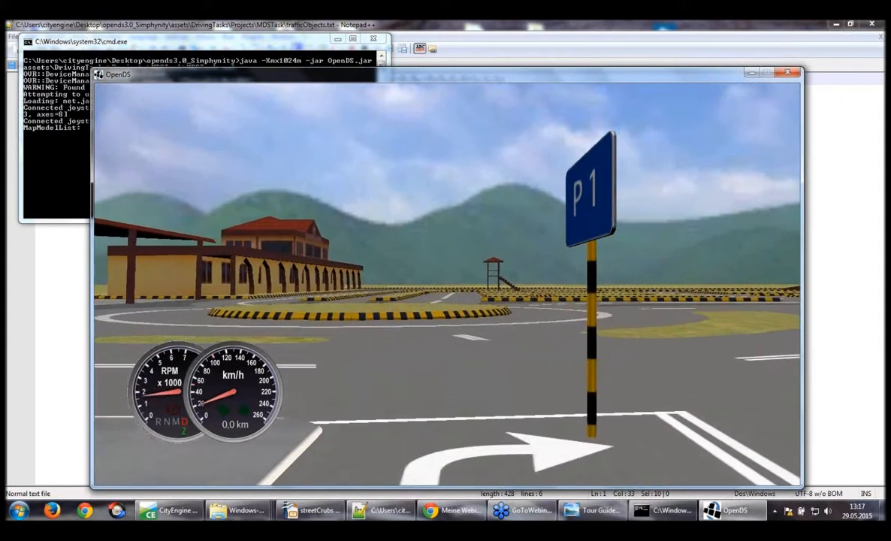
key("Left")
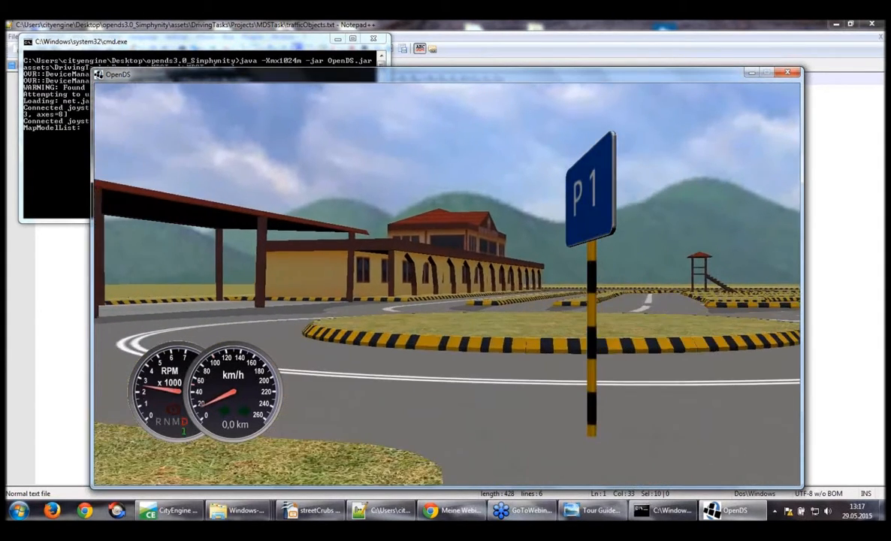
key("Left")
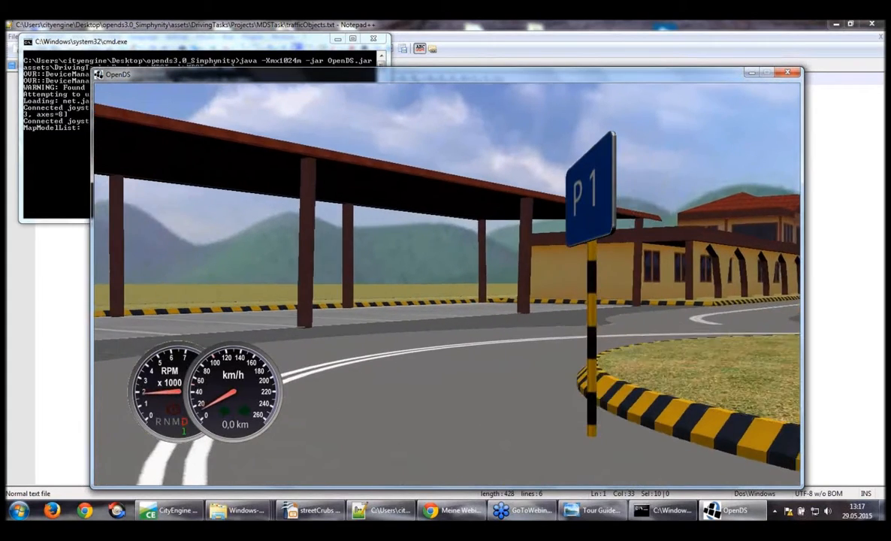
key("Left")
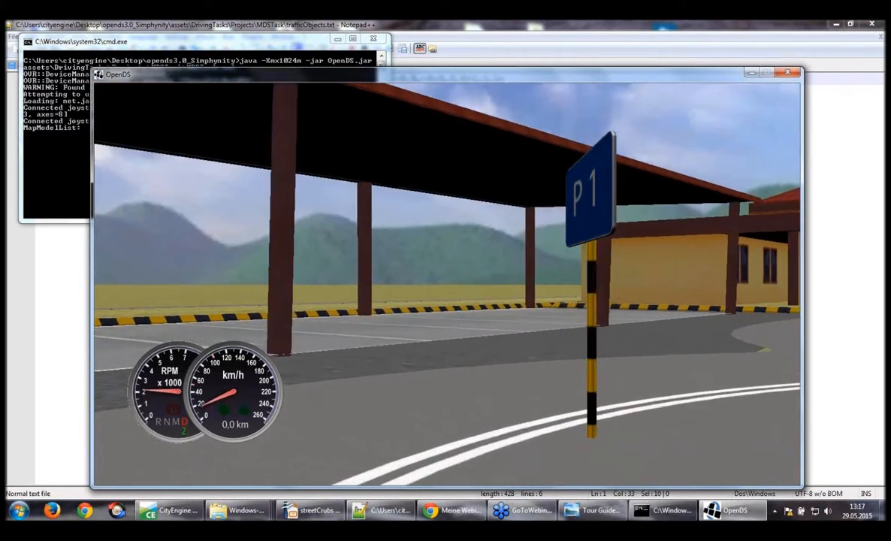
key("Right")
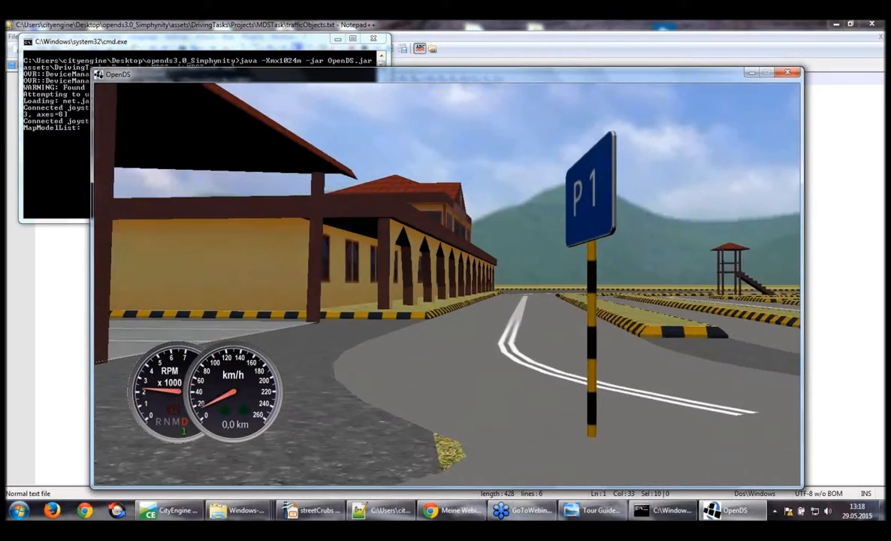
key("Right")
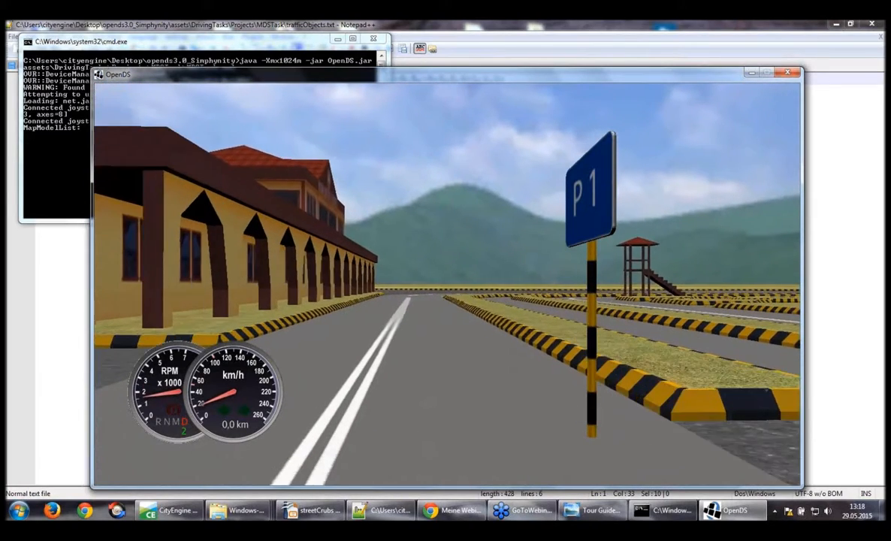
key("Left")
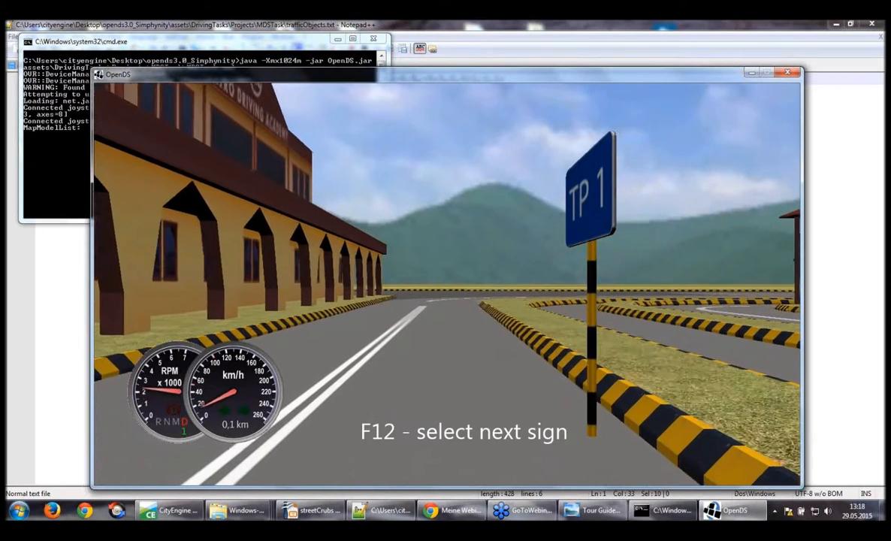
Cycle through the available traffic signs and select the yellow double-bend warning sign
key("F12")
key("F12")
key("F12")
key("F12")
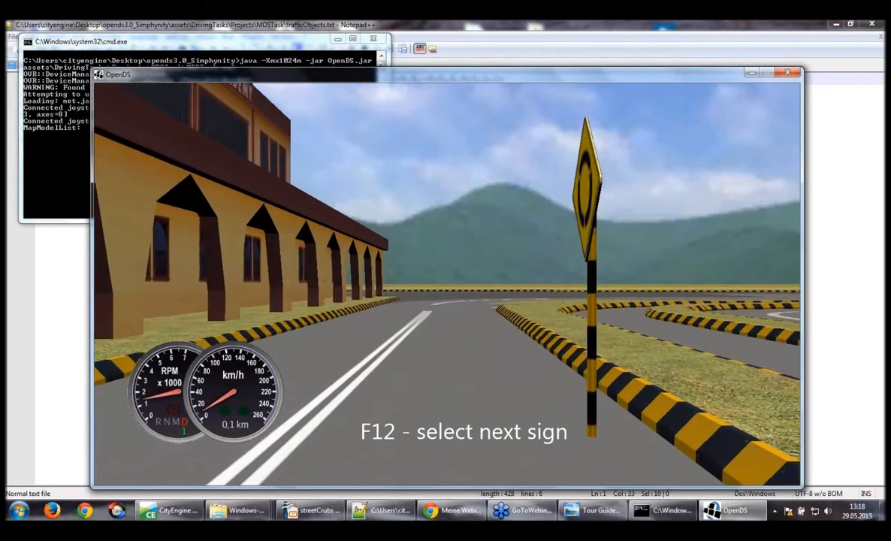
key("F12")
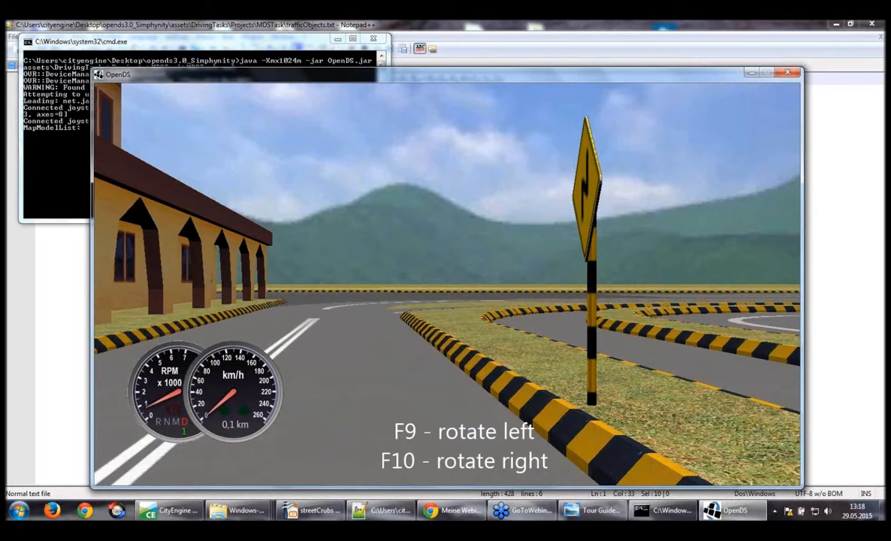
Rotate the double-bend sign until it faces the car and place it on the grass beside the striped kerb
key("F10")
key("F10")
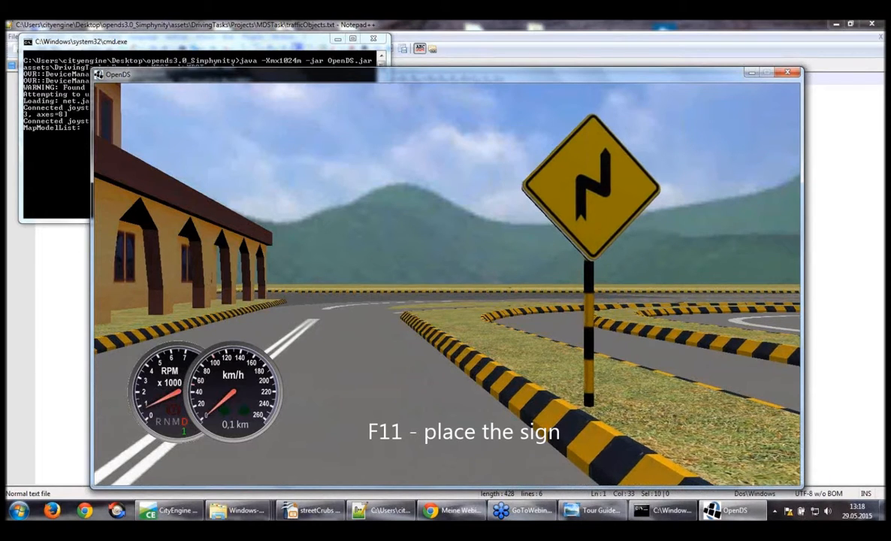
key("F11")
Drive on past the placed double-bend sign and the end of the arched building onto the wide road towards the ramp
key("Left")
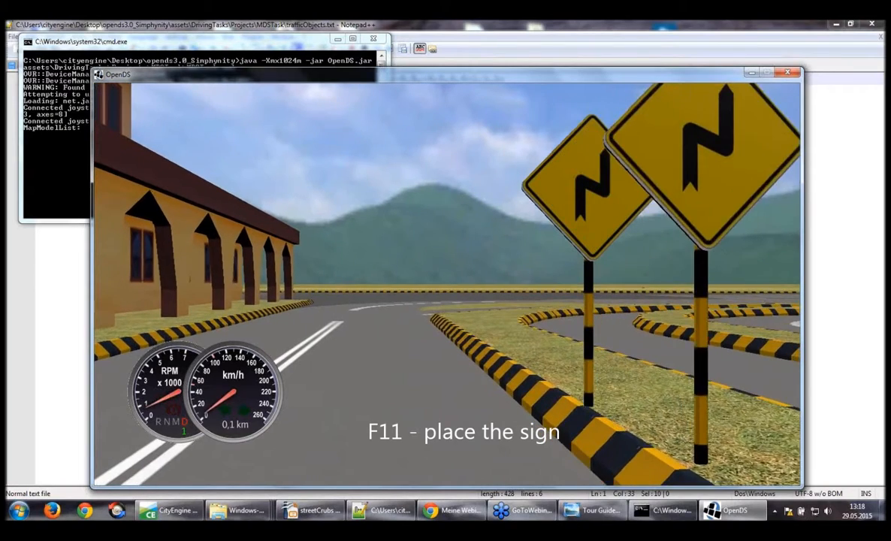
key("Up")
key("Left")
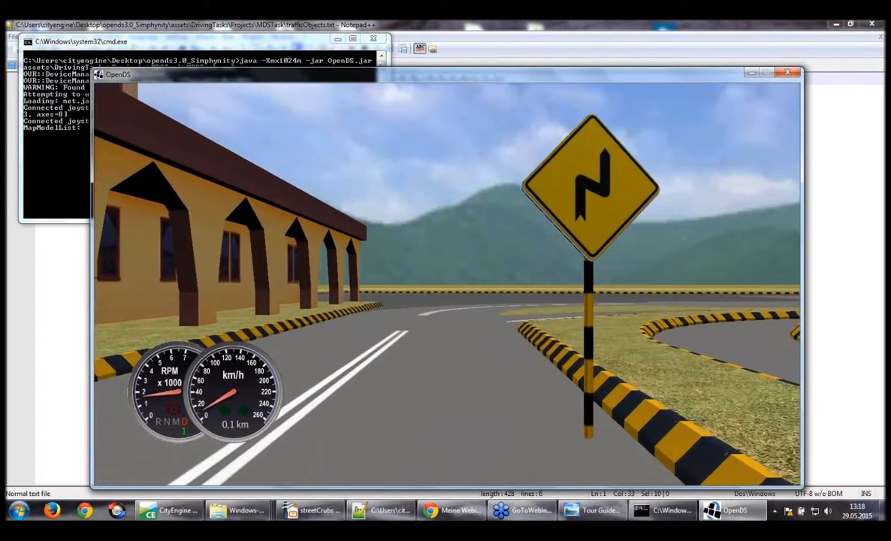
key("Left")
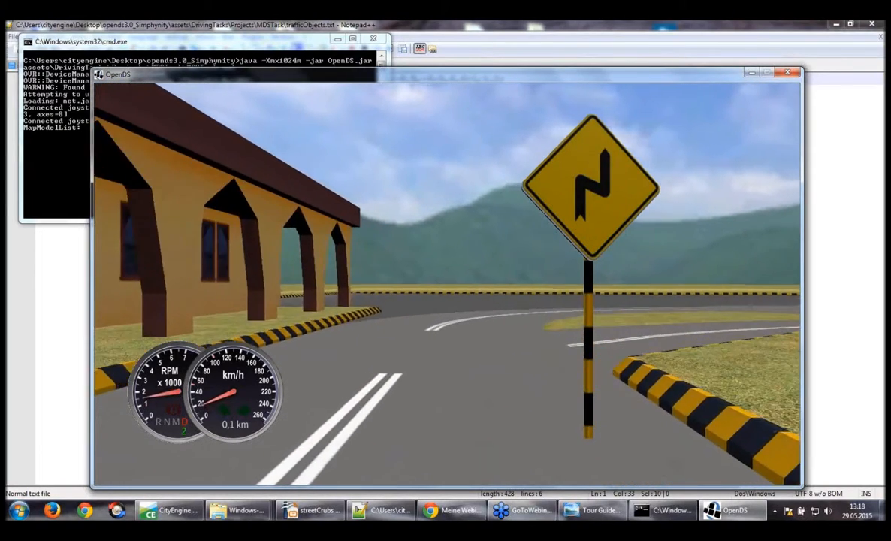
key("Left")
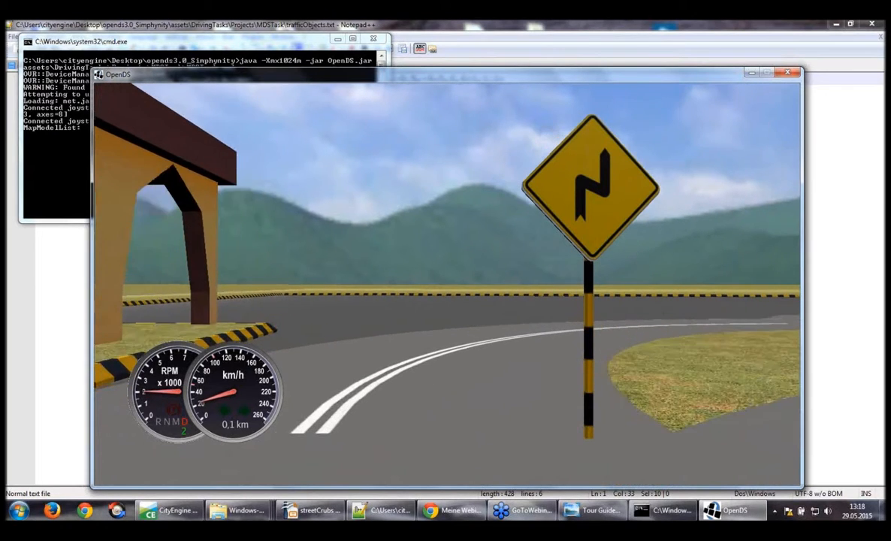
key("Left")
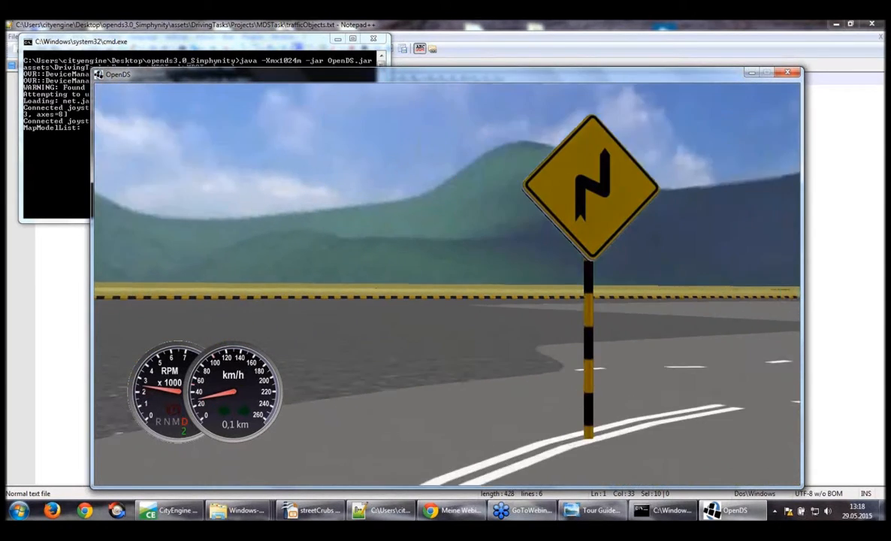
key("Right")
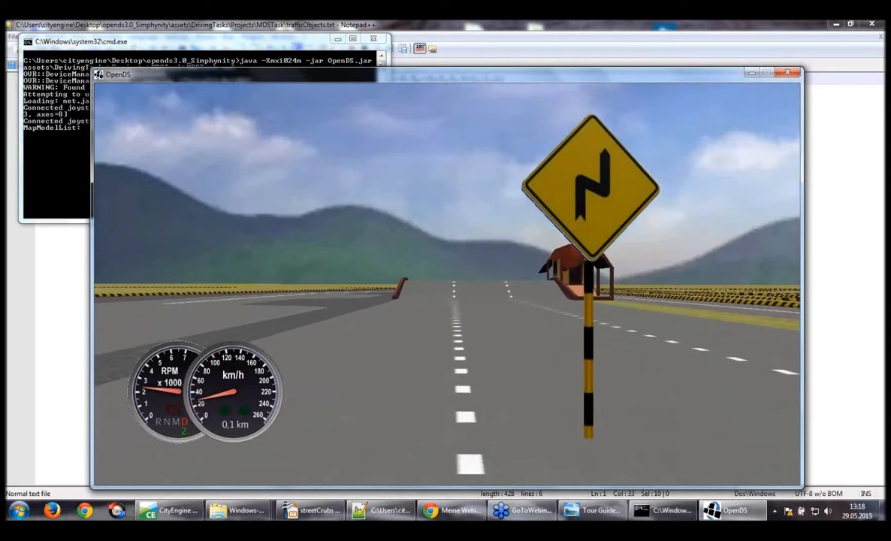
key("Left")
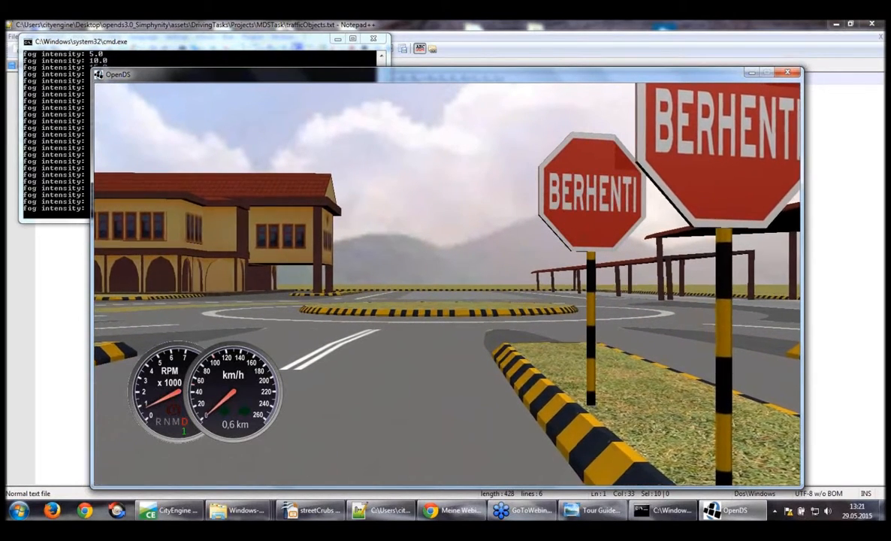
Select the yellow roundabout sign, turn it to face the car and place it on the grass verge before the roundabout
key("KP_8")
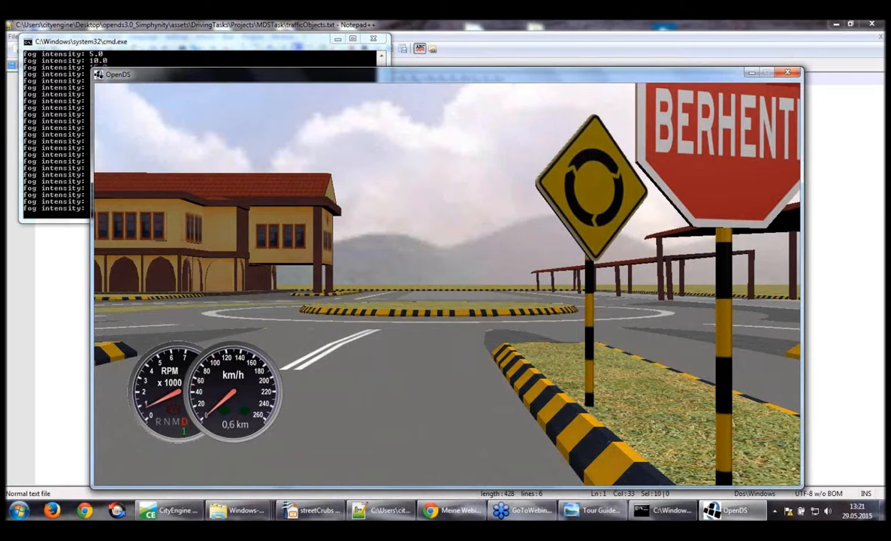
key("KP_6")
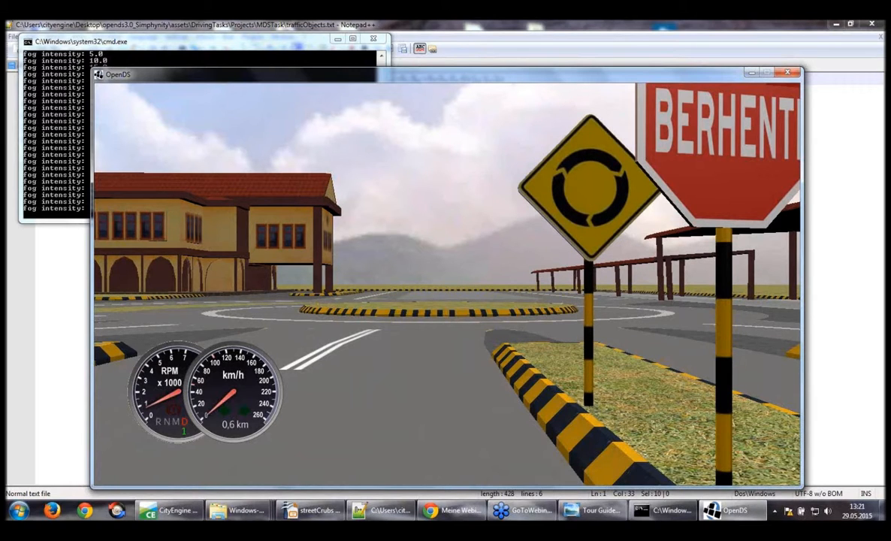
key("KP_5")
Drive through the roundabout onto the road beside the two-storey building, stop there and quit OpenDS
key("Up")
key("Left")
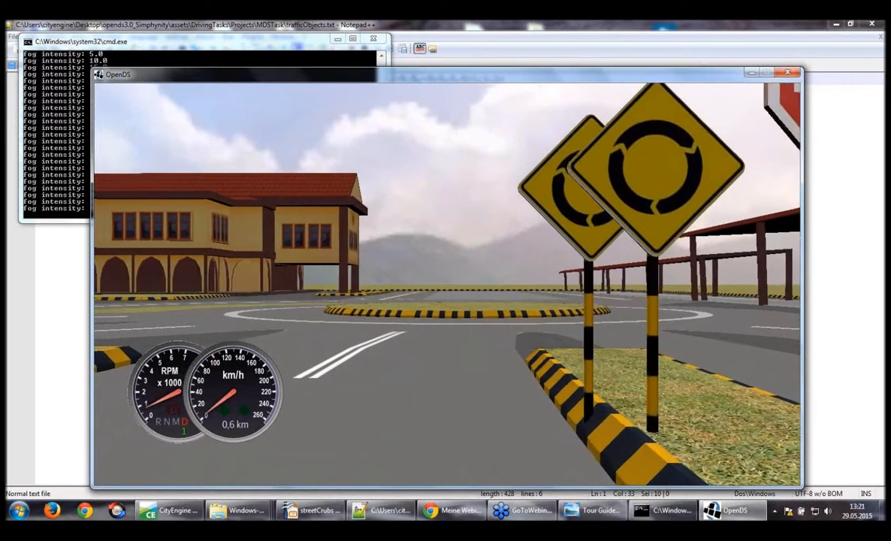
key("Up")
key("Left")
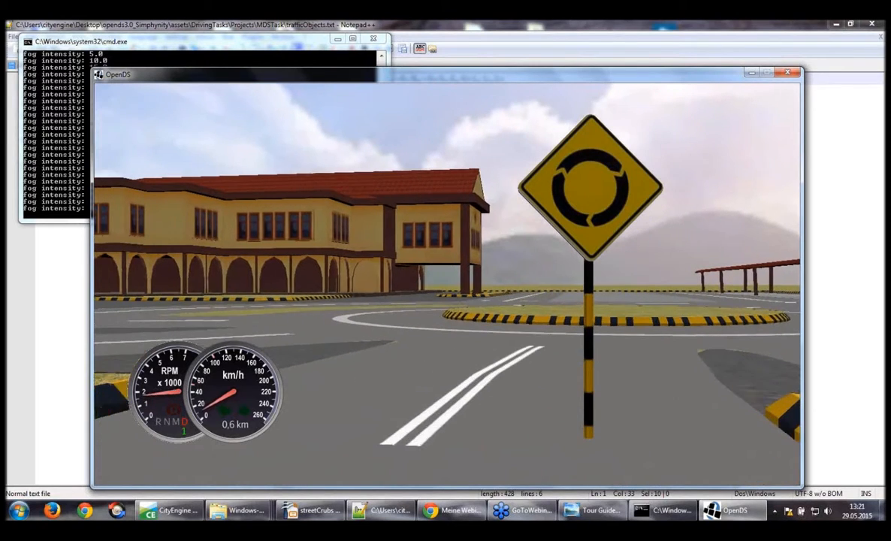
key("Up")
key("Left")
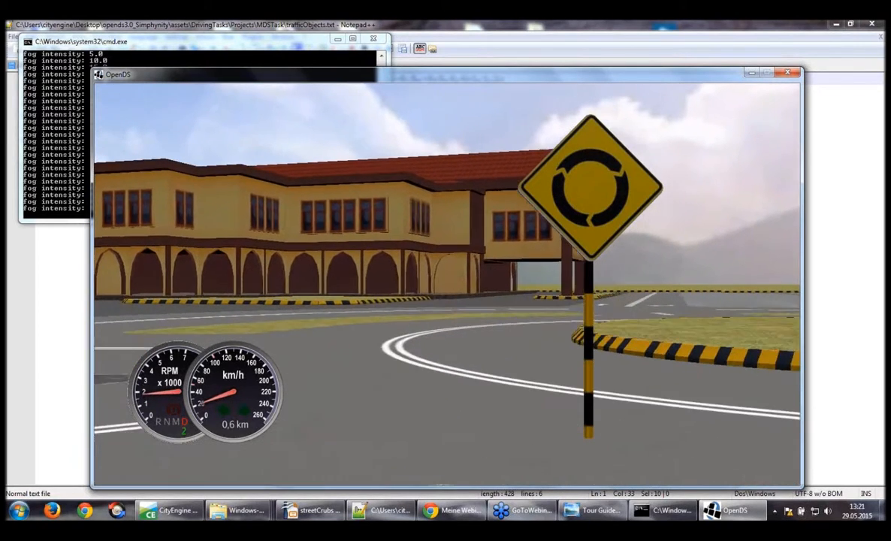
key("Up")
key("Left")
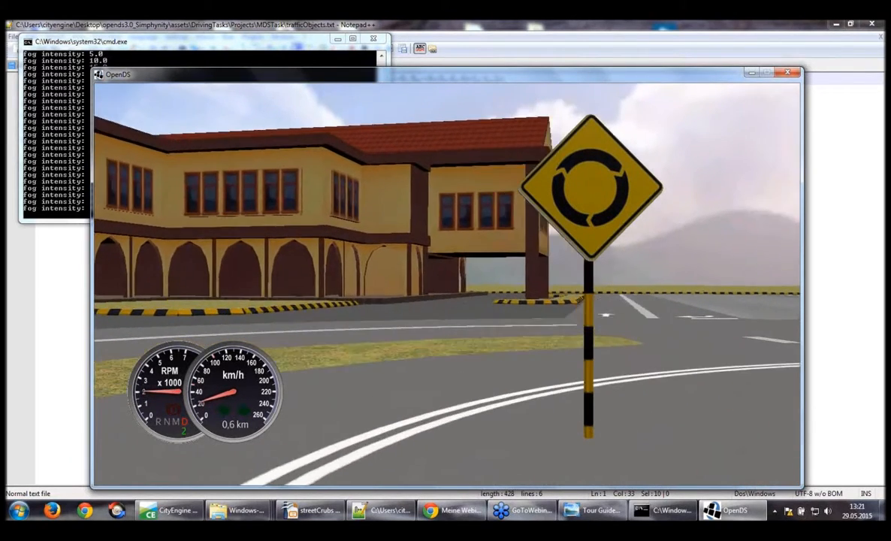
key("Right")
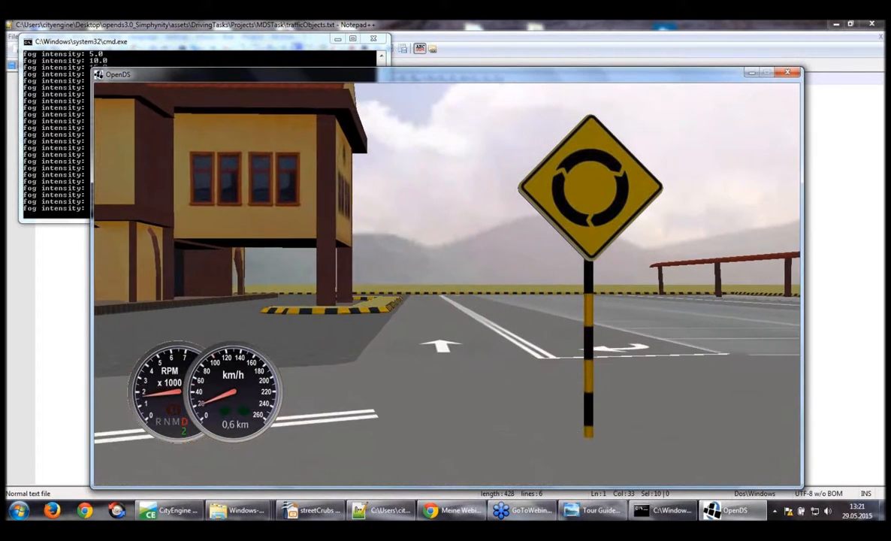
key("Left")
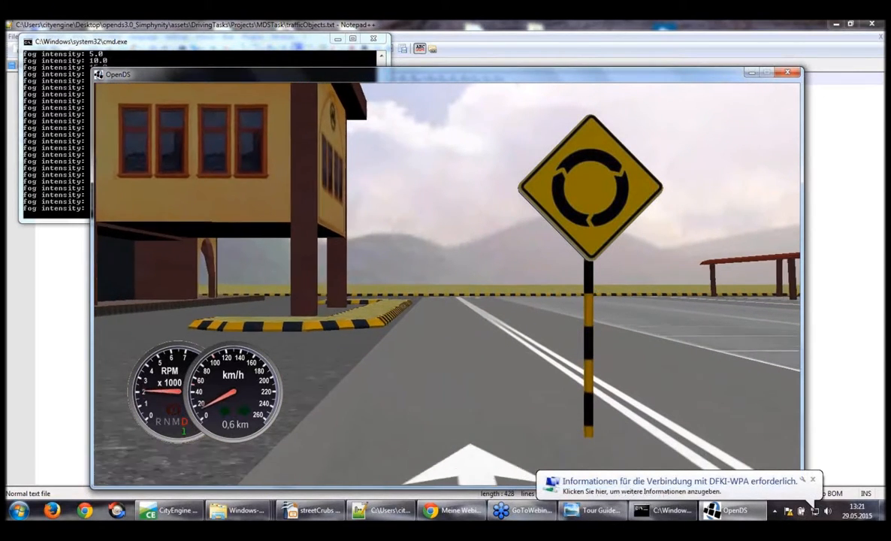
key("Up")
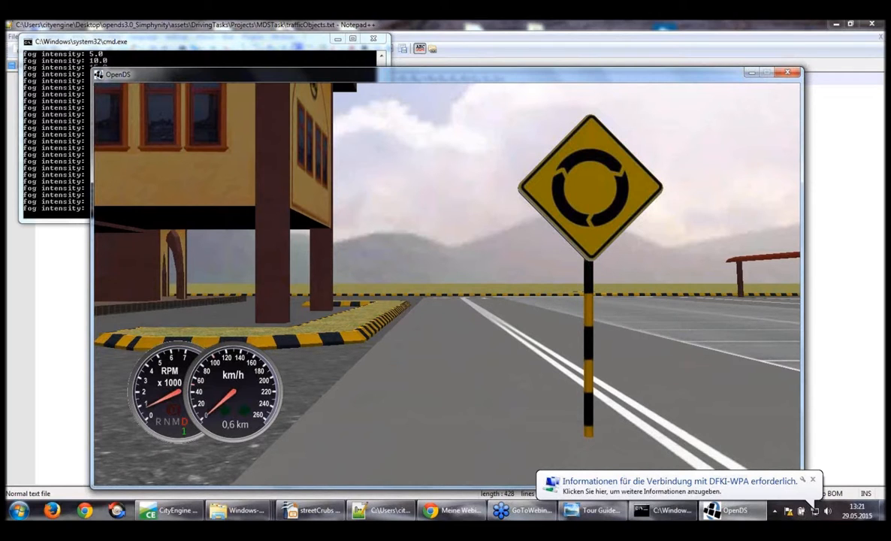
key("Escape")
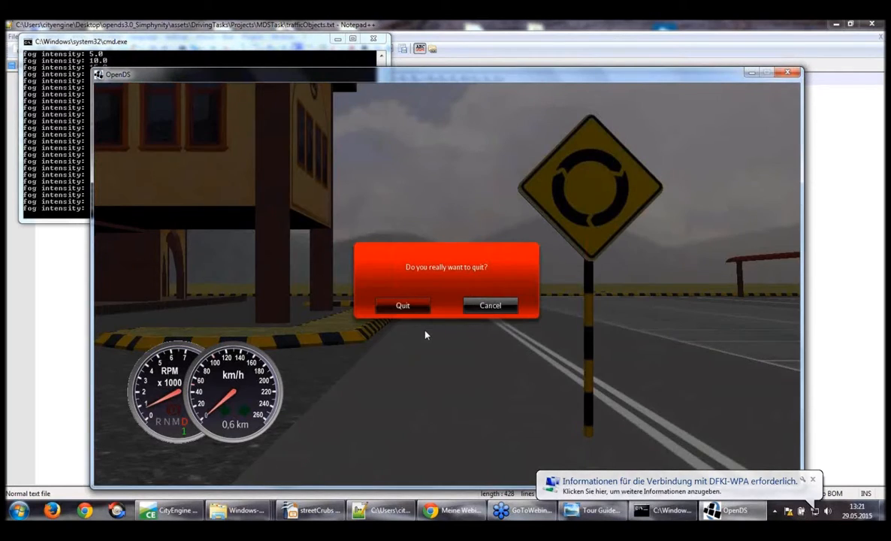
left_click(416, 308)
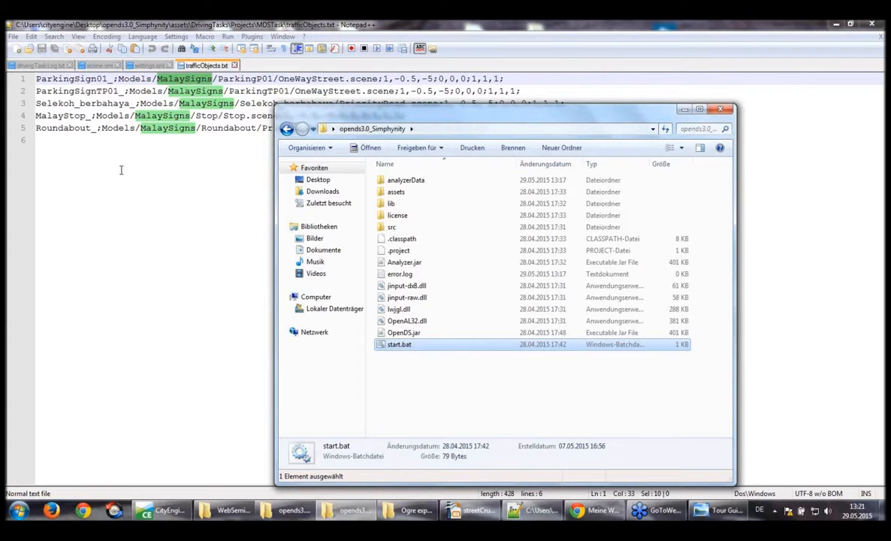
Open drivingTaskLog.txt from the analyzerData folder 2015_05_29-13_17_30 in Notepad++ and select all its traffic sign model entries
double_click(418, 182)
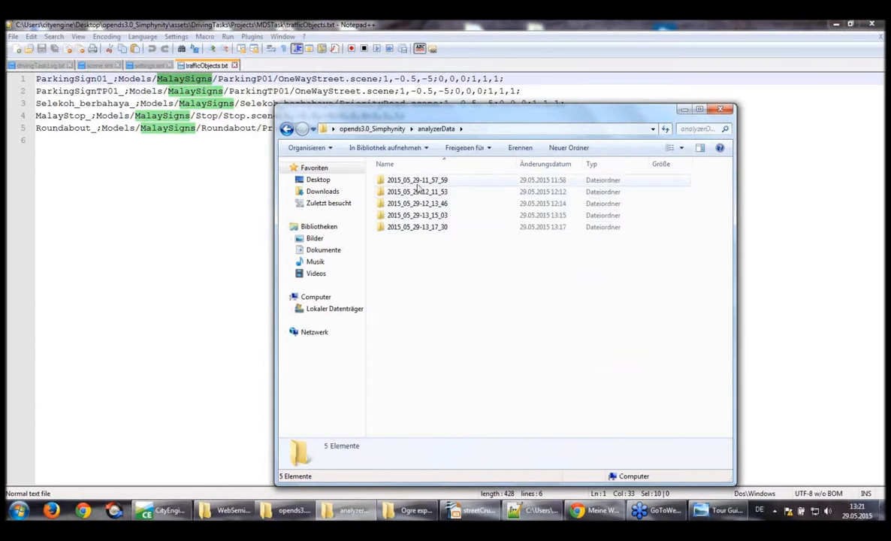
left_click(424, 228)
double_click(423, 228)
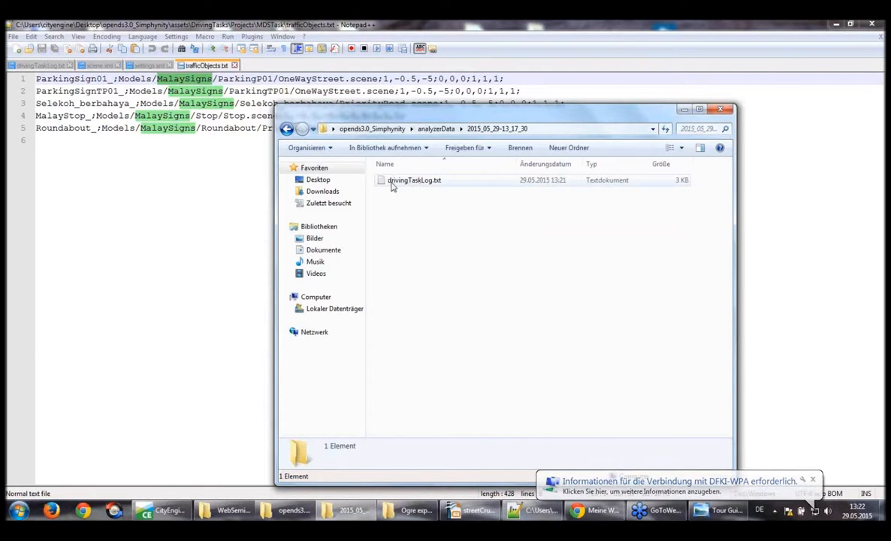
left_click_drag(406, 182, 255, 69)
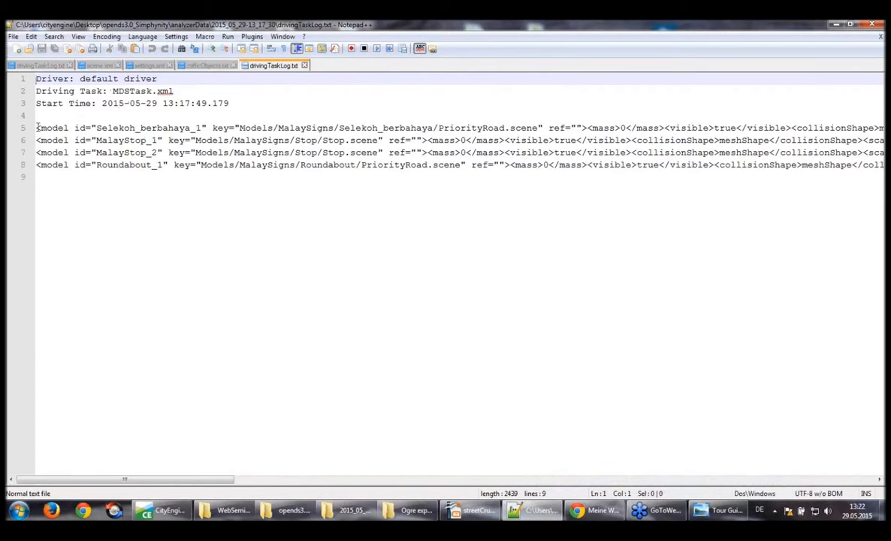
left_click_drag(37, 128, 43, 177)
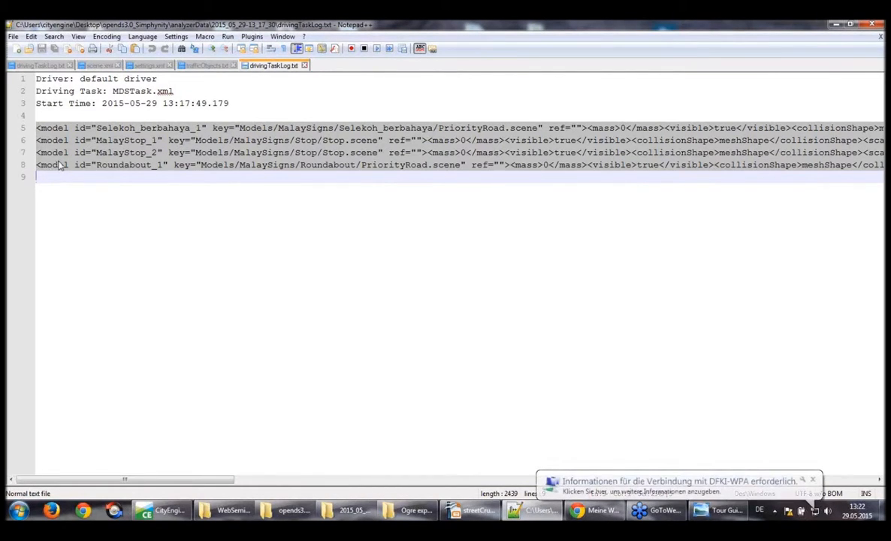
Paste the copied sign model entries into scene.xml below the driverCar model and indent them to match the surrounding entries
left_click(97, 66)
scroll(132, 286, "down", 5)
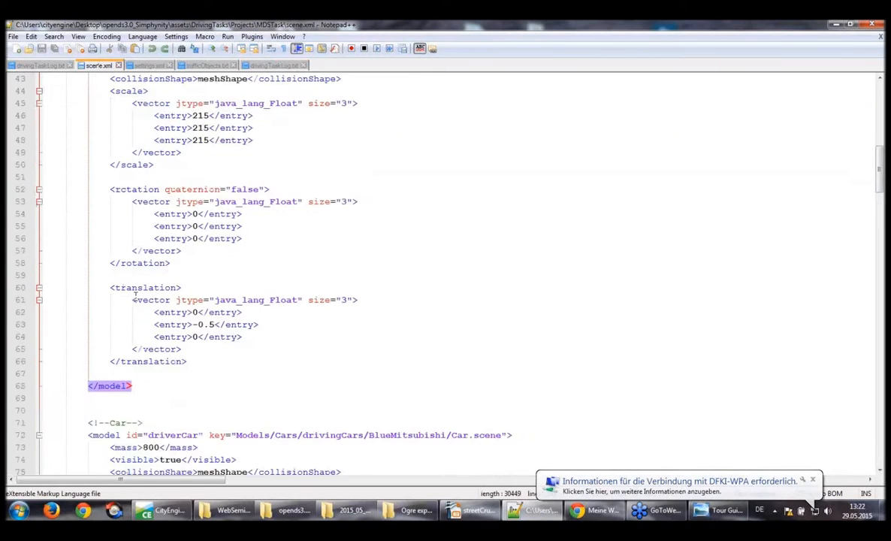
scroll(136, 296, "down", 9)
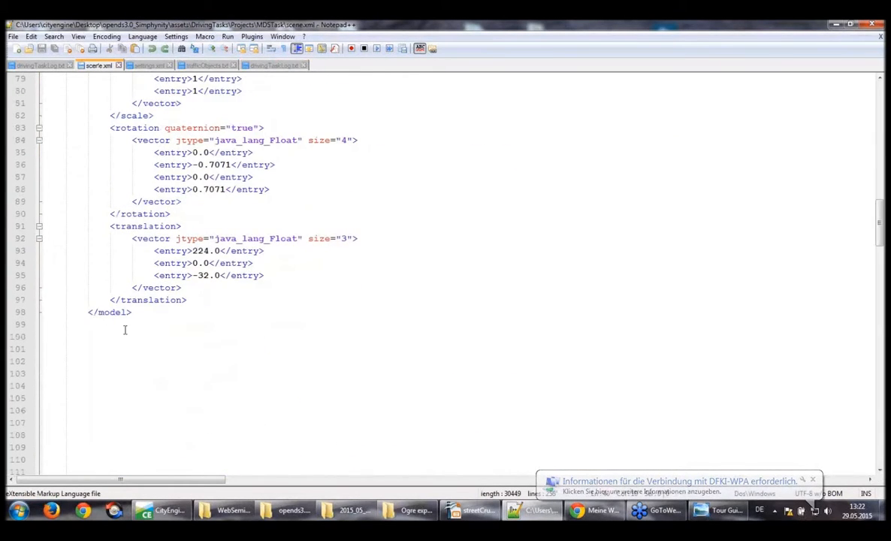
left_click(91, 363)
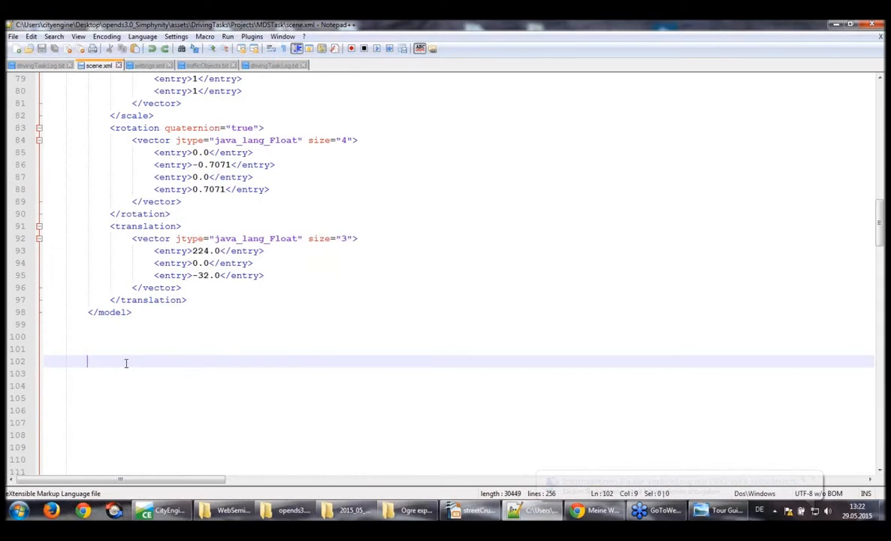
key("ctrl+v")
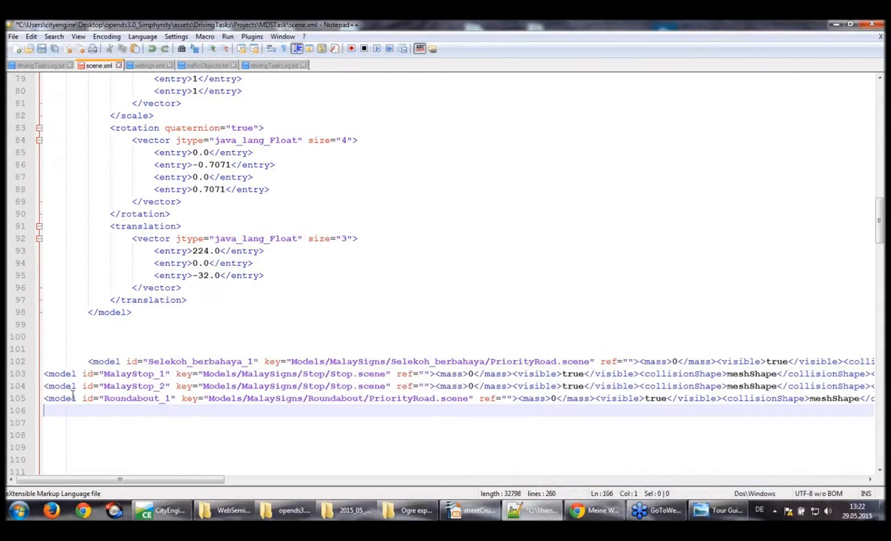
left_click_drag(75, 399, 43, 373)
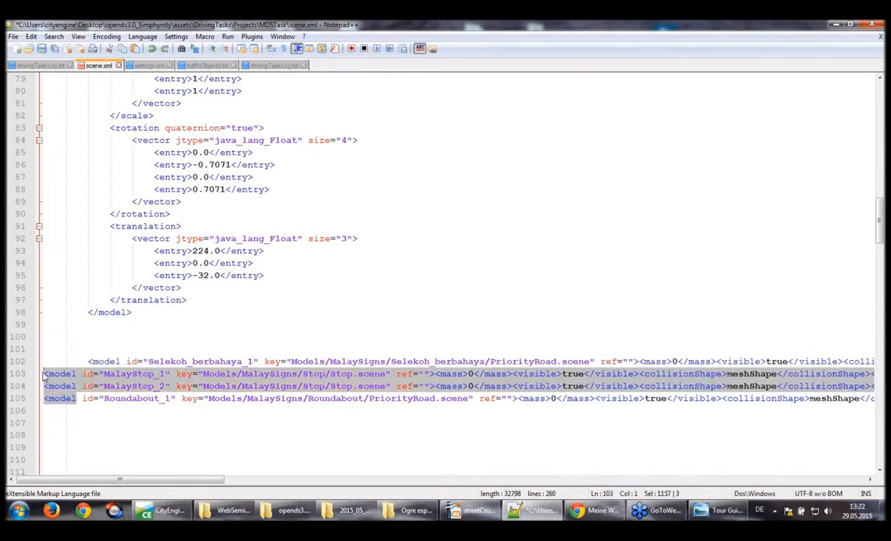
key("Tab")
key("Tab")
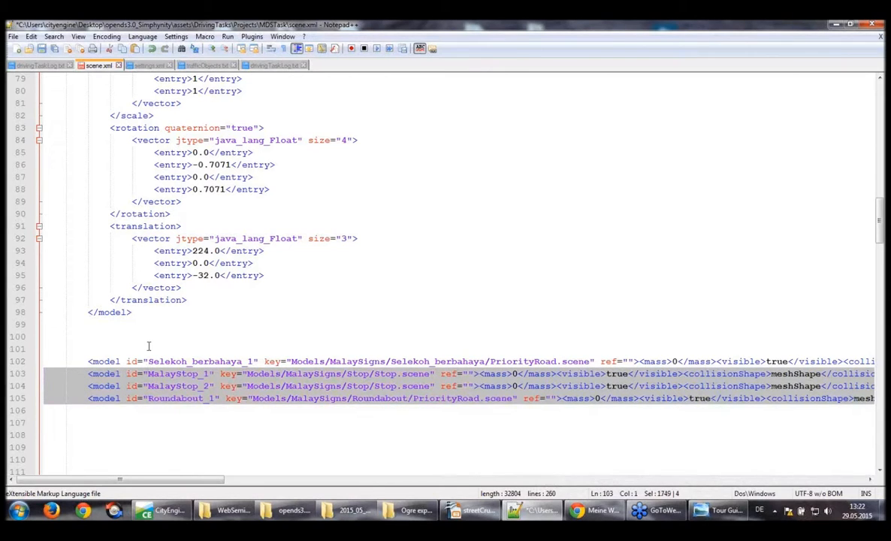
left_click(149, 348)
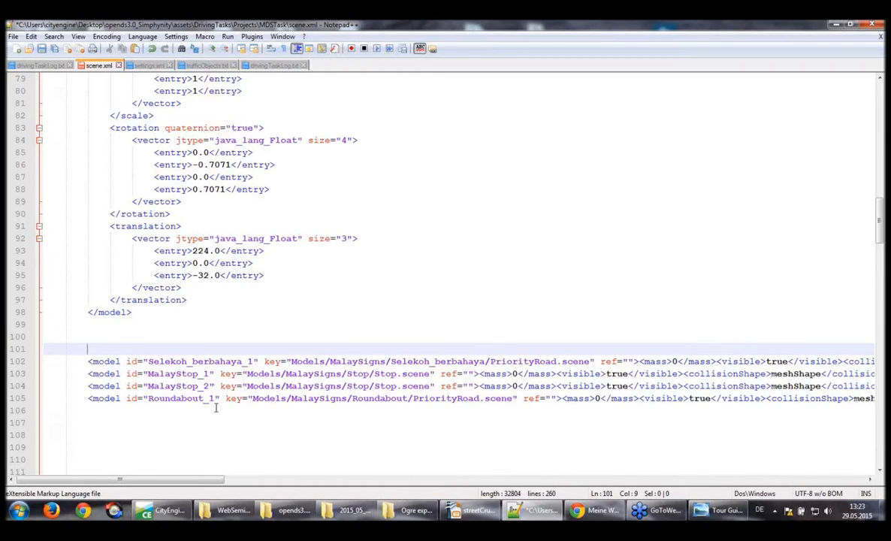
Delete the whole MalayStop_2 model line from the pasted sign entries and save scene.xml
left_click_drag(88, 386, 210, 389)
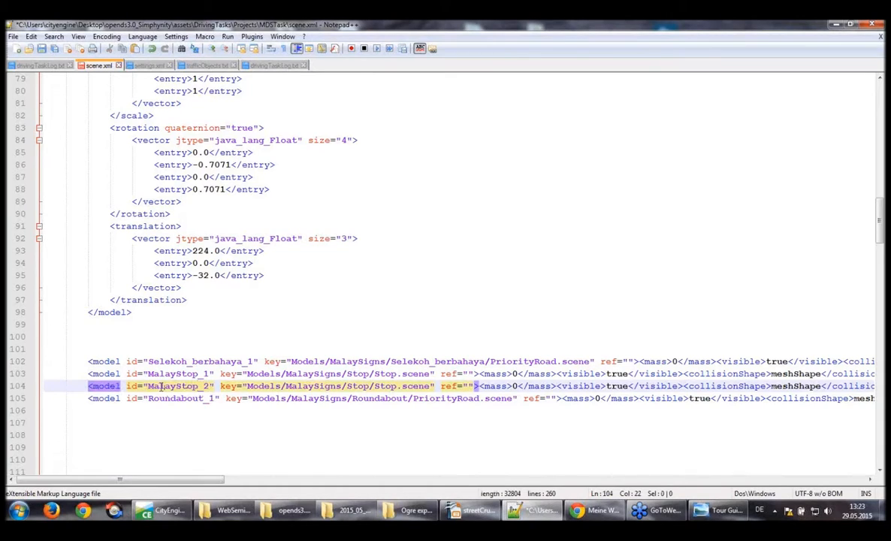
double_click(204, 387)
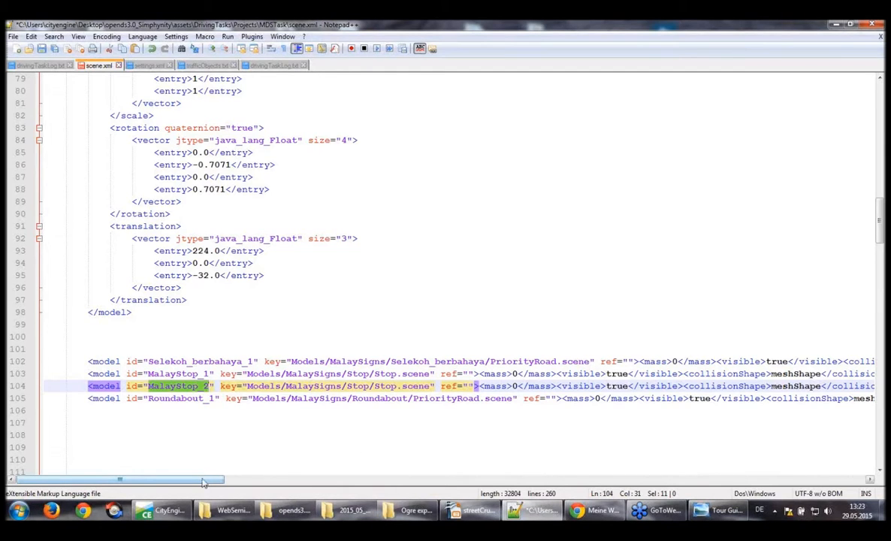
left_click_drag(203, 481, 845, 511)
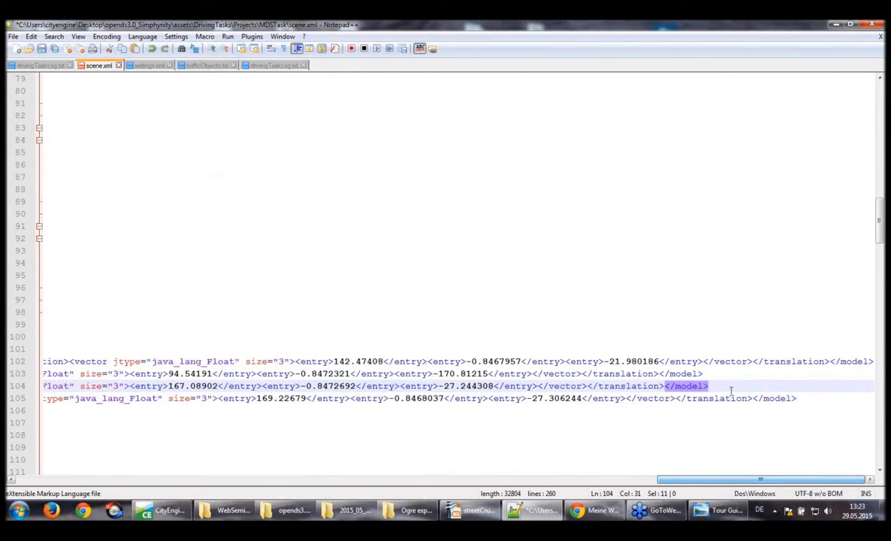
left_click(707, 389)
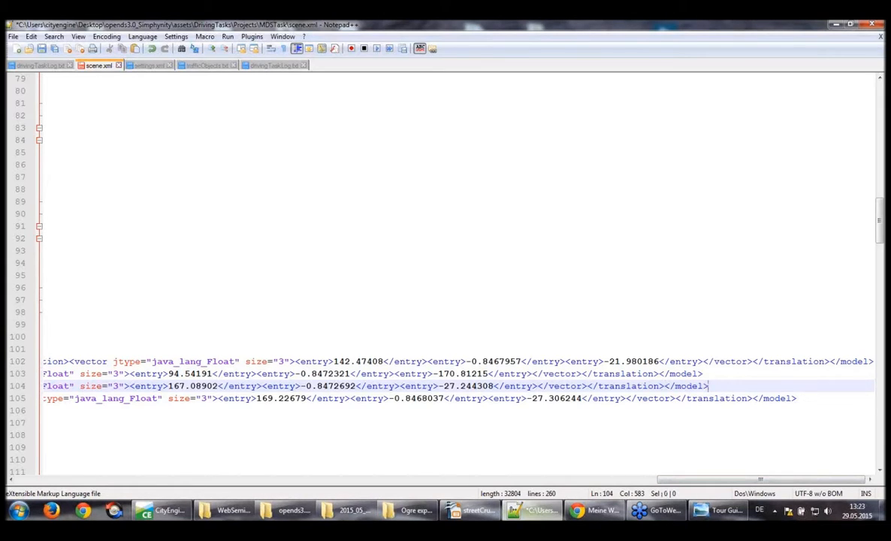
left_click_drag(703, 480, 34, 440)
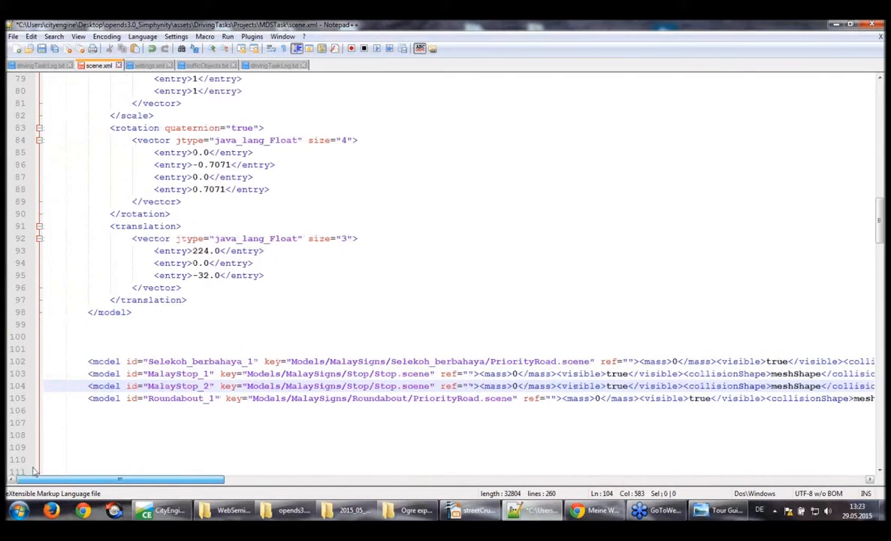
left_click(45, 386)
mouse_move(406, 507)
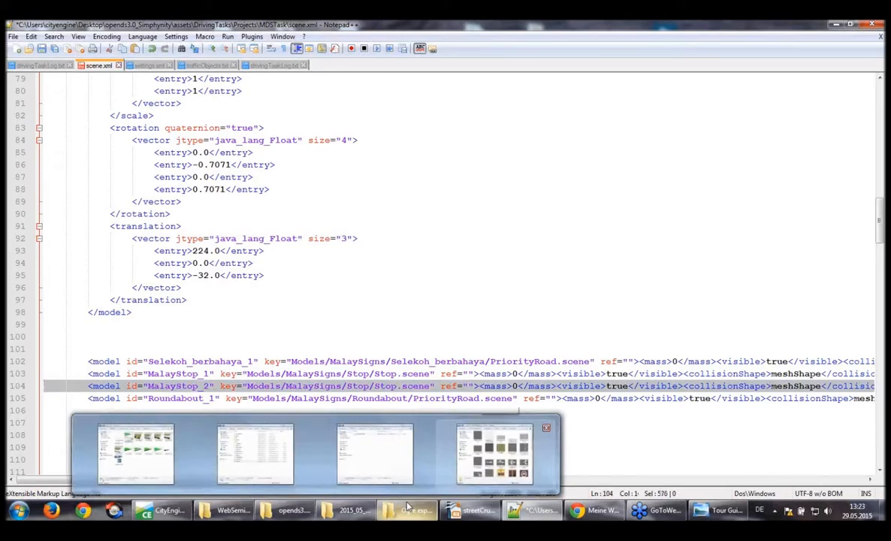
key("Delete")
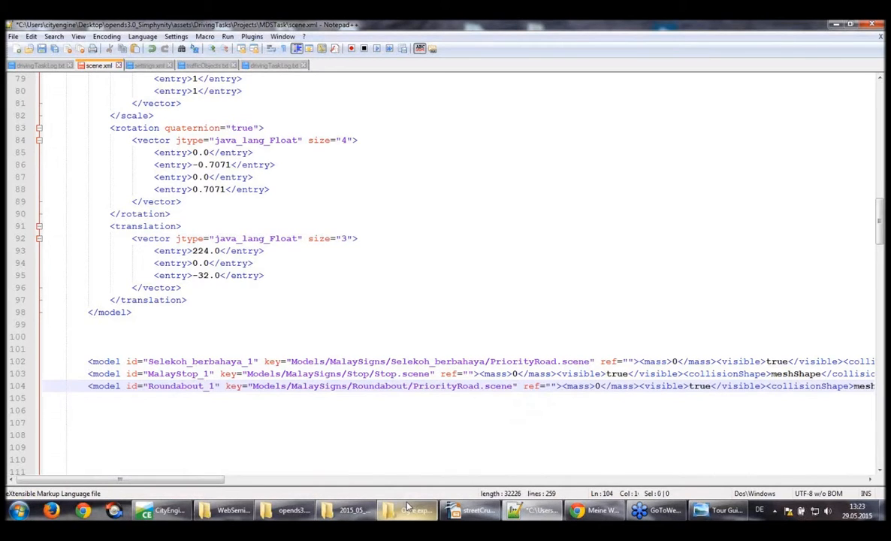
key("ctrl+s")
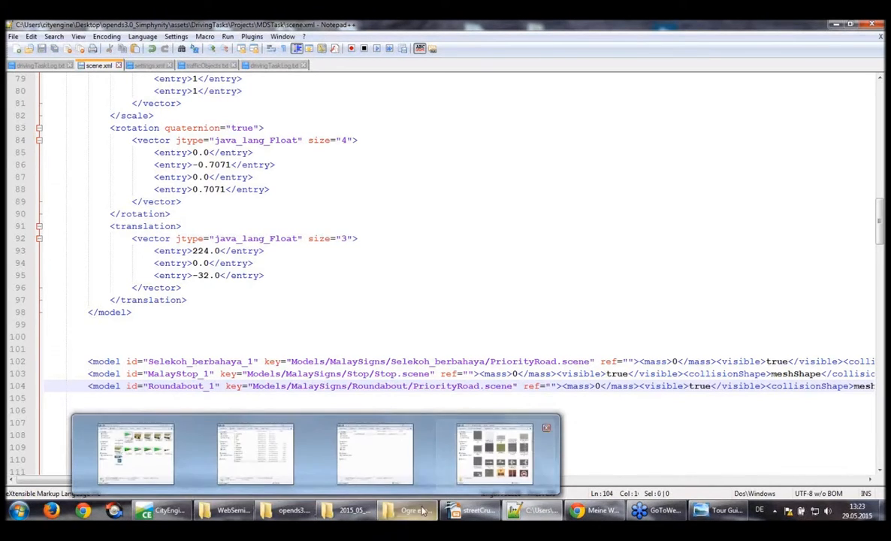
Look through the commented-out Traffic Signs, Traffic Parking Signs and Traffic Lights sections of scene.xml
left_click(233, 263)
left_click(211, 326)
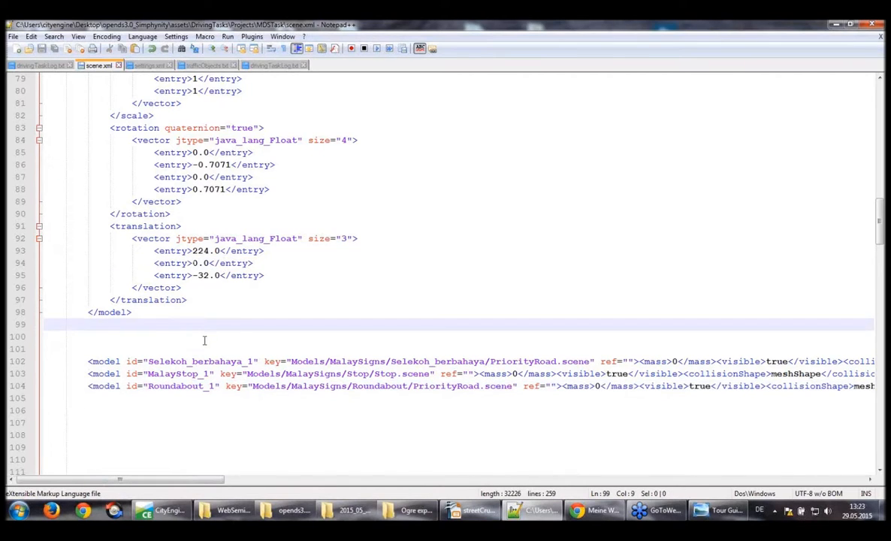
left_click(204, 340)
scroll(205, 341, "down", 2)
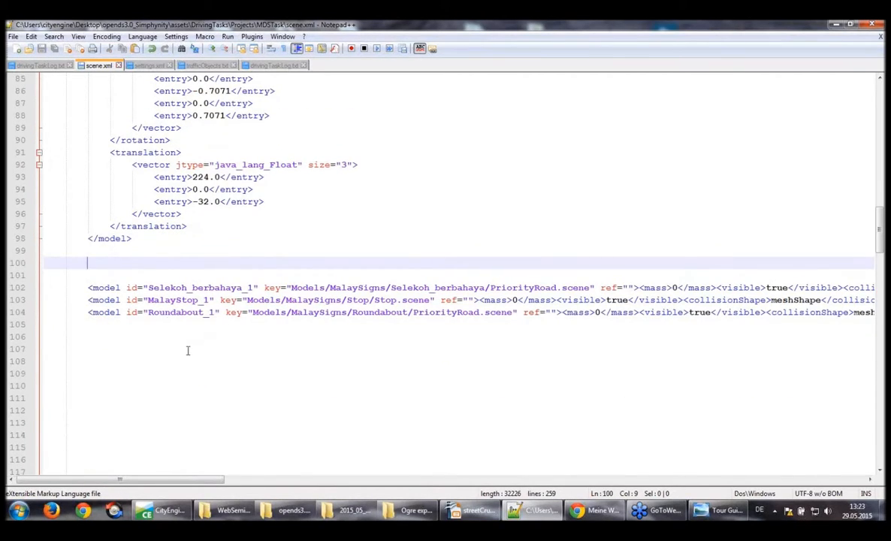
scroll(213, 334, "down", 4)
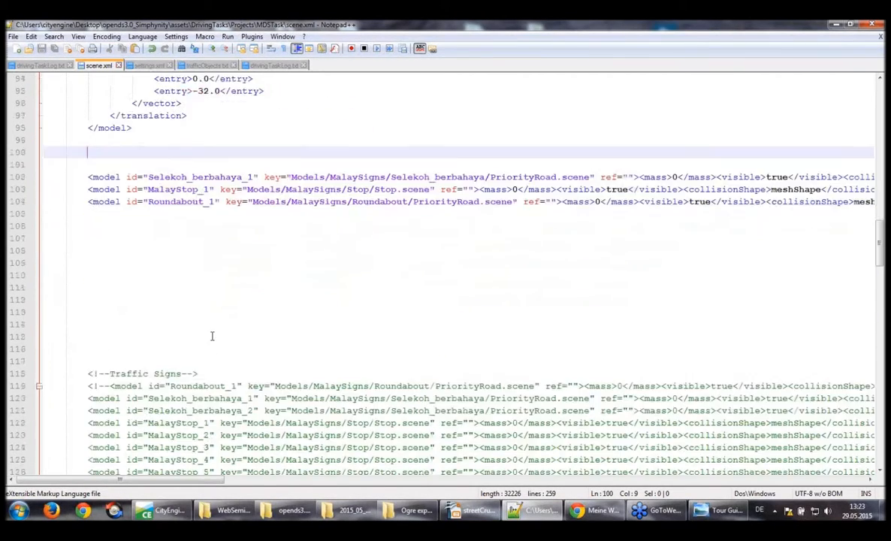
scroll(212, 336, "down", 3)
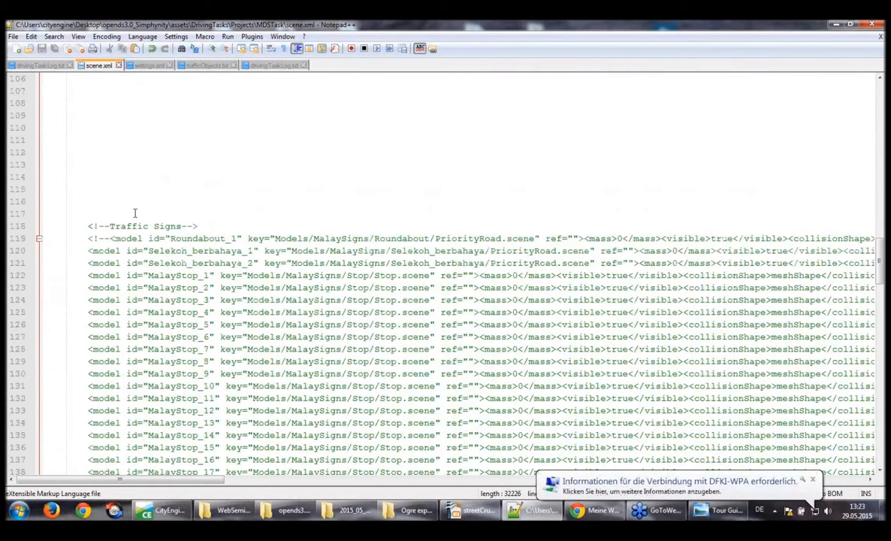
scroll(139, 210, "down", 4)
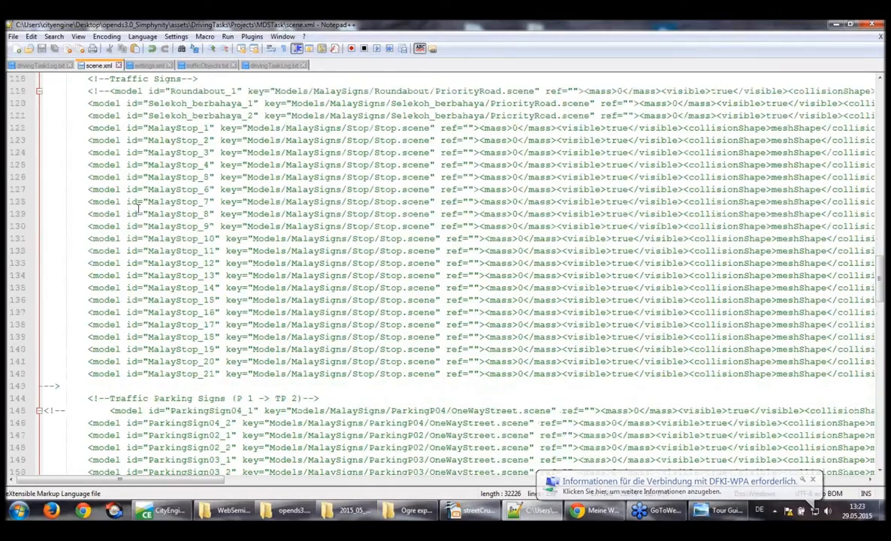
scroll(138, 209, "down", 4)
scroll(138, 210, "up", 5)
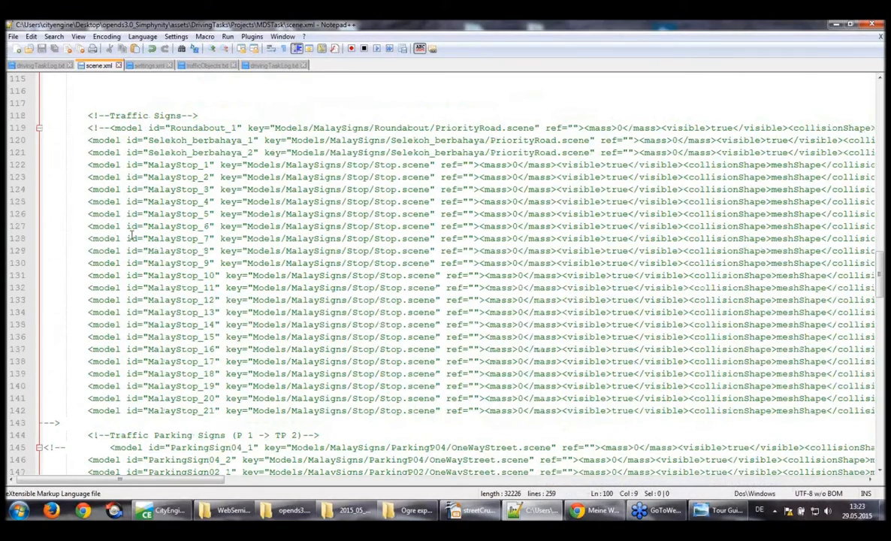
scroll(133, 235, "down", 8)
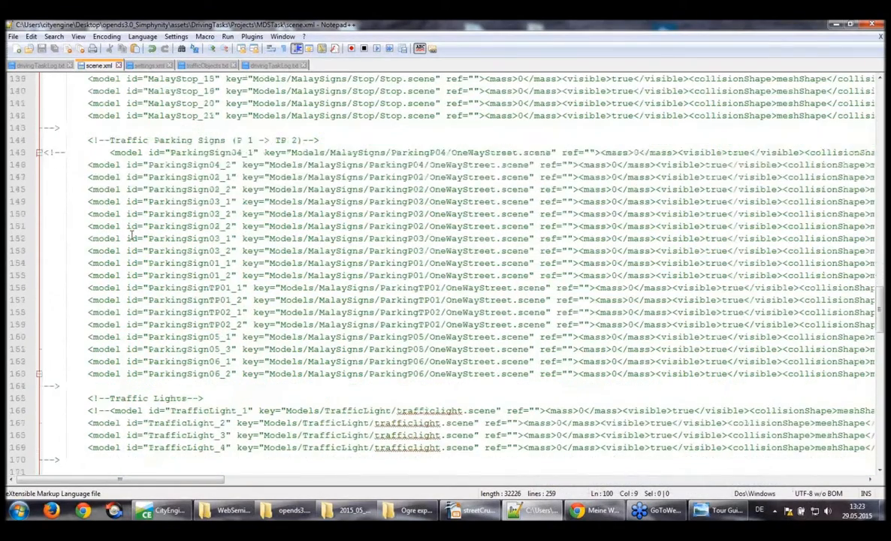
scroll(132, 235, "down", 4)
scroll(132, 235, "up", 16)
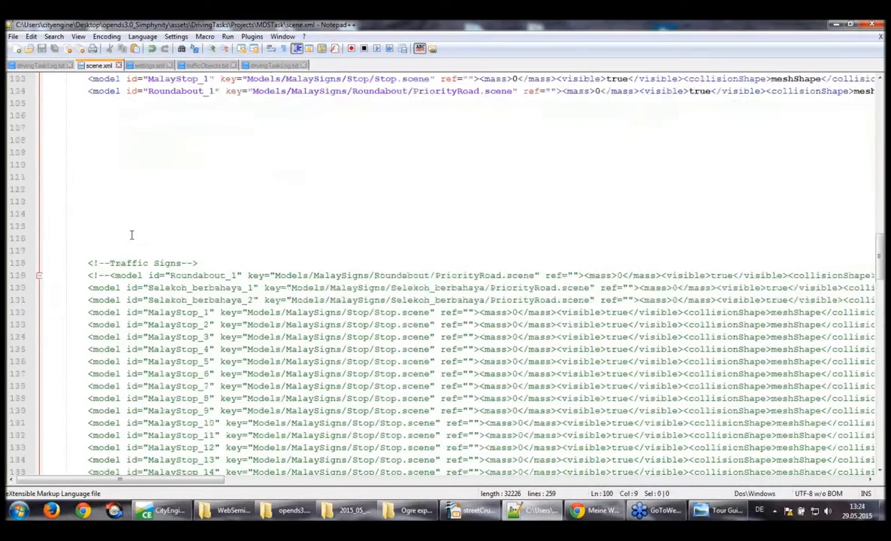
scroll(133, 235, "up", 5)
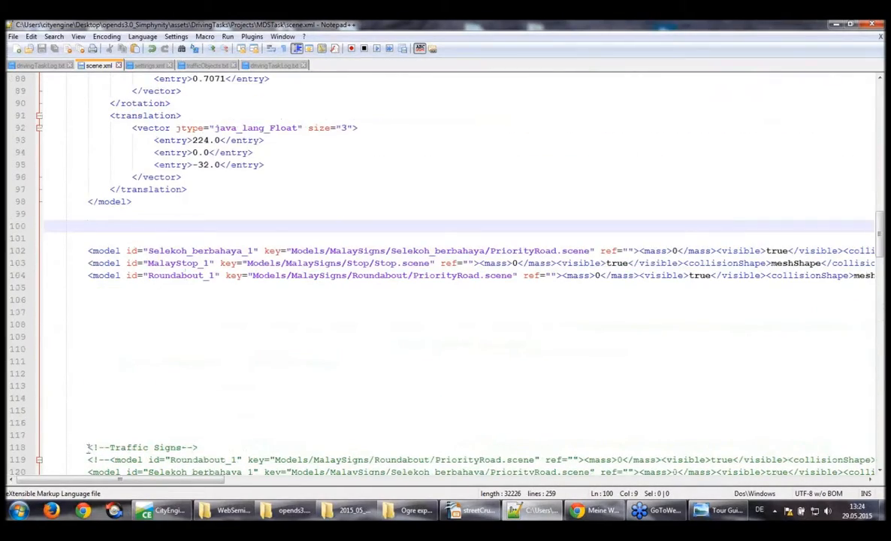
Uncomment the Traffic Signs models, Roundabout_1 through MalayStop_21, by deleting the comment markers around the block
left_click(89, 459)
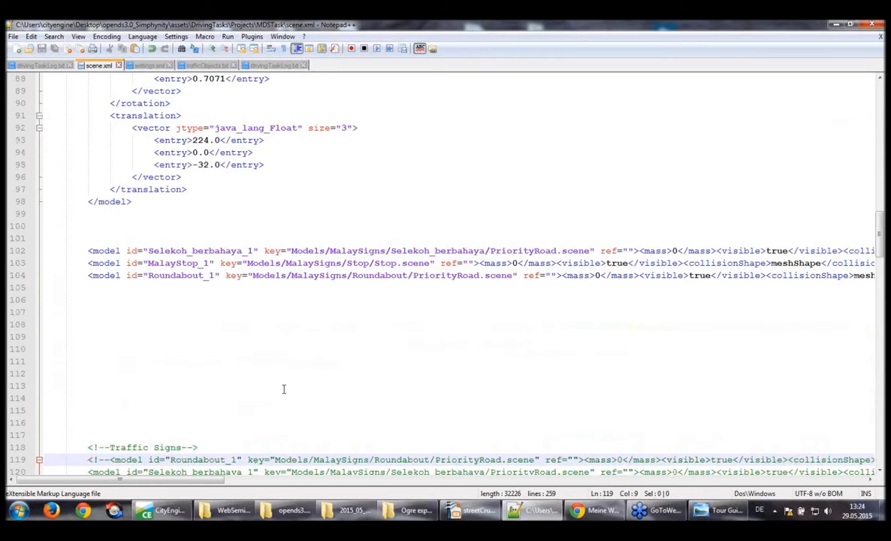
key("Delete")
key("Delete")
key("Delete")
key("Delete")
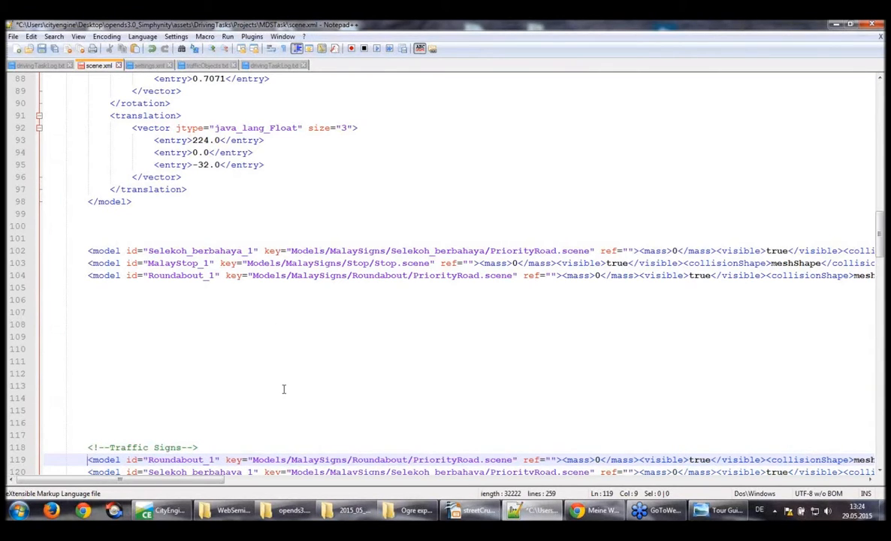
scroll(114, 329, "down", 9)
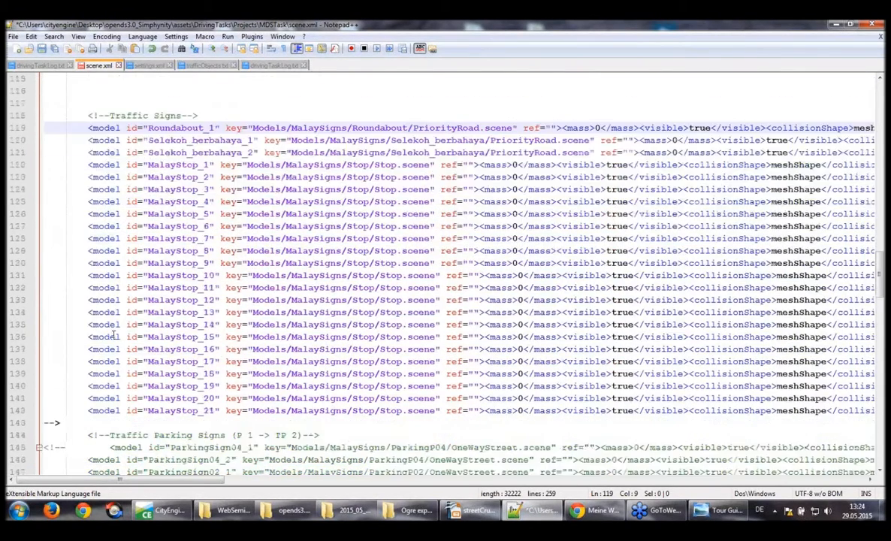
scroll(113, 333, "down", 2)
left_click(61, 350)
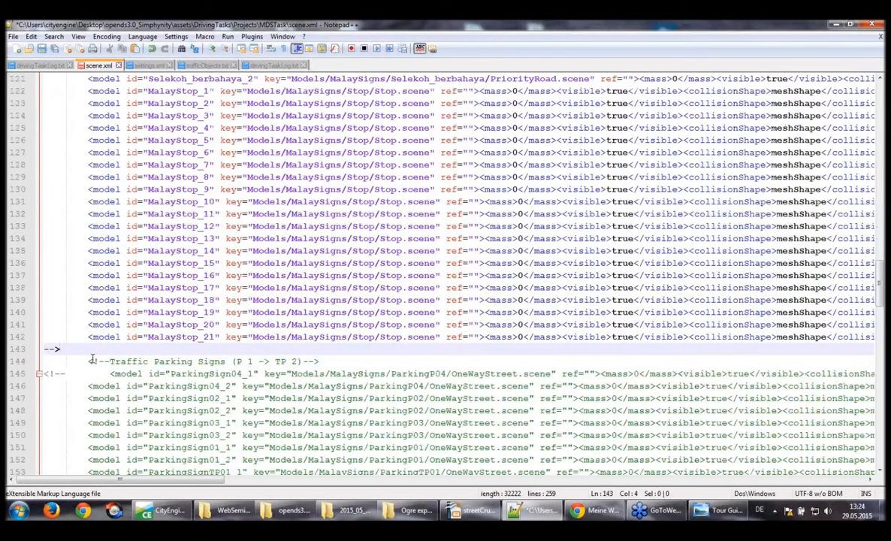
scroll(90, 359, "down", 3)
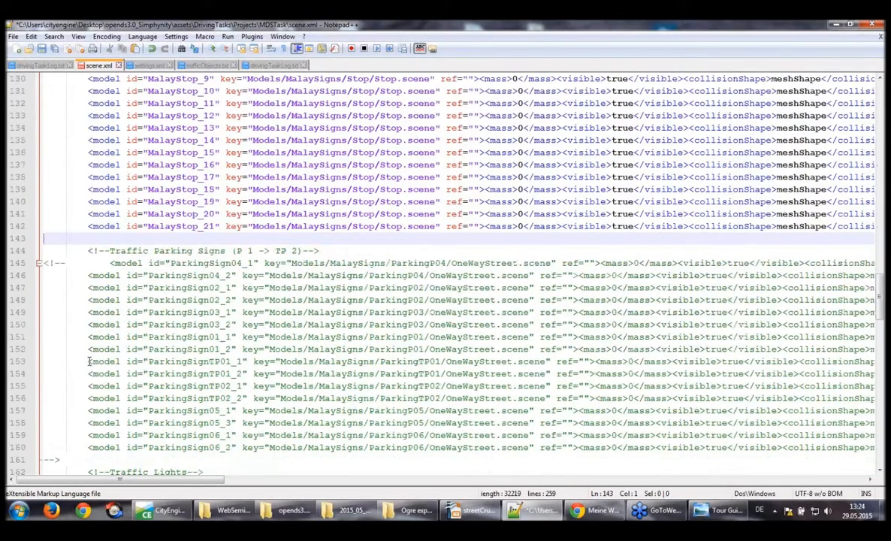
Uncomment the Traffic Parking Signs models, ParkingSign04_1 through ParkingSign06_2, by deleting their opening and closing comment markers
double_click(65, 263)
key("Delete")
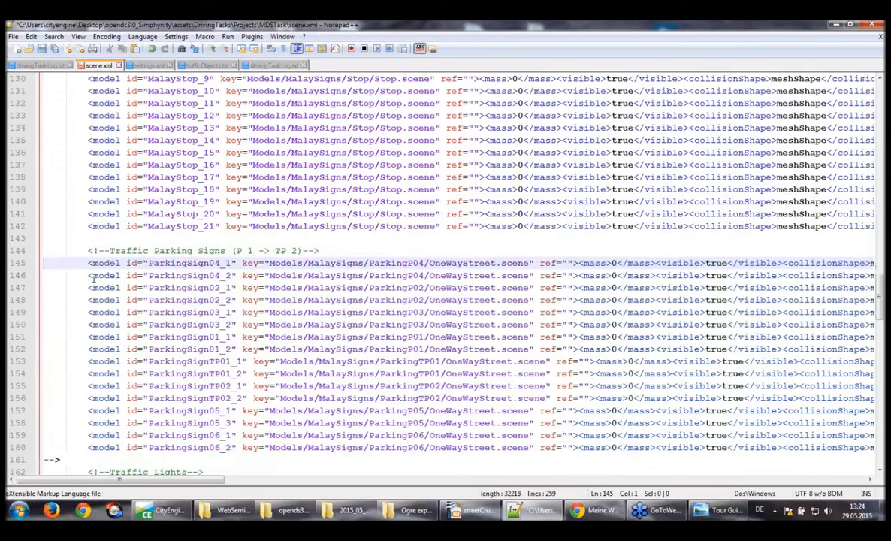
scroll(68, 301, "down", 3)
double_click(54, 348)
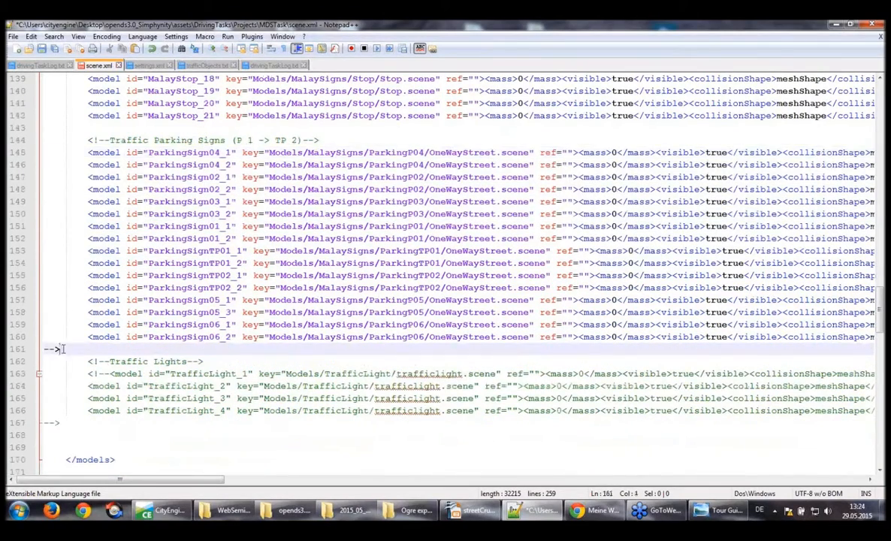
key("Delete")
Remove the comment markers around the four TrafficLight models and save scene.xml
double_click(98, 374)
key("Delete")
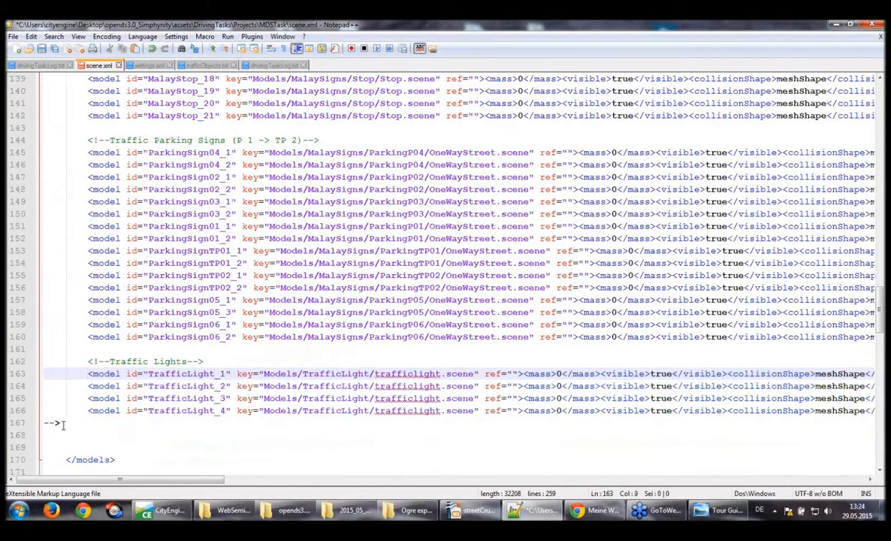
left_click_drag(63, 425, 38, 423)
key("Delete")
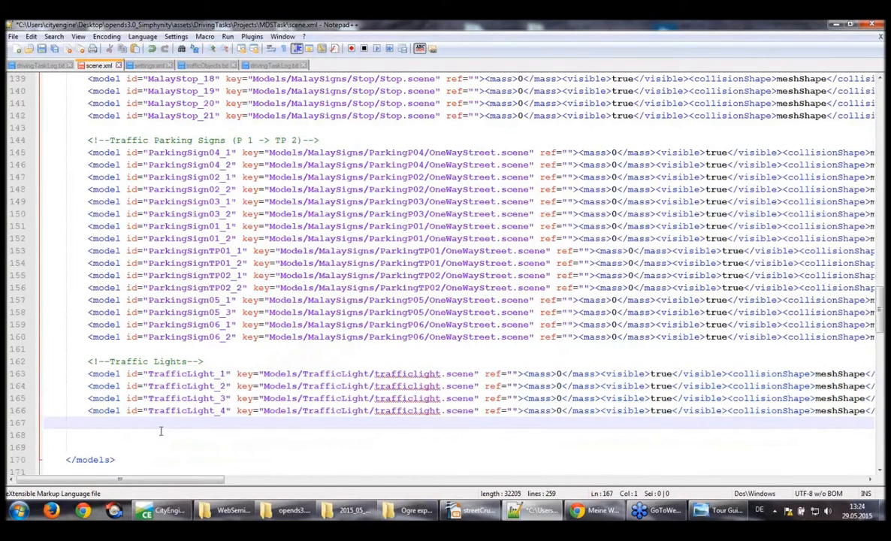
key("ctrl+s")
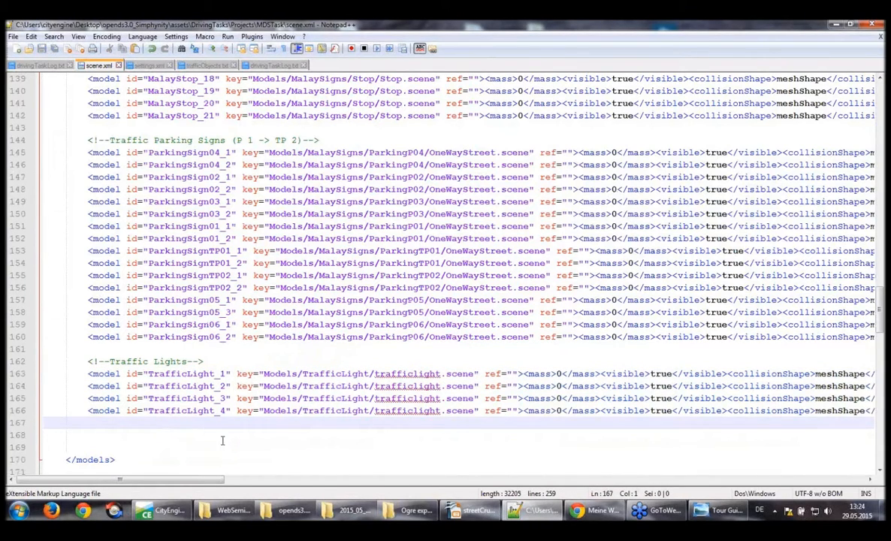
Switch to the opends3.0_Simphynity folder and run start.bat to launch OpenDS
left_click(289, 511)
left_click(384, 331)
double_click(384, 332)
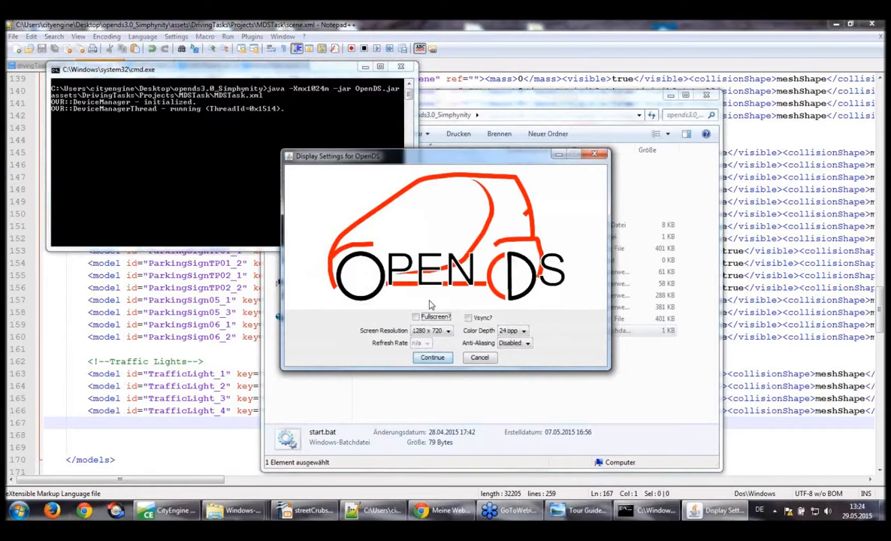
Start the simulation at 1280 x 720 and drive past the covered parking area and around the roundabout
left_click(432, 357)
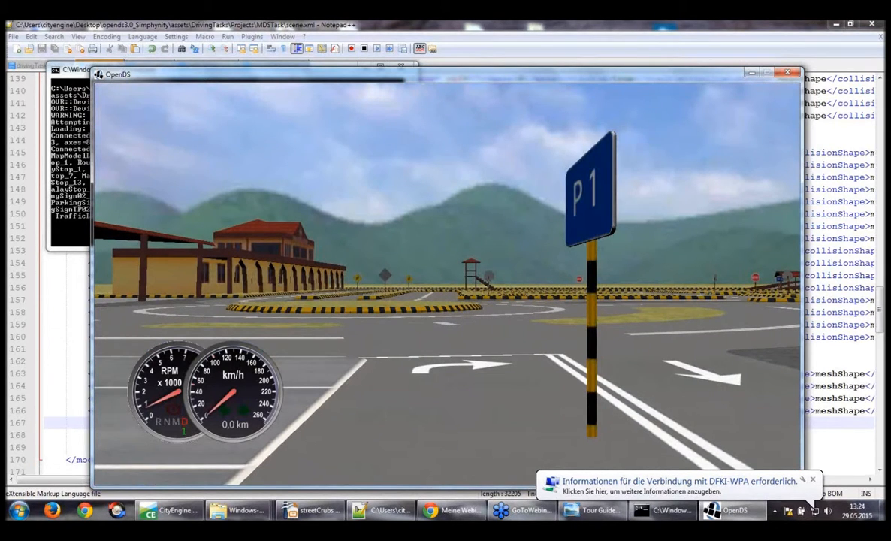
key("Up")
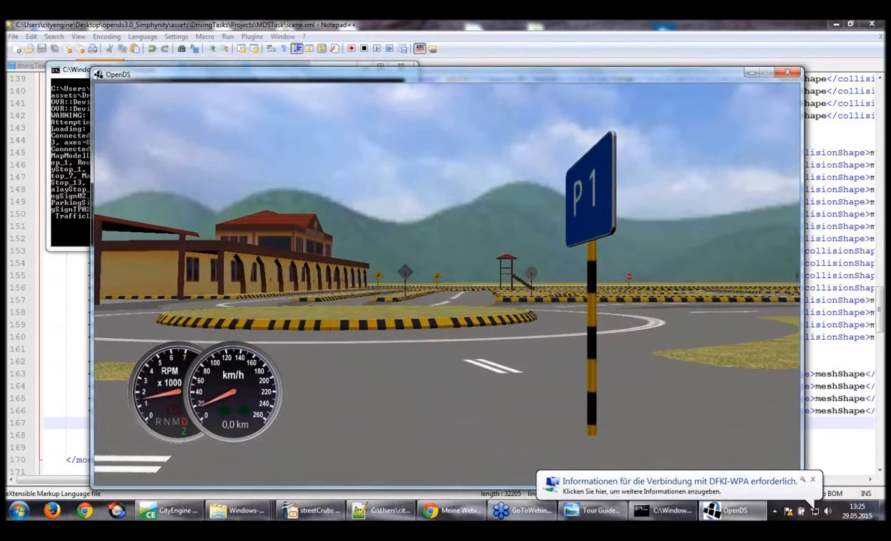
key("Left")
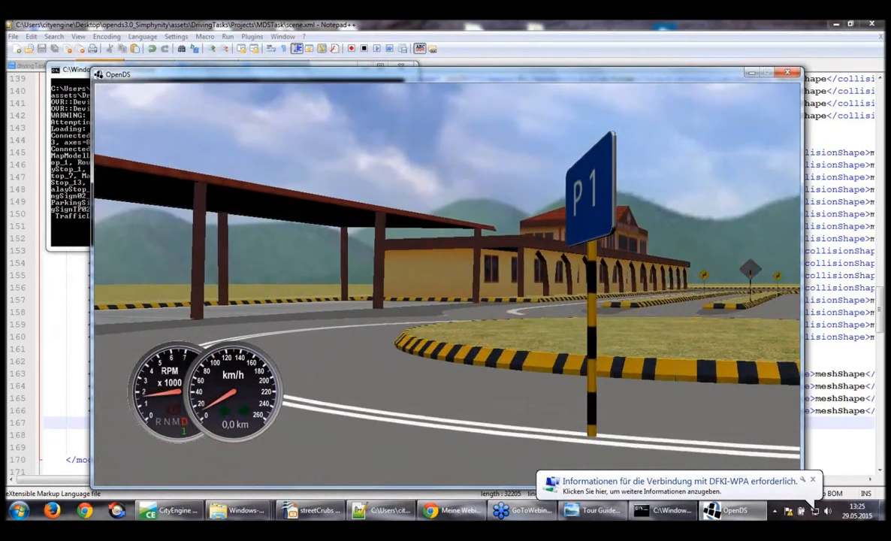
key("Left")
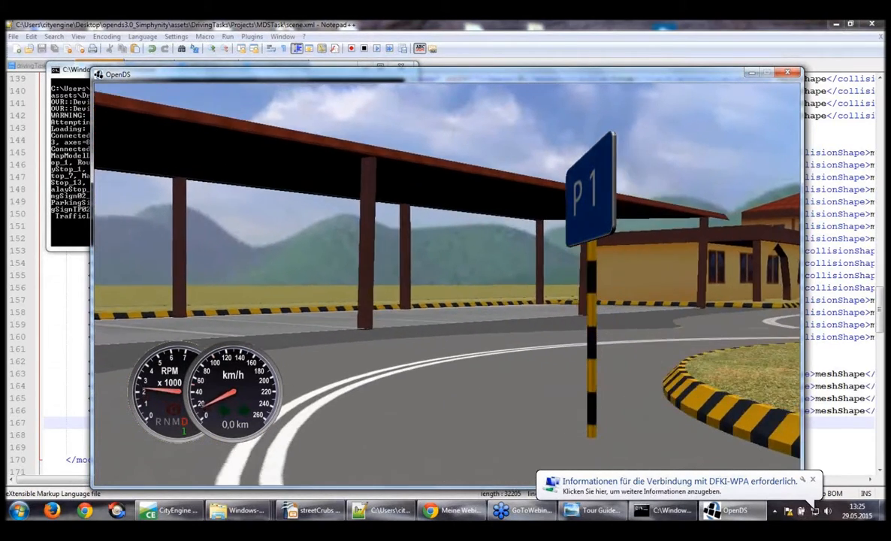
key("Right")
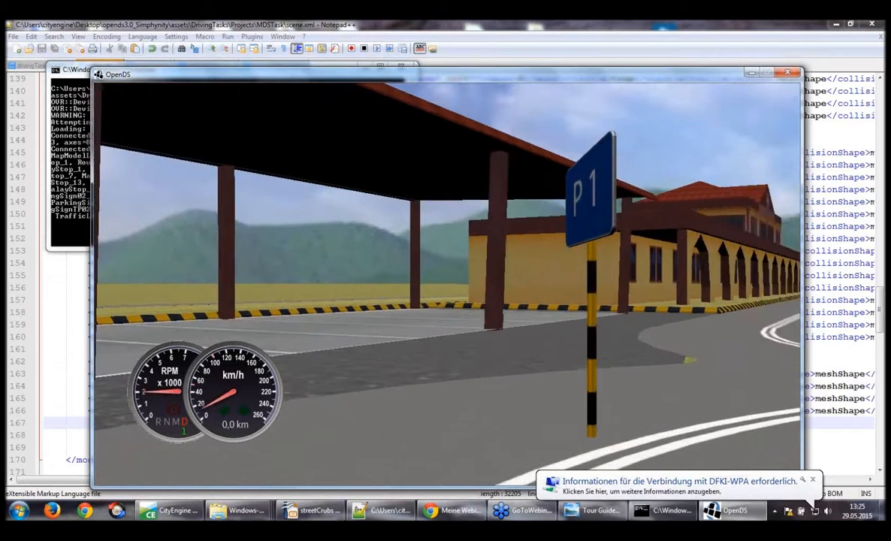
key("Right")
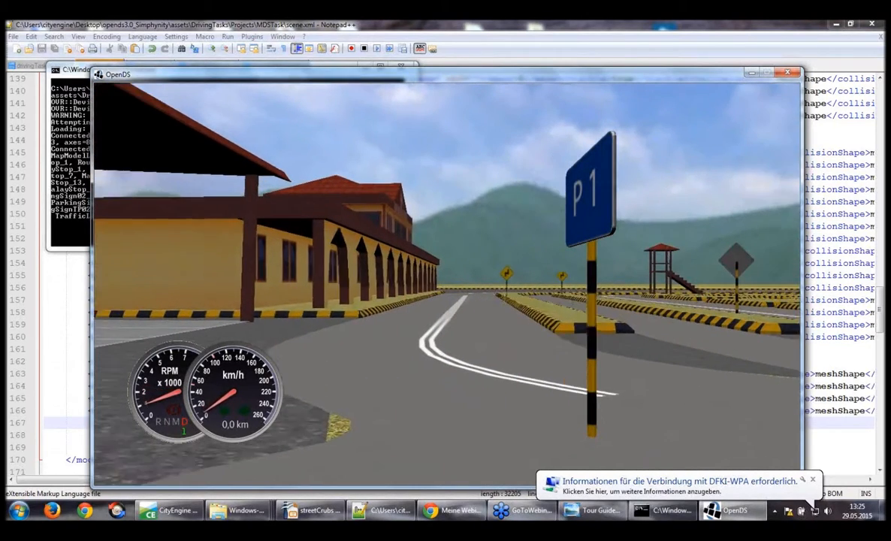
key("Right")
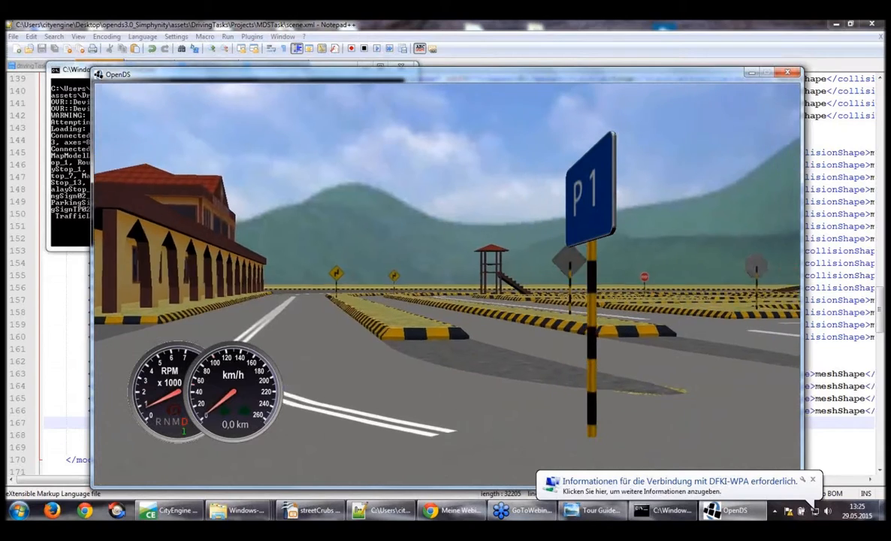
key("Right")
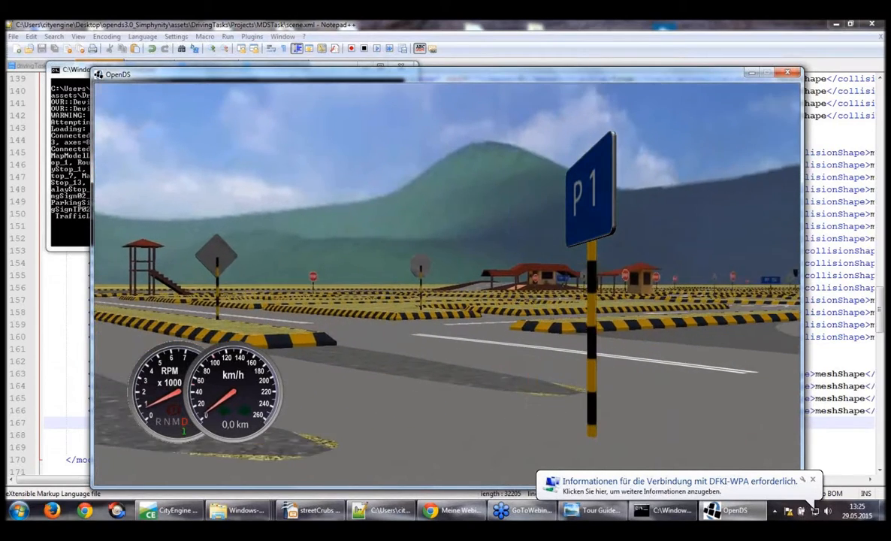
key("Right")
key("Right")
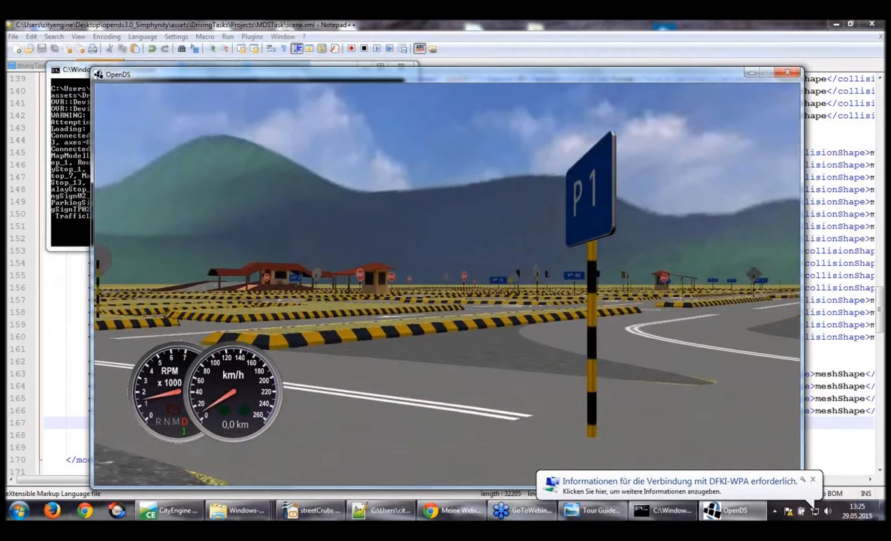
key("Right")
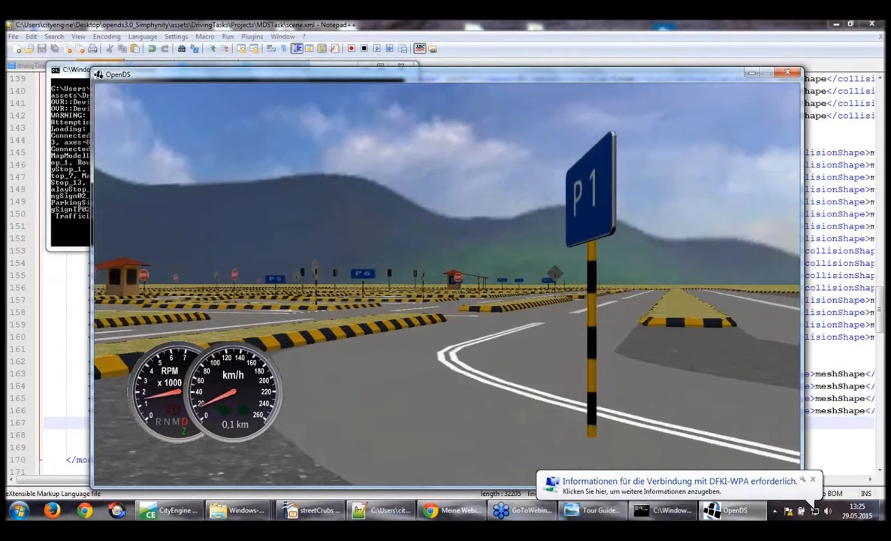
key("Right")
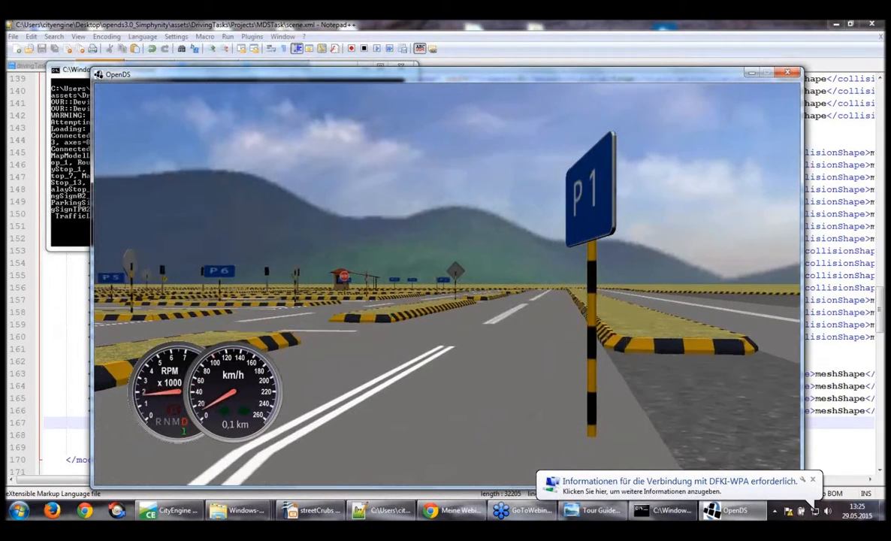
Drive out of the roundabout past the P 6 sign and line the car up with the main road
key("Left")
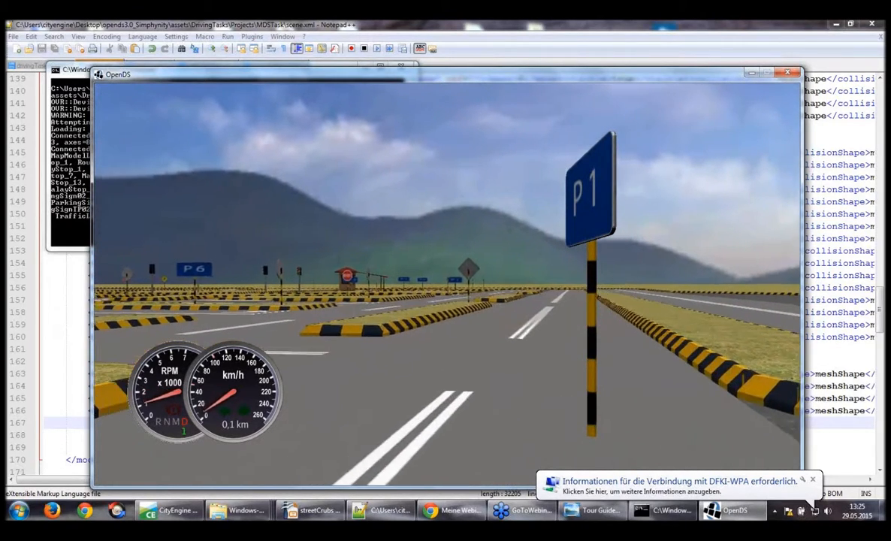
key("Left")
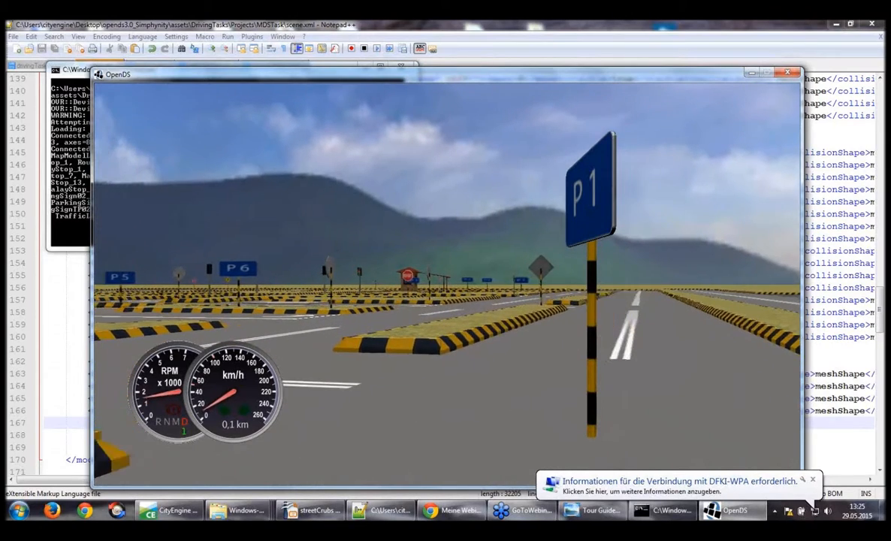
key("Left")
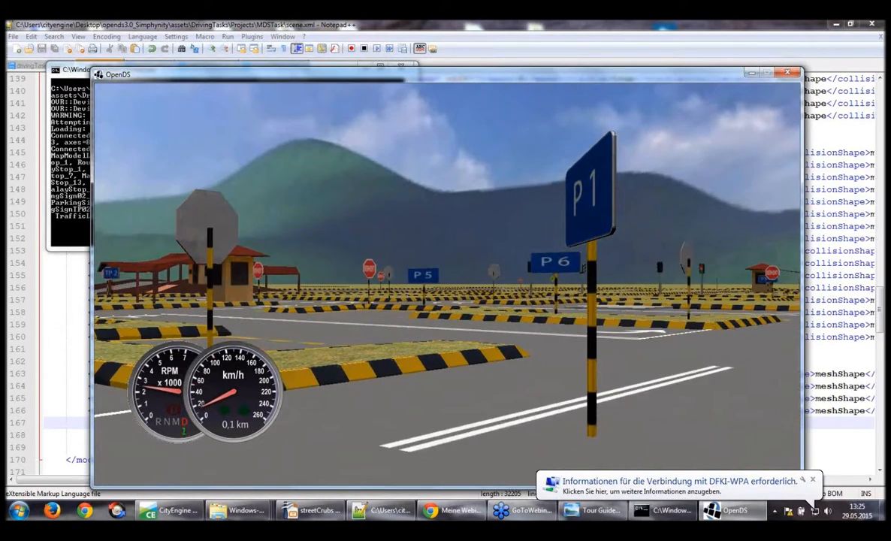
key("Right")
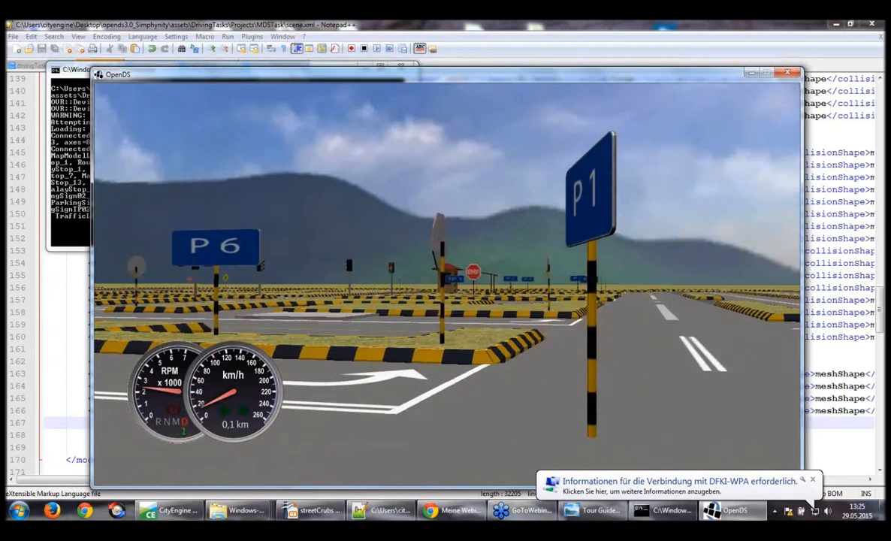
key("Right")
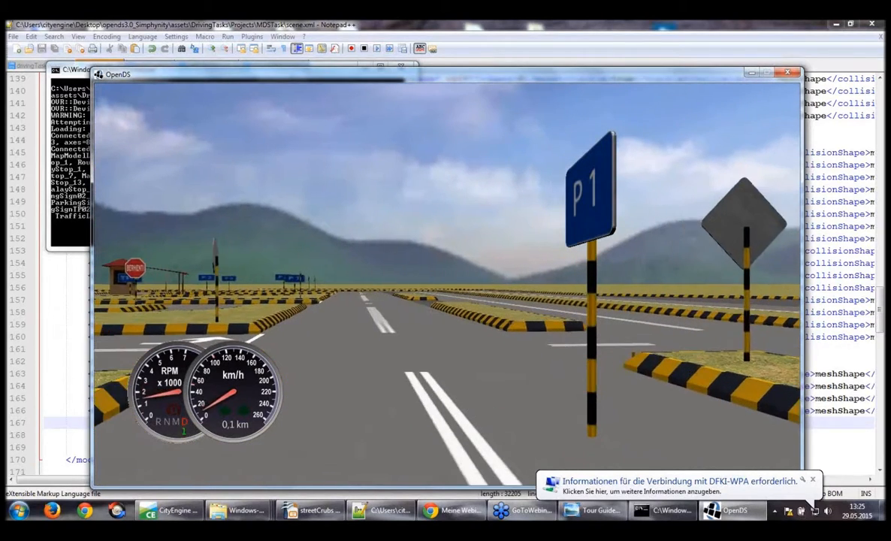
Follow the main road towards the TP 1 sign and turn left onto the road leading to the traffic lights
key("Left")
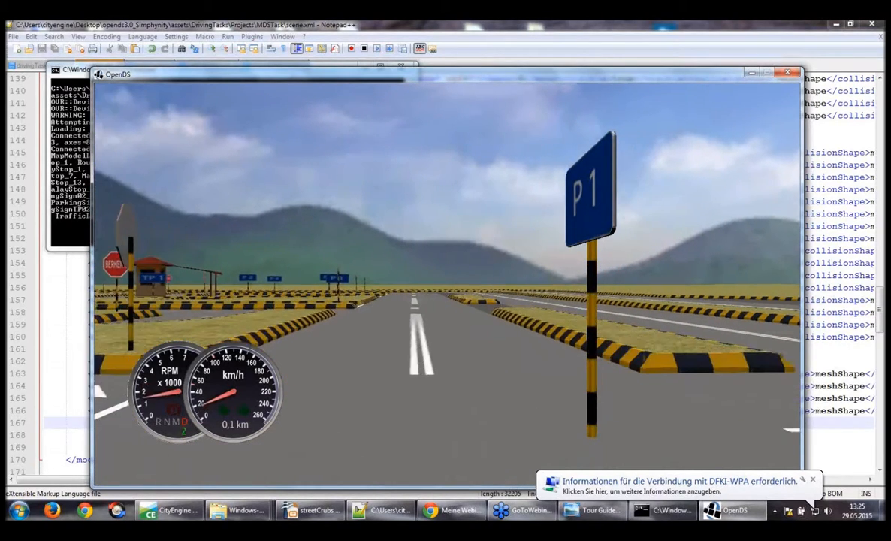
key("Left")
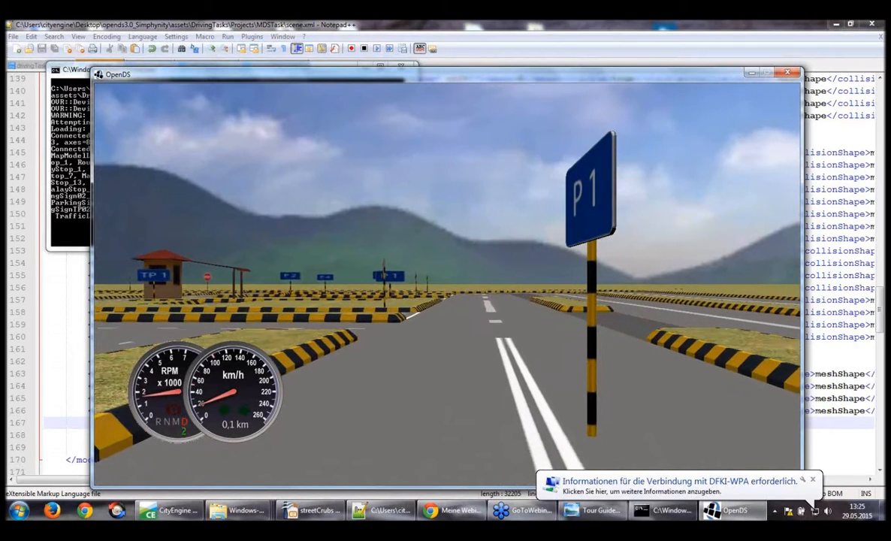
key("Right")
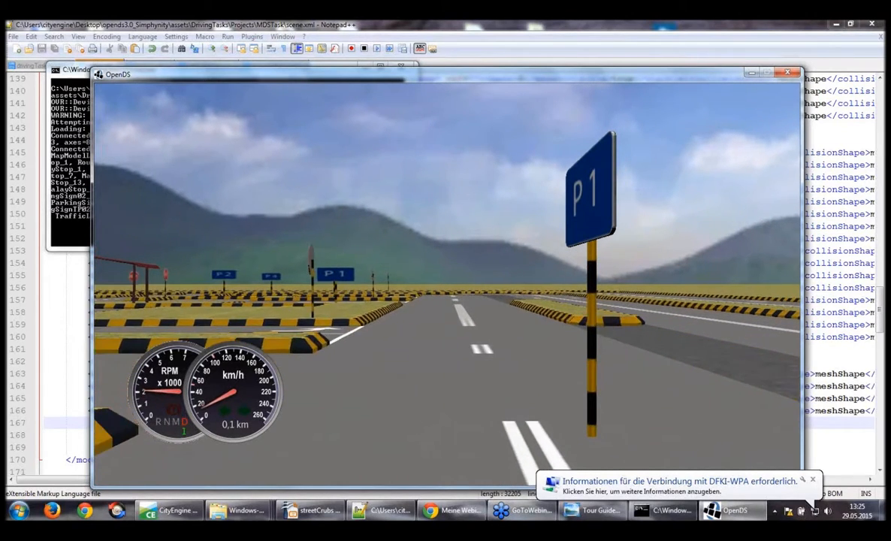
key("Left")
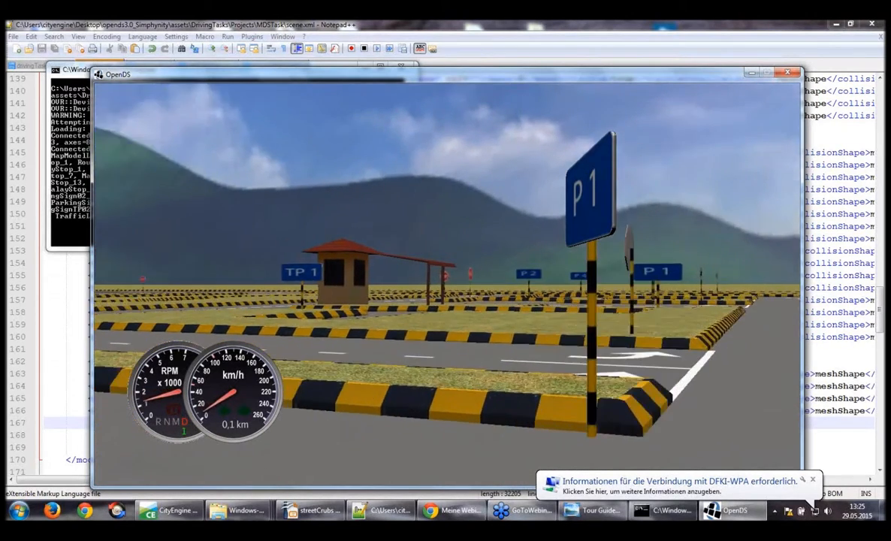
key("Left")
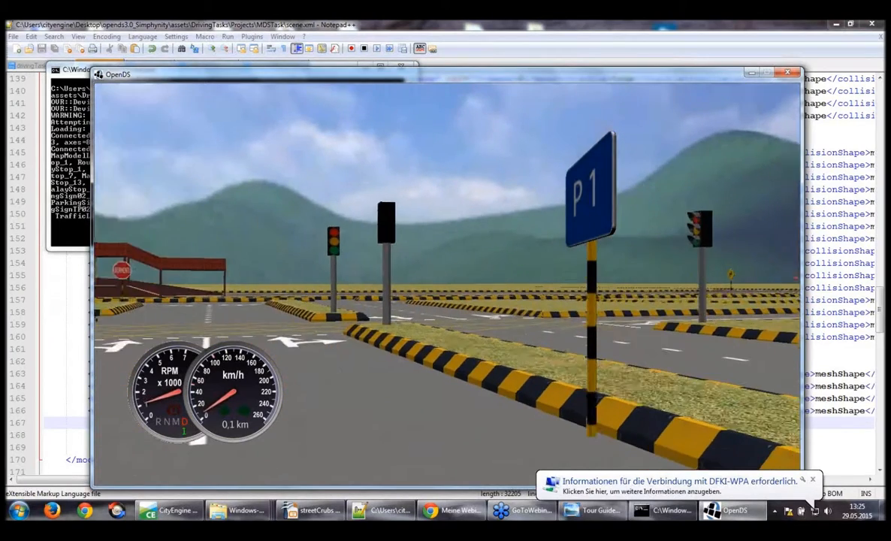
key("Left")
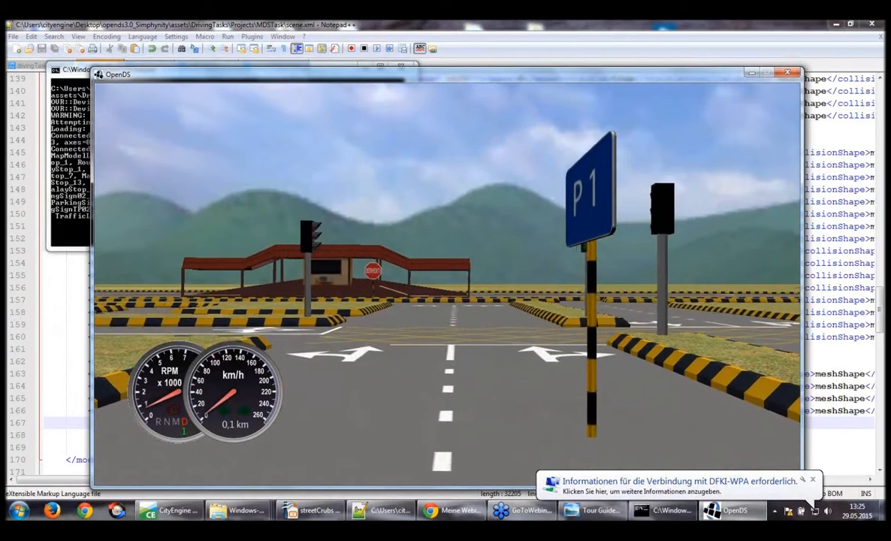
key("Left")
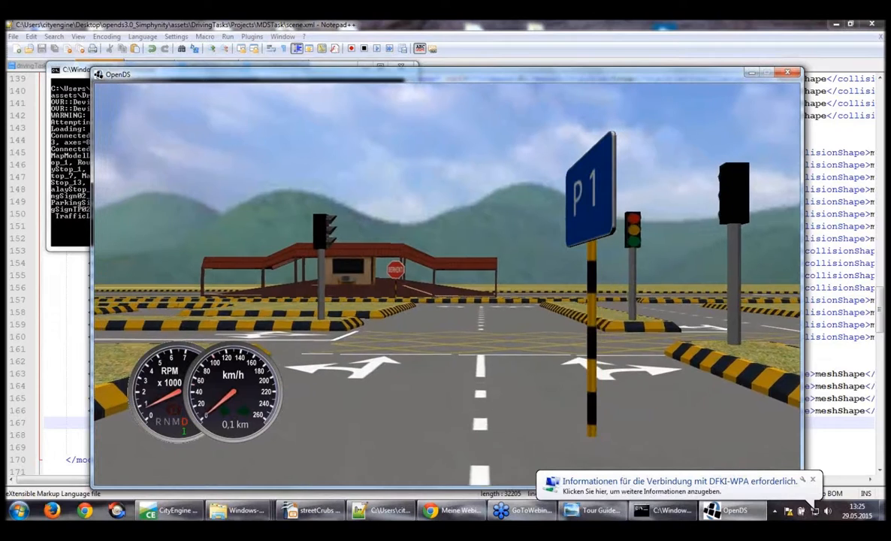
Drive straight across the traffic light junction, stop at the BERHENTI sign and quit the simulation
key("Up")
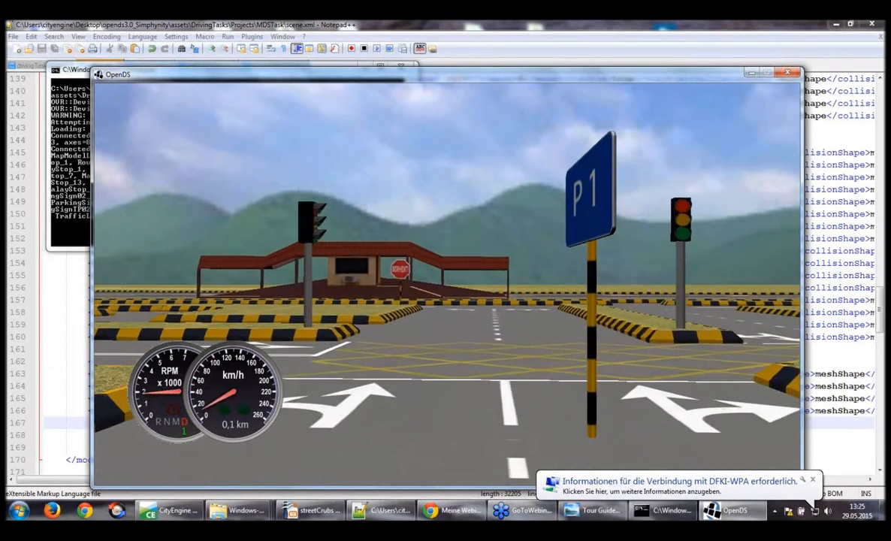
key("Up")
key("Right")
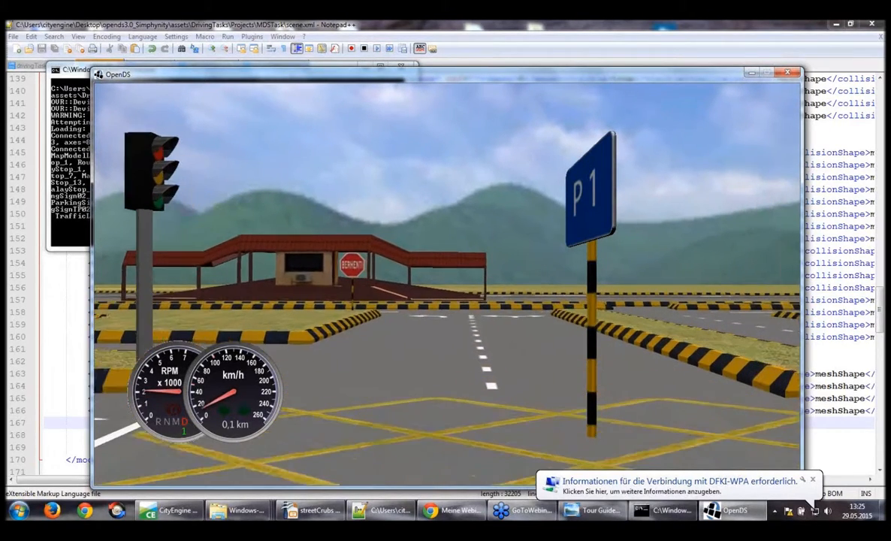
key("Up")
key("Right")
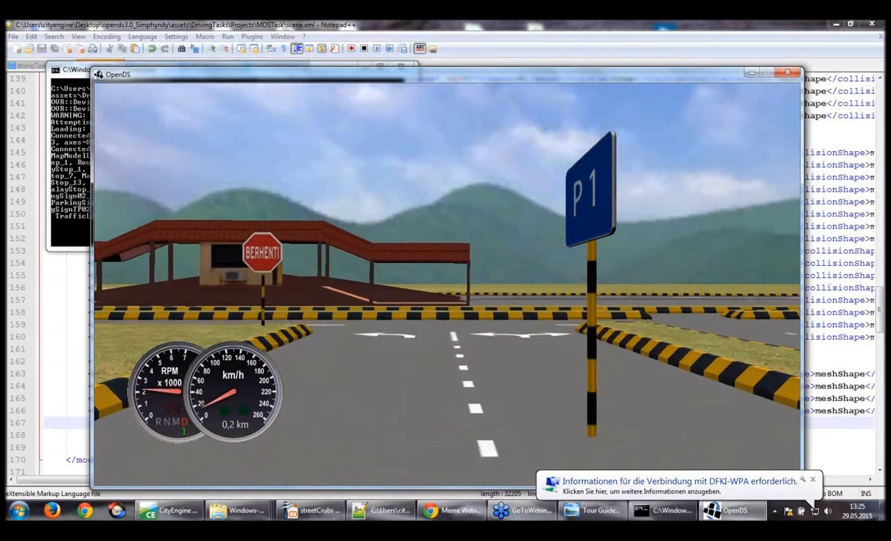
key("Left")
key("Left")
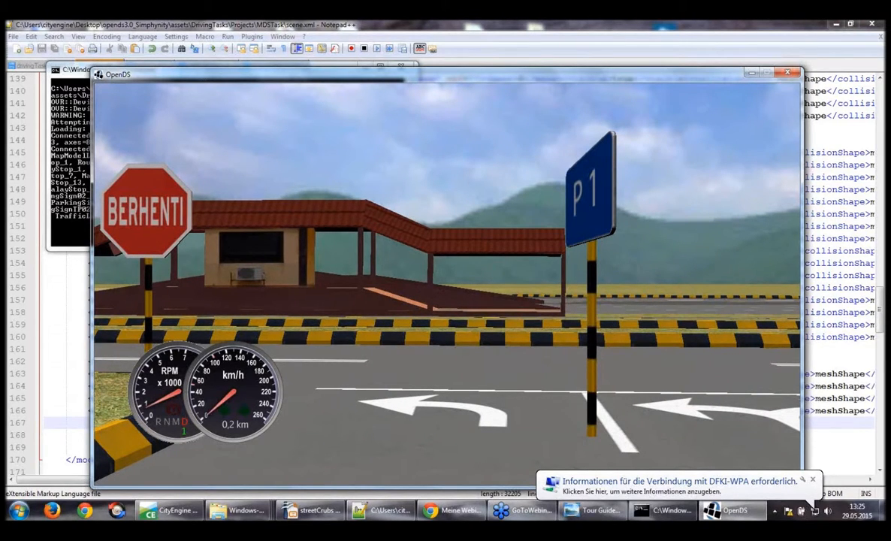
key("Escape")
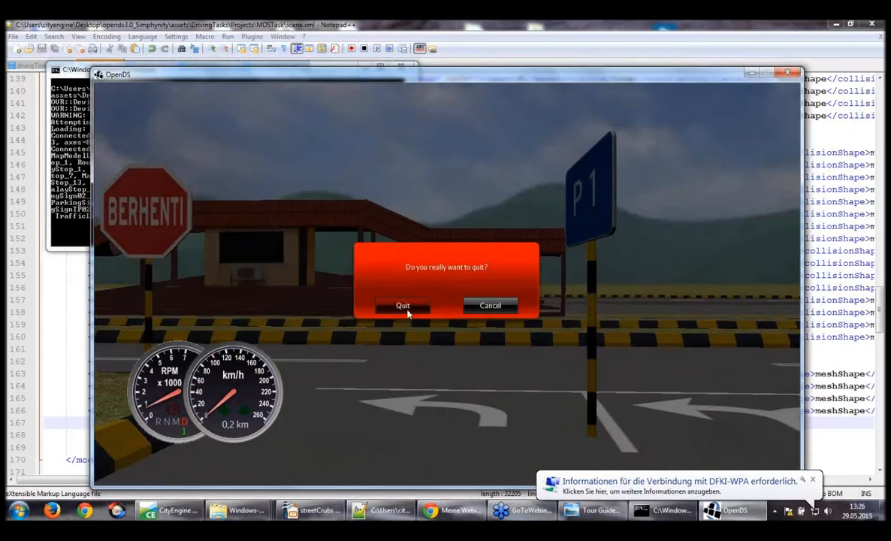
left_click(416, 307)
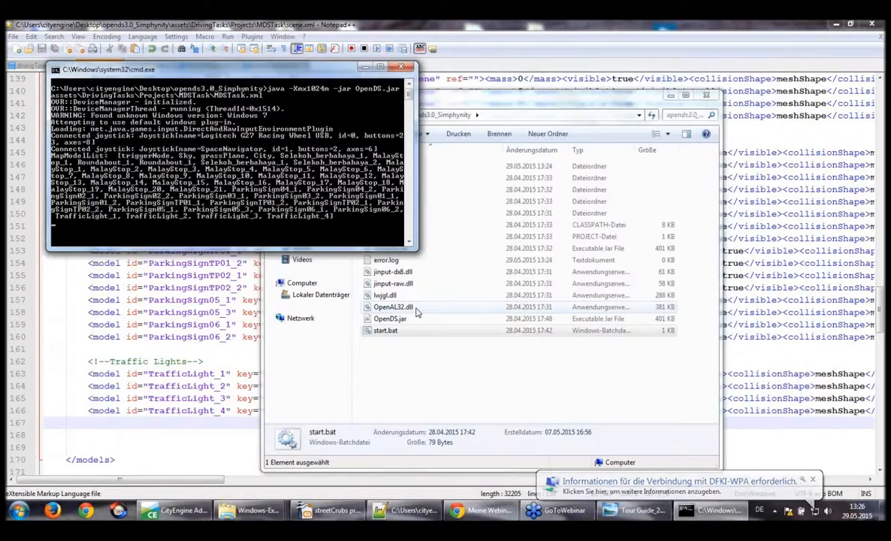
In scene.xml, delete the separate Selekoh_berbahaya_1, MalayStop_1 and Roundabout_1 lines above the Traffic Signs block, including the surrounding blank lines
left_click(432, 378)
left_click(74, 140)
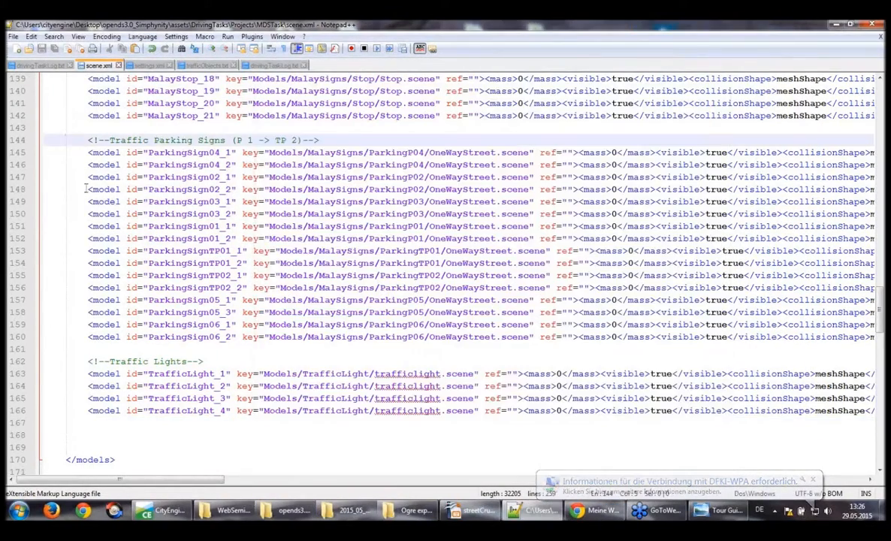
scroll(91, 207, "up", 1)
scroll(90, 208, "up", 16)
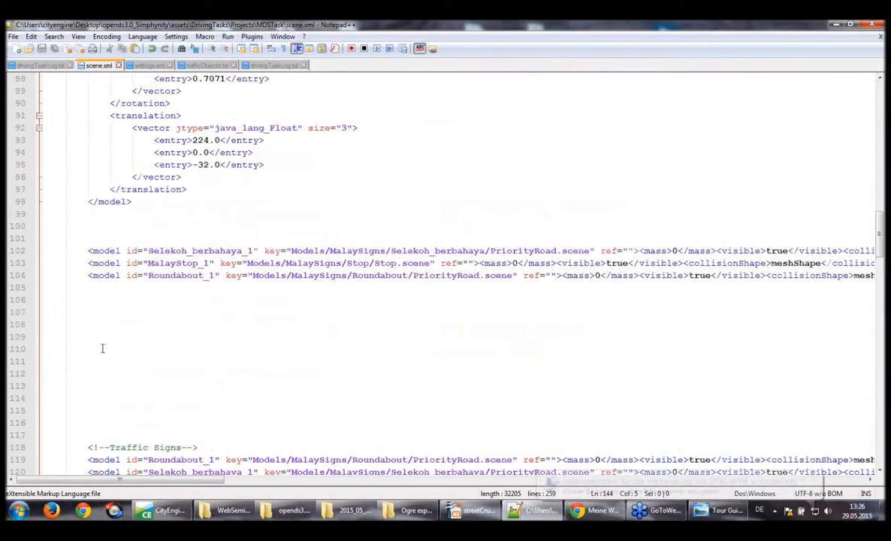
left_click_drag(89, 410, 24, 227)
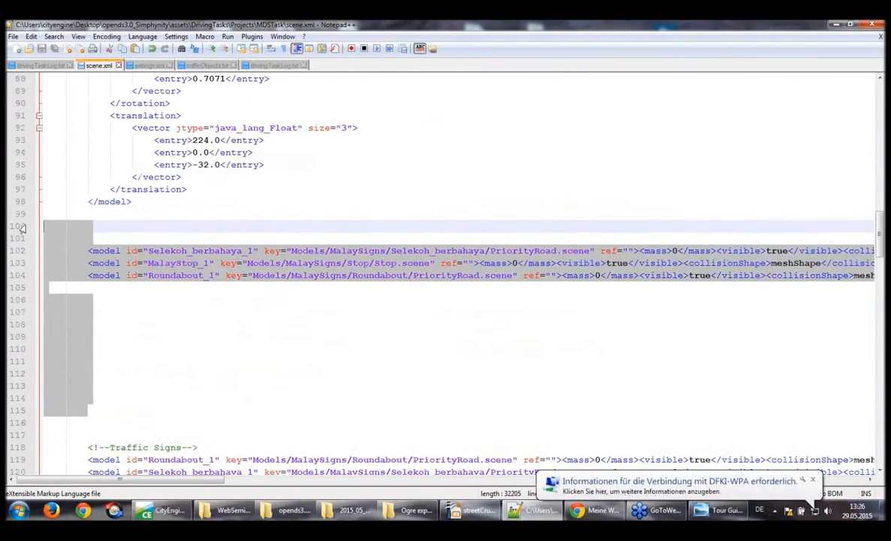
key("Delete")
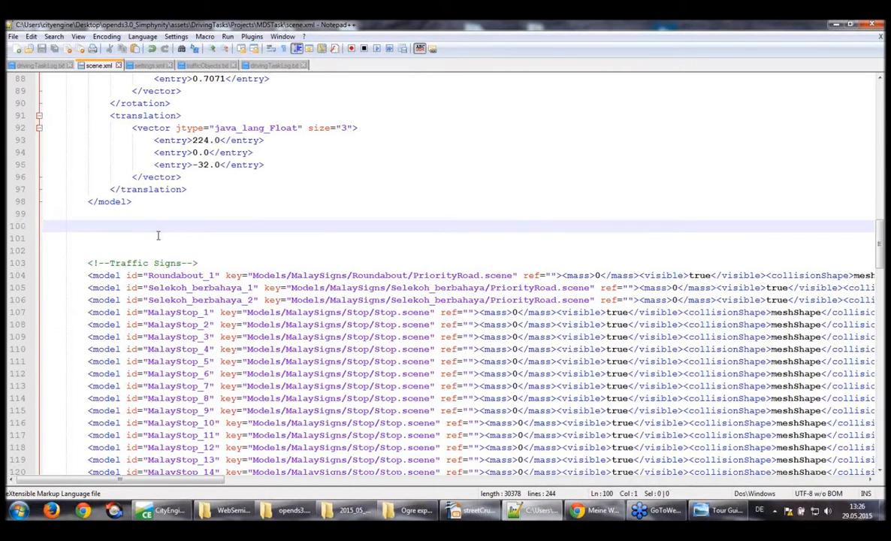
In settings.xml, set the objectLocator's enable value to false and save the file
left_click(155, 69)
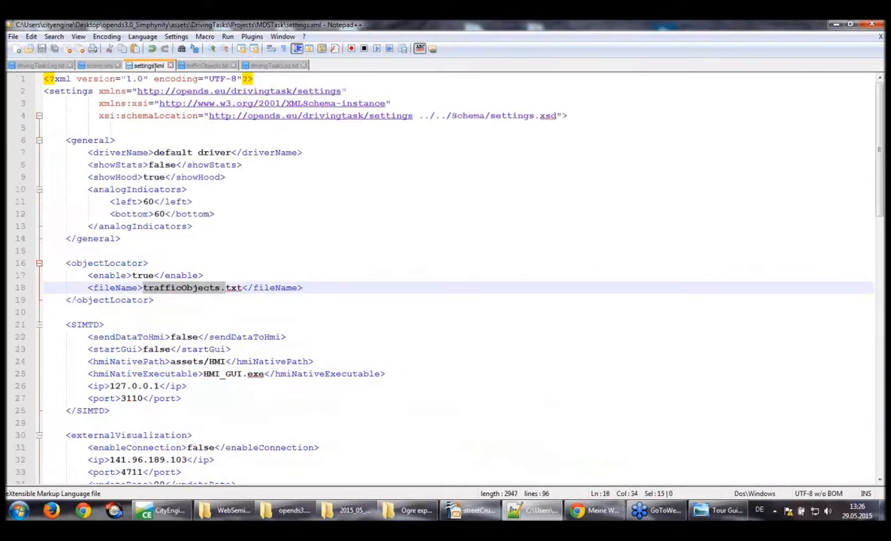
left_click(143, 276)
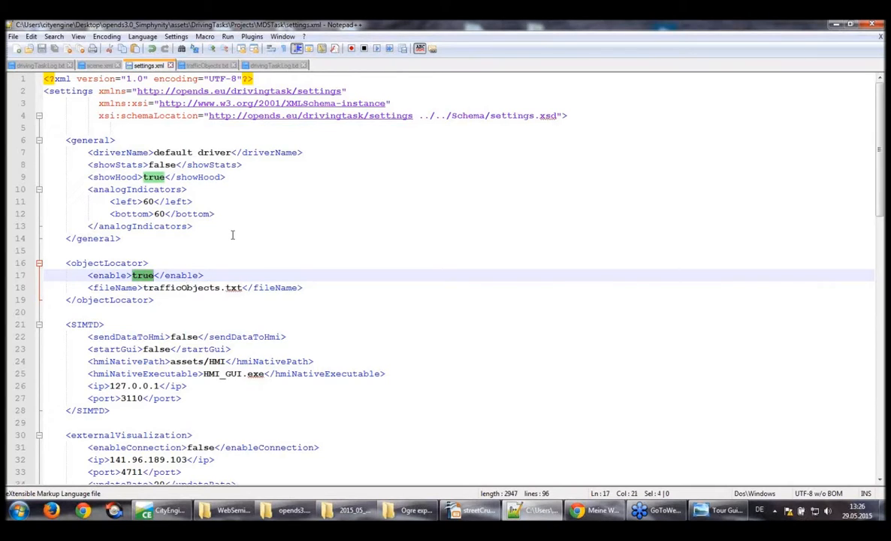
type("fals")
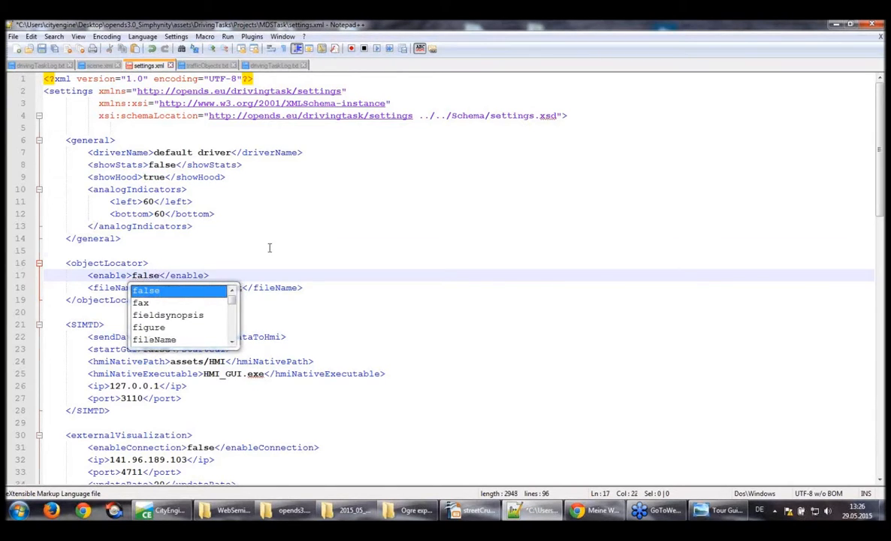
left_click(270, 248)
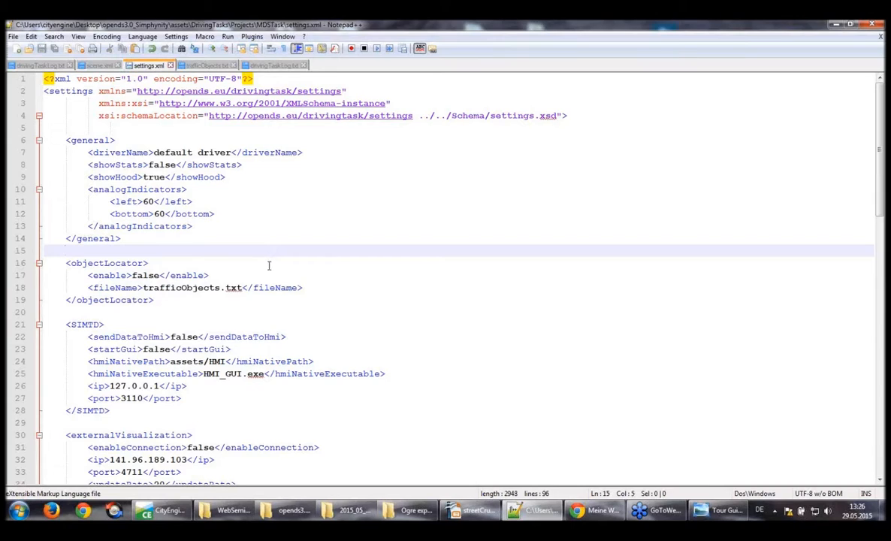
Highlight the object locator's file name, then locate trafficObjects.txt under assets/DrivingTasks/Projects/MDSTask in the opends3.0_Simphynity folder in Windows Explorer
left_click(143, 288)
left_click_drag(190, 290, 238, 289)
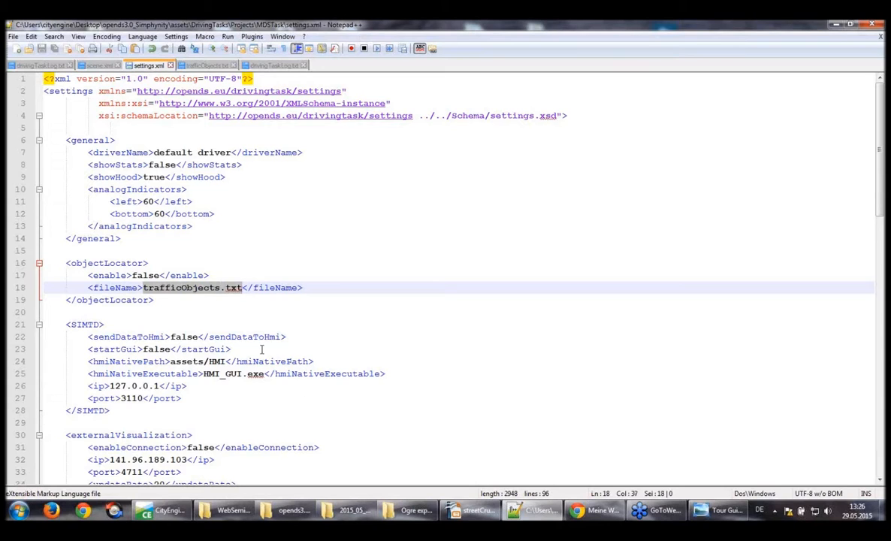
left_click(293, 512)
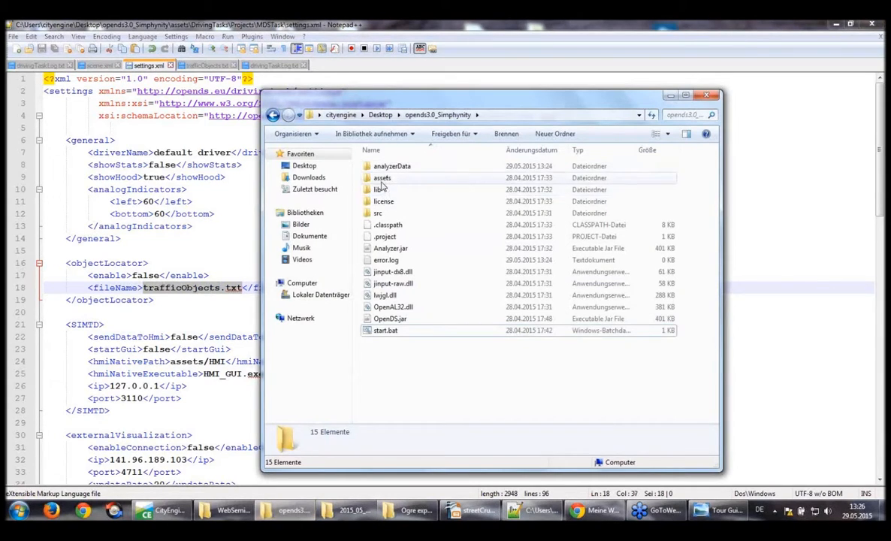
double_click(381, 180)
double_click(388, 167)
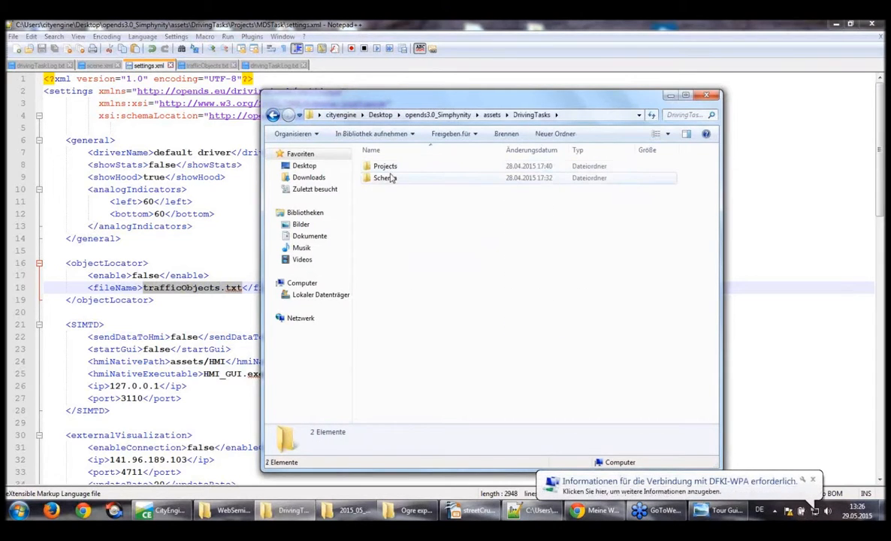
double_click(385, 167)
left_click(389, 214)
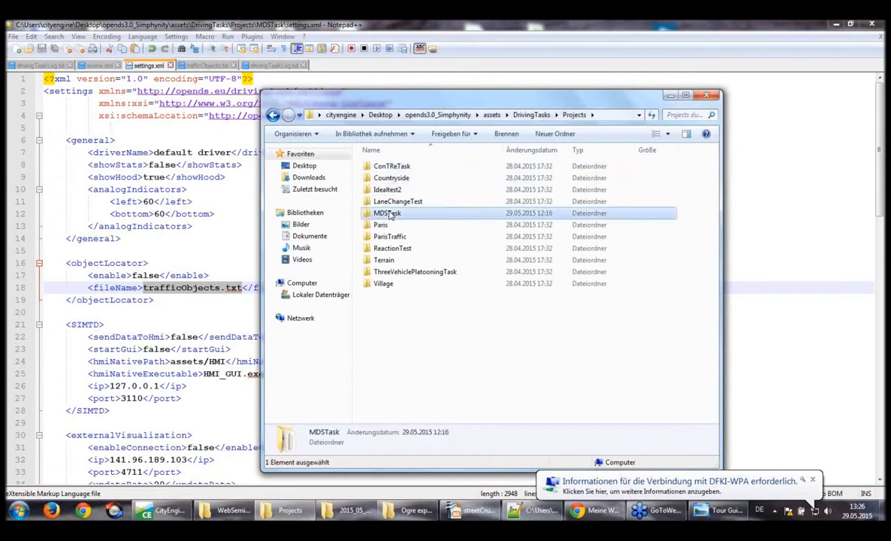
double_click(389, 214)
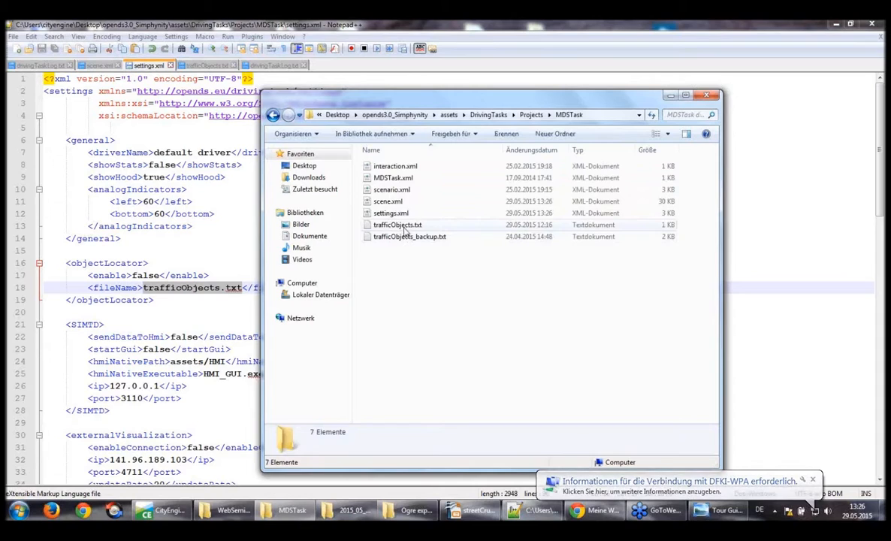
left_click(404, 229)
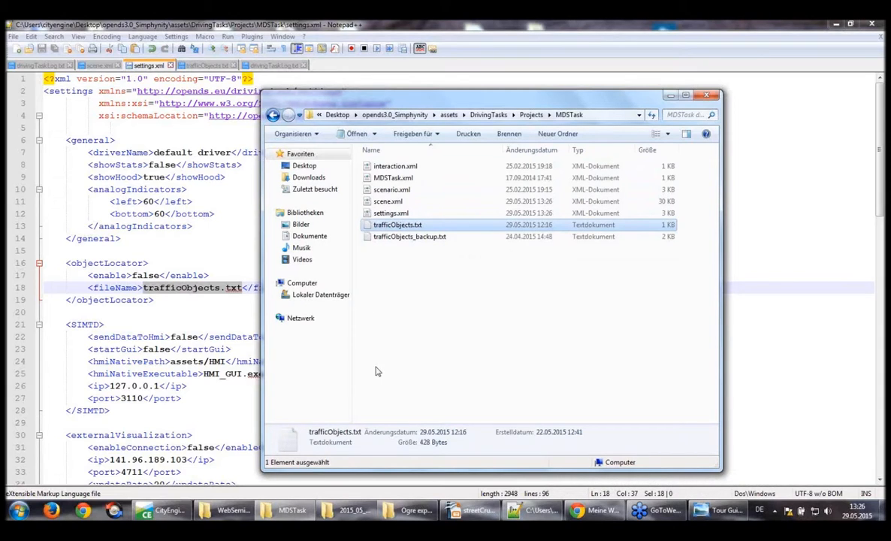
left_click(410, 308)
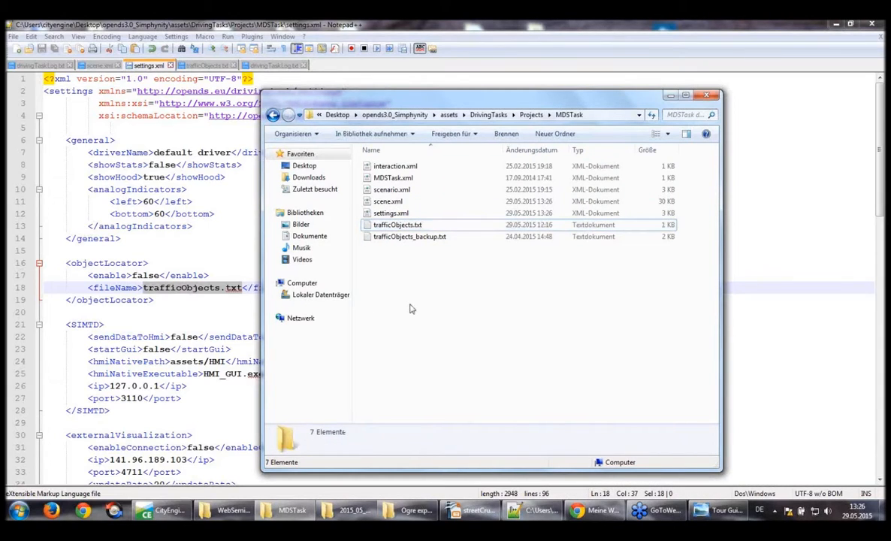